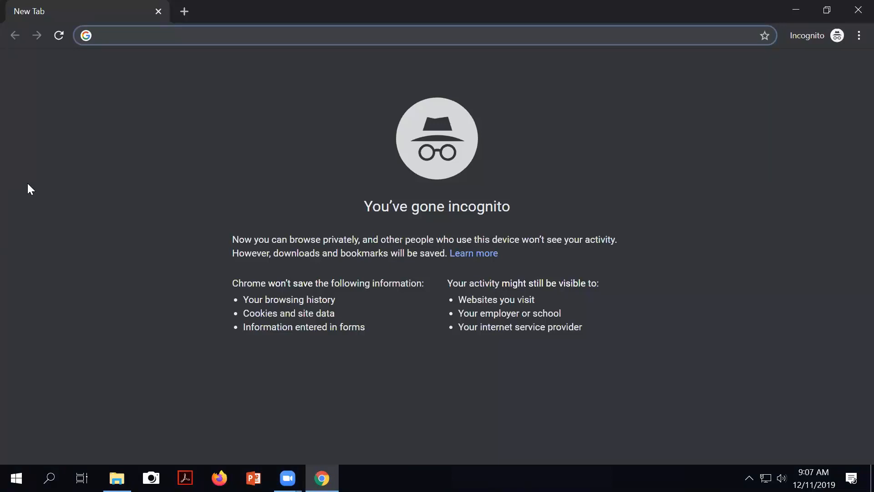
# Step: Load redcap.arizona.edu in the incognito Chrome window to reach the REDCap log-in page
pyautogui.write('redcap.arizona.edu')
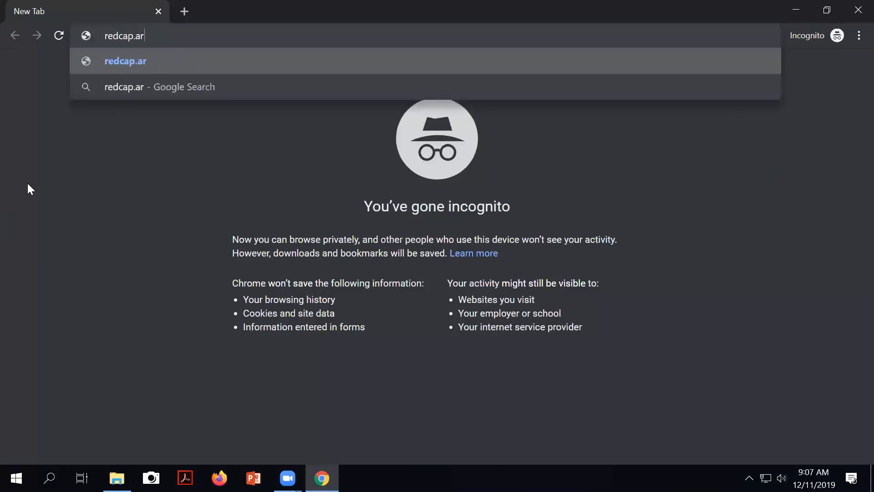
pyautogui.press('Return')
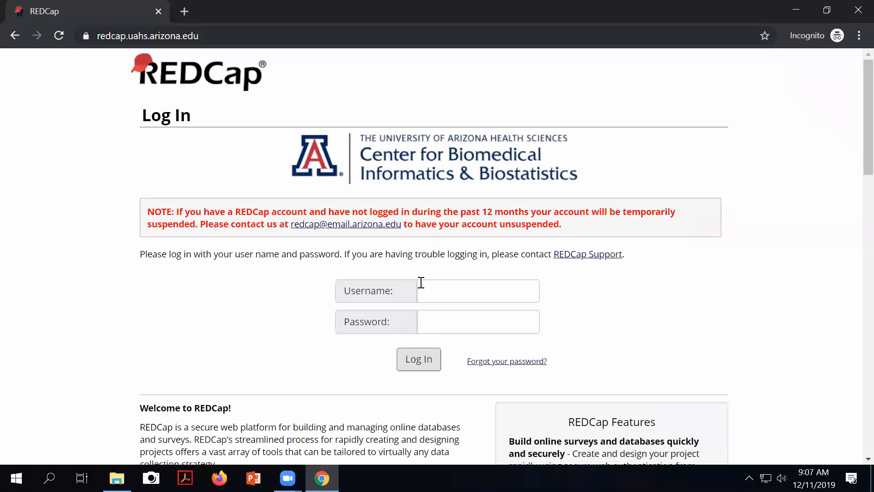
# Step: Log in to REDCap with the account username and password
pyautogui.click(435, 294)
pyautogui.write('tsmith6')
pyautogui.press('Tab')
pyautogui.write('•••••')
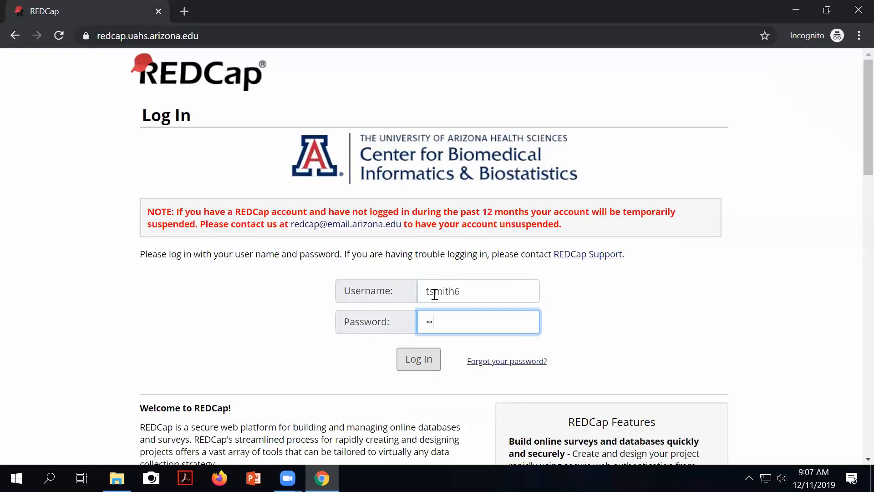
pyautogui.write('•••••')
pyautogui.press('Return')
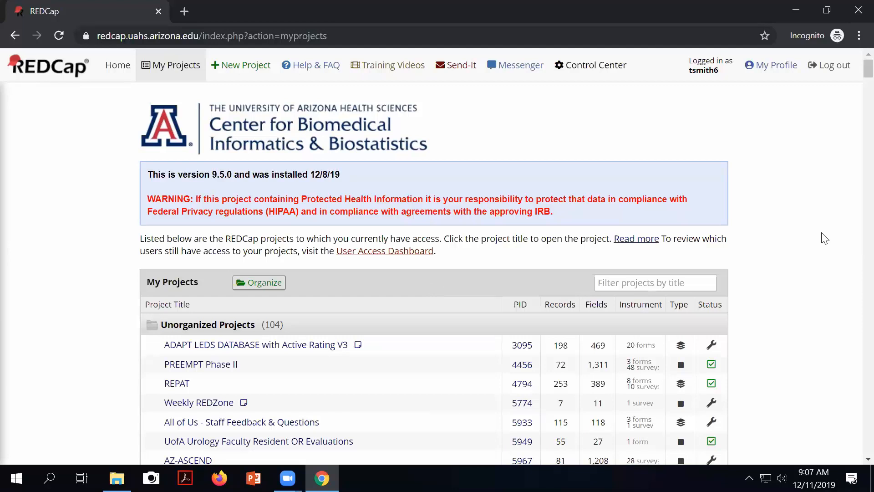
# Step: Scroll down My Projects and open the Drug Study ts 121019 project
pyautogui.scroll(-13, 825, 238)
pyautogui.scroll(-7, 825, 238)
pyautogui.scroll(-10, 825, 238)
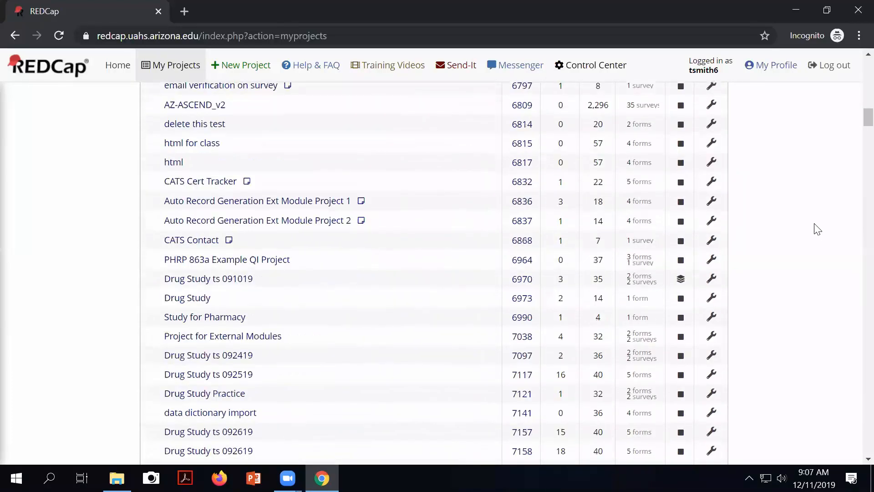
pyautogui.scroll(-15, 817, 229)
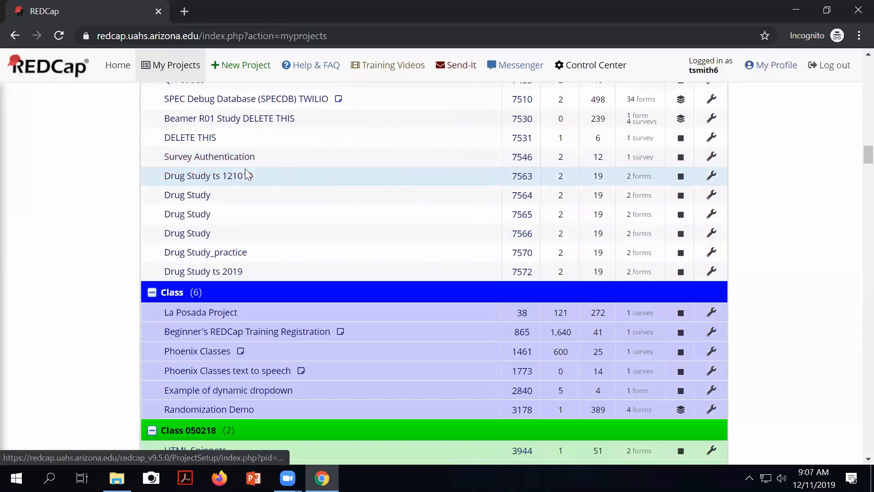
pyautogui.click(225, 177)
pyautogui.scroll(-1, 409, 218)
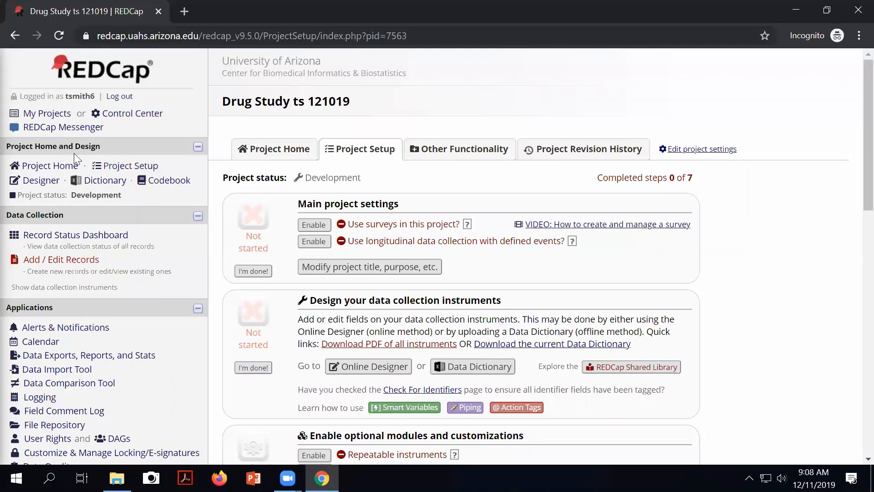
# Step: Review the Screening Form fields in the project Codebook, then return to its top
pyautogui.click(177, 184)
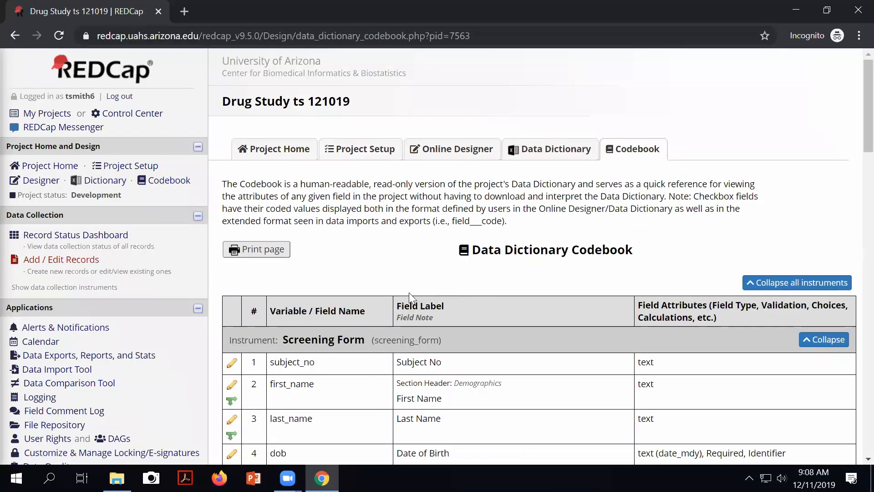
pyautogui.scroll(-1, 410, 296)
pyautogui.scroll(-2, 401, 280)
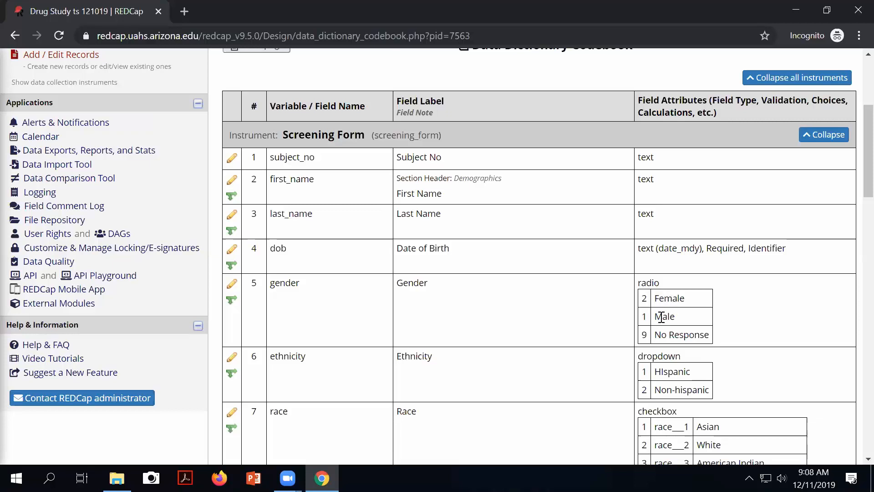
pyautogui.scroll(-3, 667, 362)
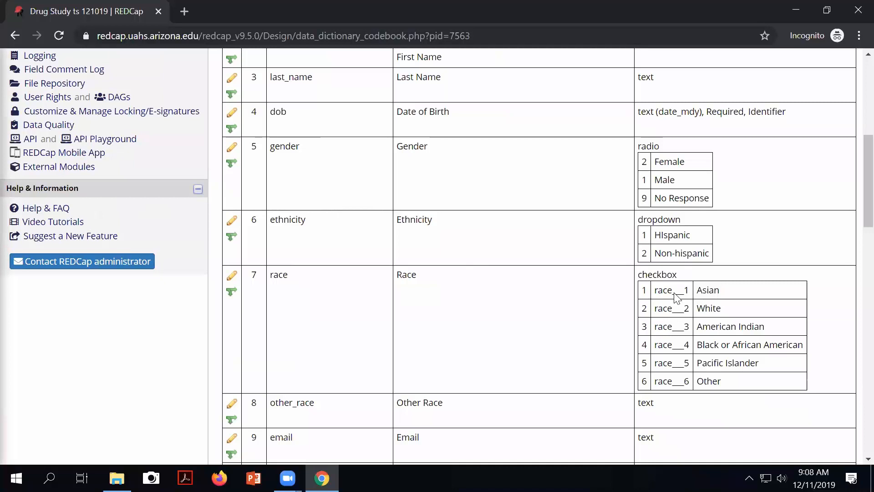
pyautogui.scroll(-3, 679, 289)
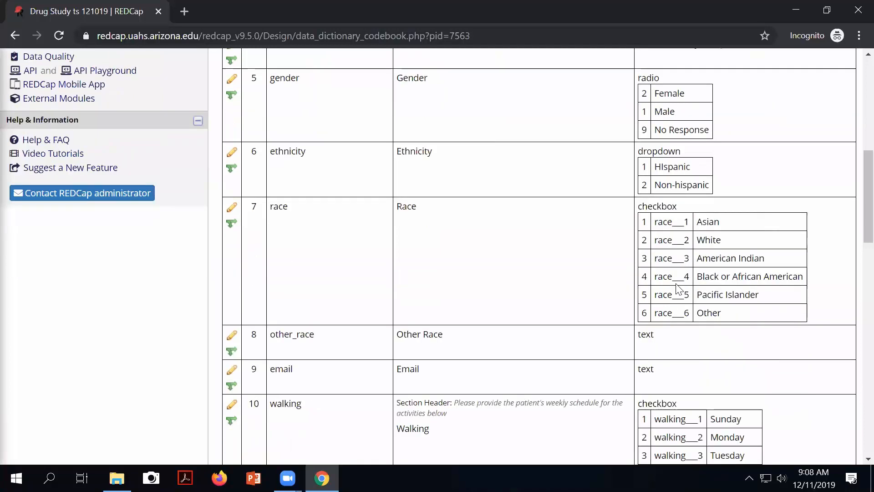
pyautogui.scroll(-2, 678, 289)
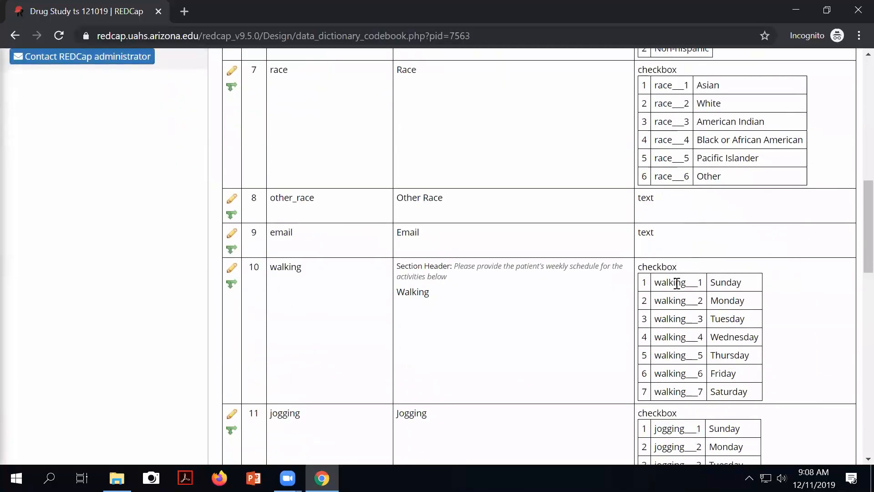
pyautogui.scroll(-2, 677, 283)
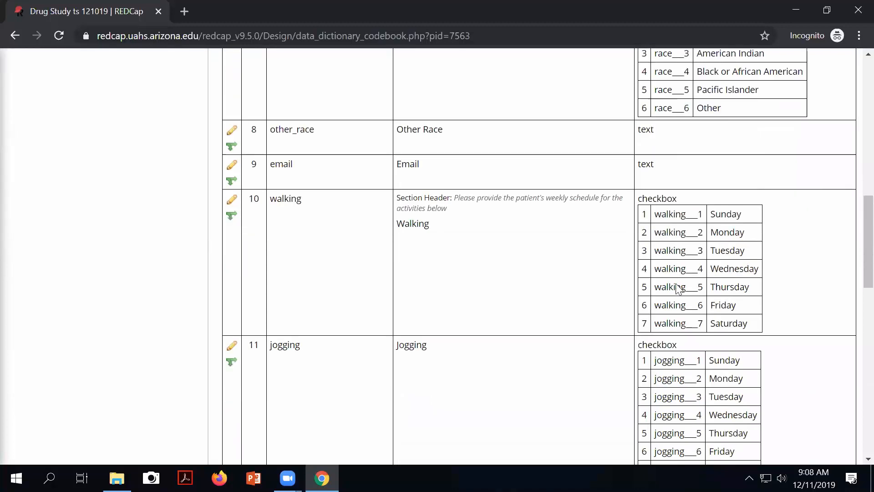
pyautogui.scroll(-2, 628, 280)
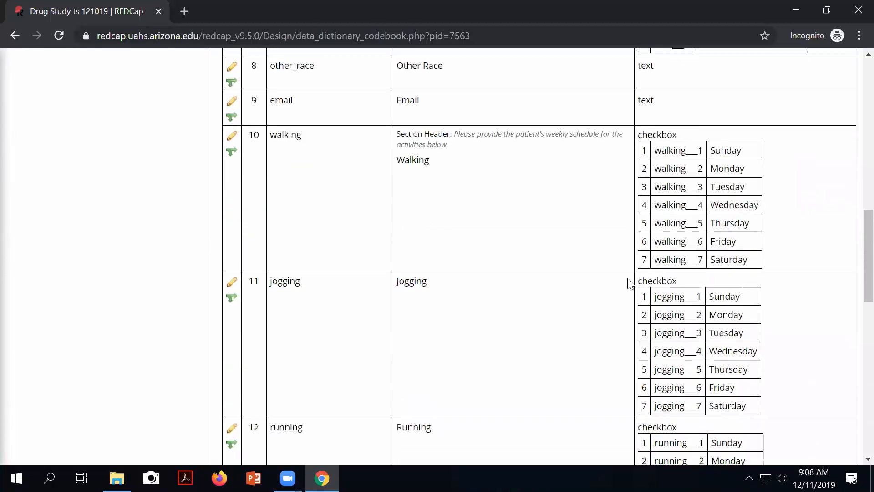
pyautogui.press('Home')
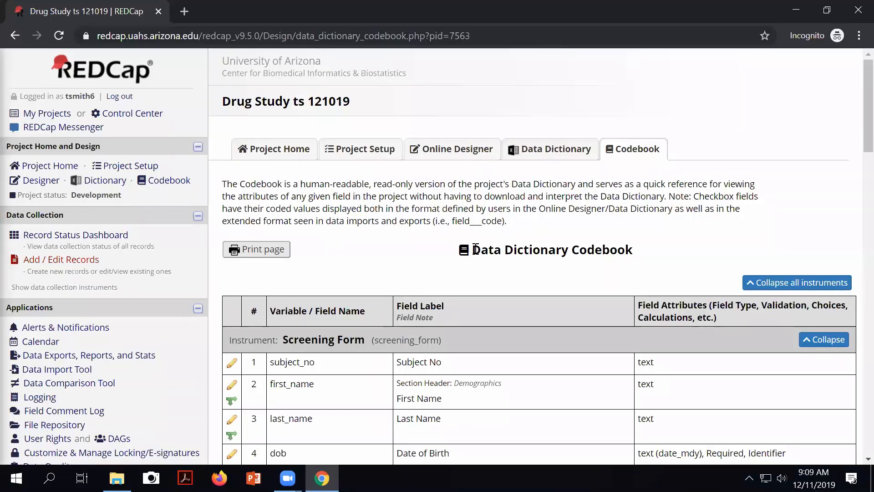
pyautogui.moveTo(474, 250); pyautogui.dragTo(637, 252)
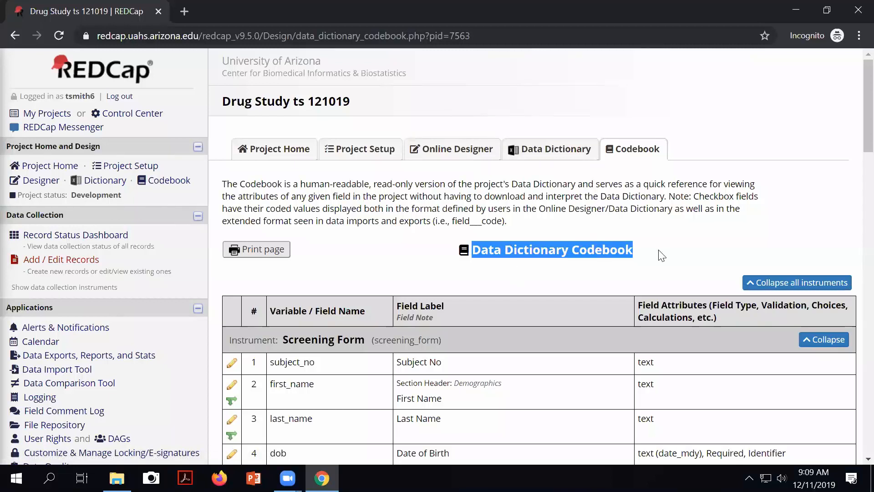
pyautogui.scroll(-1, 658, 253)
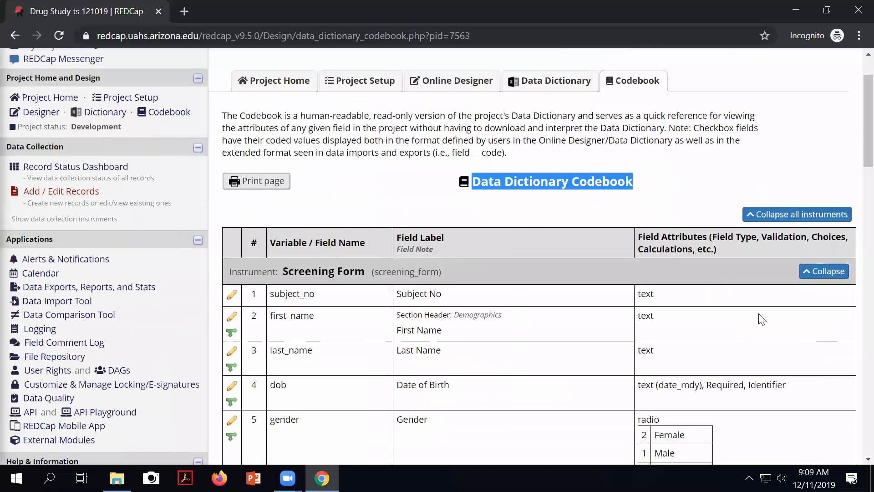
pyautogui.click(825, 273)
pyautogui.click(824, 273)
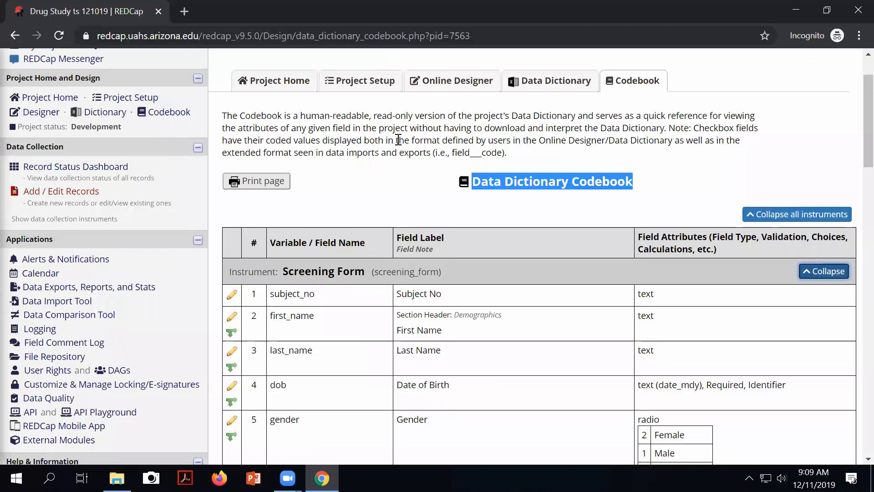
pyautogui.scroll(2, 197, 174)
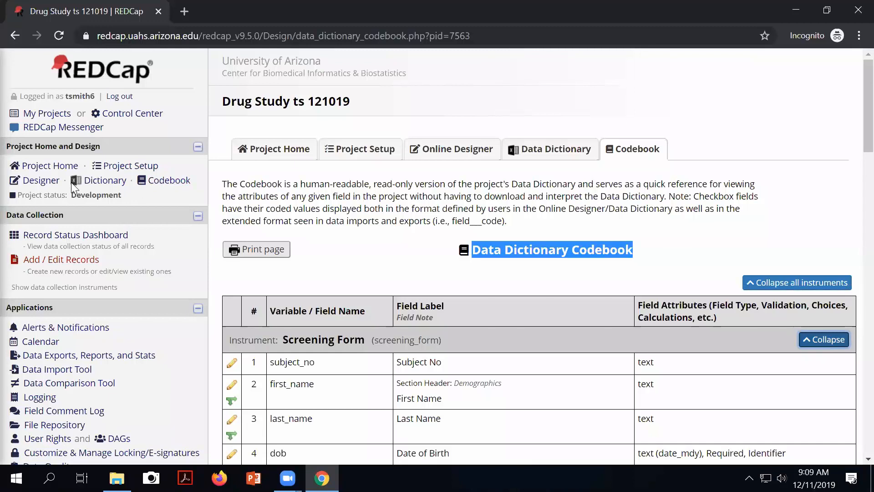
# Step: Create a snapshot of the instruments from the Online Designer
pyautogui.click(40, 183)
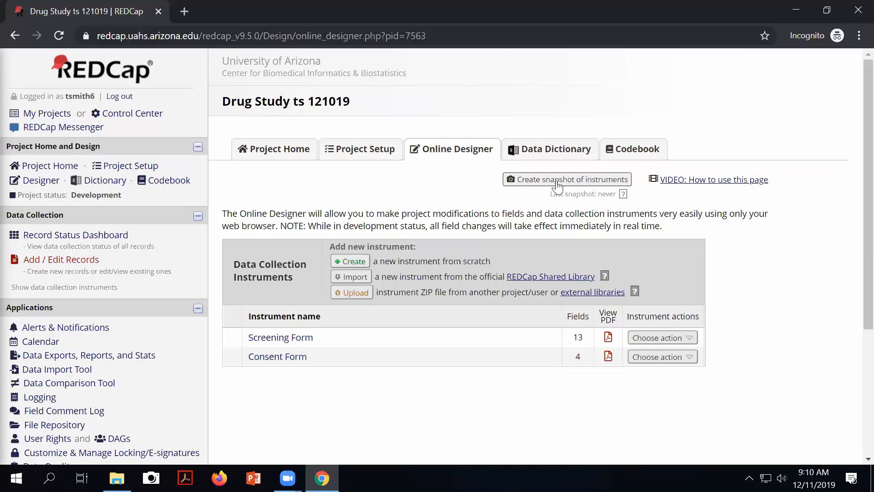
pyautogui.click(583, 182)
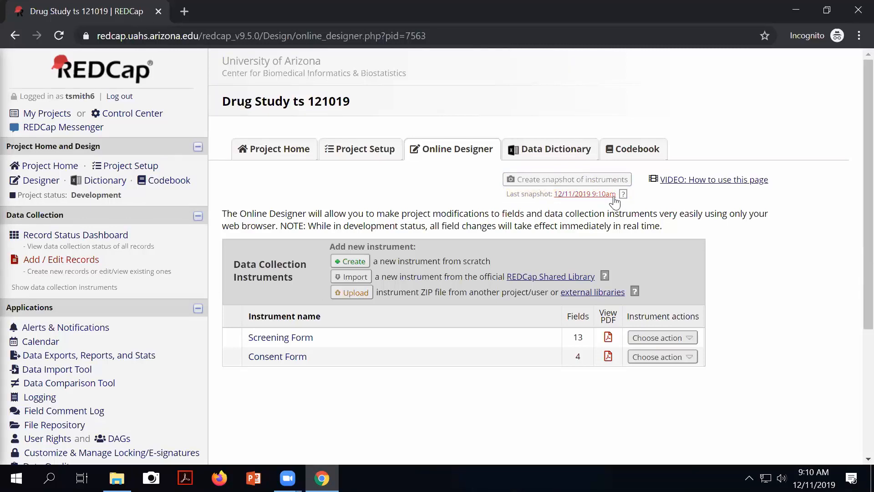
# Step: Open Project Revision History via the 12/11/2019 9:10am last-snapshot link
pyautogui.click(586, 196)
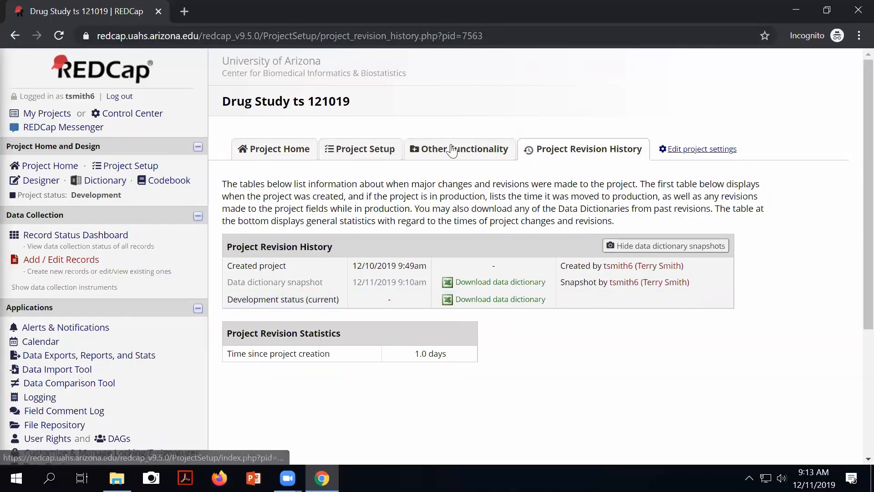
# Step: Review the instrument list in Online Designer, then go to the Other Functionality page
pyautogui.click(370, 150)
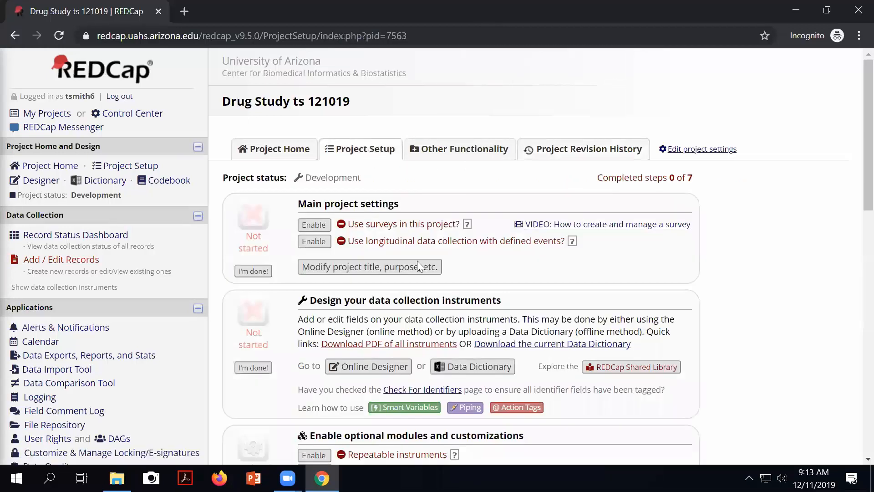
pyautogui.click(385, 374)
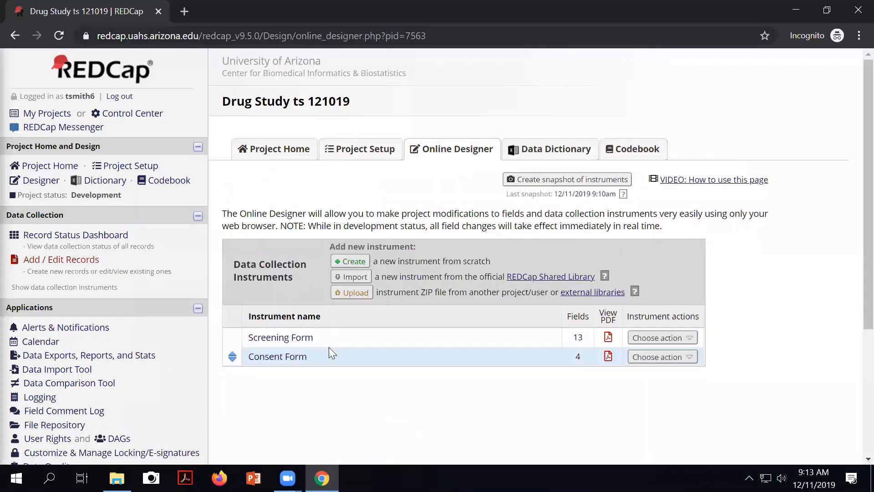
pyautogui.click(357, 148)
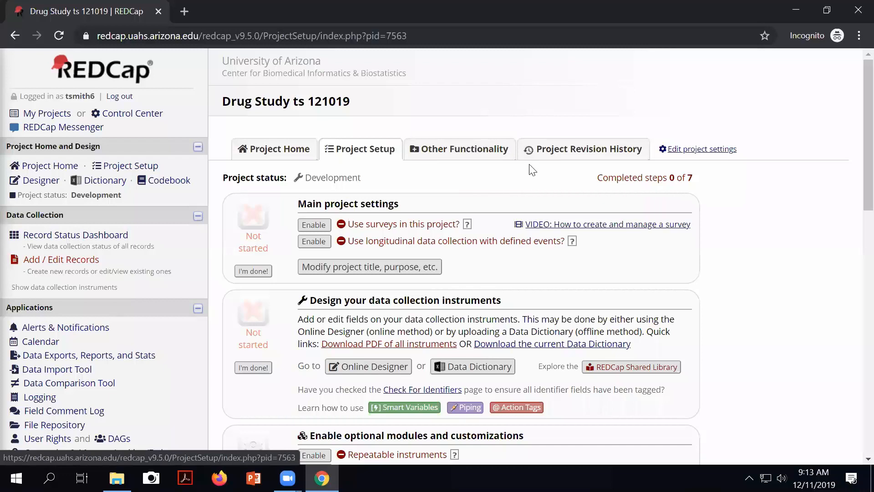
pyautogui.click(465, 154)
# Step: Scroll down to the Copy or Back Up the Project section
pyautogui.scroll(-2, 594, 223)
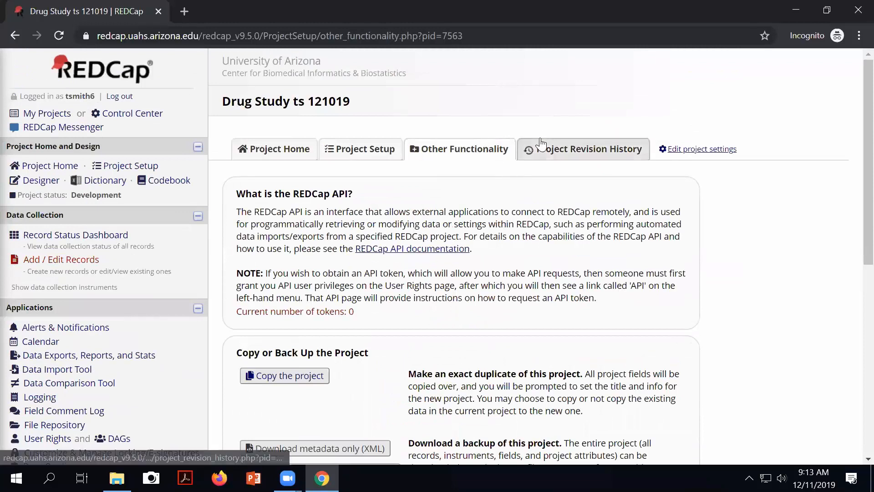
pyautogui.scroll(-1, 636, 193)
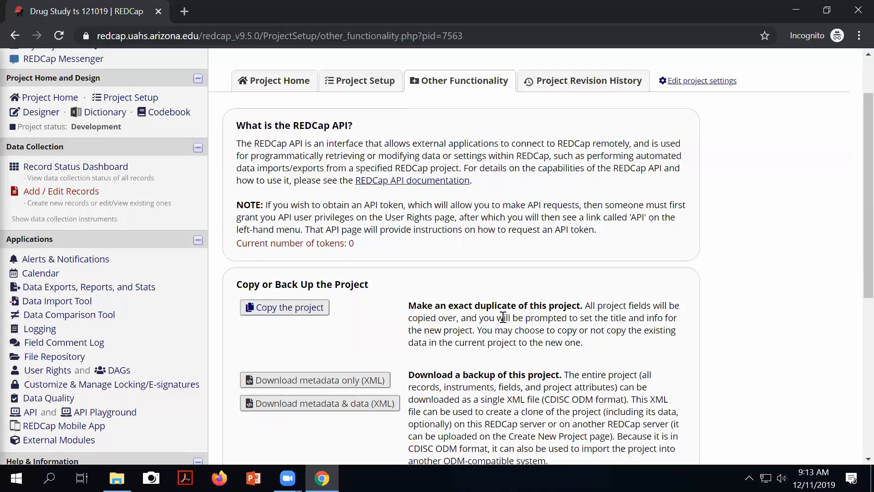
# Step: Start a project copy and retitle it Drug Study ts 121019 Copy
pyautogui.click(307, 314)
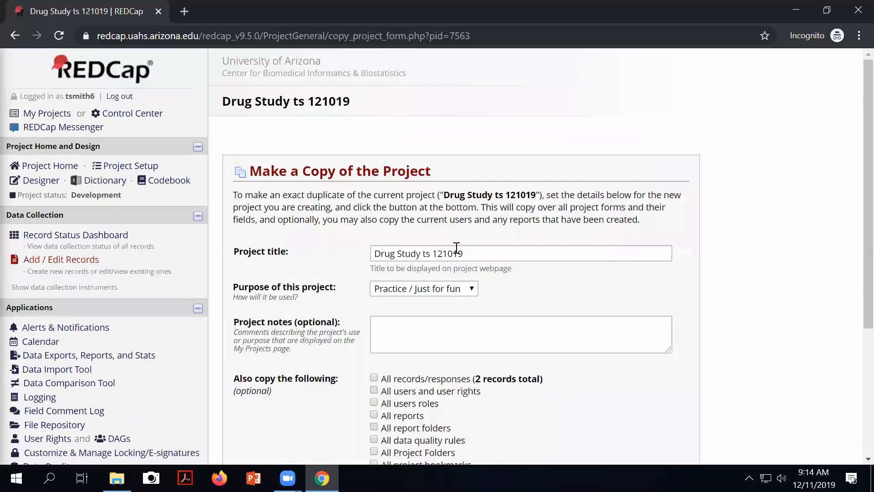
pyautogui.click(485, 253)
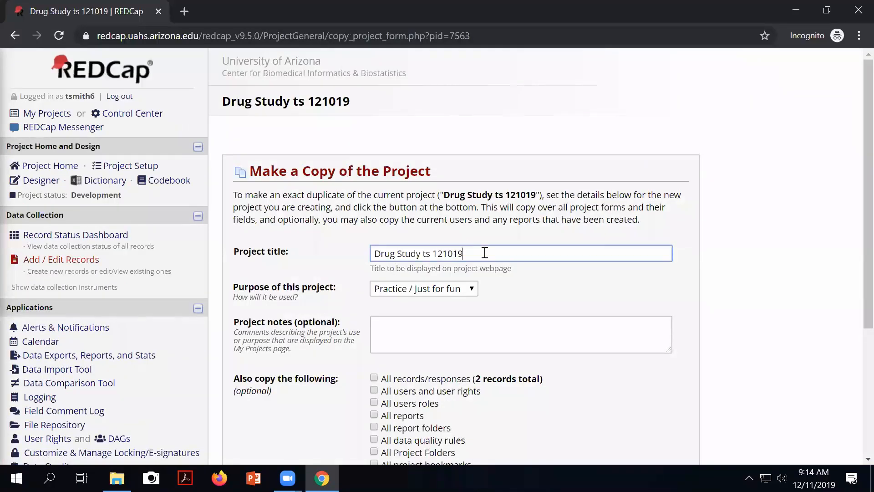
pyautogui.write('Copy')
pyautogui.scroll(-3, 549, 282)
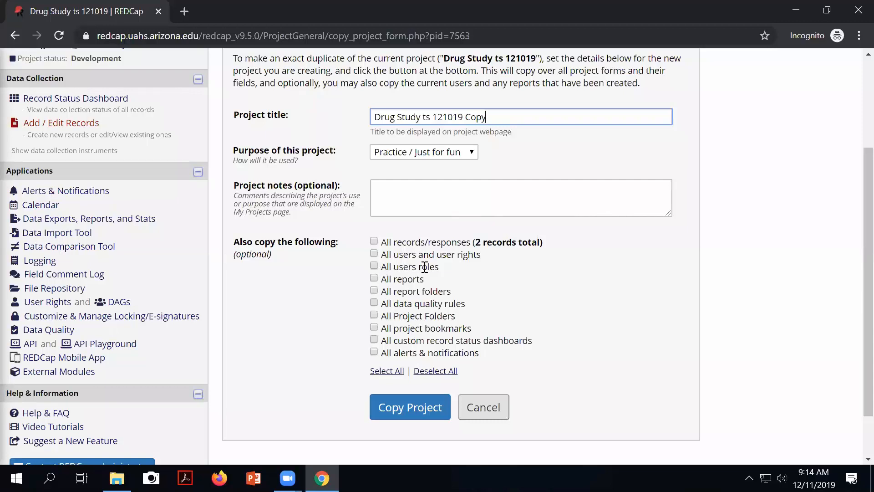
# Step: Create the copy, then check its Record Status Dashboard and Other Functionality page
pyautogui.click(404, 416)
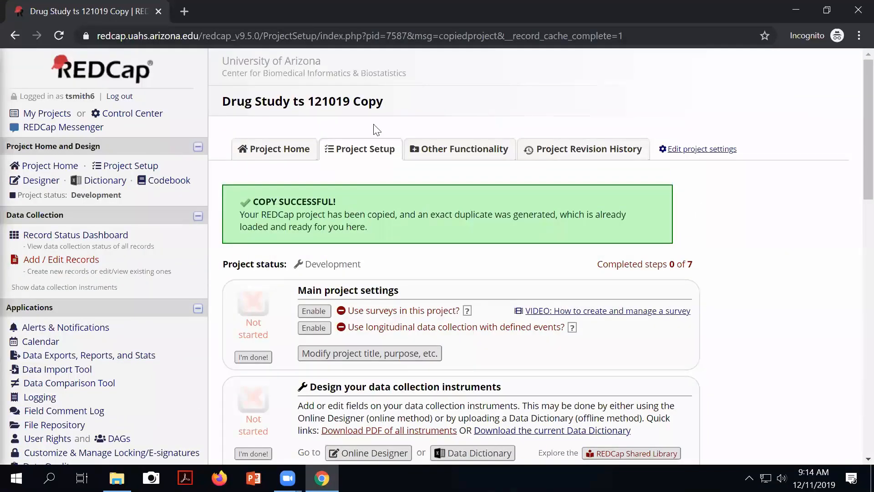
pyautogui.moveTo(402, 110)
pyautogui.mouseDown()
pyautogui.moveTo(217, 96)
pyautogui.moveTo(398, 114)
pyautogui.mouseUp()
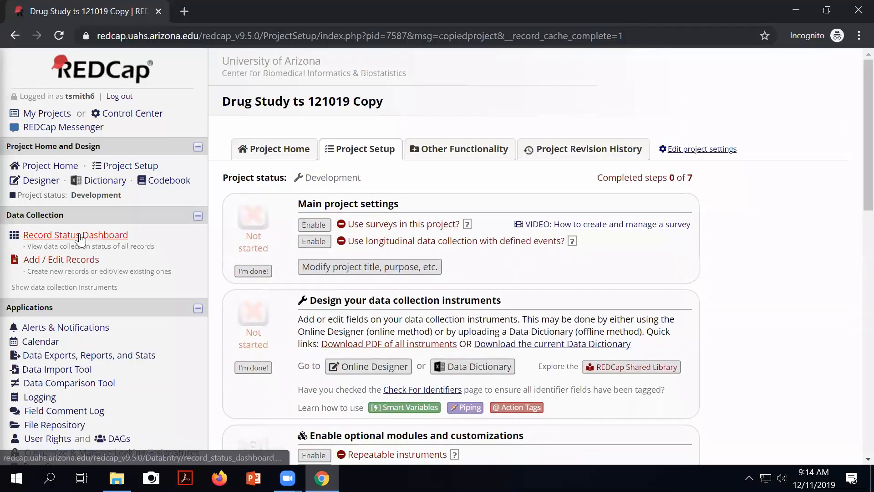
pyautogui.click(79, 235)
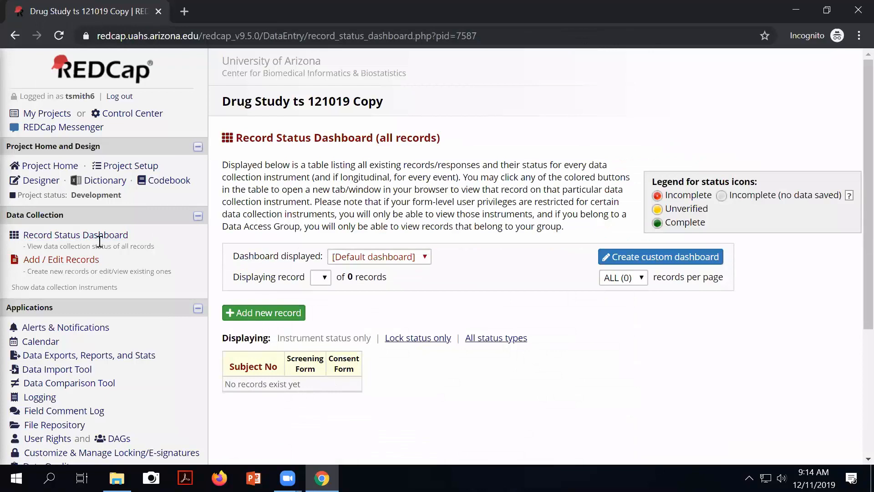
pyautogui.click(132, 167)
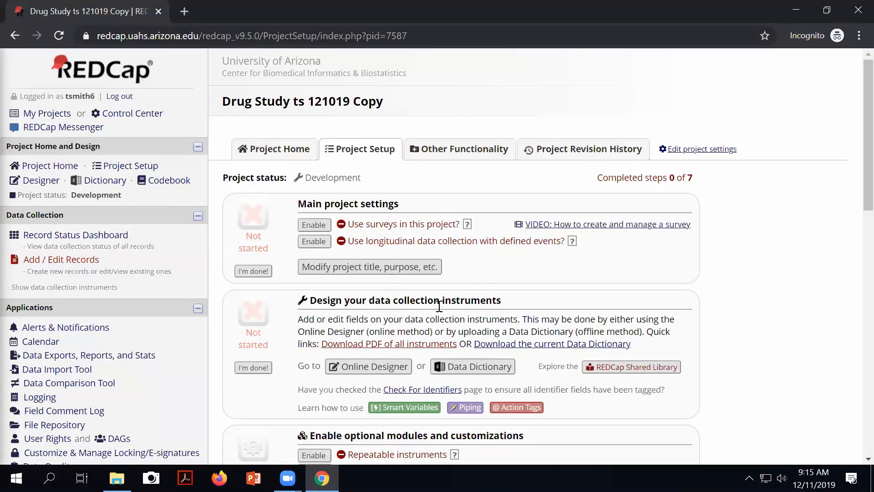
pyautogui.click(453, 152)
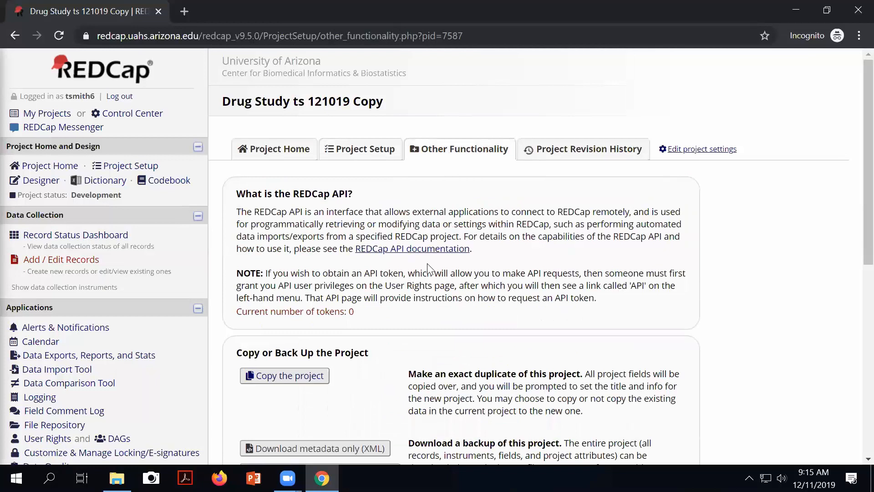
# Step: Scroll down the Other Functionality page to the Project Management options
pyautogui.scroll(-3, 428, 269)
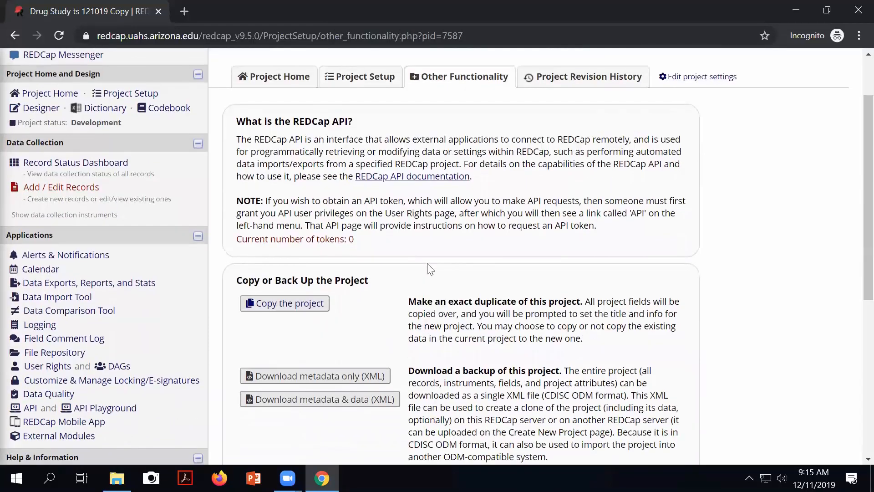
pyautogui.scroll(-3, 428, 264)
pyautogui.scroll(-2, 377, 261)
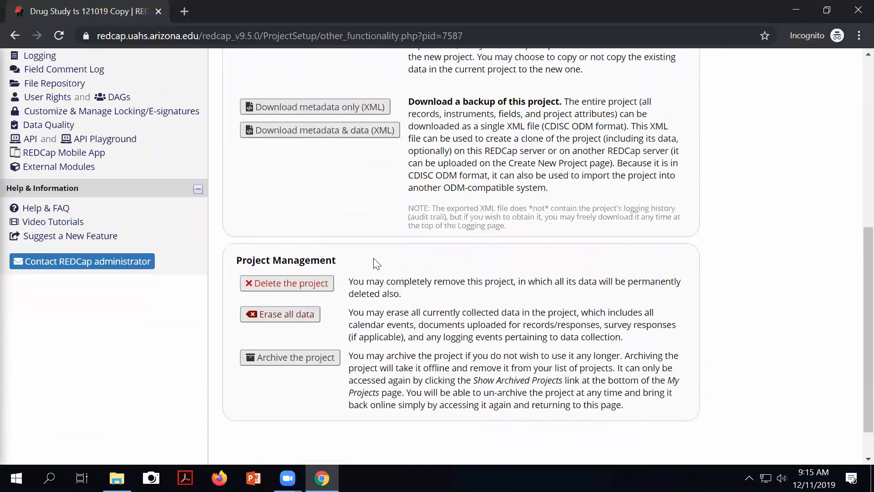
# Step: Permanently delete the Drug Study ts 121019 Copy project, confirming with DELETE
pyautogui.click(296, 286)
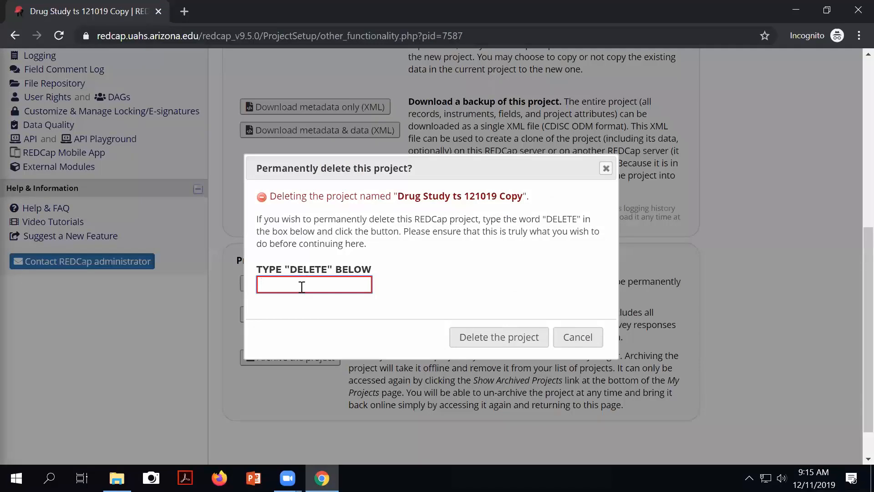
pyautogui.write('DELETE')
pyautogui.click(468, 341)
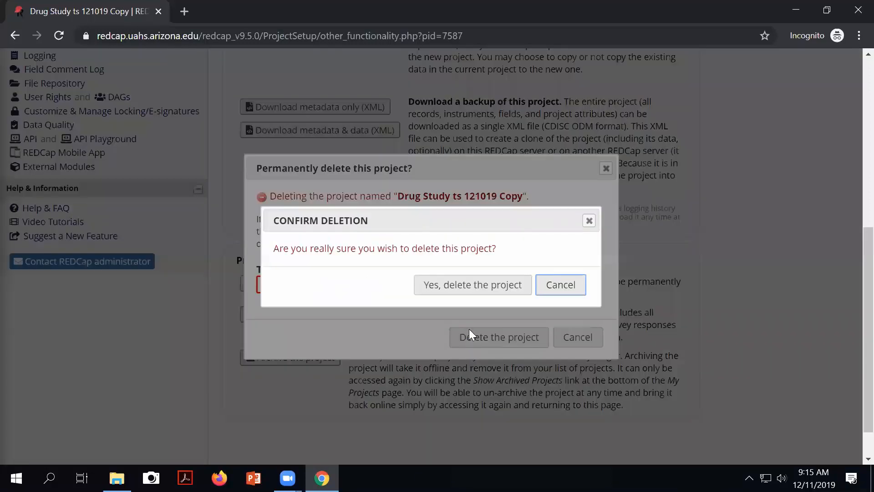
pyautogui.click(447, 286)
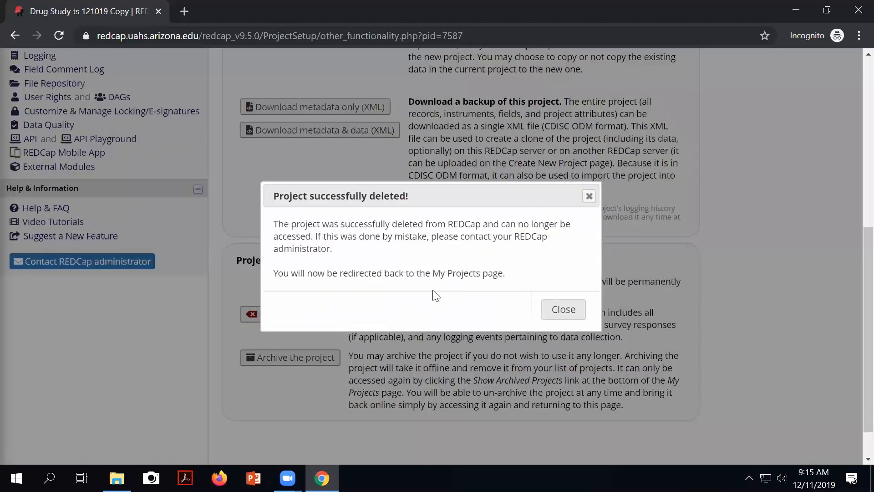
# Step: Dismiss the deletion notice and open the original Drug Study ts 121019 project from My Projects
pyautogui.click(574, 315)
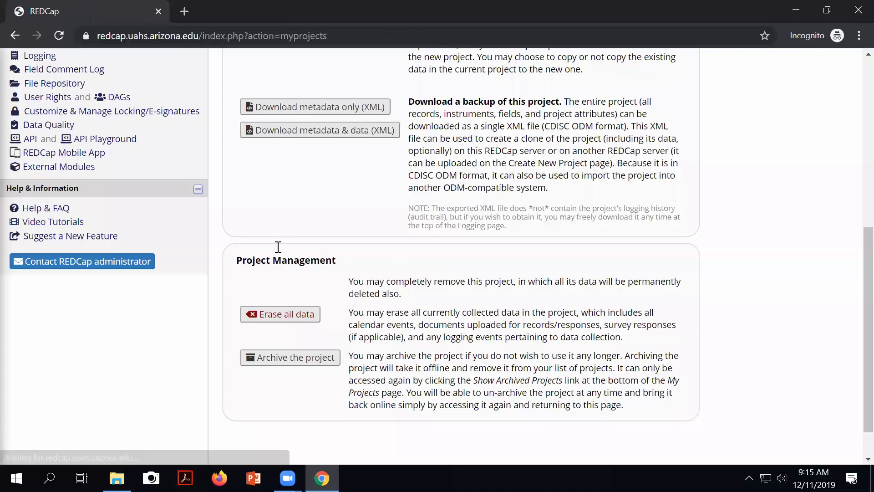
pyautogui.scroll(-15, 434, 326)
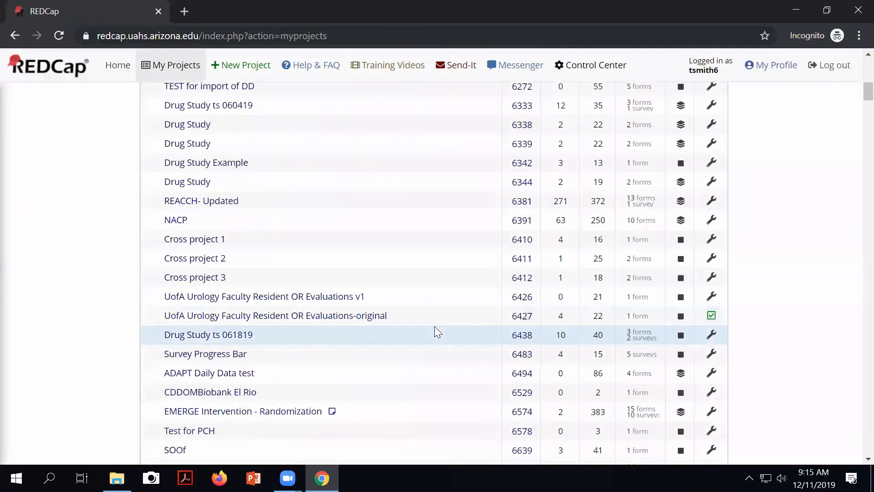
pyautogui.scroll(-20, 434, 326)
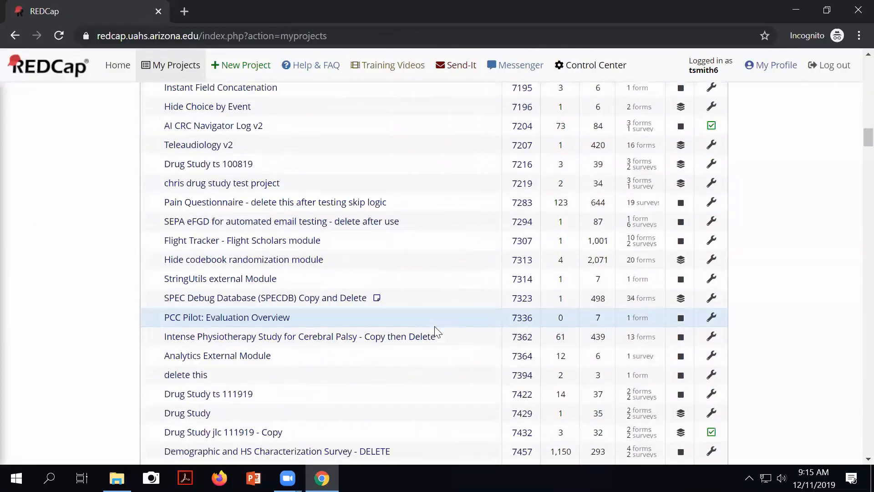
pyautogui.scroll(-7, 435, 326)
pyautogui.scroll(3, 434, 326)
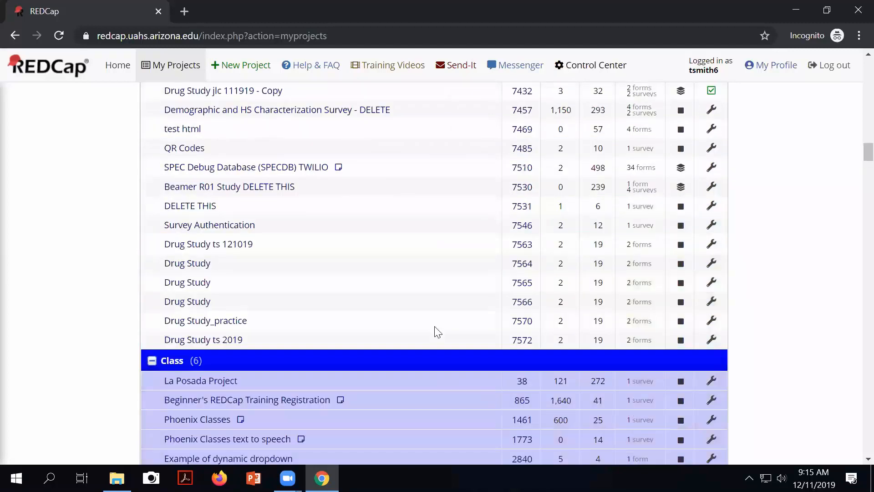
pyautogui.click(178, 246)
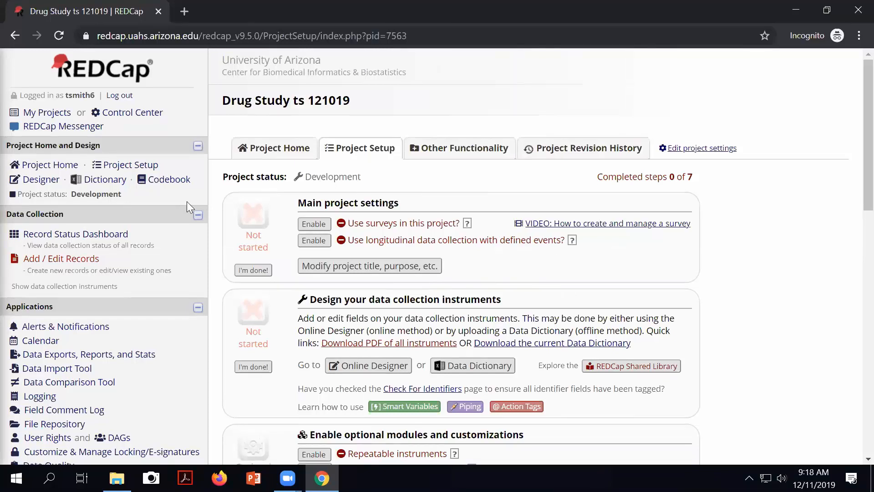
# Step: Scroll down the Drug Study ts 121019 Project Setup page
pyautogui.scroll(-1, 186, 201)
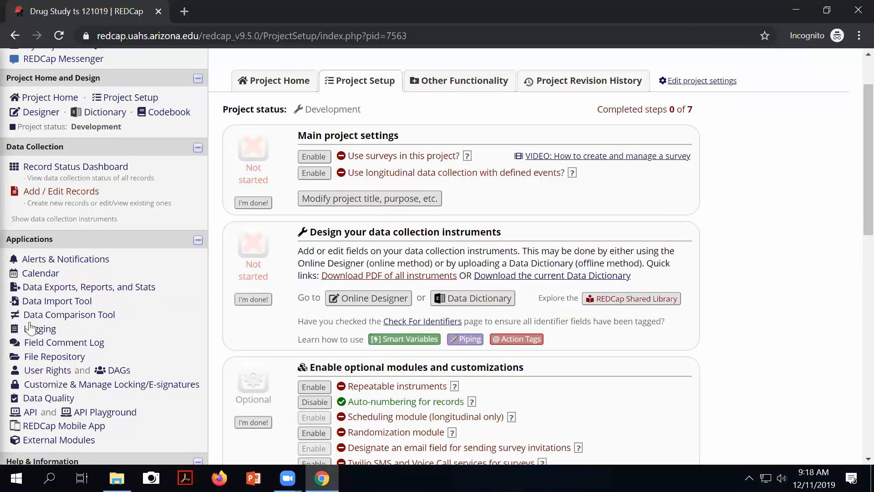
# Step: Create a new instrument named EKGs below Consent Form in the Online Designer
pyautogui.click(367, 300)
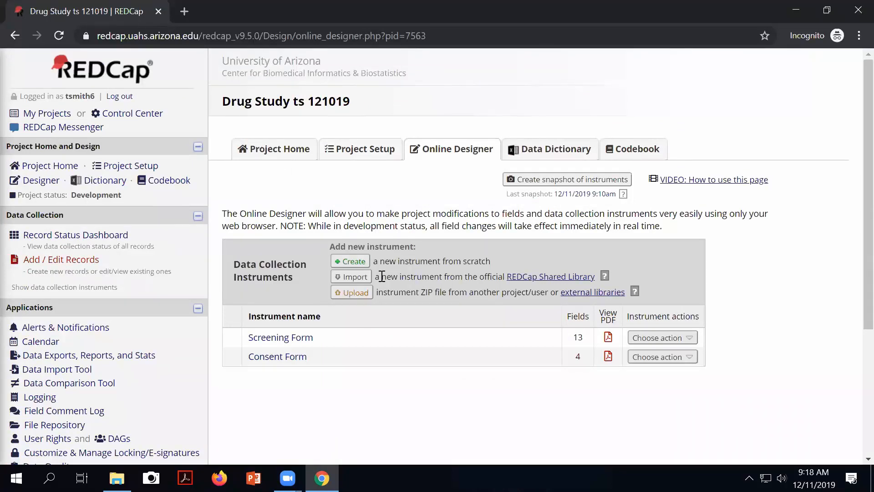
pyautogui.click(360, 264)
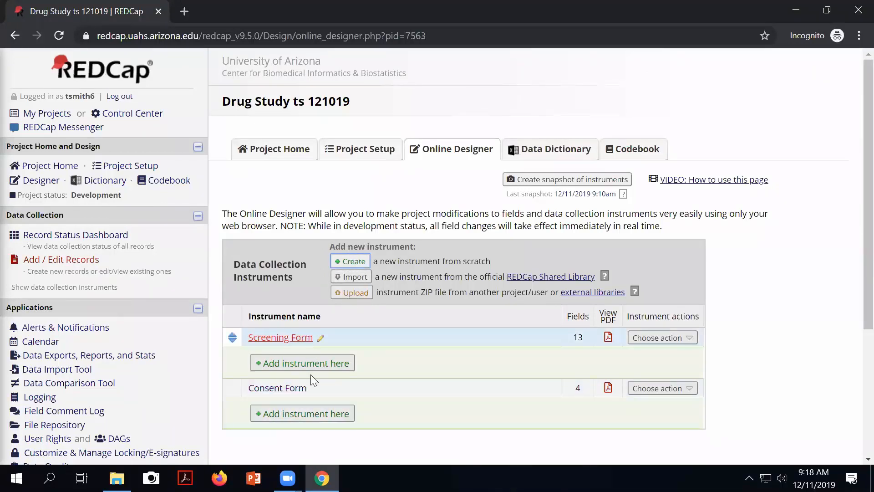
pyautogui.click(307, 412)
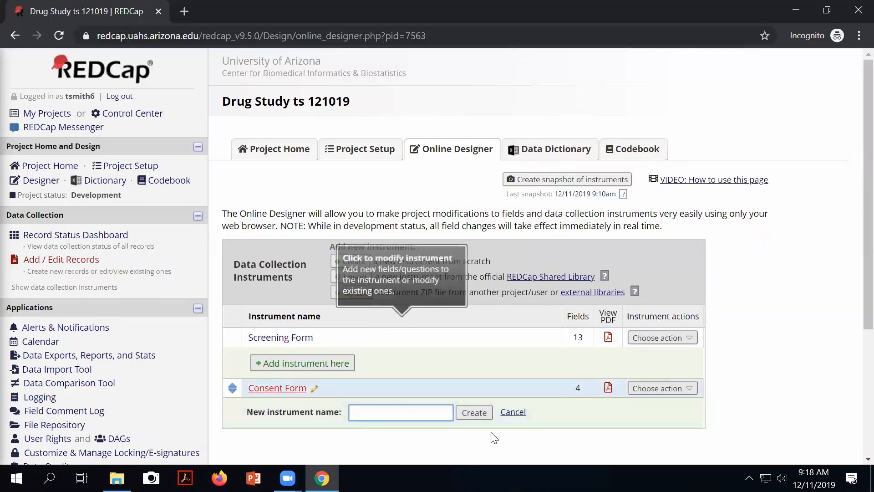
pyautogui.write('EK')
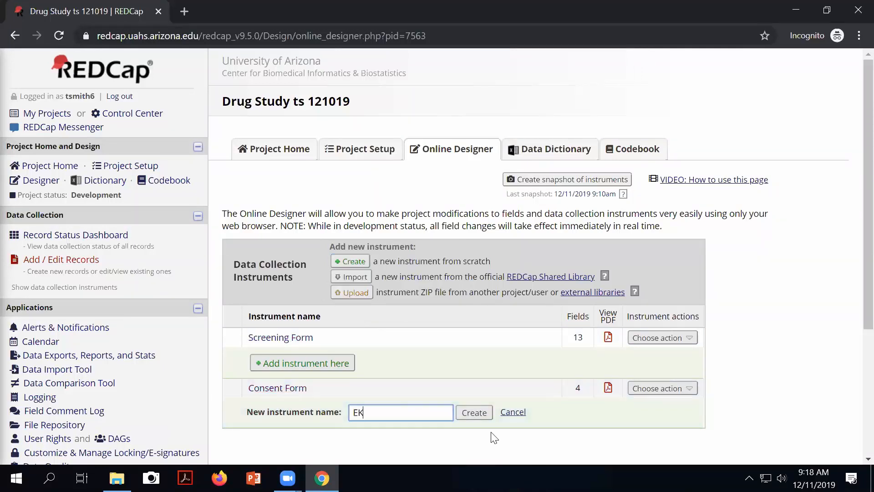
pyautogui.write('Gs')
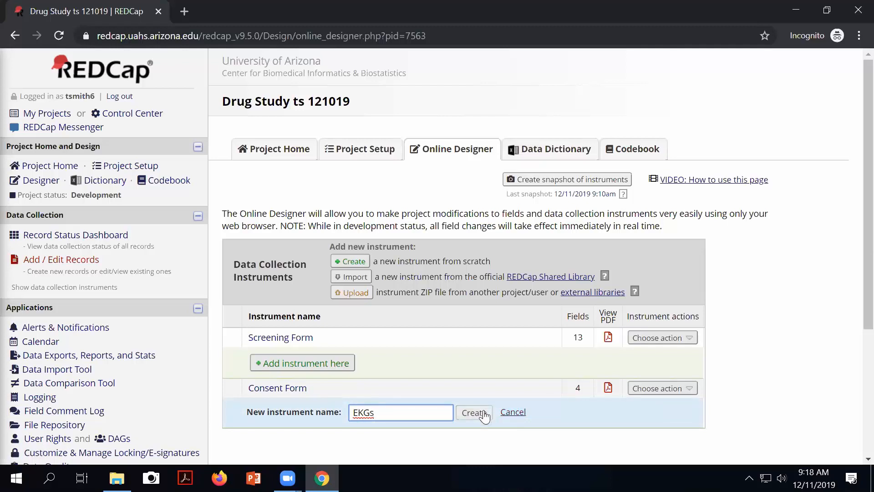
pyautogui.click(484, 417)
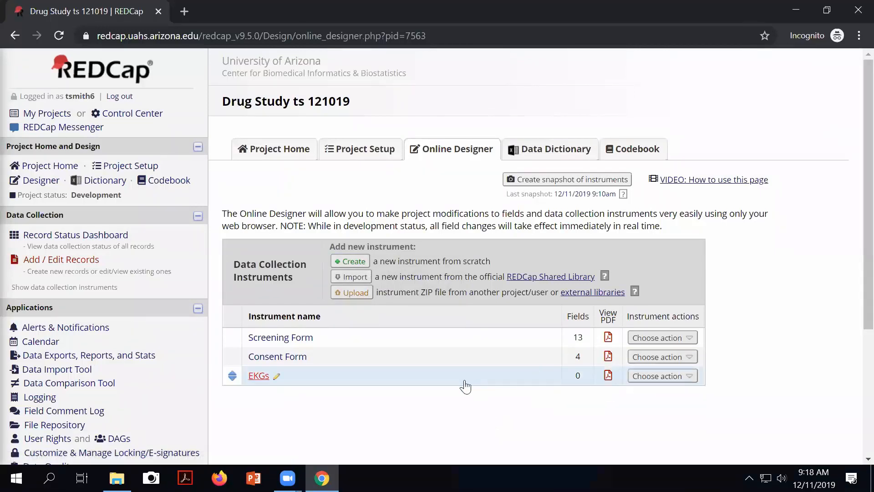
# Step: In EKGs, add a Text Box field labelled 'EKG Date'
pyautogui.click(258, 377)
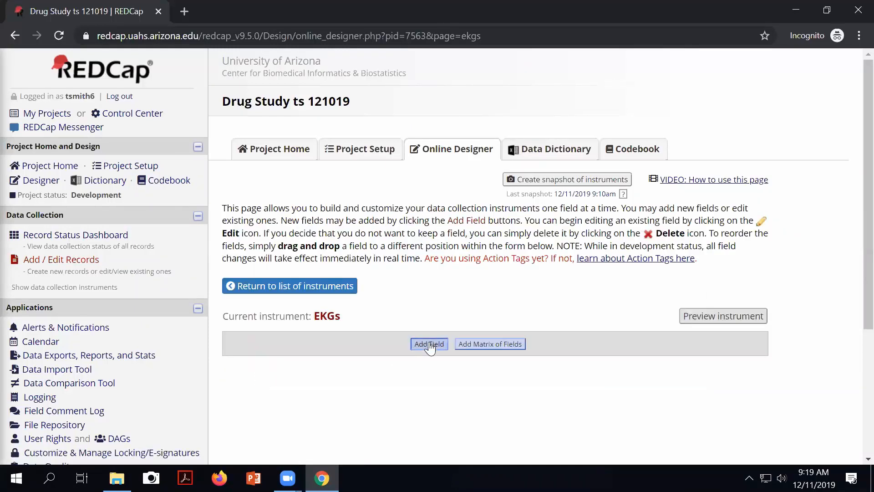
pyautogui.click(430, 344)
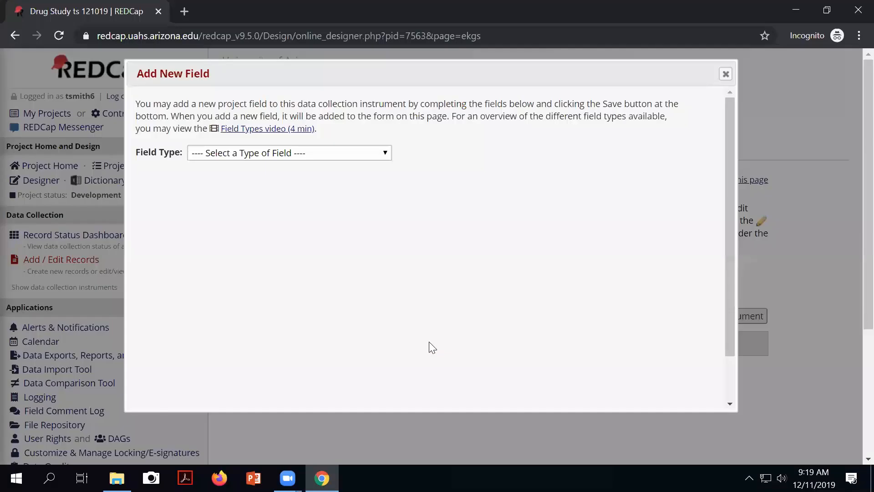
pyautogui.click(275, 153)
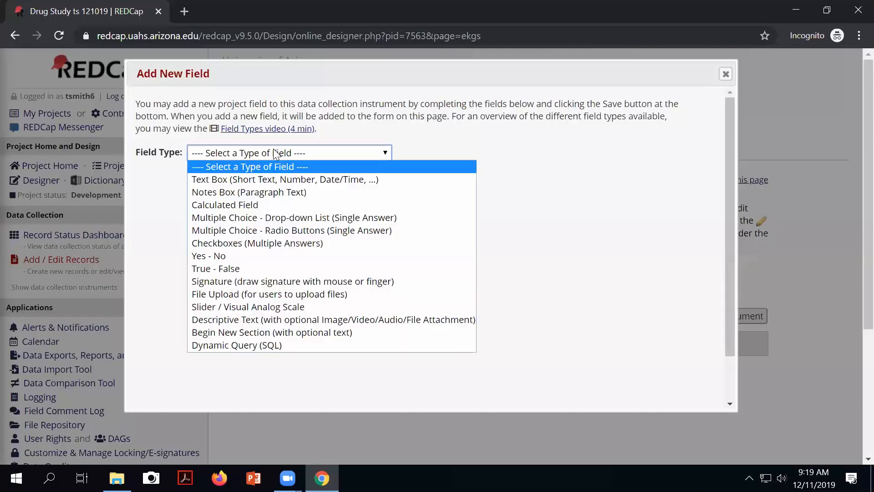
pyautogui.click(259, 178)
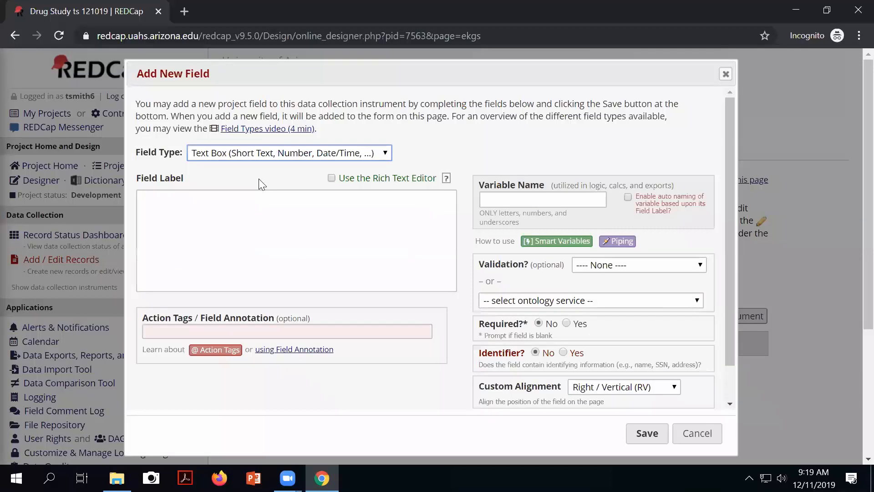
pyautogui.click(207, 220)
pyautogui.scroll(-1, 205, 218)
pyautogui.write('R')
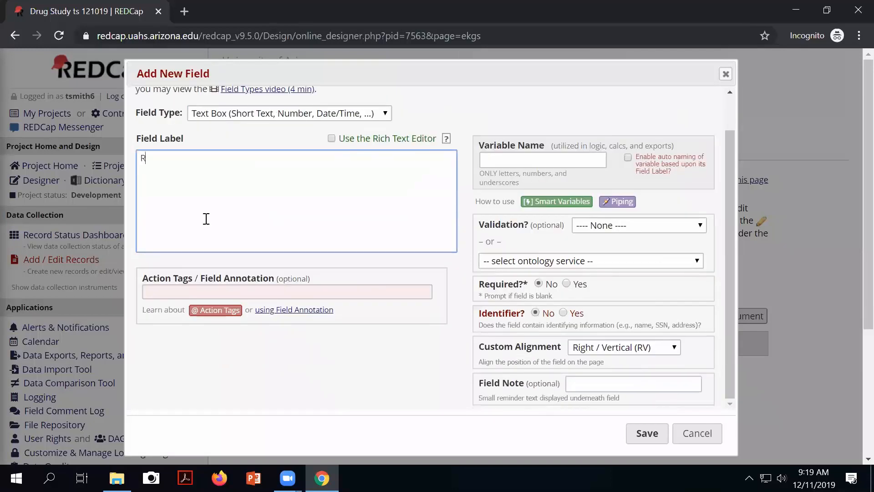
pyautogui.write('KG Date')
pyautogui.press('BackSpace')
pyautogui.write('E')
# Step: Give the field variable name ekg_date with Date (M-D-Y) validation and save it
pyautogui.click(508, 159)
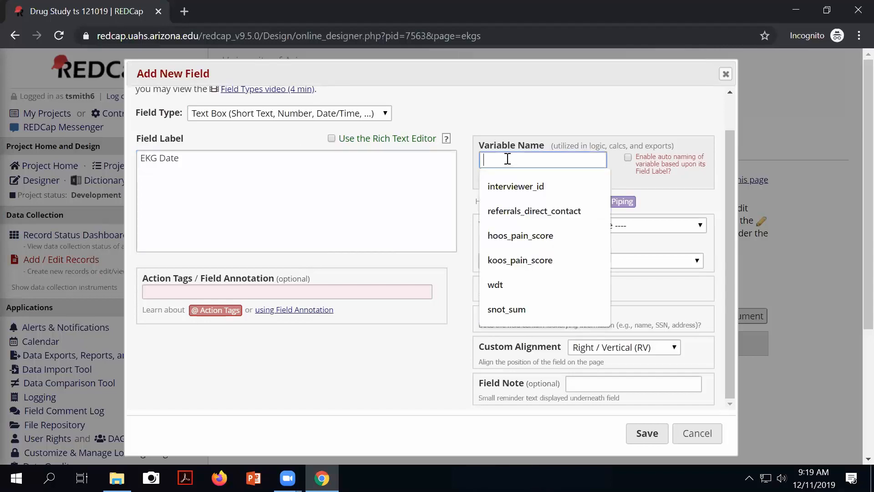
pyautogui.write('ekg date')
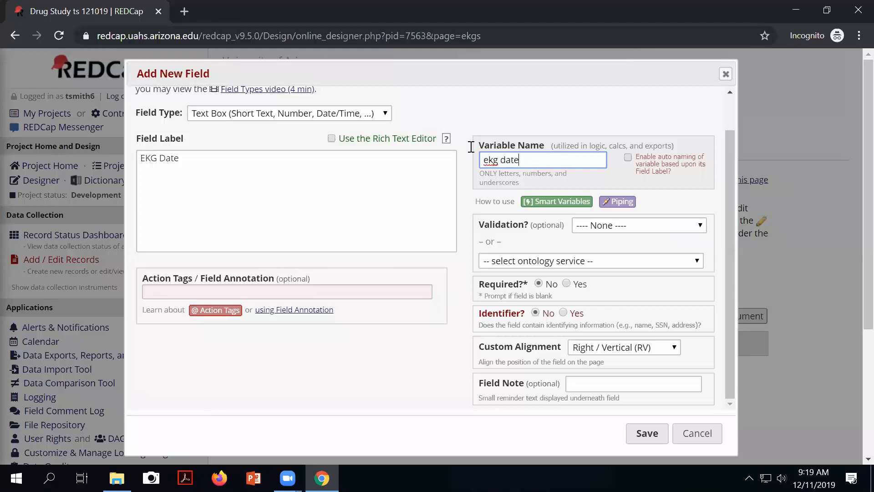
pyautogui.click(597, 226)
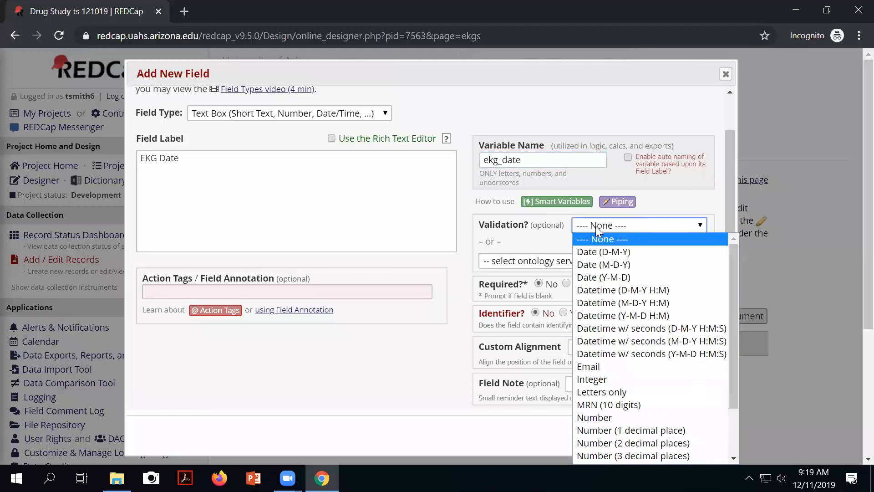
pyautogui.click(604, 265)
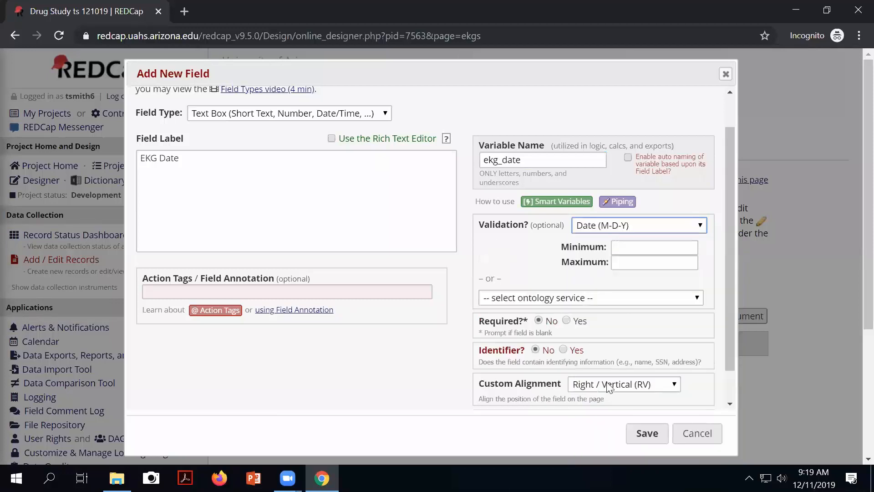
pyautogui.click(636, 434)
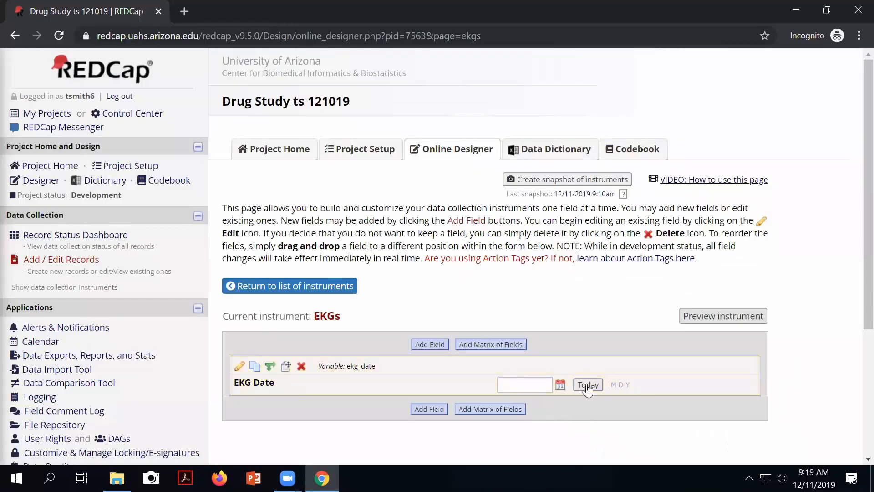
# Step: Add a File Upload field 'EKG Tracing', variable ekg_tracing, below EKG Date
pyautogui.click(429, 410)
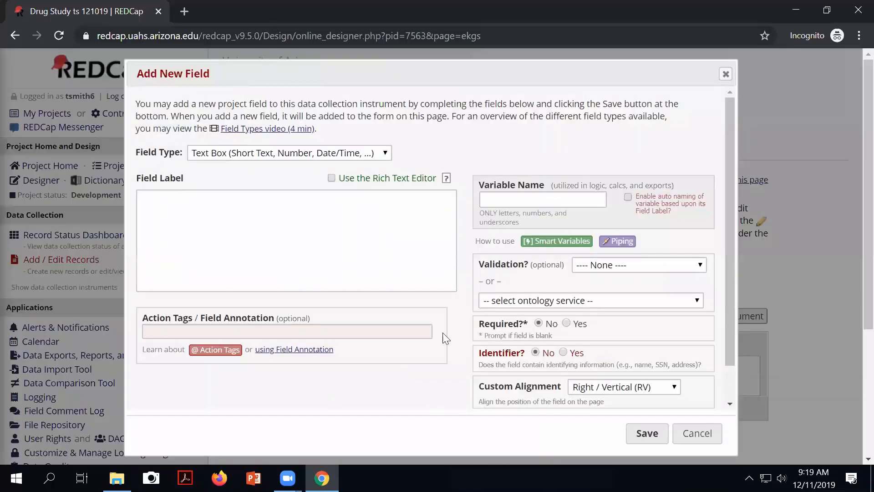
pyautogui.click(241, 156)
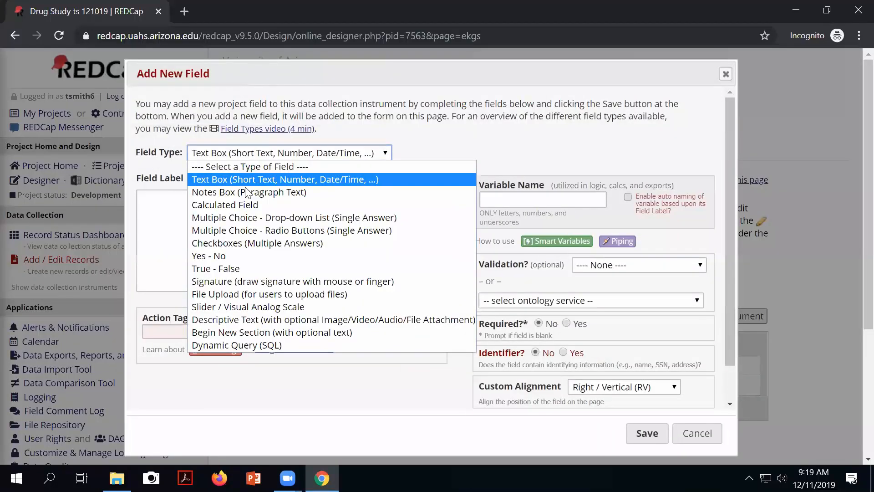
pyautogui.click(237, 295)
pyautogui.click(192, 220)
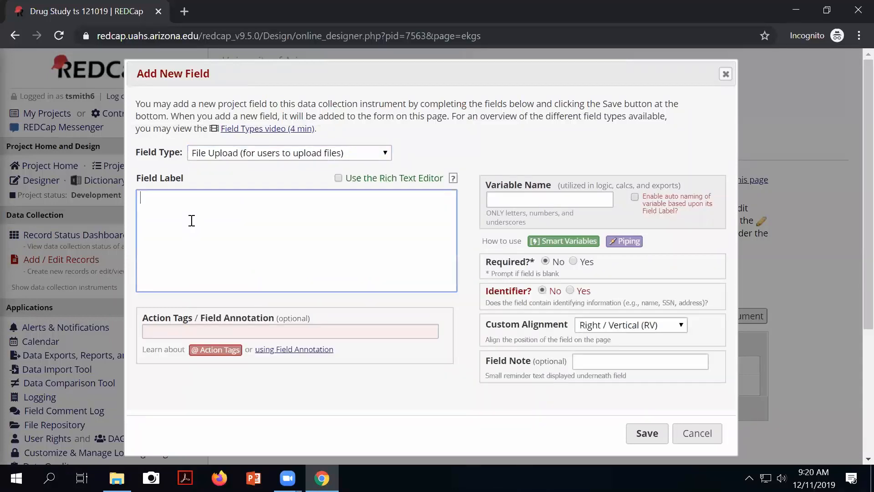
pyautogui.write('EKG TR')
pyautogui.press('BackSpace')
pyautogui.write('racing')
pyautogui.click(537, 199)
pyautogui.write('ekg tracing')
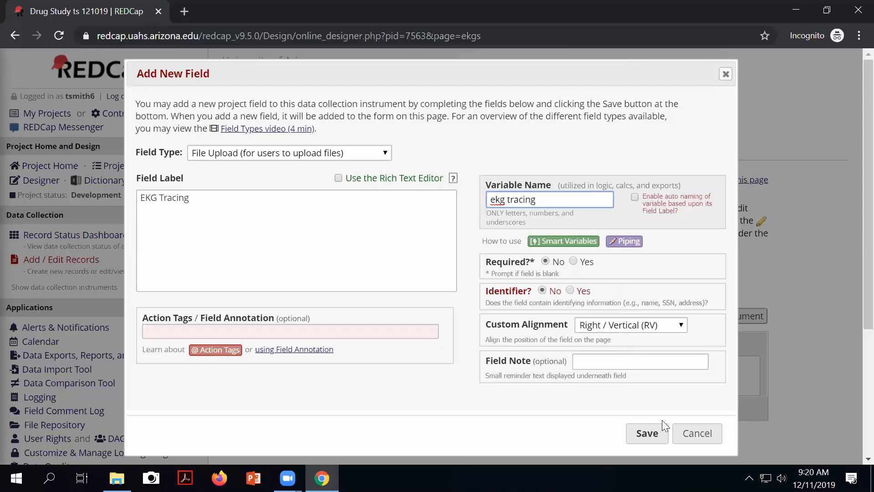
pyautogui.click(647, 432)
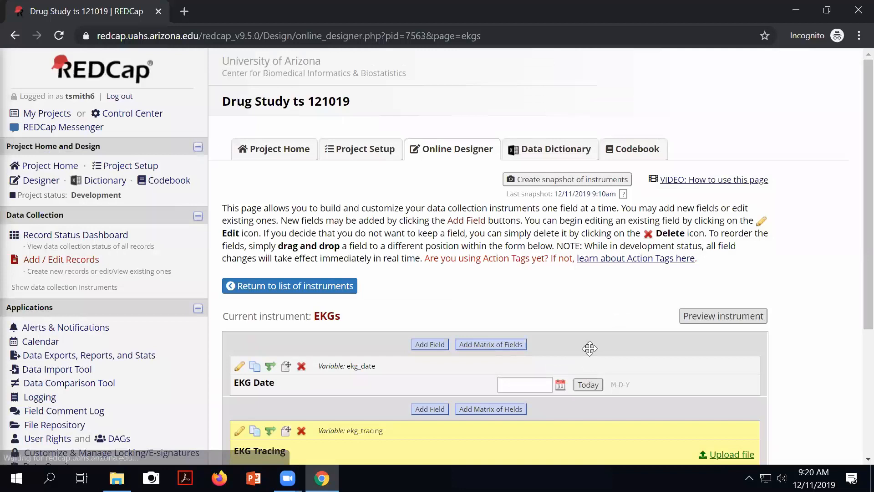
pyautogui.scroll(-5, 646, 347)
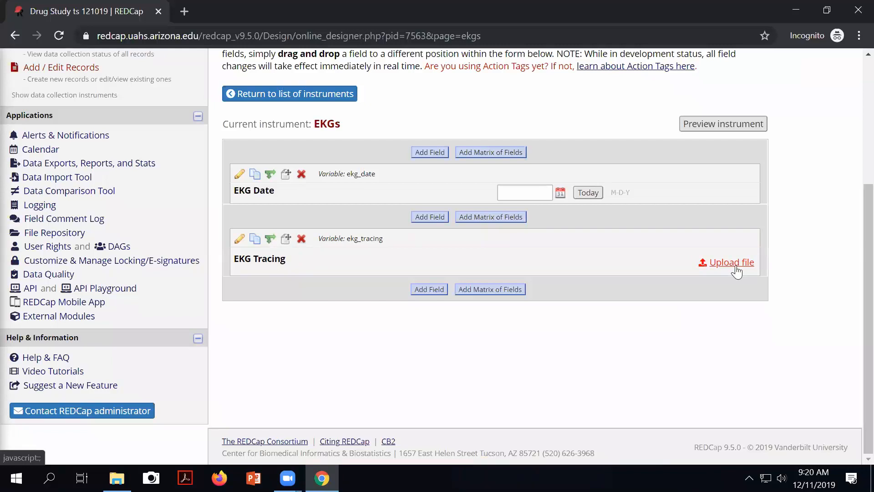
# Step: Add a Notes Box field 'Interpretation', variable ekg_interpret, with Left / Vertical (LV) alignment
pyautogui.click(427, 290)
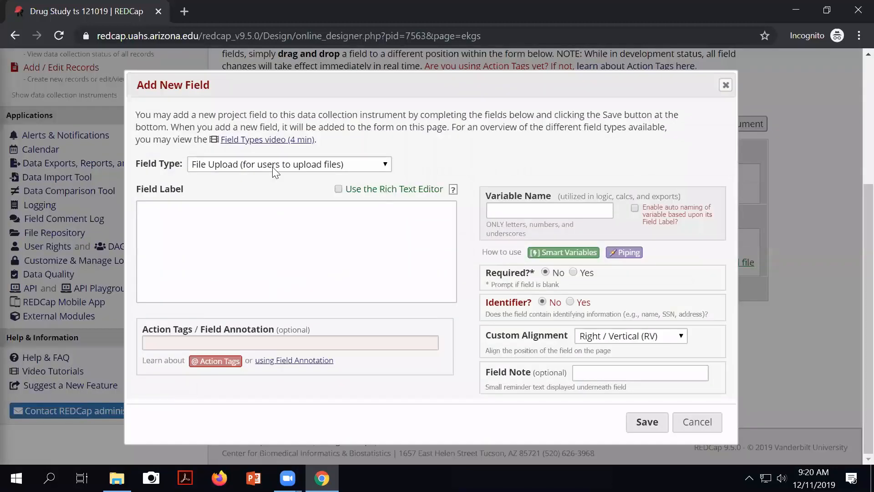
pyautogui.click(274, 167)
pyautogui.click(219, 202)
pyautogui.click(215, 221)
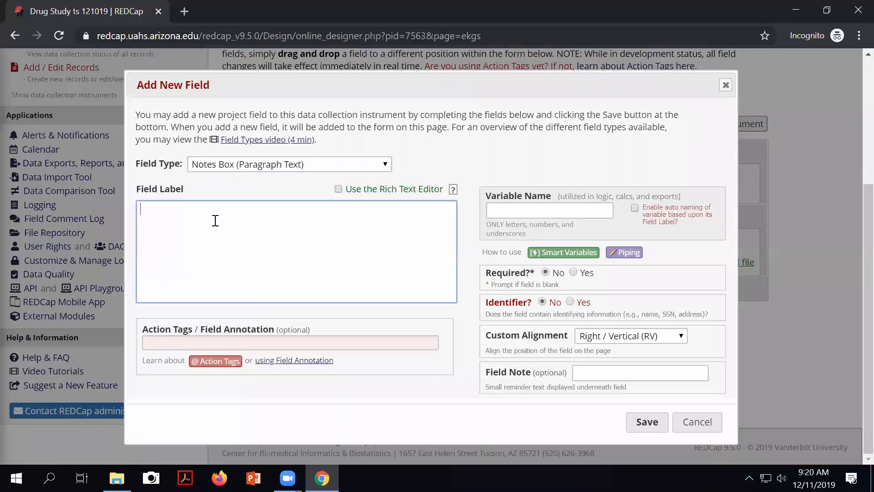
pyautogui.write('Interpretation')
pyautogui.click(530, 212)
pyautogui.write('e')
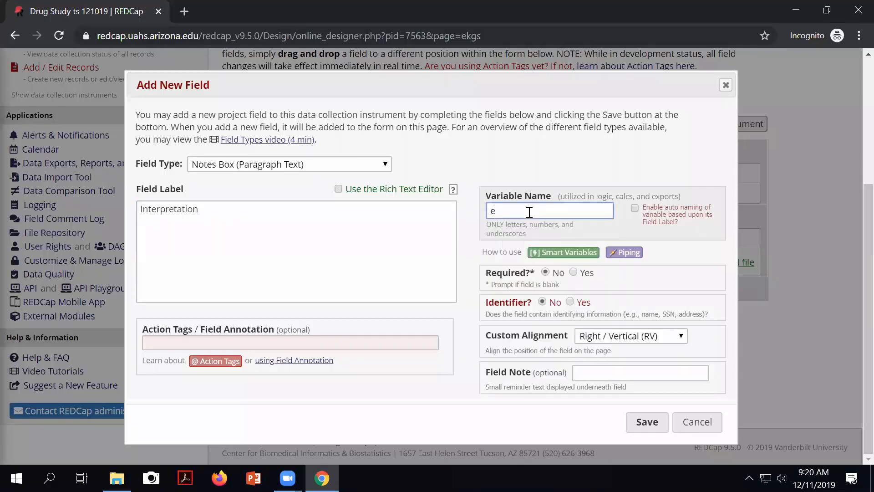
pyautogui.write('kg interpret')
pyautogui.click(618, 336)
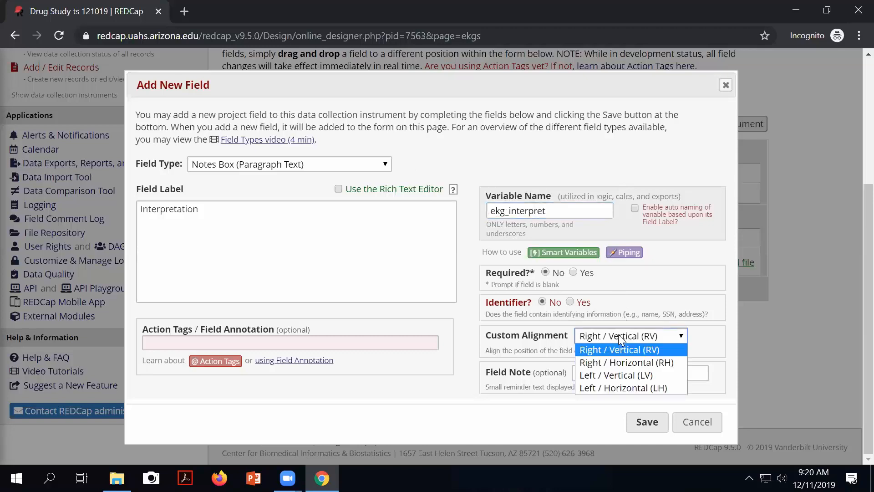
pyautogui.click(593, 375)
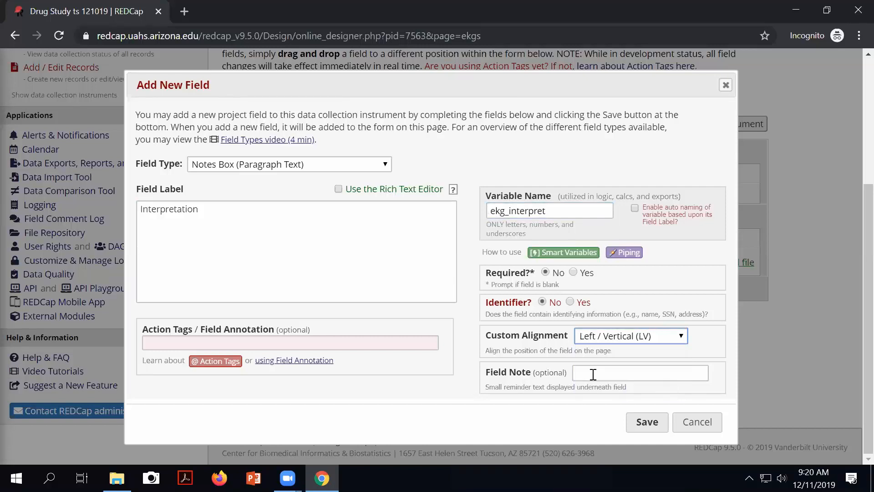
pyautogui.click(647, 423)
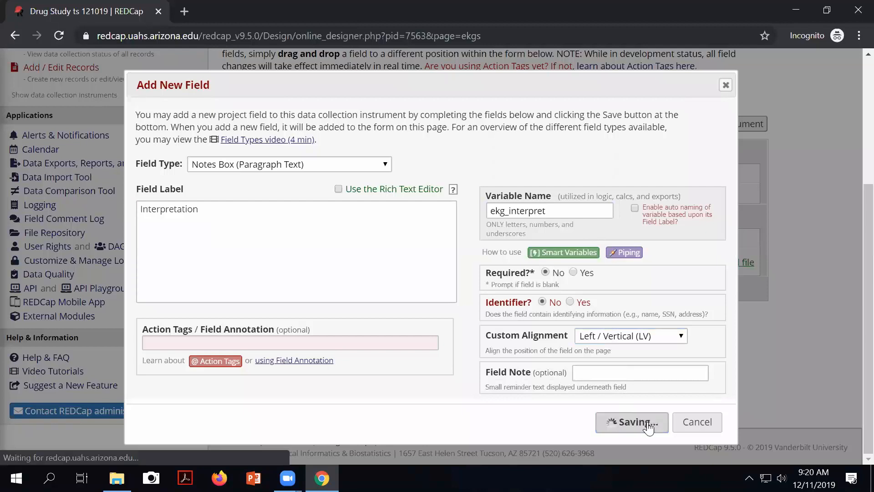
pyautogui.scroll(-2, 555, 366)
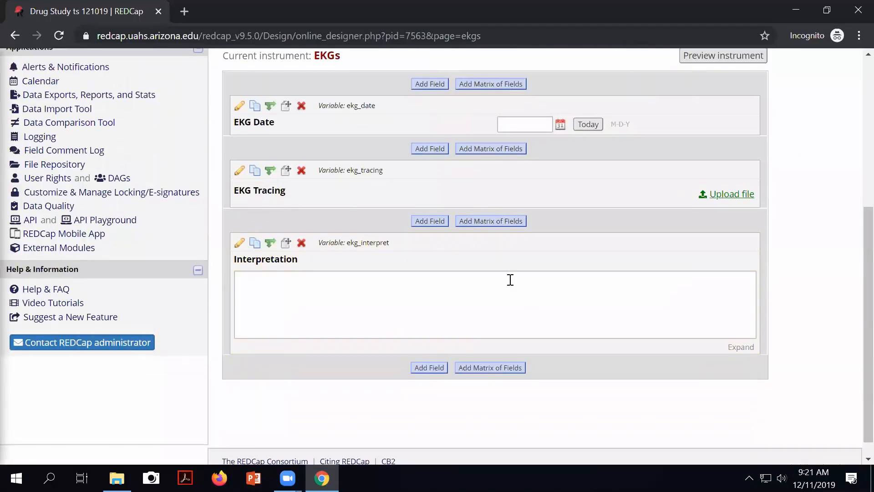
pyautogui.scroll(1, 572, 305)
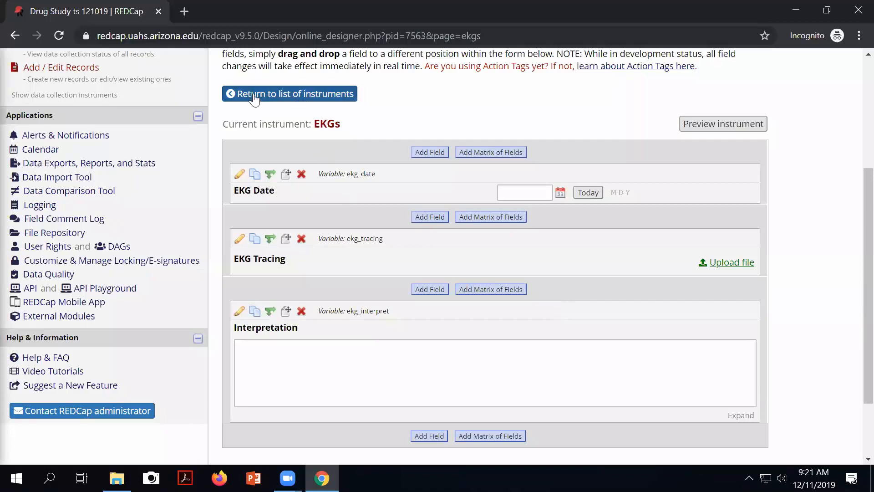
# Step: Return to the Online Designer's instrument list, where EKGs shows 3 fields
pyautogui.click(327, 101)
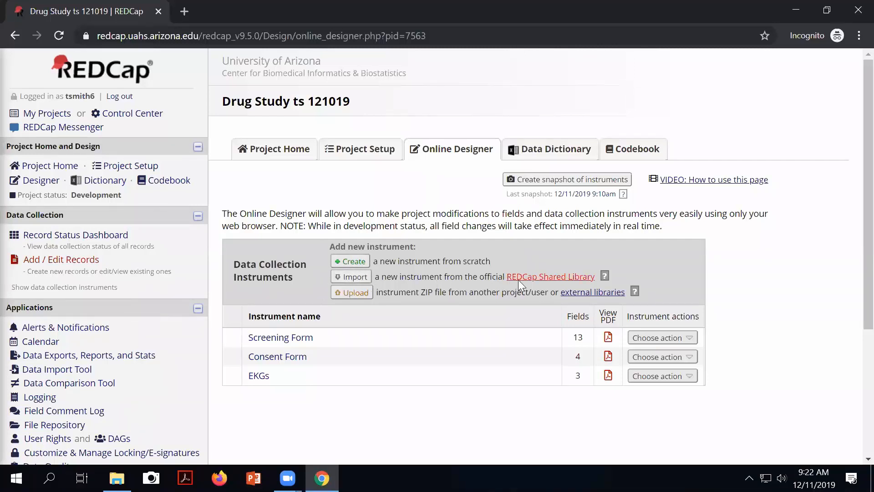
# Step: Open the REDCap Shared Library import page and select its Keyword search box
pyautogui.click(350, 277)
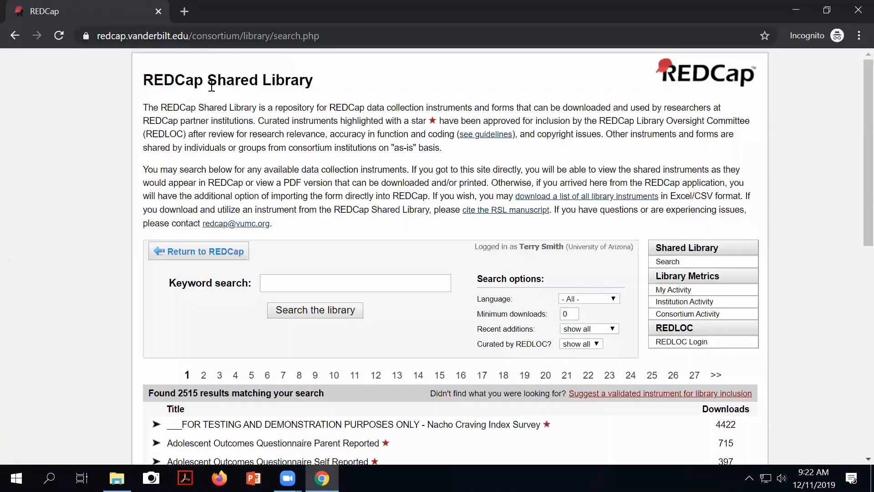
pyautogui.scroll(-3, 353, 272)
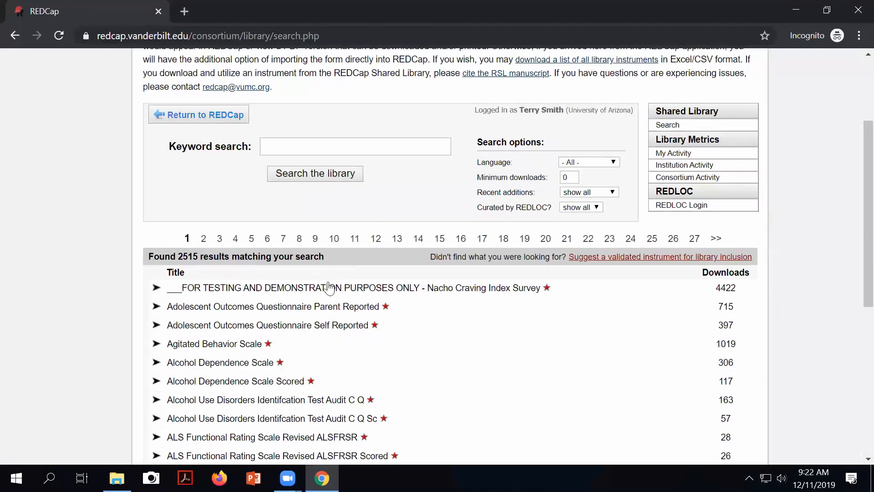
pyautogui.scroll(-2, 325, 286)
pyautogui.scroll(-1, 420, 294)
pyautogui.scroll(-4, 422, 295)
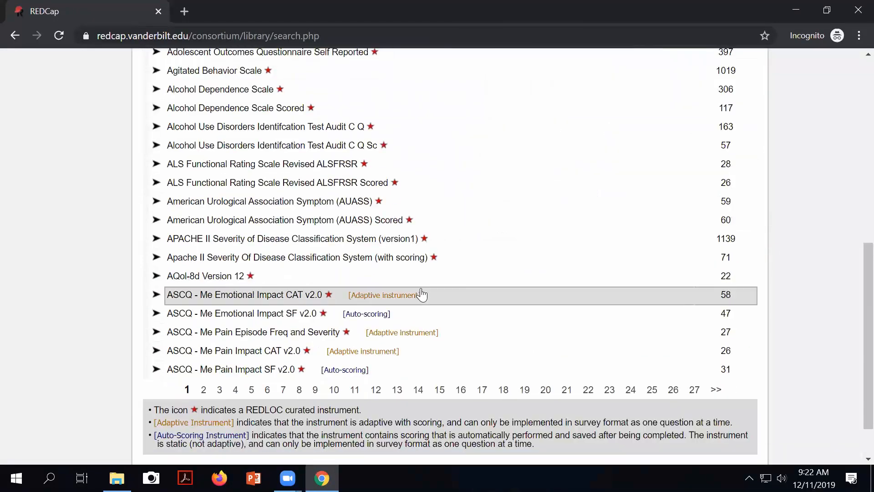
pyautogui.scroll(5, 421, 295)
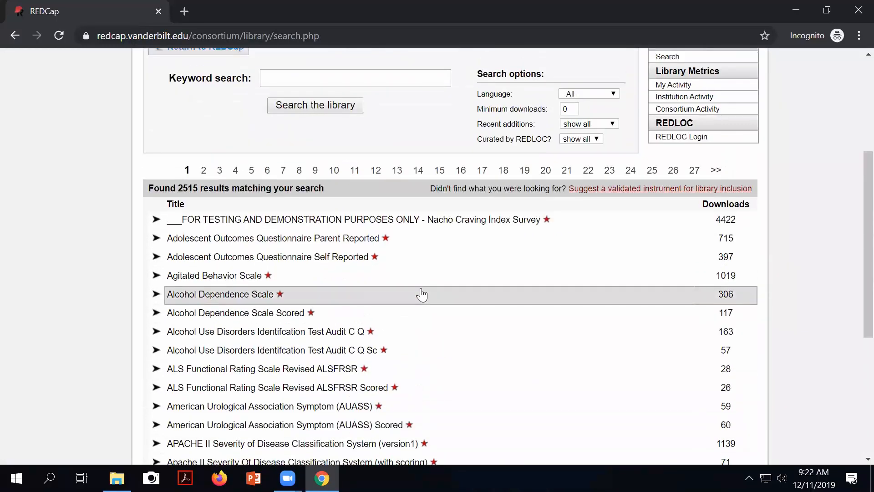
pyautogui.scroll(2, 422, 295)
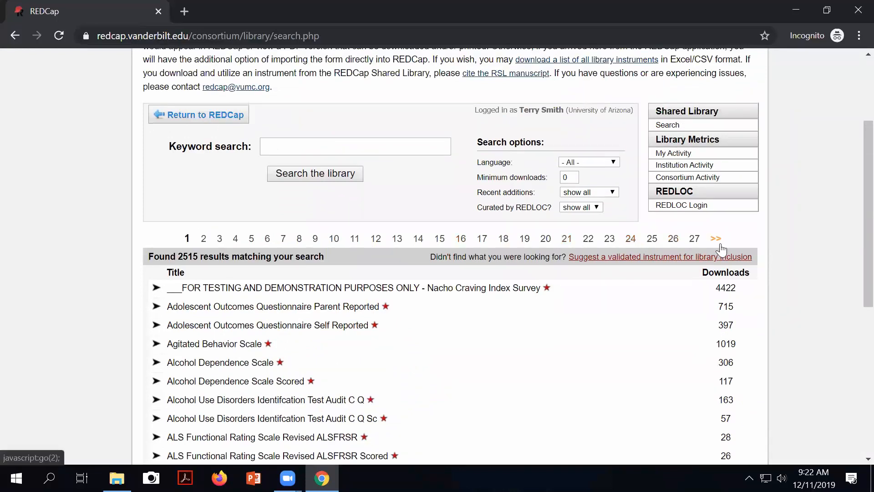
pyautogui.click(281, 148)
pyautogui.scroll(-2, 501, 200)
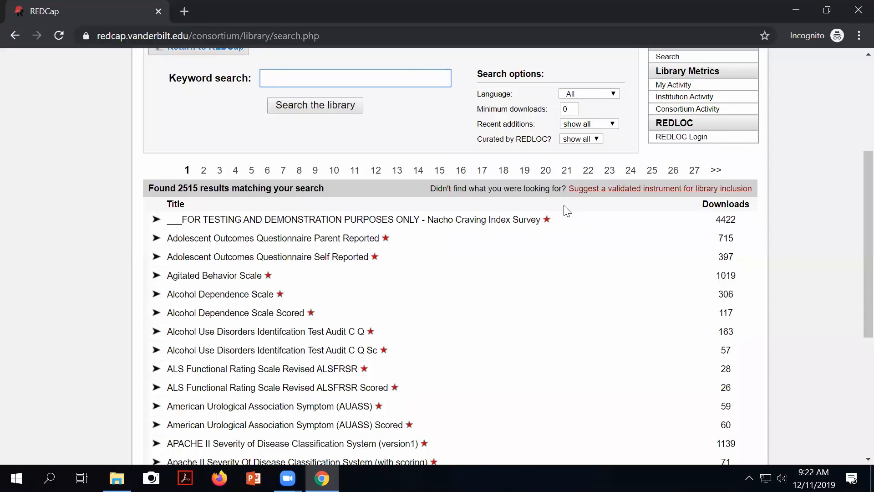
# Step: Search the Shared Library for 'Promis' and browse the matching instruments
pyautogui.write('Promis')
pyautogui.click(296, 108)
pyautogui.scroll(-2, 378, 245)
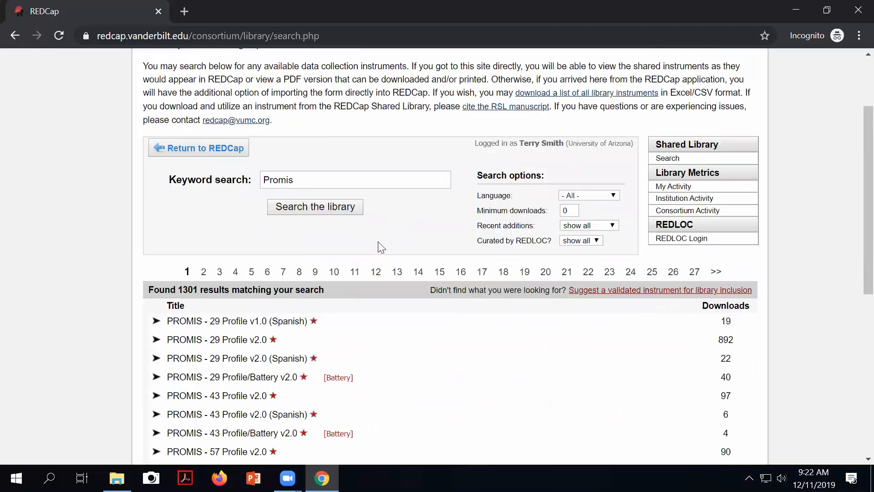
pyautogui.scroll(-2, 381, 247)
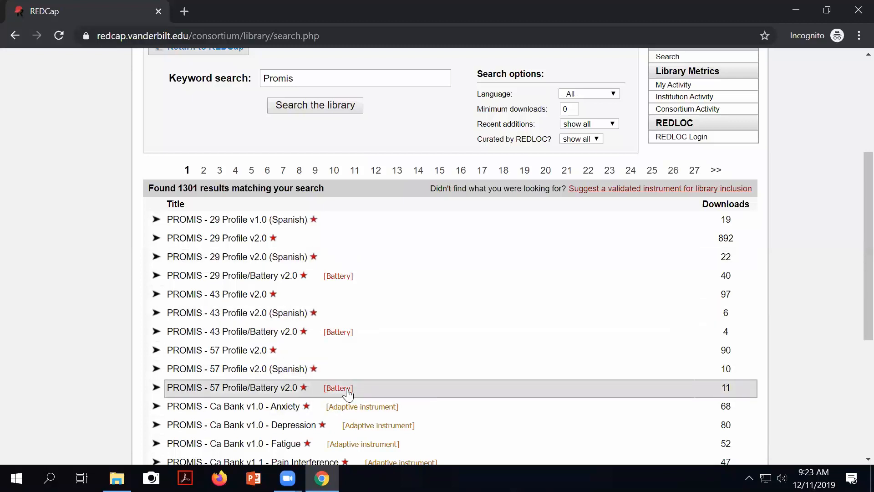
pyautogui.scroll(-6, 416, 336)
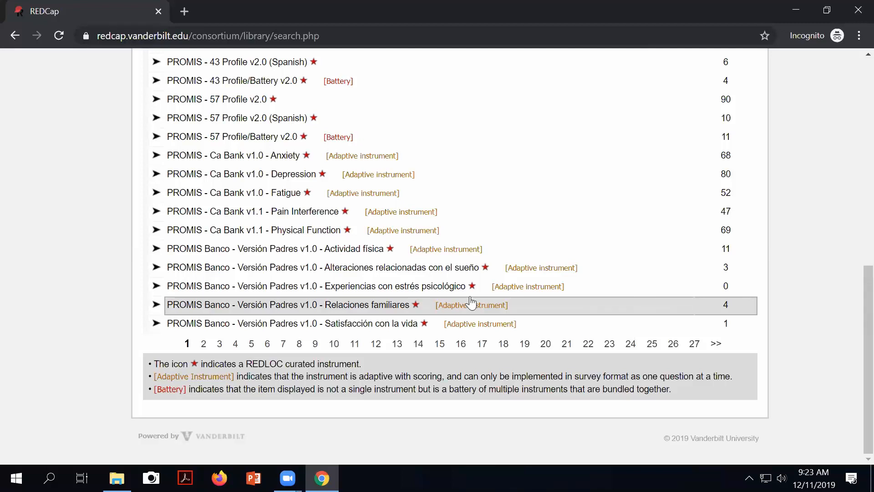
pyautogui.scroll(6, 471, 302)
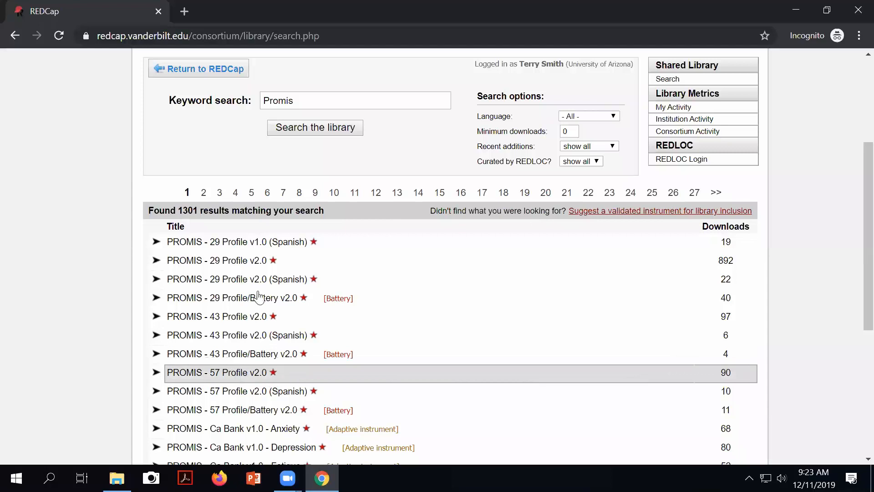
# Step: Narrow the keyword search to 'Promis Parent Proxy SF' and review the results
pyautogui.click(308, 104)
pyautogui.write('P')
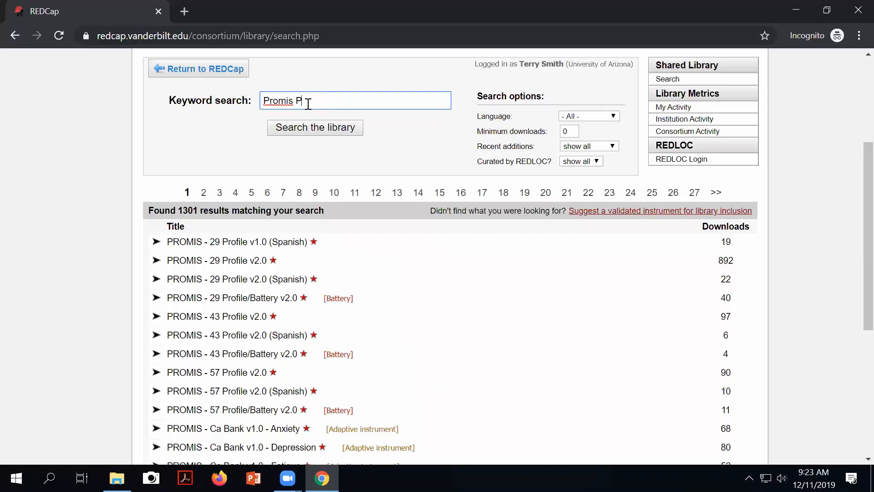
pyautogui.write('arent Proxy SF')
pyautogui.press('Return')
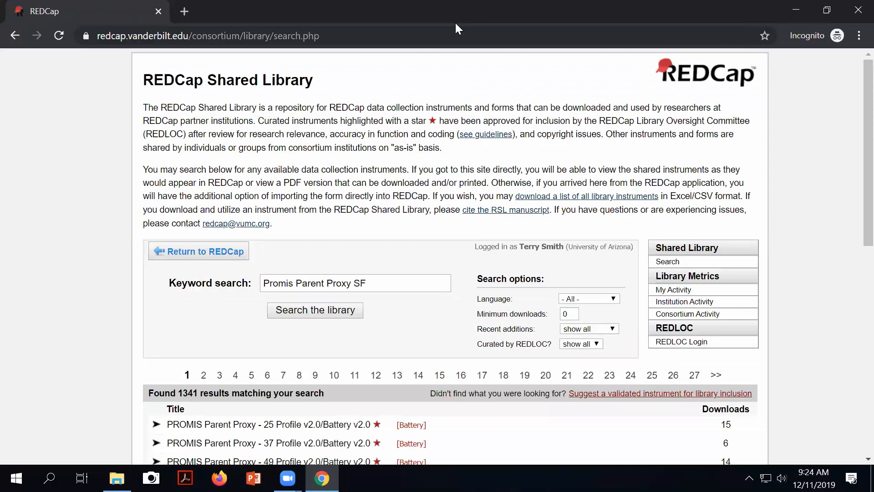
pyautogui.scroll(-3, 319, 137)
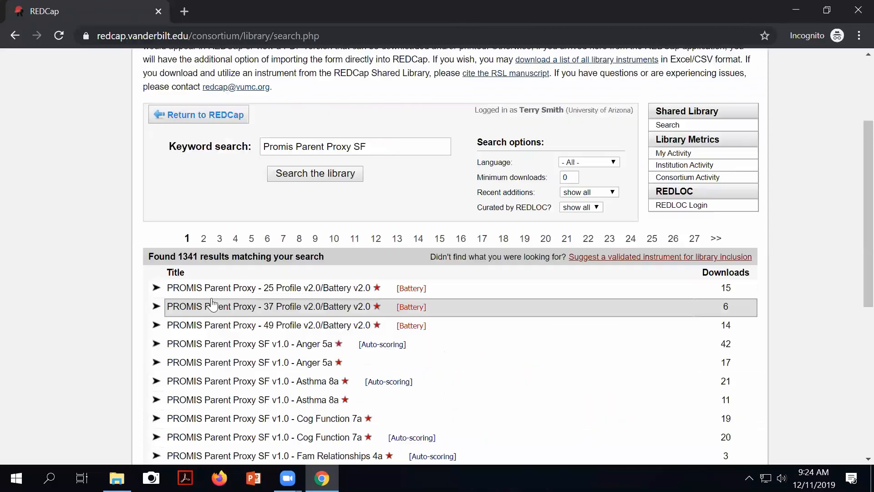
# Step: On results page 2, expand the PROMIS Parent Proxy SF v1.0 - Pain Behavior 8a entry
pyautogui.click(203, 239)
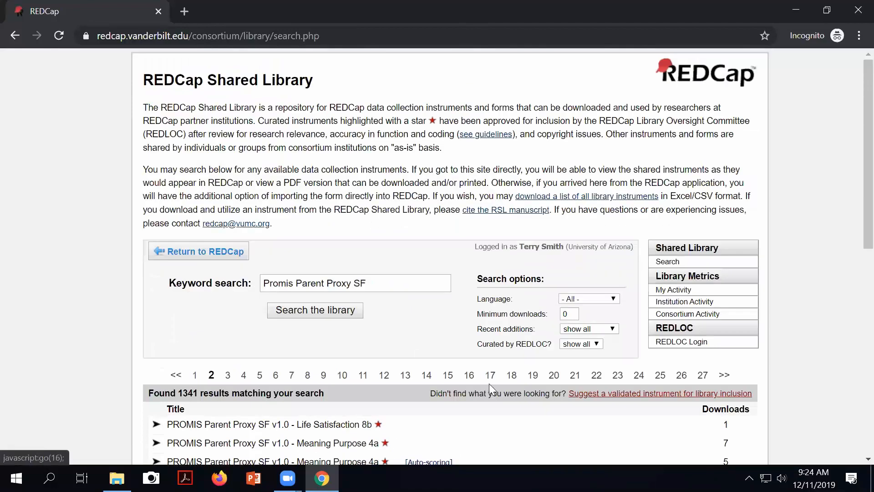
pyautogui.scroll(-3, 380, 358)
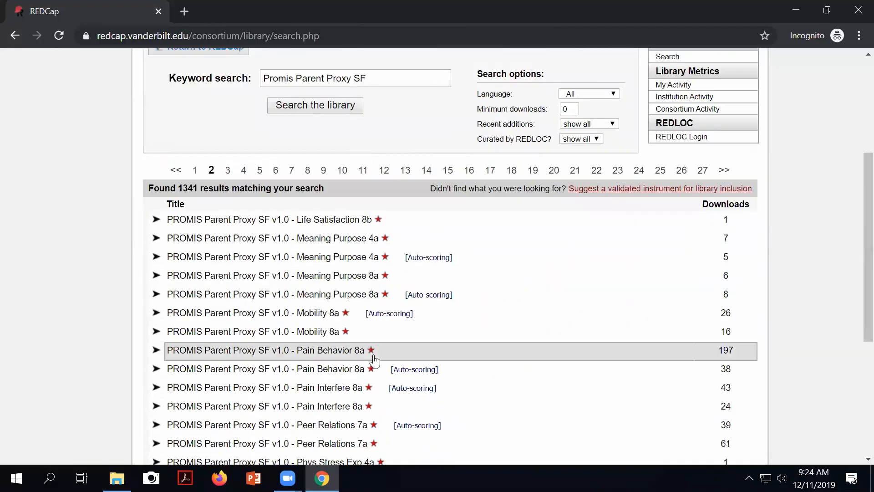
pyautogui.click(315, 353)
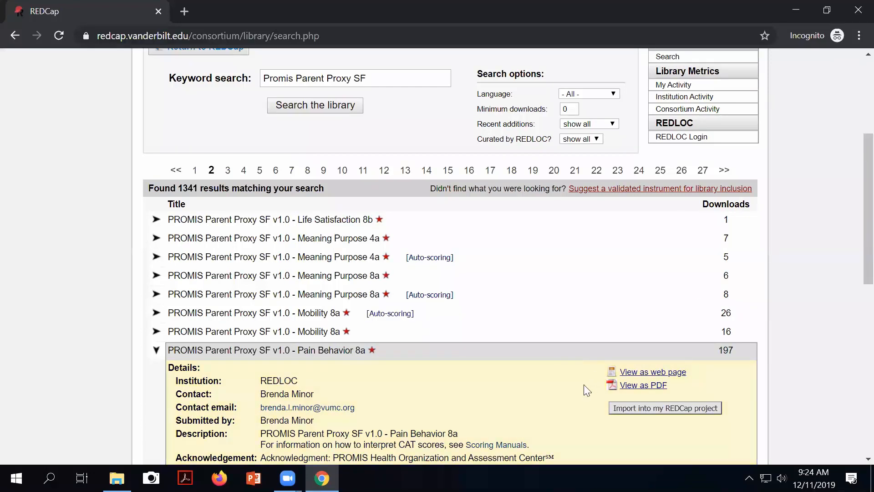
pyautogui.scroll(-3, 587, 390)
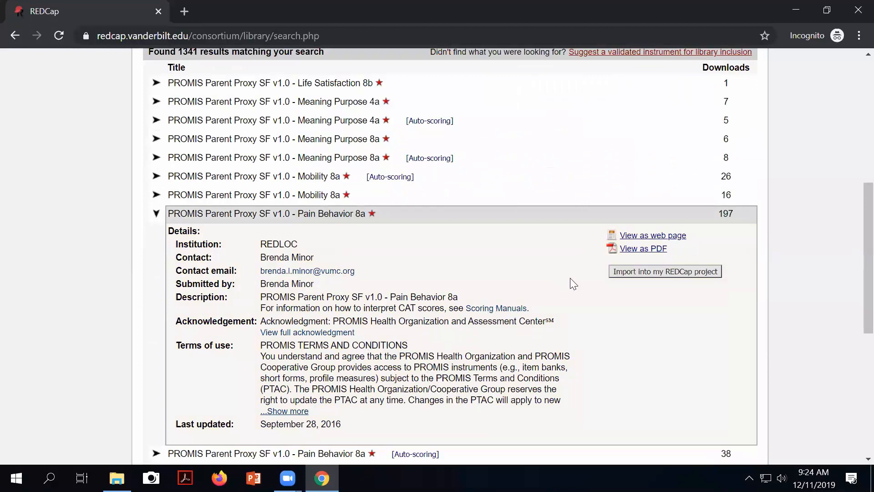
pyautogui.click(652, 237)
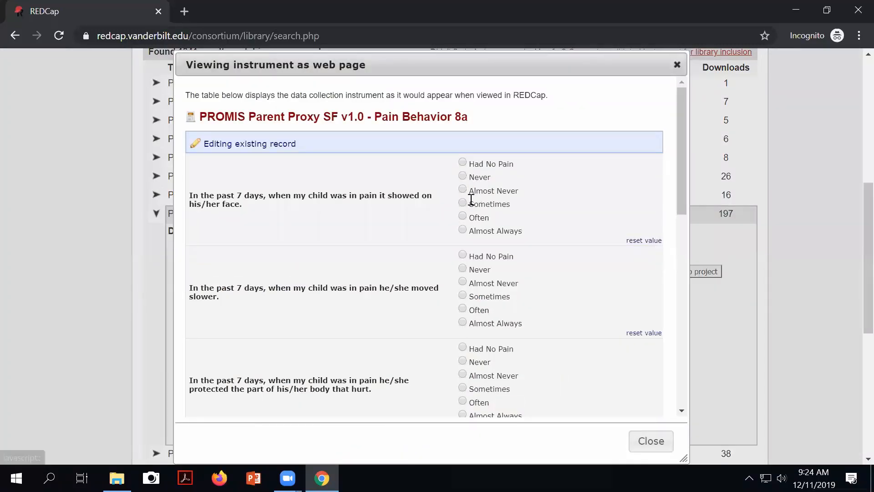
pyautogui.scroll(-1, 475, 217)
pyautogui.scroll(-6, 475, 218)
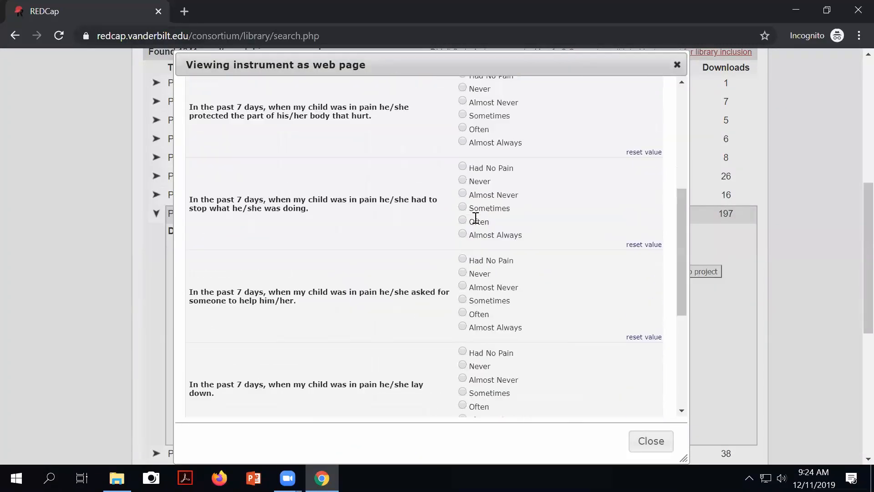
pyautogui.scroll(-5, 537, 251)
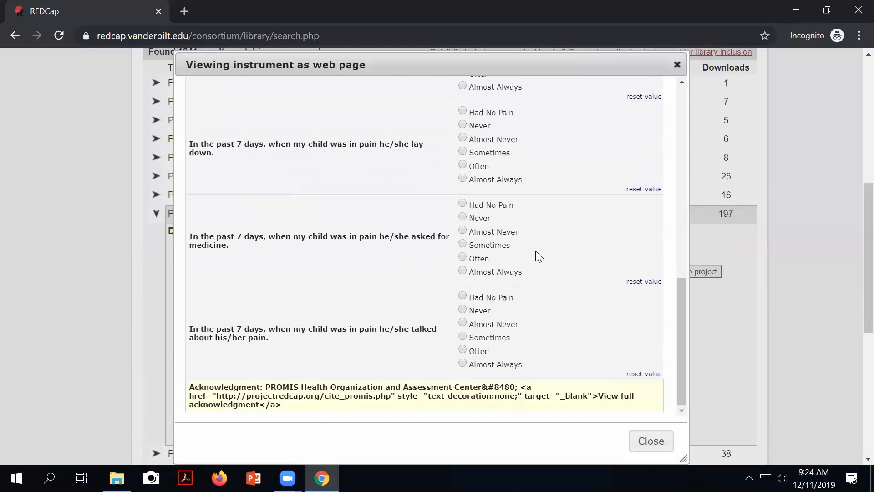
pyautogui.scroll(-2, 535, 251)
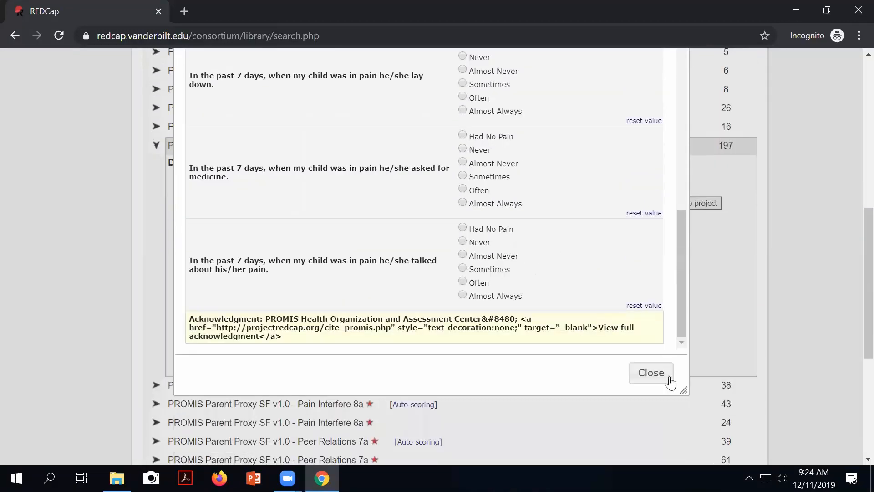
pyautogui.click(651, 374)
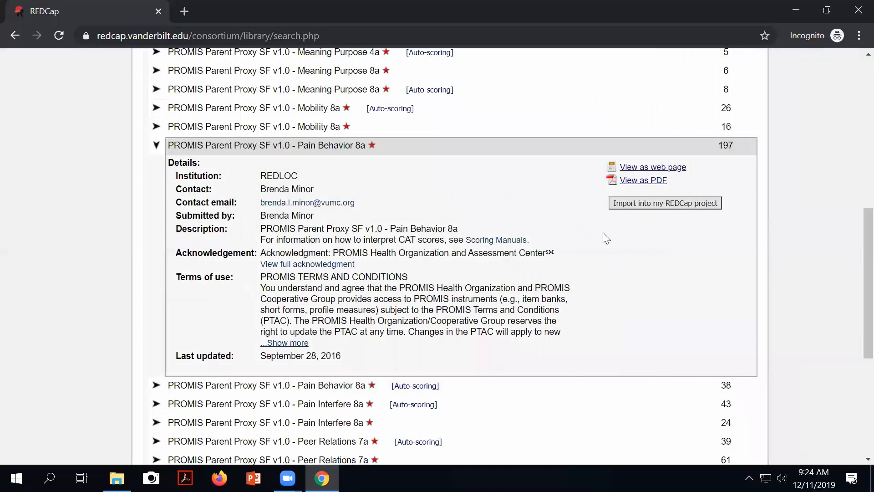
# Step: Start importing Pain Behavior 8a into the project and accept its terms of use
pyautogui.click(654, 202)
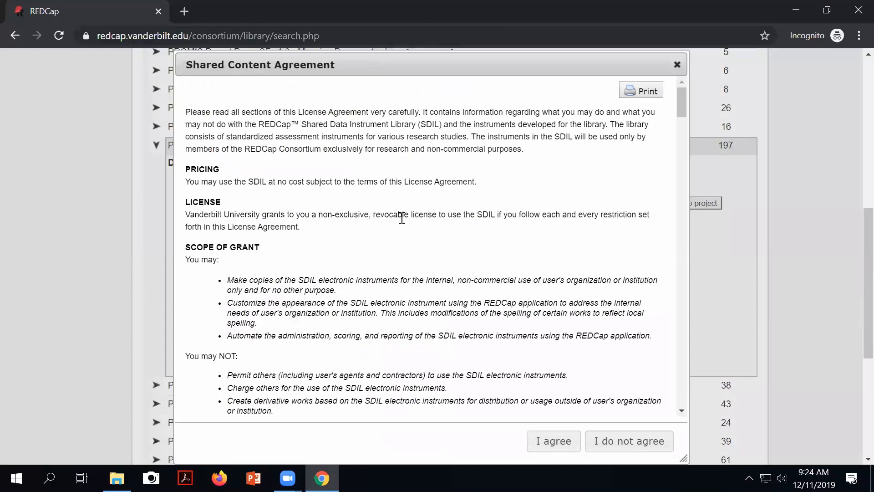
pyautogui.scroll(-10, 408, 200)
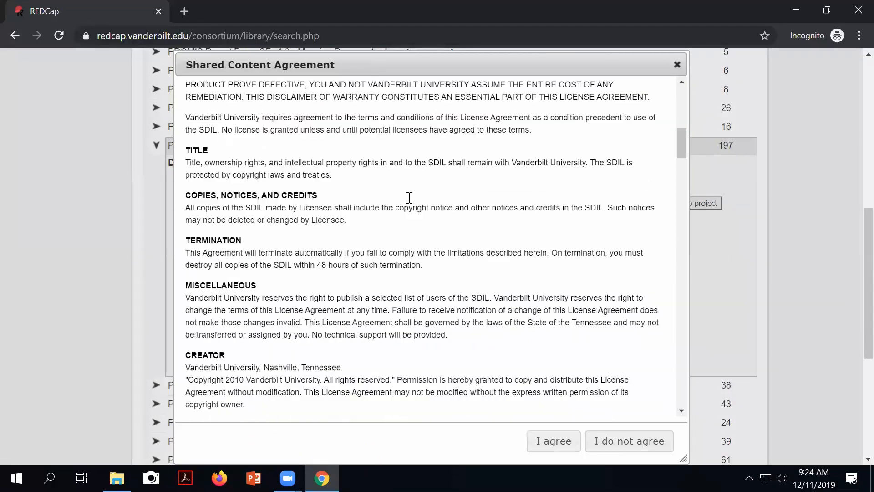
pyautogui.scroll(-15, 555, 203)
pyautogui.scroll(-15, 554, 203)
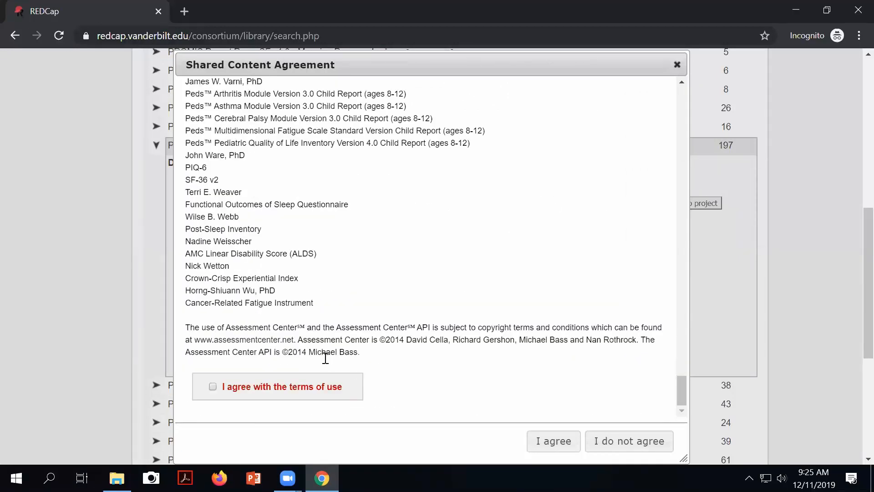
pyautogui.click(213, 388)
pyautogui.click(566, 447)
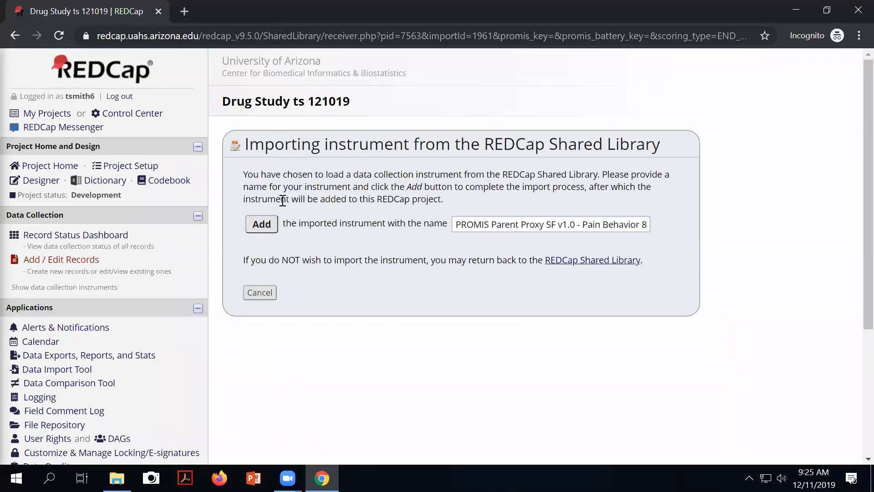
# Step: Add the Pain Behavior 8a instrument and return to the Online Designer's instrument list
pyautogui.click(262, 223)
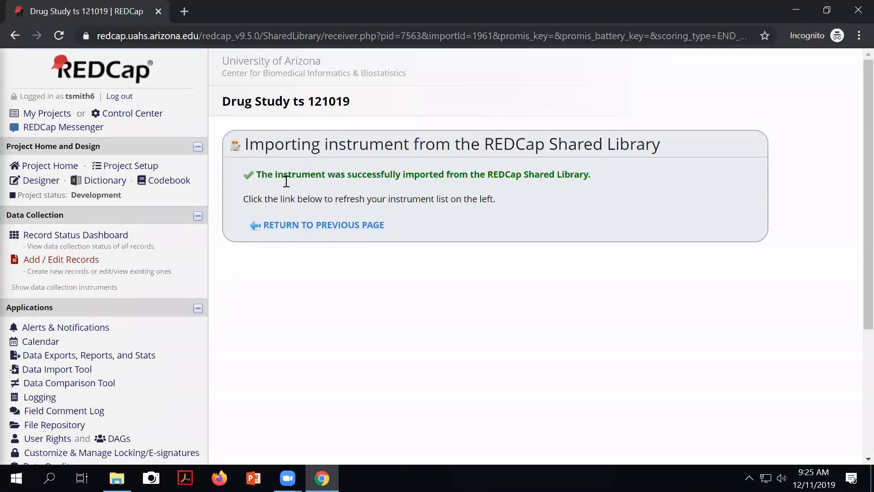
pyautogui.moveTo(287, 178); pyautogui.dragTo(448, 175)
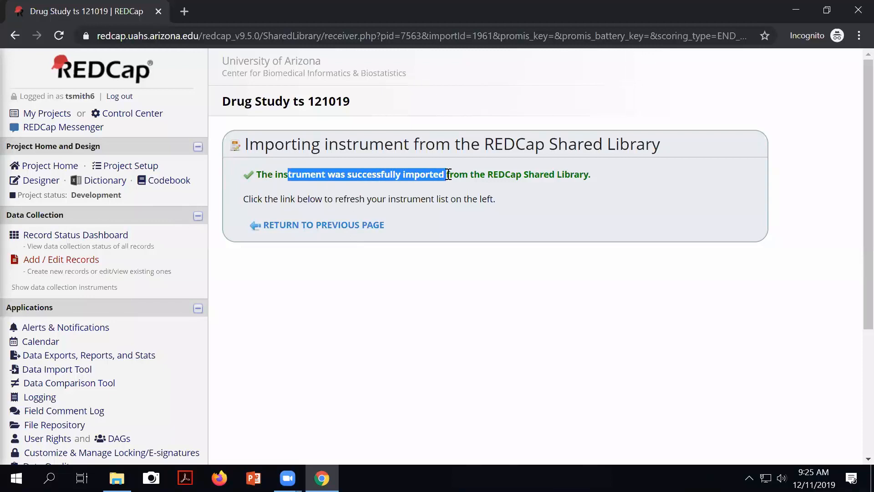
pyautogui.click(305, 226)
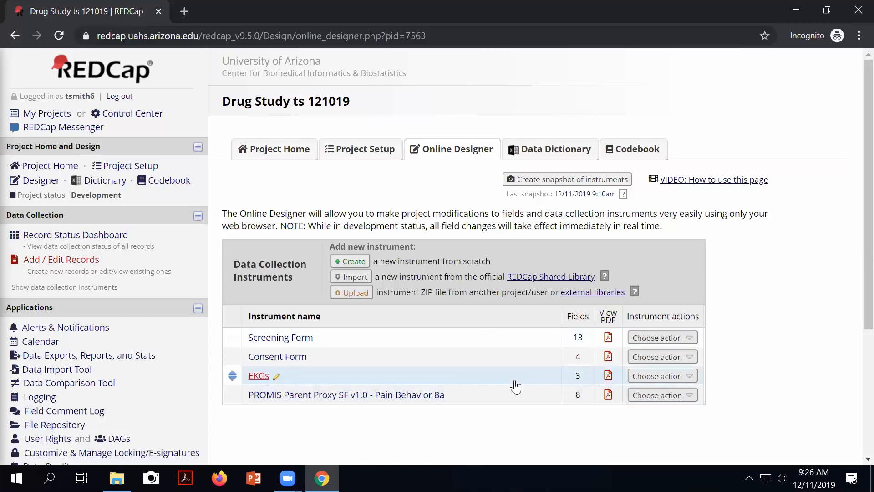
# Step: Download the Screening Form as ScreeningForm_DrugStudyTs12101.pdf, look through it, then close it
pyautogui.click(608, 338)
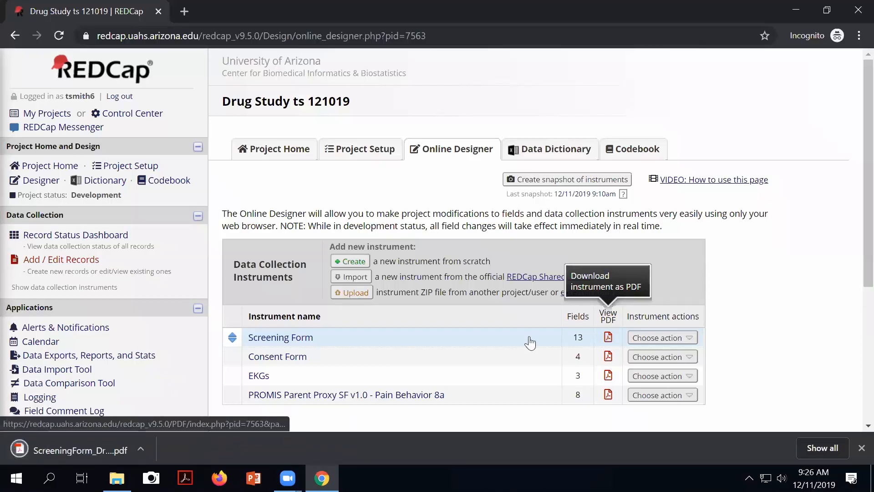
pyautogui.click(62, 452)
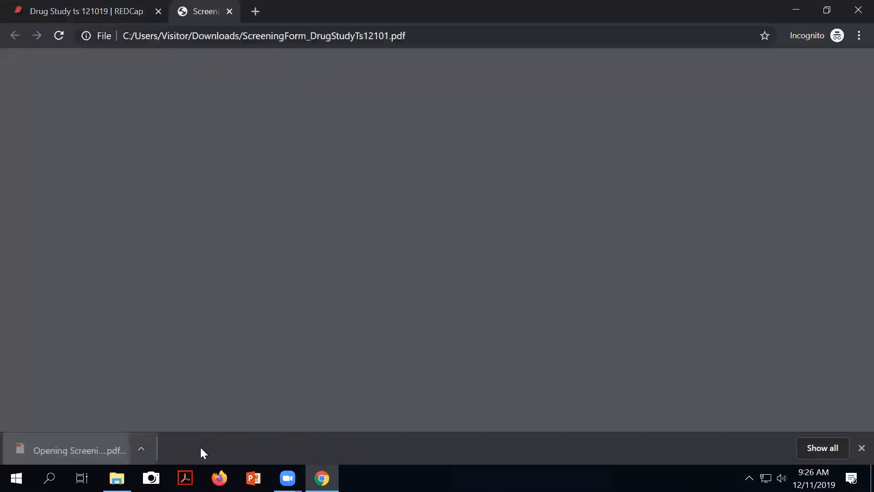
pyautogui.scroll(-3, 350, 264)
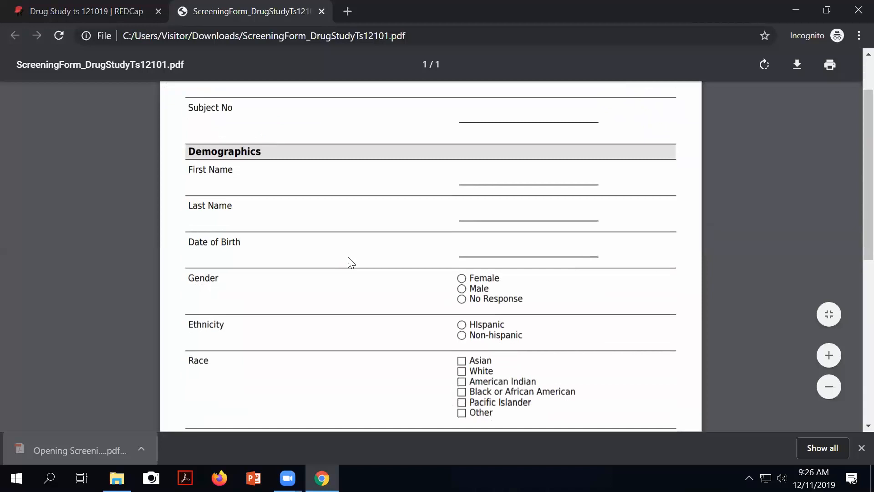
pyautogui.scroll(-7, 352, 264)
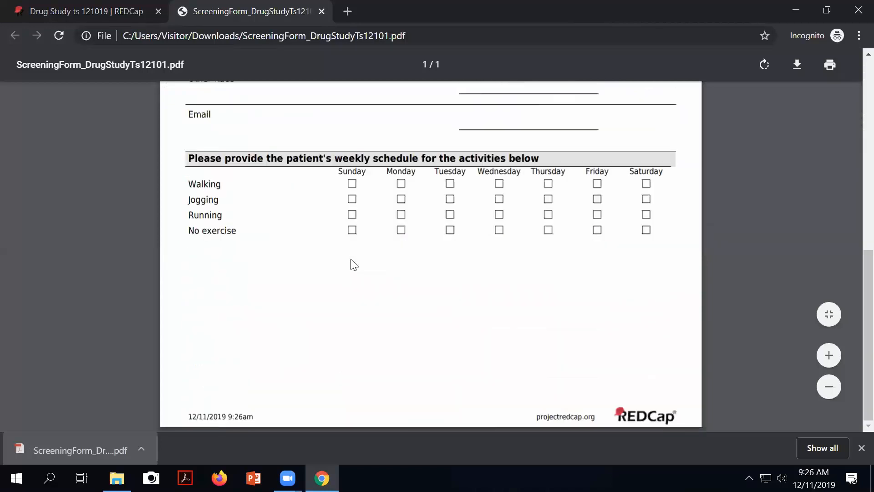
pyautogui.scroll(10, 352, 264)
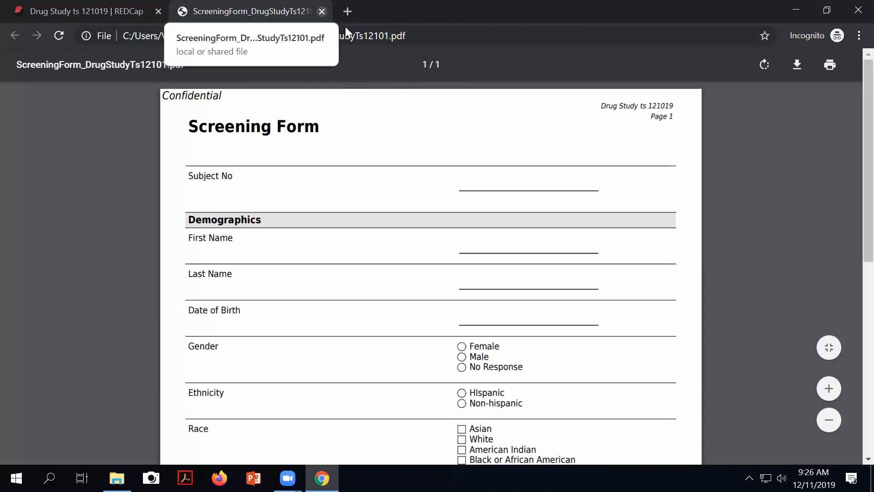
pyautogui.hotkey('ctrl', 'w')
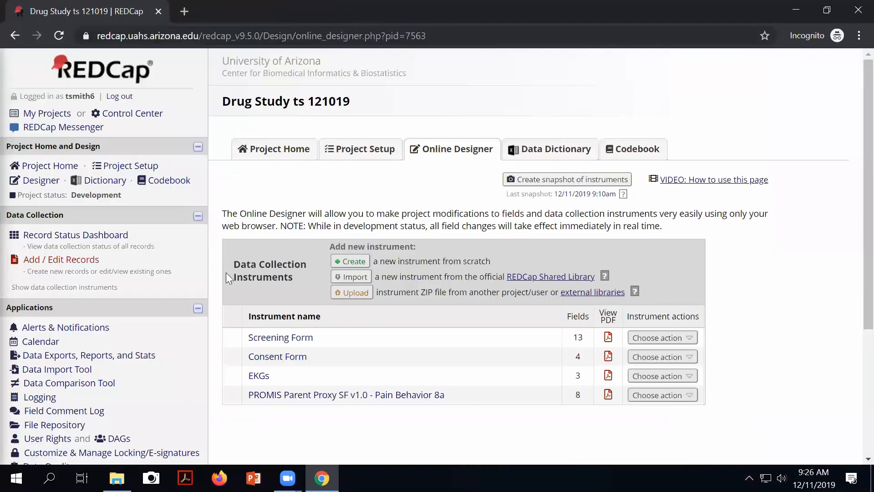
# Step: Open record 1's Record Home Page from the Record Status Dashboard and check its available actions
pyautogui.click(50, 240)
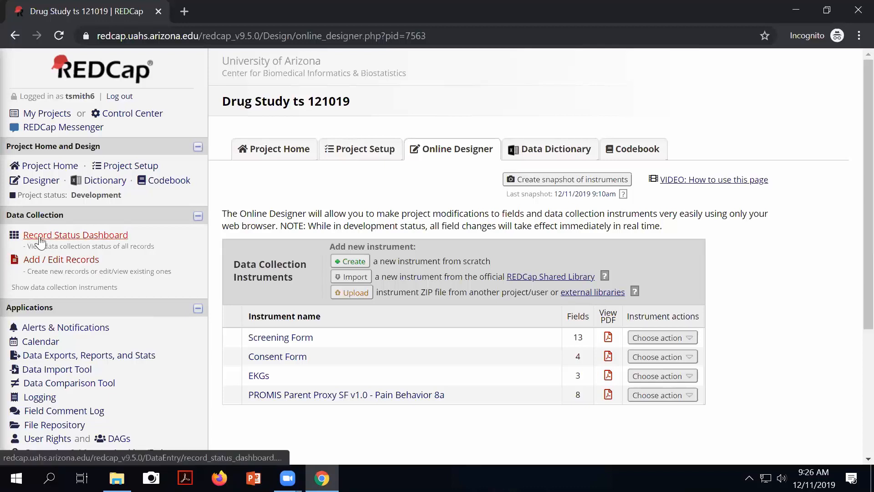
pyautogui.scroll(-3, 351, 323)
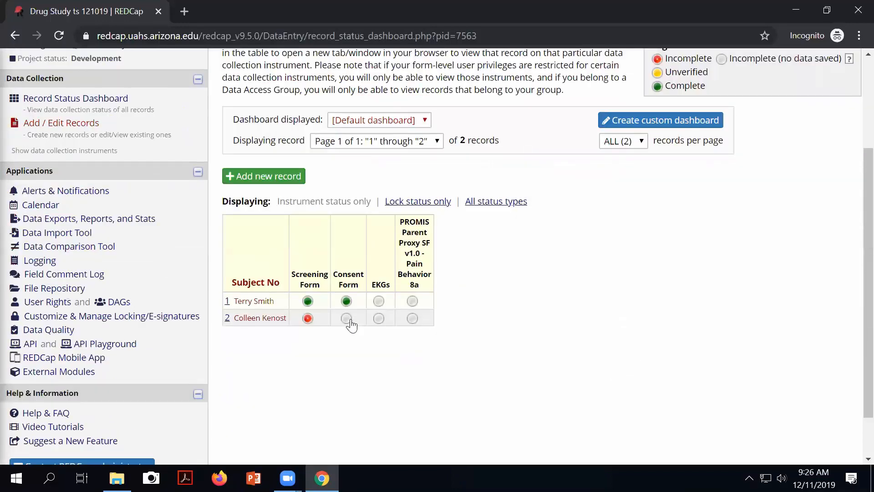
pyautogui.click(227, 303)
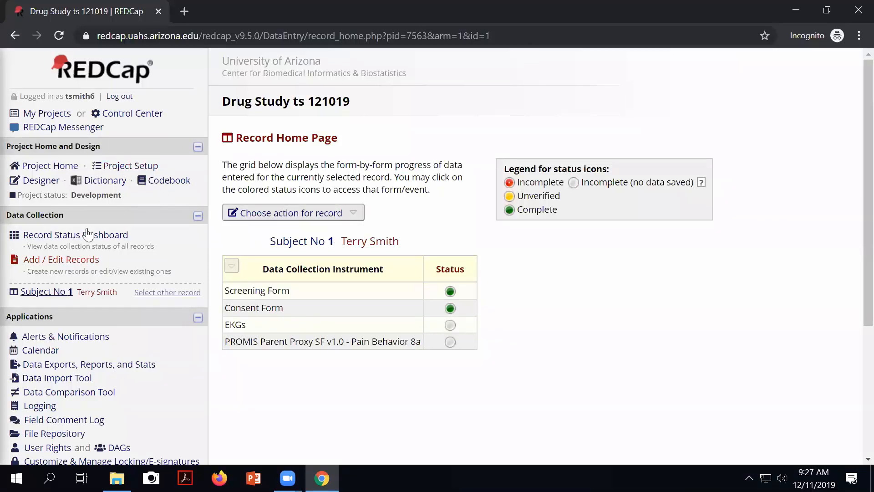
pyautogui.click(58, 244)
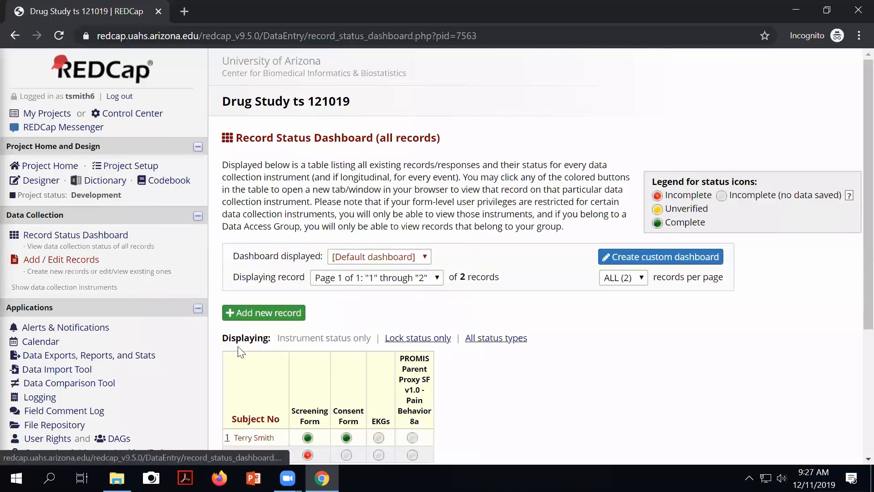
pyautogui.scroll(-3, 236, 374)
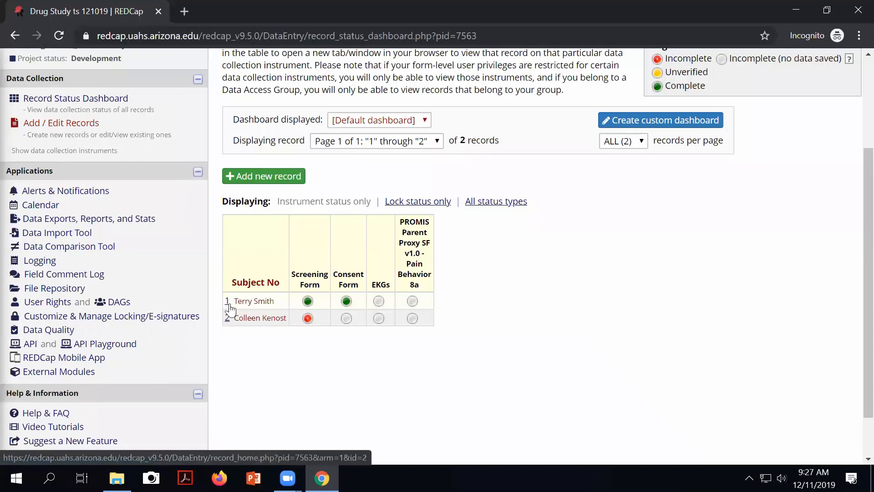
pyautogui.click(227, 301)
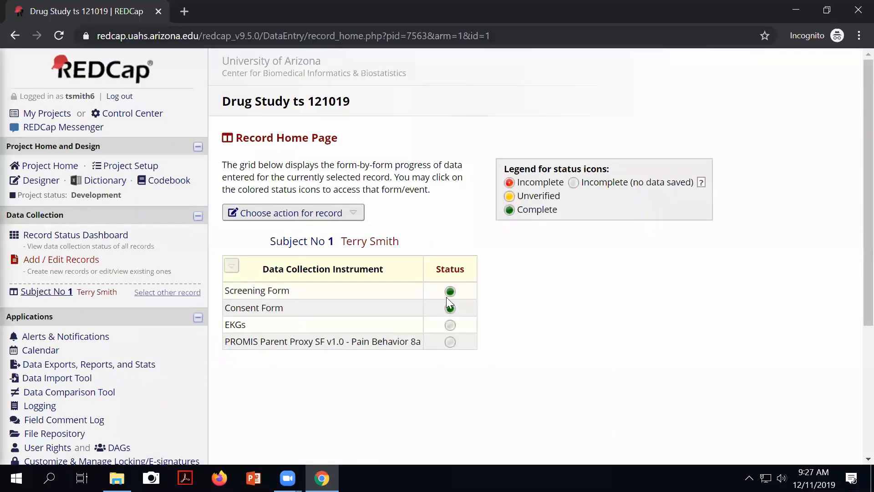
pyautogui.click(357, 214)
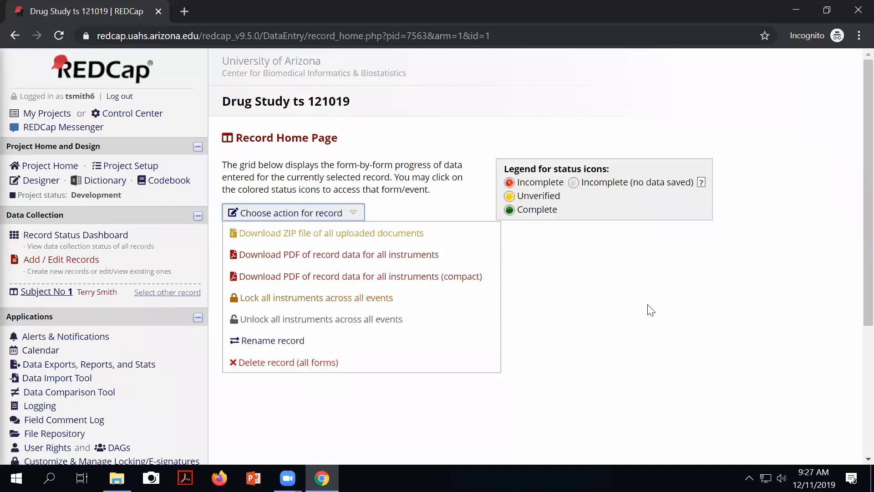
pyautogui.click(319, 213)
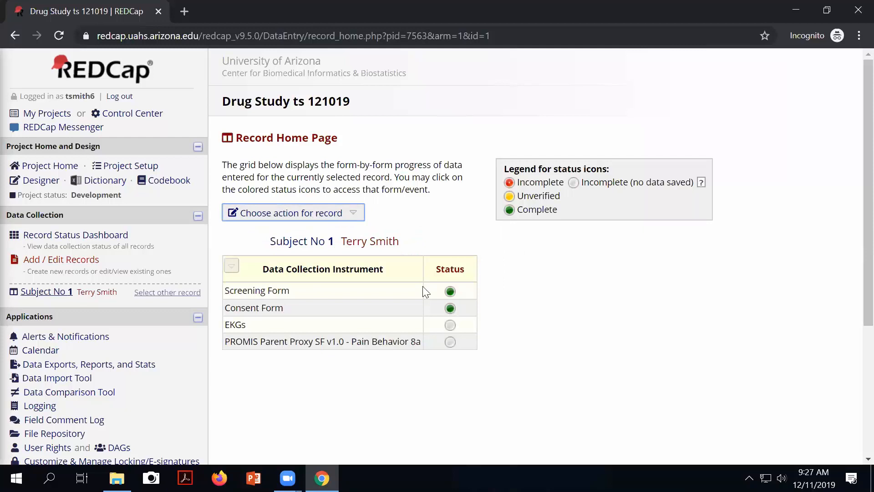
# Step: Open Subject 1's Screening Form for editing and look at its PDF download options
pyautogui.click(450, 293)
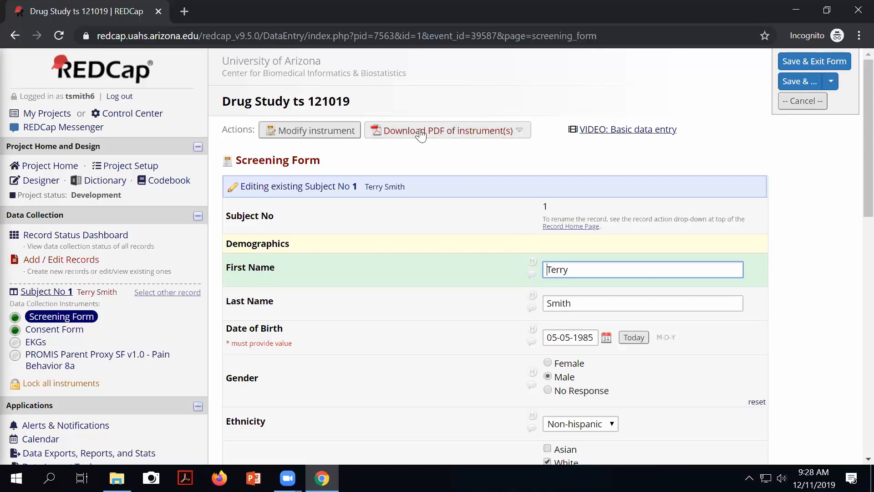
pyautogui.click(452, 122)
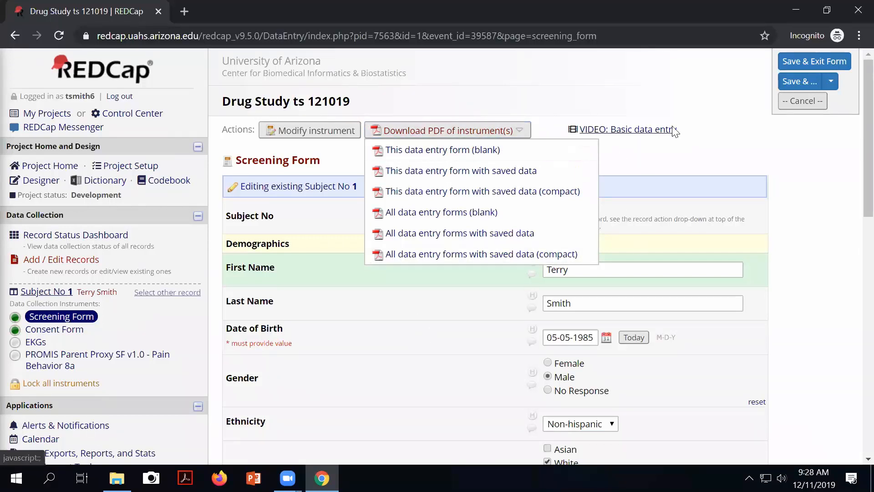
pyautogui.click(428, 136)
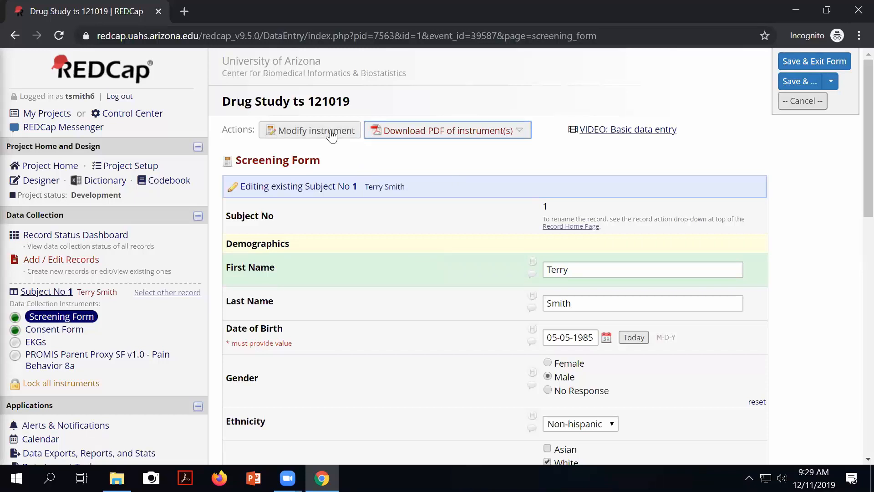
# Step: Modify the Screening Form in the Online Designer, scrolling to the race and other_race fields
pyautogui.click(314, 132)
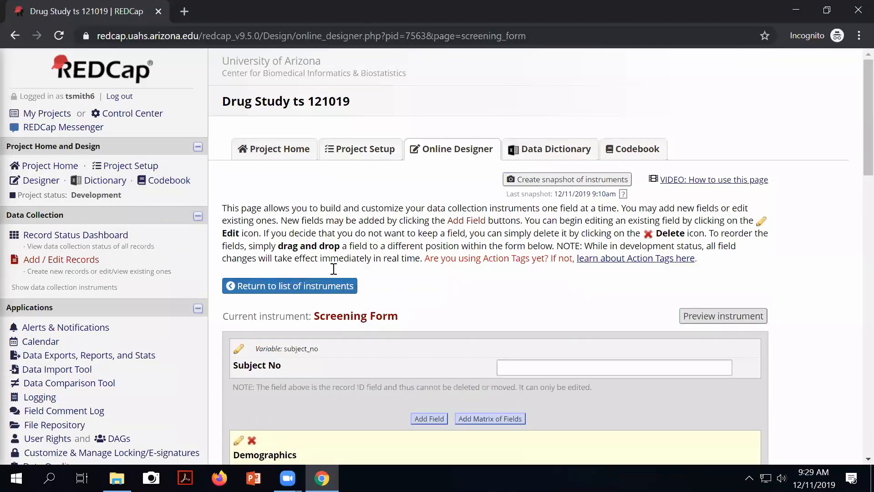
pyautogui.scroll(-3, 428, 315)
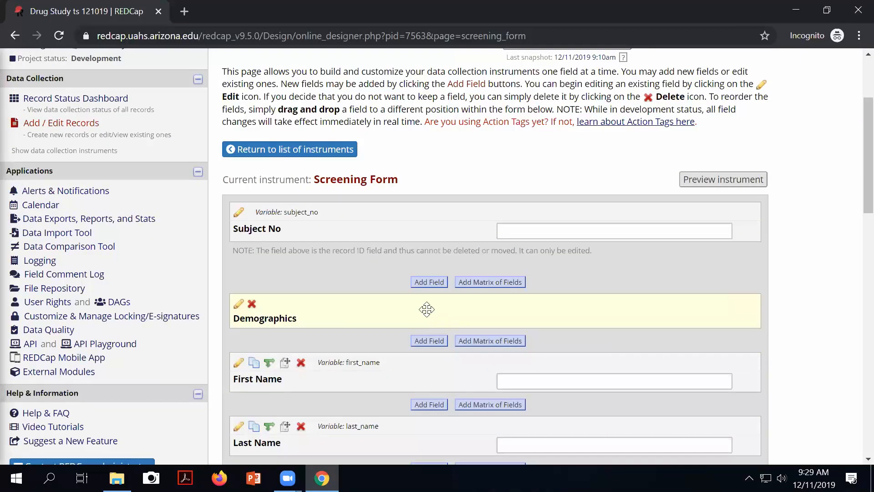
pyautogui.scroll(-5, 428, 312)
pyautogui.scroll(-6, 427, 309)
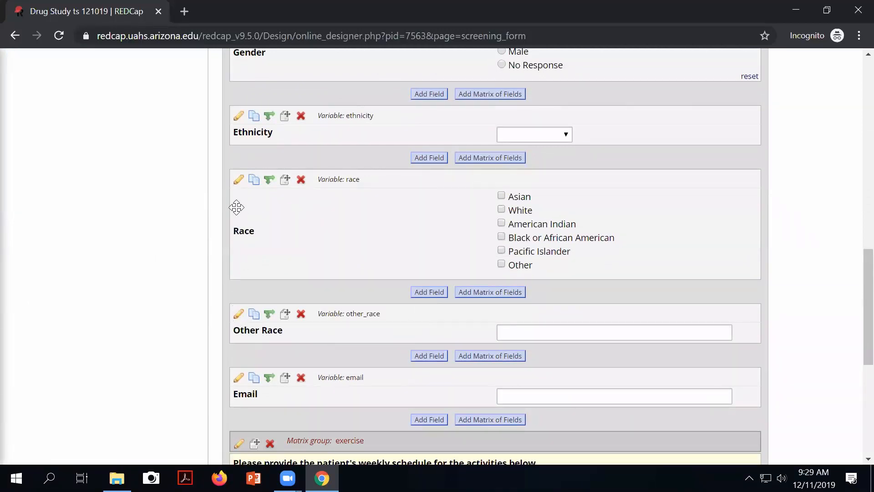
pyautogui.scroll(2, 243, 245)
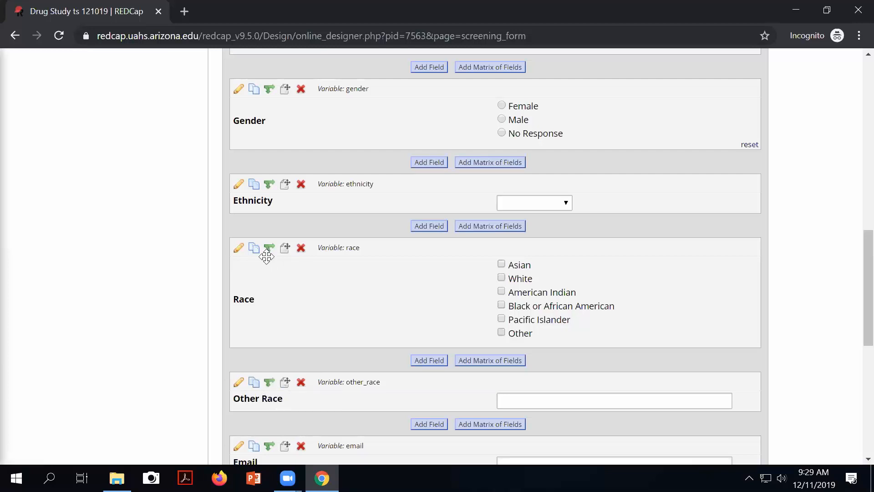
# Step: Open branching logic for other_race and place the caret in the advanced syntax box
pyautogui.click(269, 382)
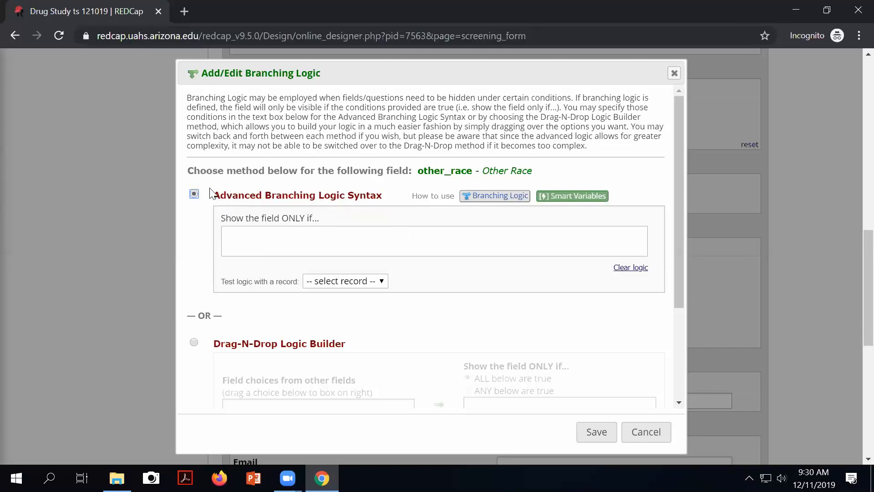
pyautogui.moveTo(216, 196); pyautogui.dragTo(385, 197)
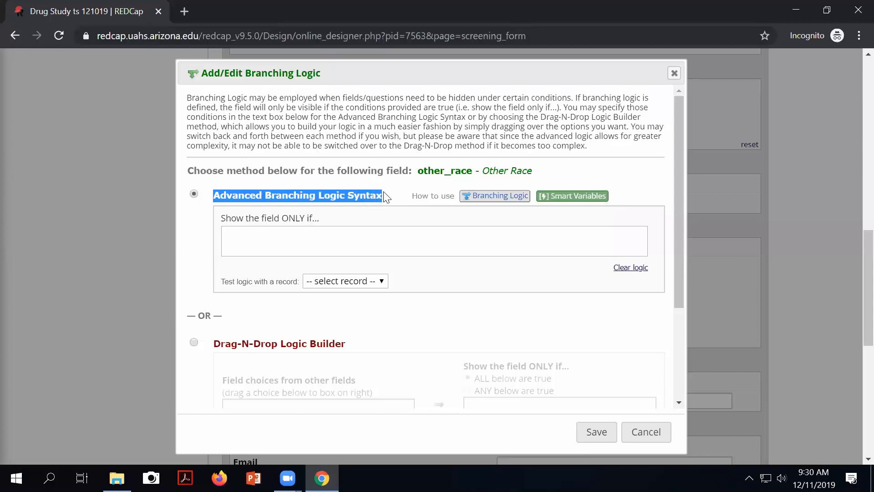
pyautogui.click(236, 239)
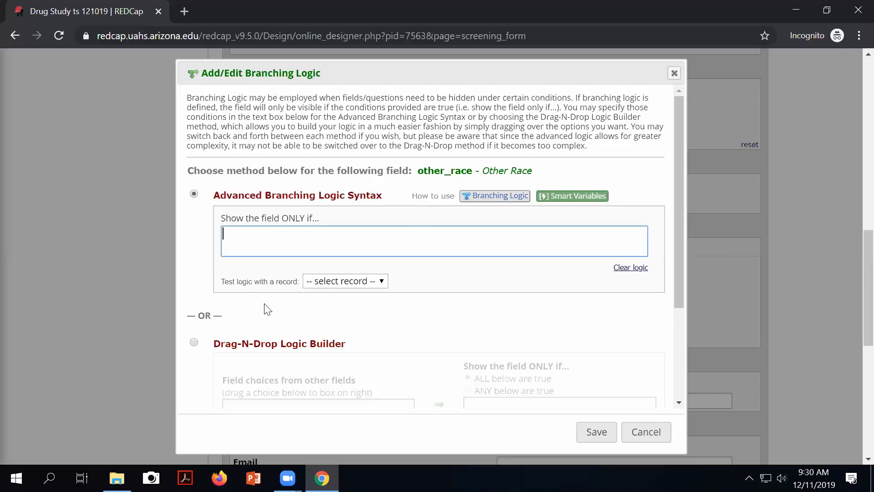
pyautogui.scroll(-1, 267, 307)
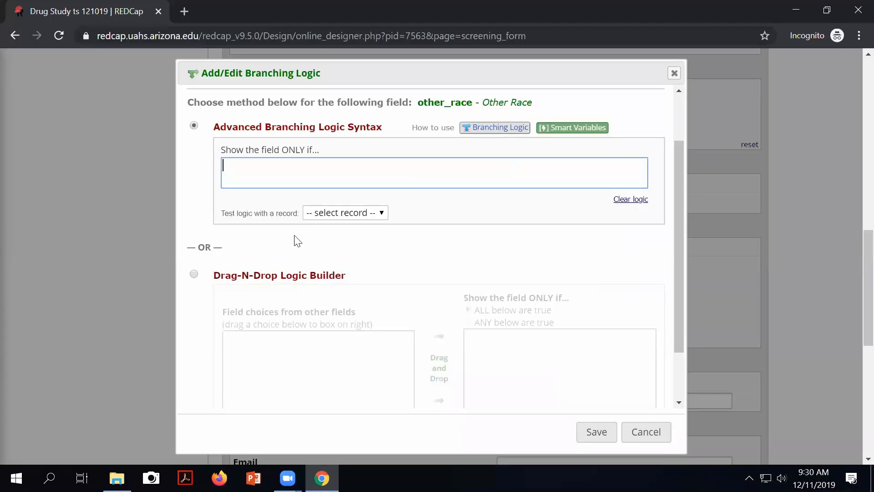
# Step: Use the Drag-N-Drop Logic Builder to set the condition race = Other (6), giving [race(6)] = '1'
pyautogui.click(194, 273)
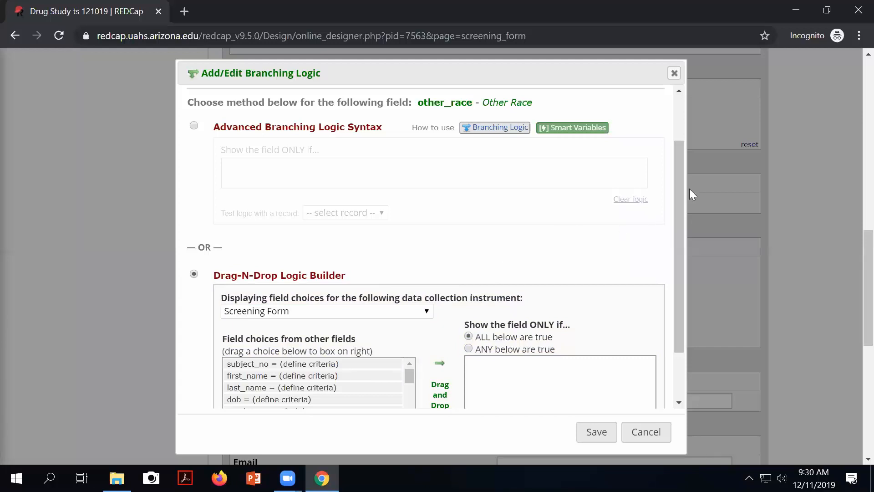
pyautogui.moveTo(675, 184); pyautogui.dragTo(657, 253)
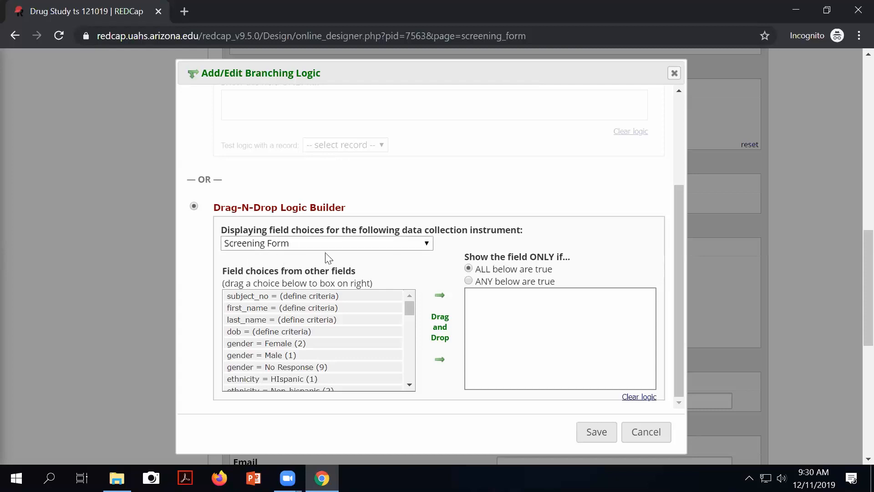
pyautogui.click(423, 246)
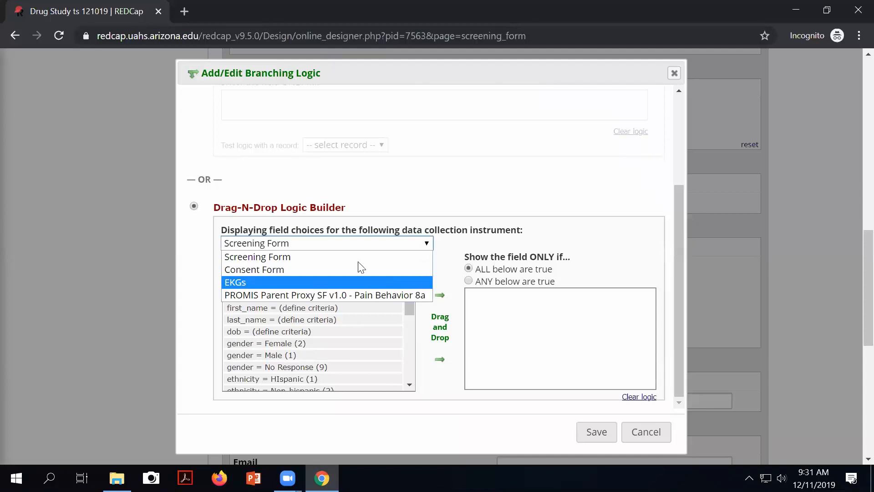
pyautogui.click(253, 228)
pyautogui.moveTo(253, 228); pyautogui.dragTo(483, 227)
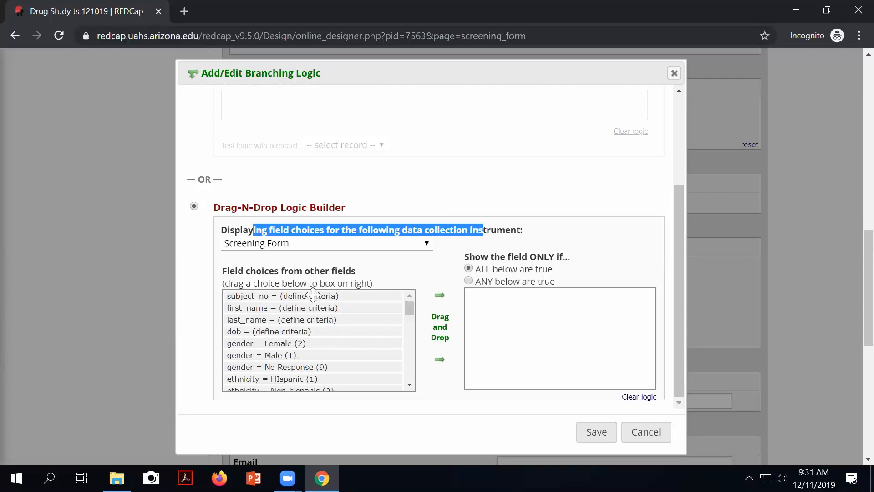
pyautogui.moveTo(221, 270); pyautogui.dragTo(356, 270)
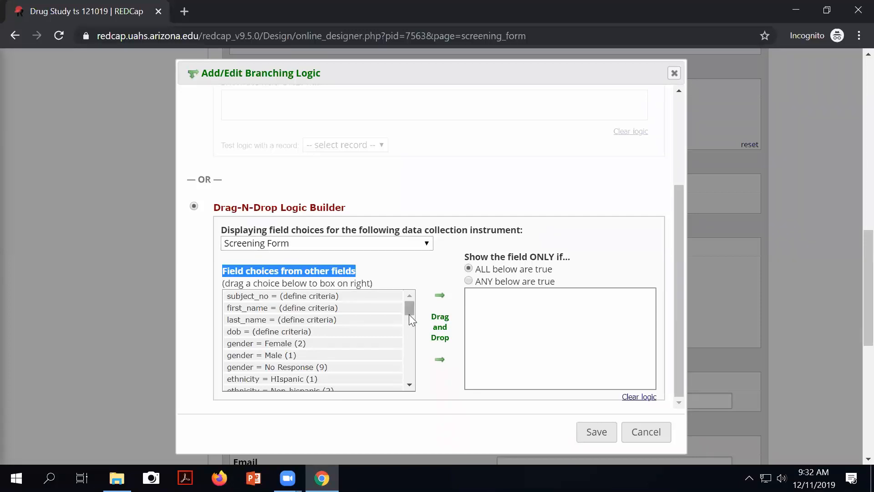
pyautogui.moveTo(409, 308); pyautogui.dragTo(401, 326)
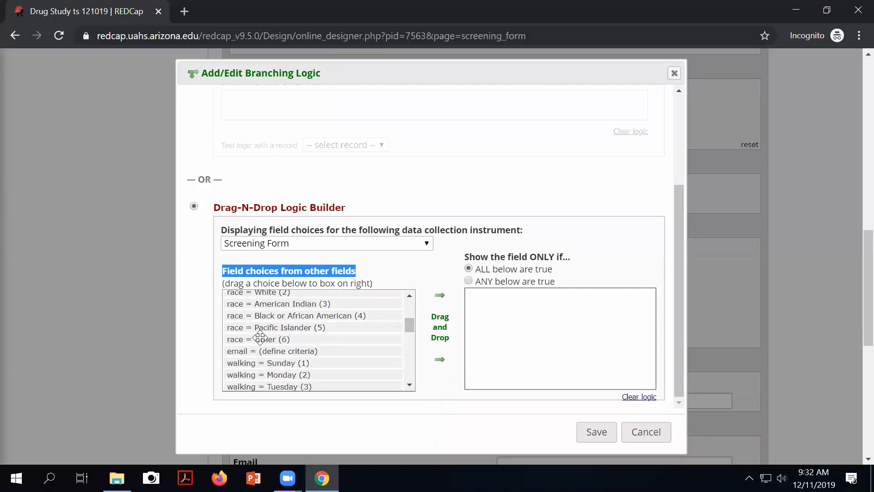
pyautogui.moveTo(260, 339); pyautogui.dragTo(536, 302)
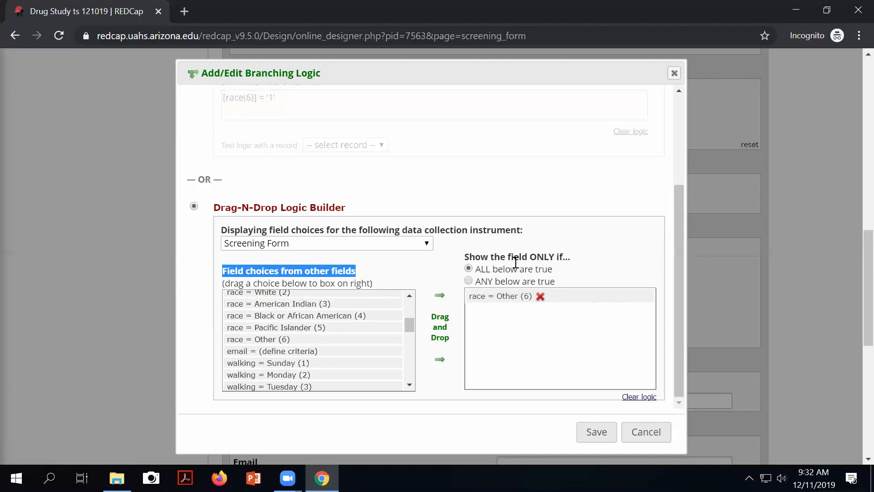
# Step: Save the branching logic [race(6)] = '1' on the Other Race field and scroll down to confirm it
pyautogui.click(599, 433)
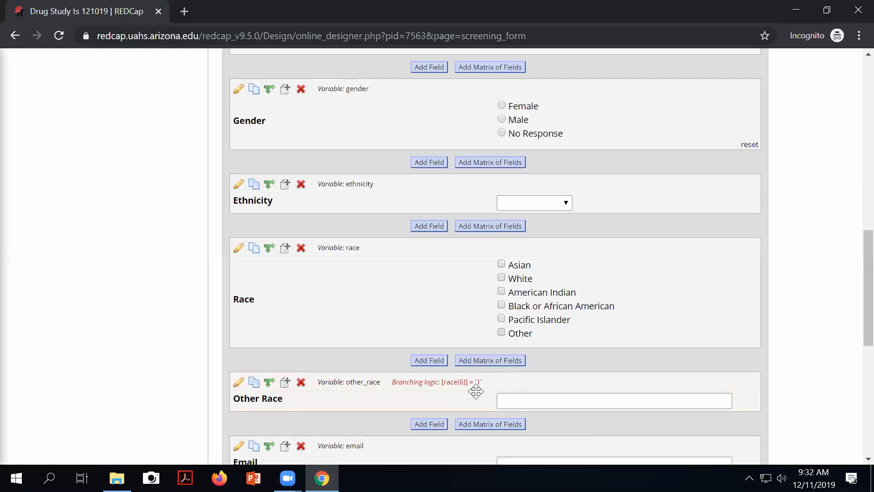
pyautogui.scroll(-3, 482, 447)
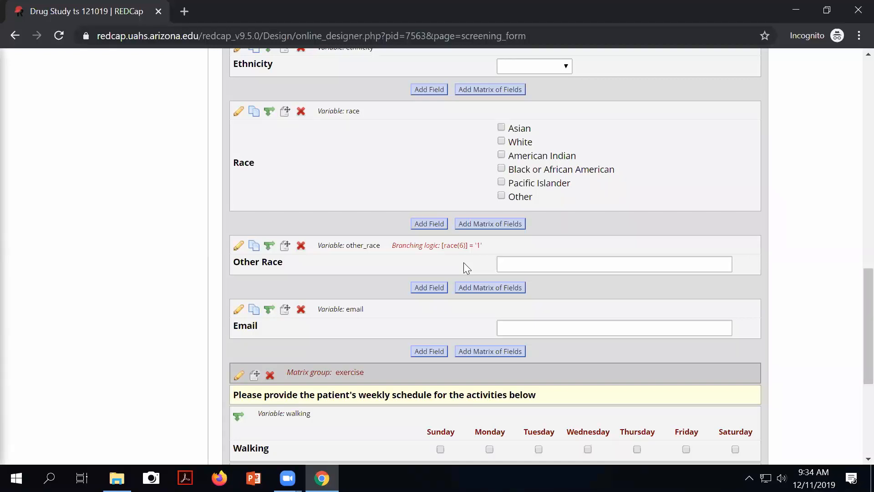
# Step: From the Record Status Dashboard, open record 1's Screening Form and tick Other under Race
pyautogui.scroll(-1, 384, 236)
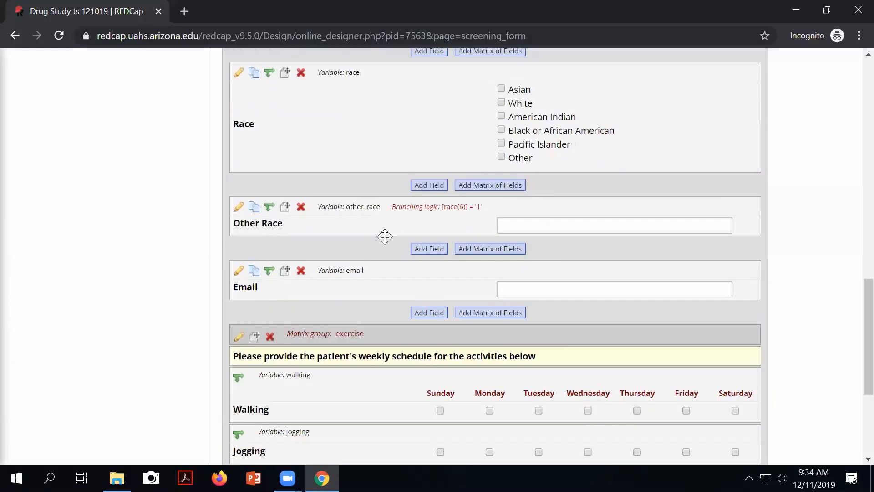
pyautogui.scroll(15, 385, 236)
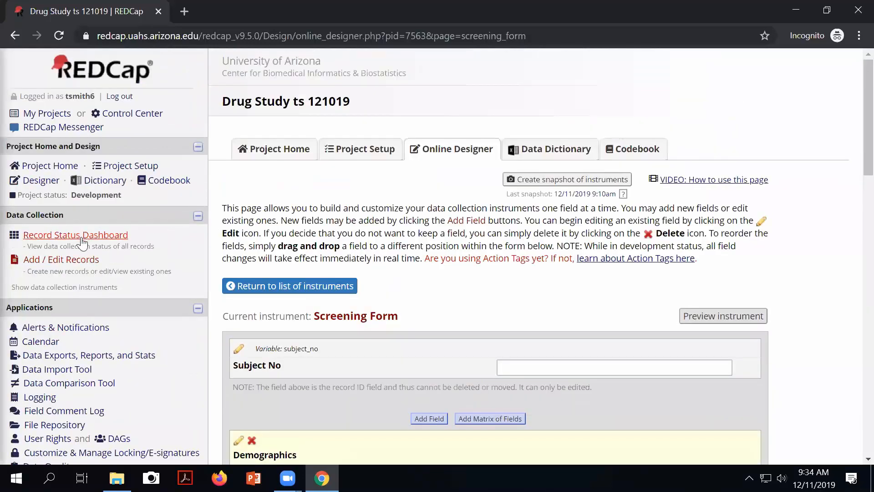
pyautogui.click(83, 236)
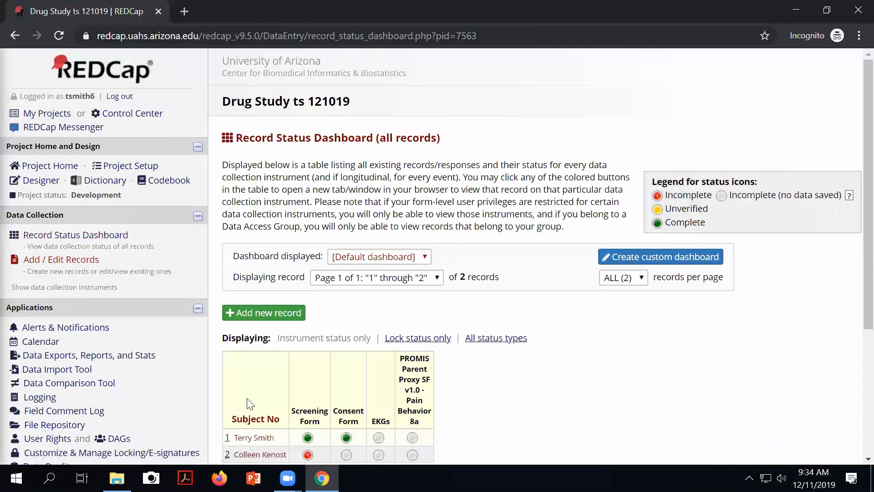
pyautogui.click(309, 438)
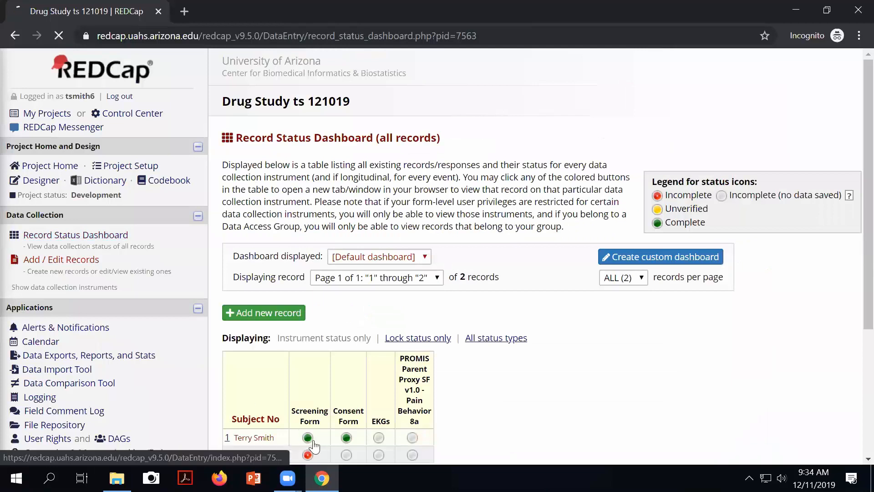
pyautogui.scroll(-3, 450, 393)
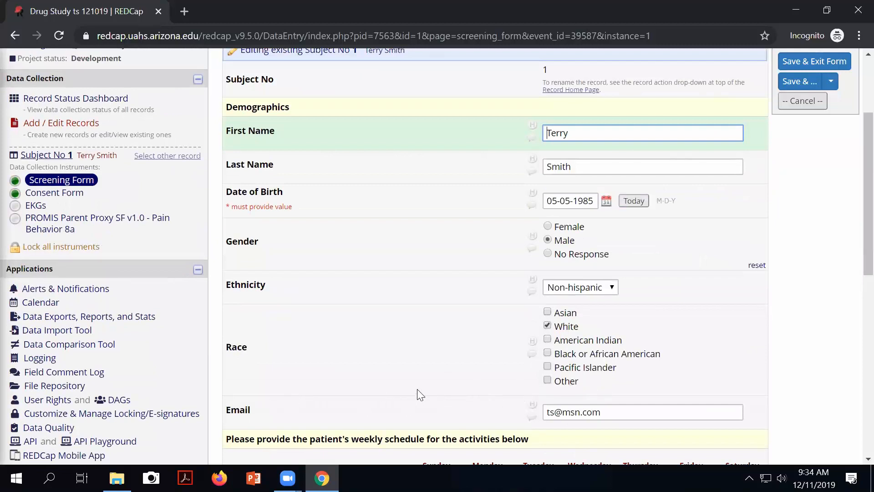
pyautogui.click(549, 381)
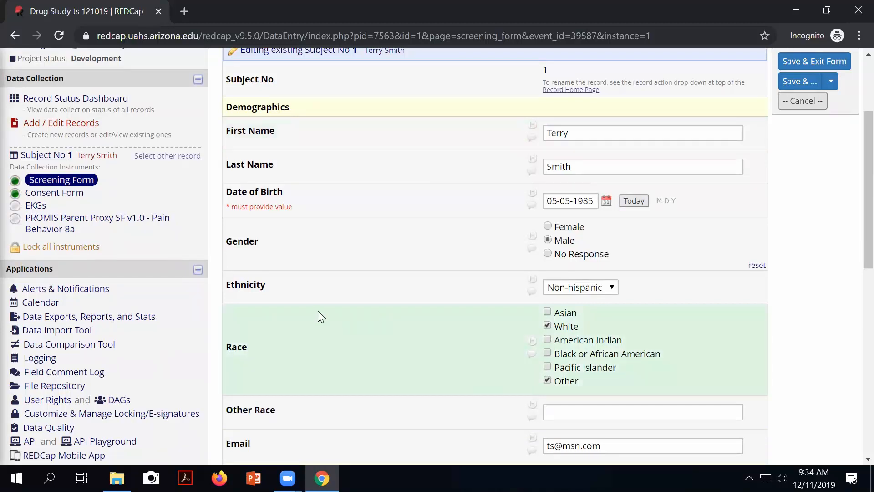
pyautogui.scroll(3, 318, 312)
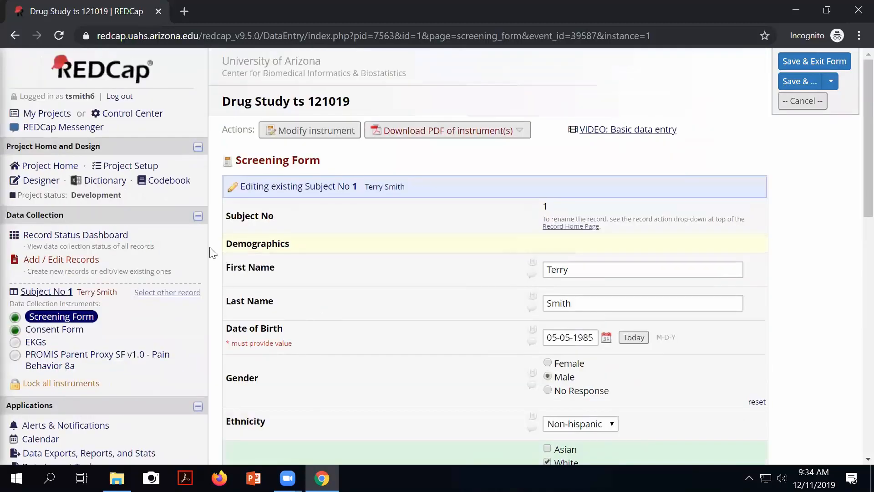
# Step: Leave record 1 without saving and go to the Screening Form designer near Other Race
pyautogui.click(341, 128)
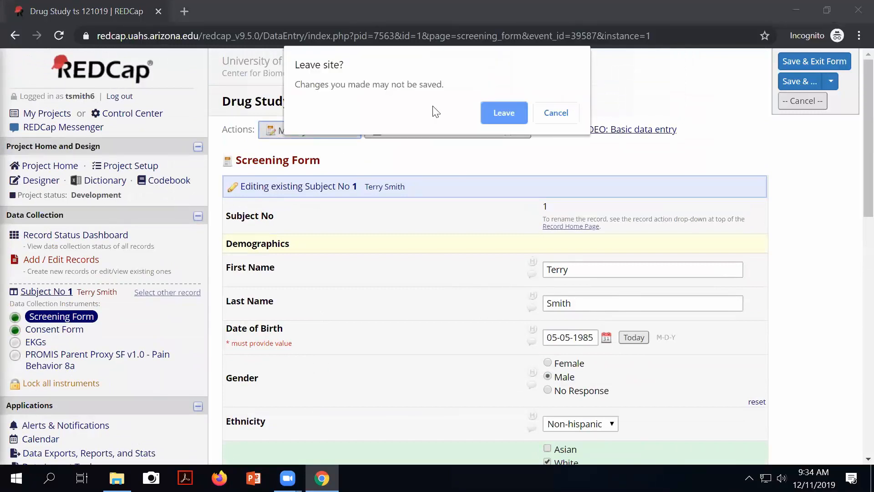
pyautogui.click(508, 115)
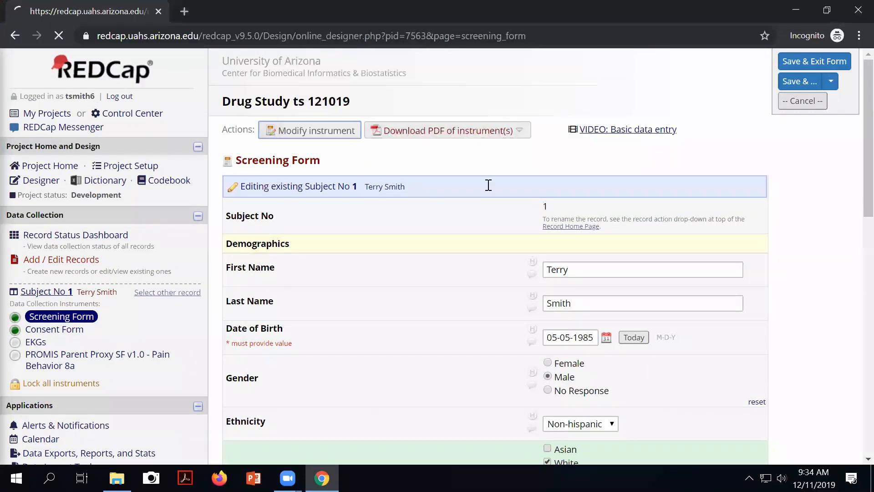
pyautogui.scroll(-4, 488, 185)
pyautogui.scroll(-10, 472, 228)
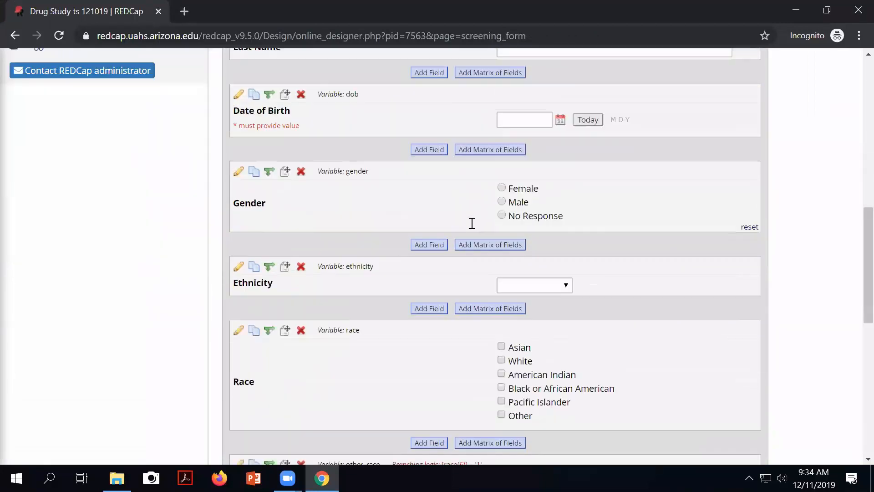
pyautogui.scroll(-4, 471, 230)
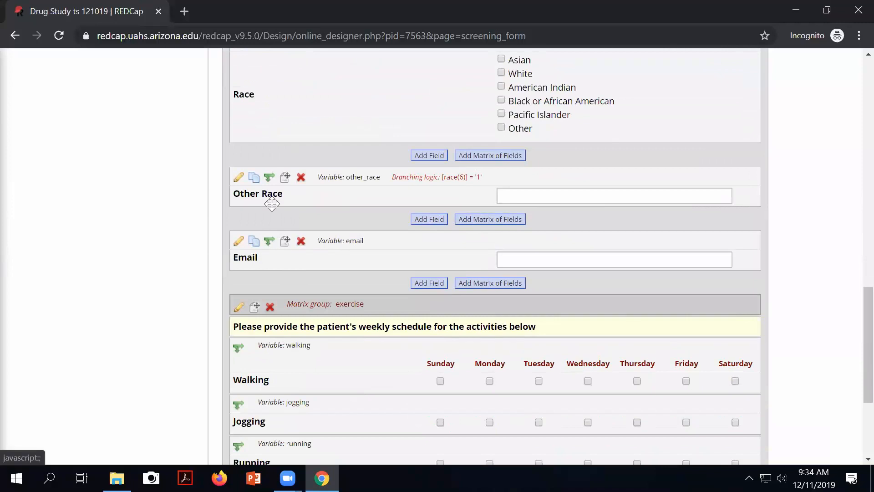
# Step: Open other_race's branching logic and select the condition [race(6)] = '1'
pyautogui.click(269, 179)
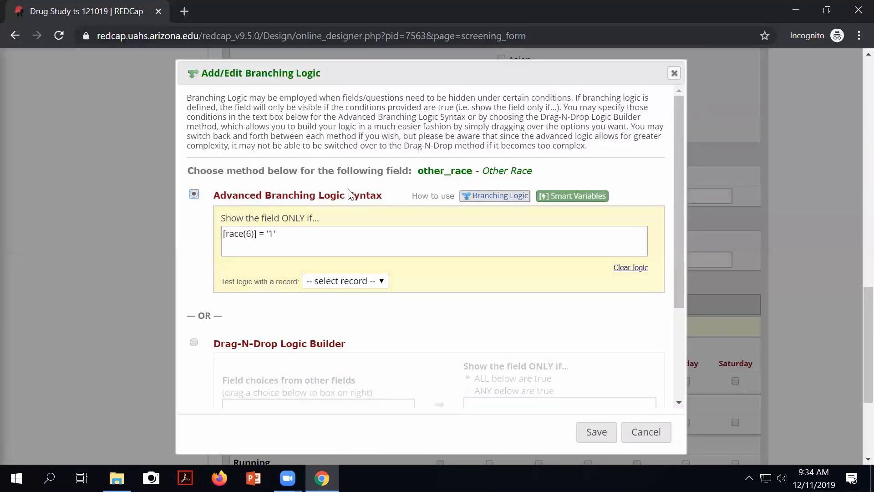
pyautogui.click(283, 233)
pyautogui.moveTo(265, 232); pyautogui.dragTo(213, 233)
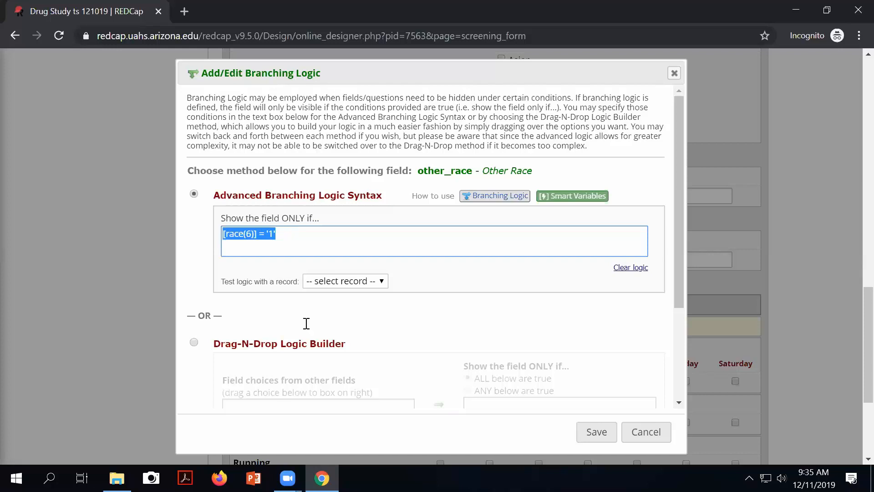
pyautogui.scroll(-5, 507, 225)
pyautogui.scroll(2, 543, 177)
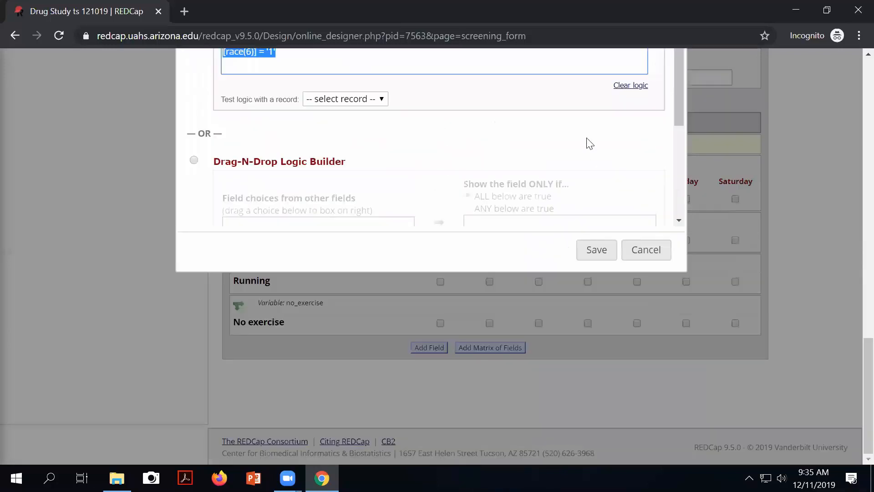
# Step: Toggle other_race's logic between Advanced Syntax and Drag-N-Drop, ending on race = Other (6)
pyautogui.click(194, 160)
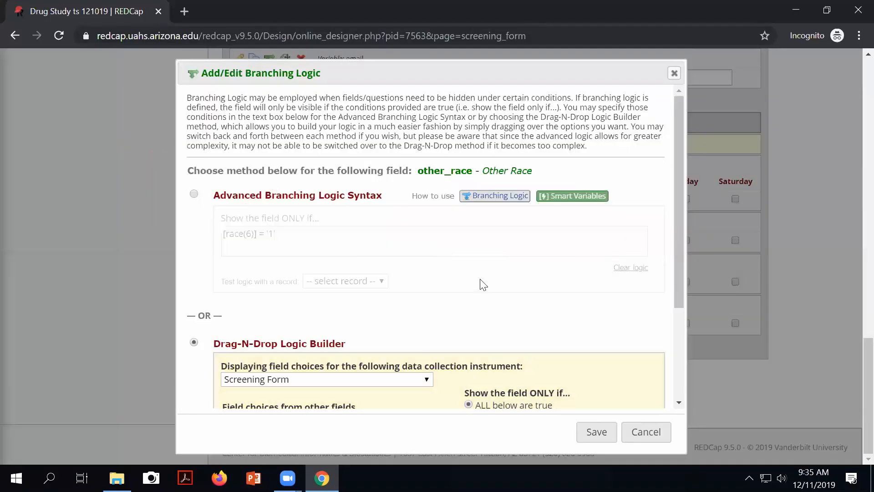
pyautogui.moveTo(679, 249); pyautogui.dragTo(667, 357)
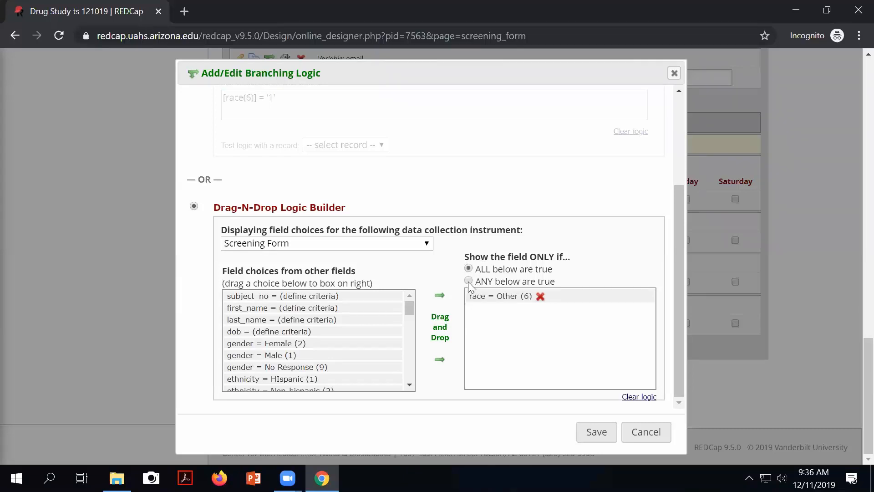
pyautogui.scroll(1, 369, 200)
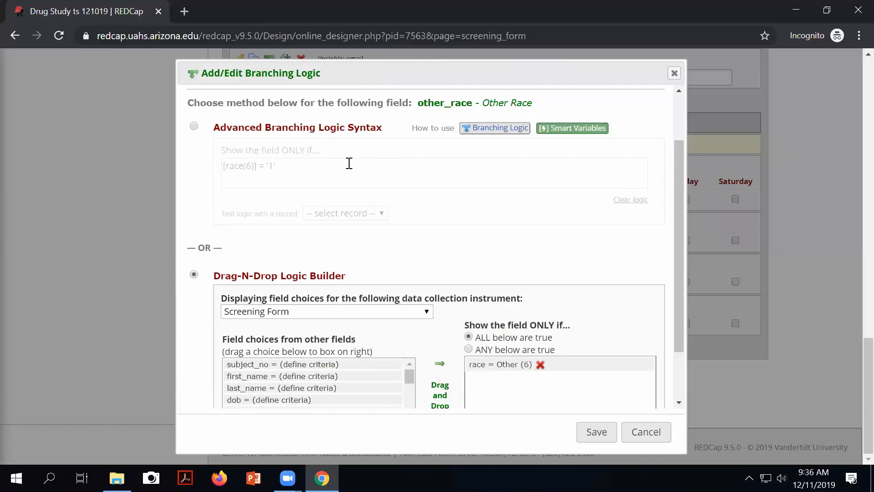
pyautogui.click(194, 127)
pyautogui.scroll(-2, 312, 156)
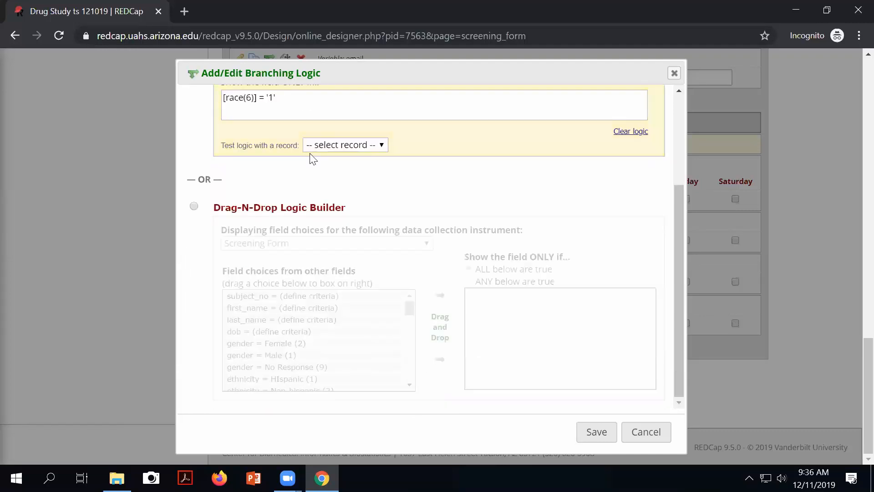
pyautogui.scroll(3, 312, 151)
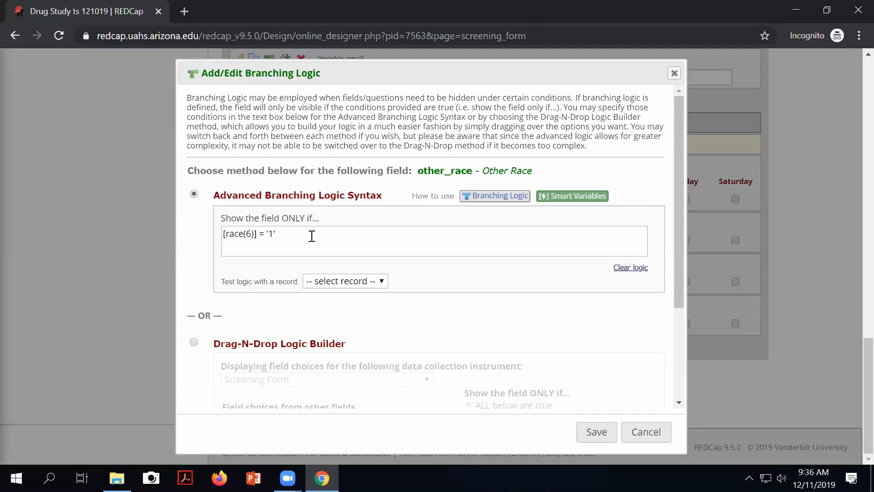
pyautogui.scroll(-3, 368, 303)
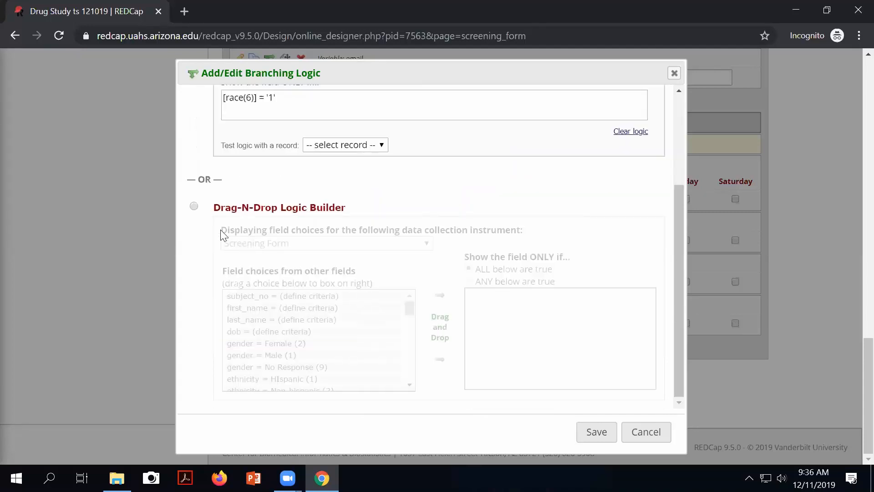
pyautogui.click(195, 207)
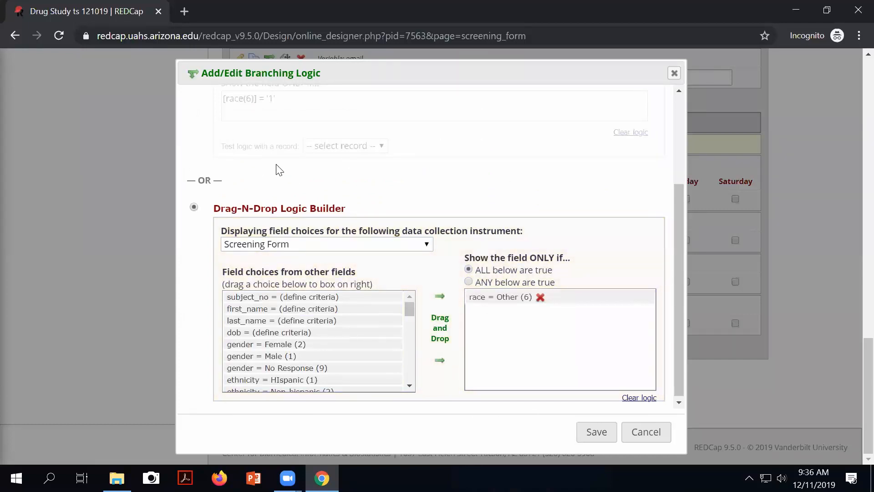
pyautogui.scroll(2, 276, 171)
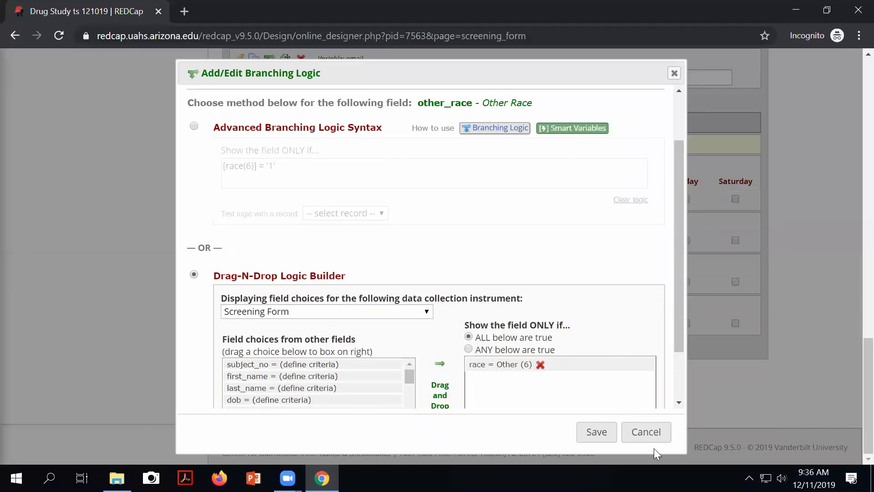
pyautogui.click(645, 433)
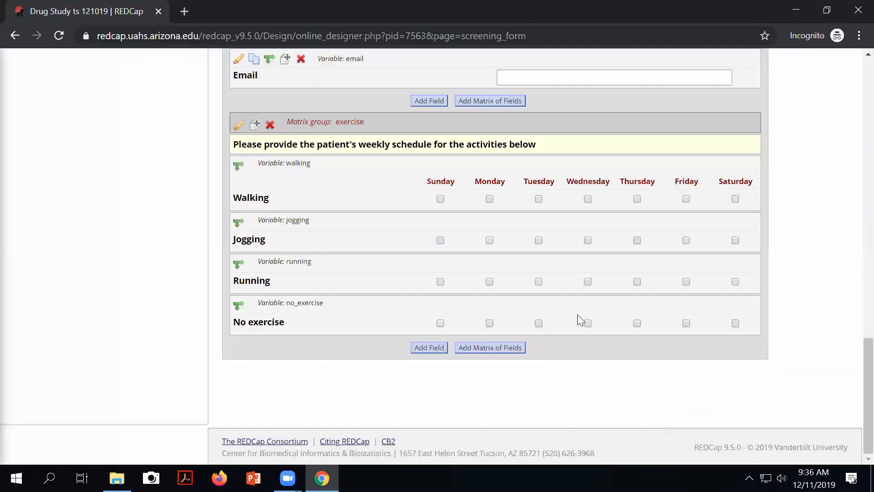
pyautogui.scroll(7, 483, 273)
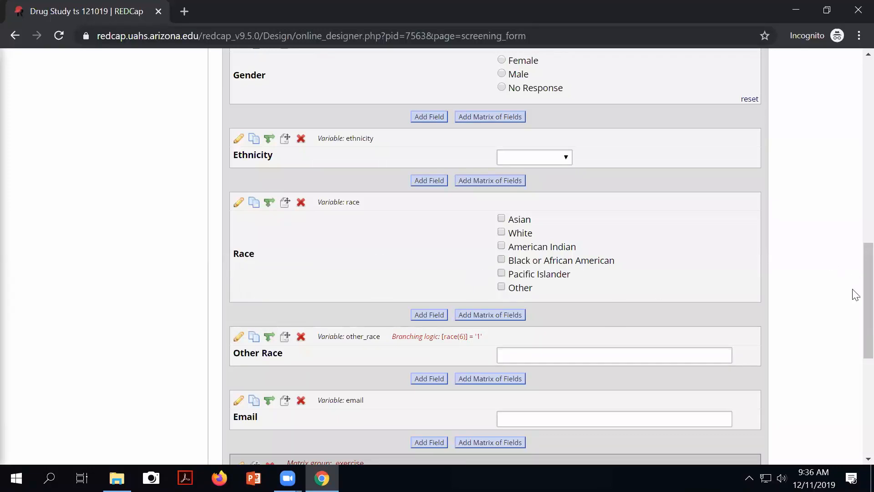
pyautogui.scroll(7, 854, 273)
pyautogui.scroll(7, 854, 91)
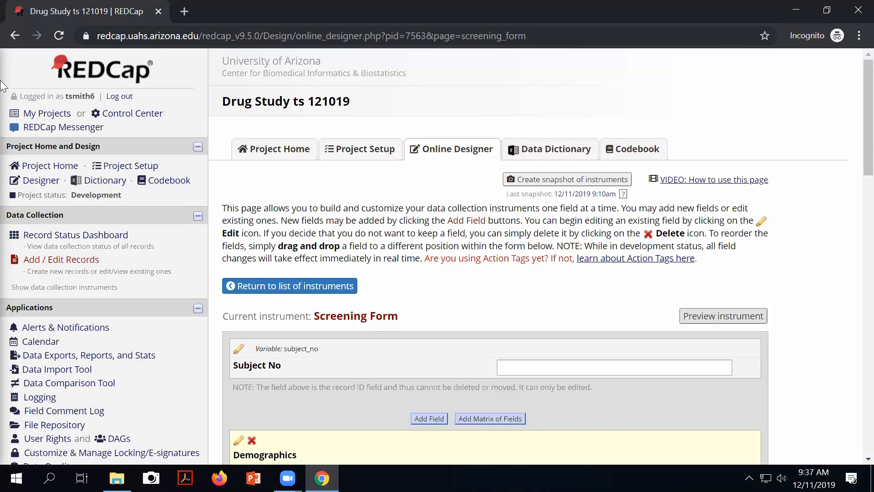
# Step: Review Project Setup's Main project settings, highlighting the 'Use surveys in this project?' line
pyautogui.click(363, 150)
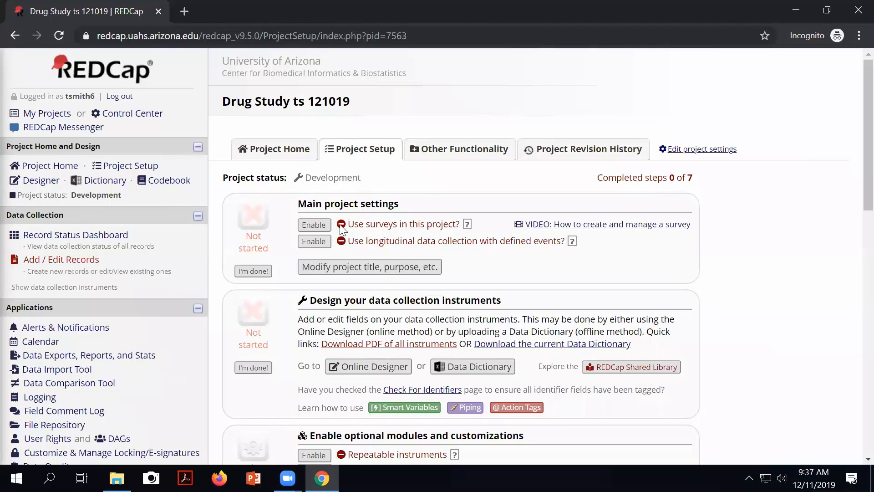
pyautogui.moveTo(300, 200); pyautogui.dragTo(399, 203)
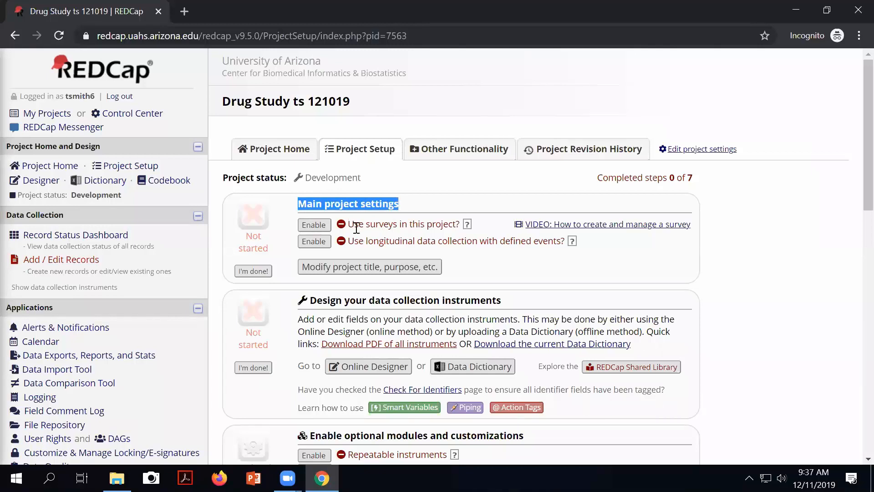
pyautogui.moveTo(348, 224); pyautogui.dragTo(453, 218)
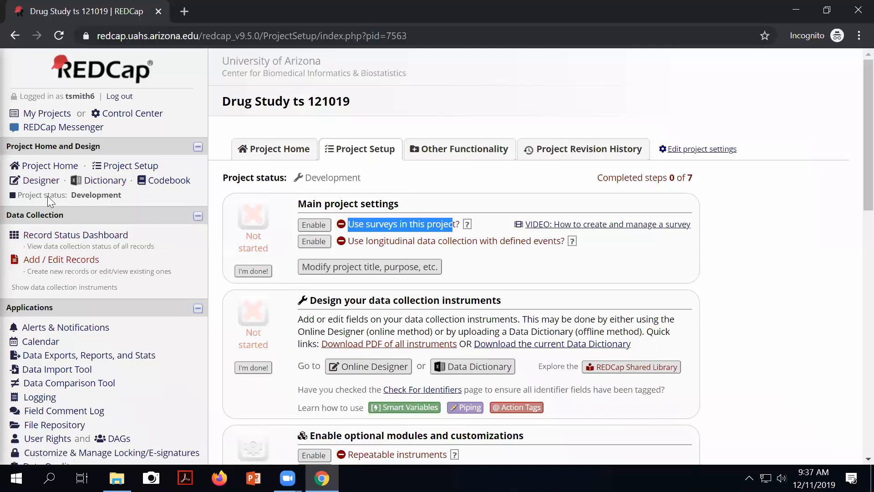
pyautogui.click(42, 180)
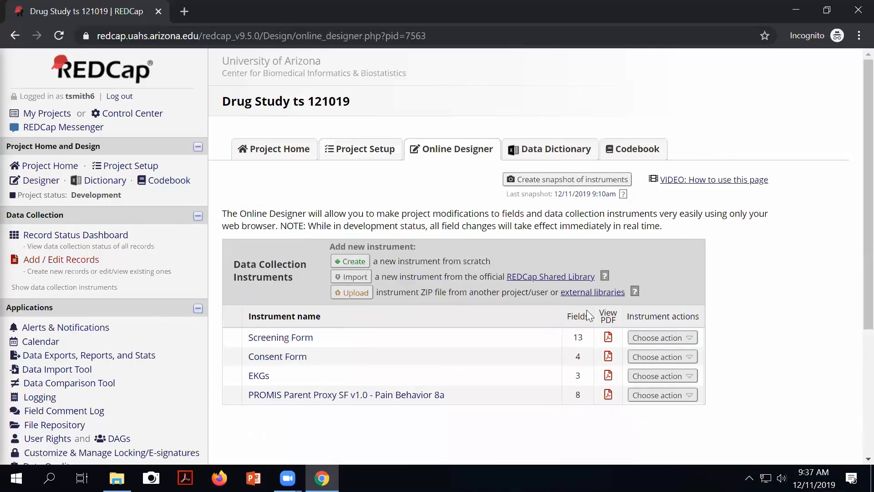
# Step: Enable 'Use surveys in this project?' on Project Setup and return to the Online Designer
pyautogui.click(363, 150)
pyautogui.click(313, 225)
pyautogui.click(365, 385)
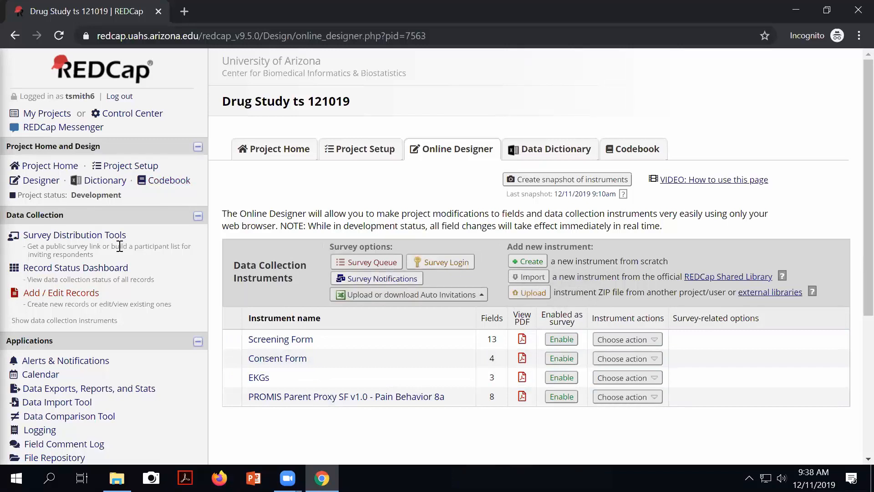
# Step: Highlight the Survey Distribution Tools entry and the enabled 'Use surveys in this project?' setting
pyautogui.click(363, 153)
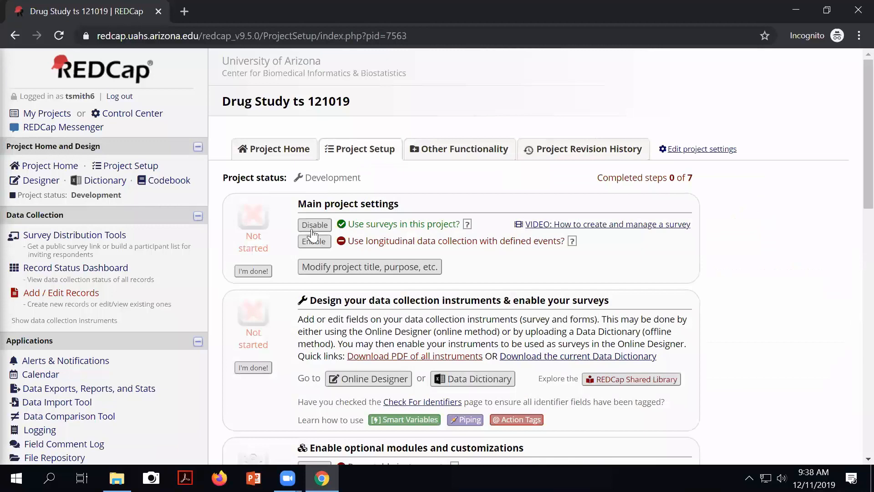
pyautogui.moveTo(127, 235)
pyautogui.mouseDown()
pyautogui.moveTo(20, 234)
pyautogui.moveTo(133, 234)
pyautogui.moveTo(21, 234)
pyautogui.moveTo(113, 233)
pyautogui.mouseUp()
pyautogui.click(136, 231)
pyautogui.scroll(-2, 293, 223)
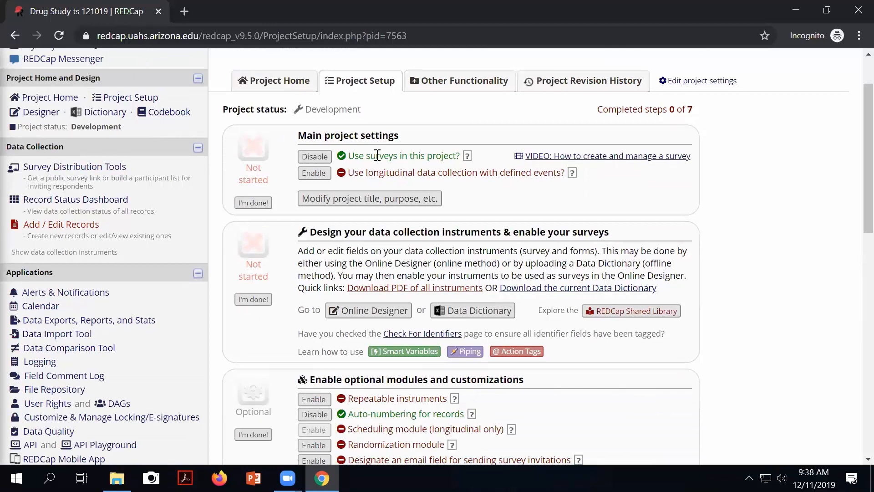
pyautogui.moveTo(365, 156); pyautogui.dragTo(434, 156)
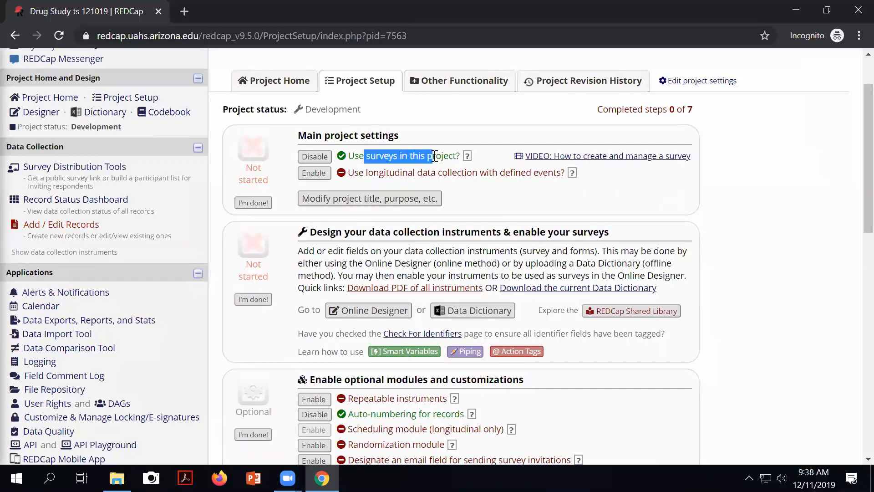
pyautogui.scroll(-1, 367, 150)
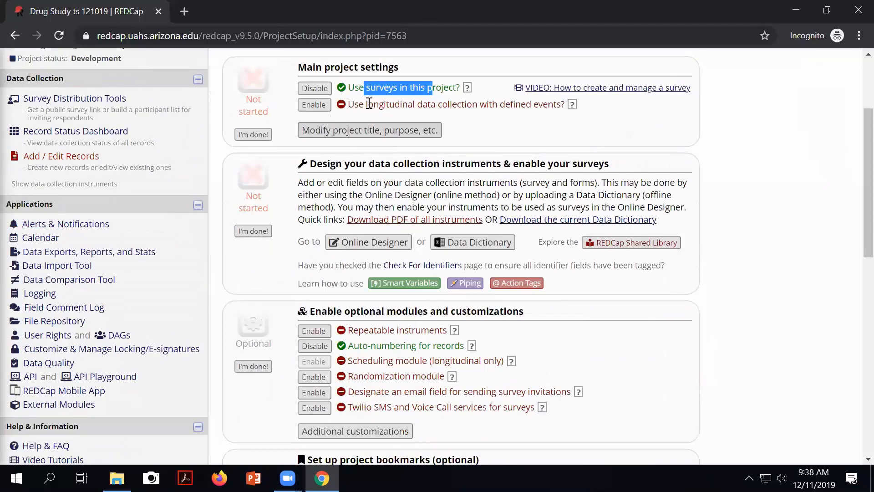
pyautogui.moveTo(370, 102); pyautogui.dragTo(390, 104)
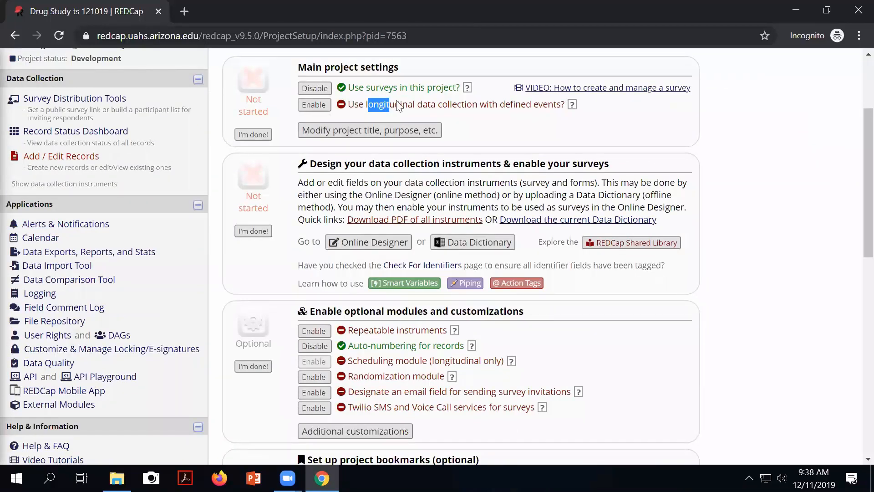
pyautogui.scroll(-1, 412, 109)
pyautogui.scroll(3, 412, 109)
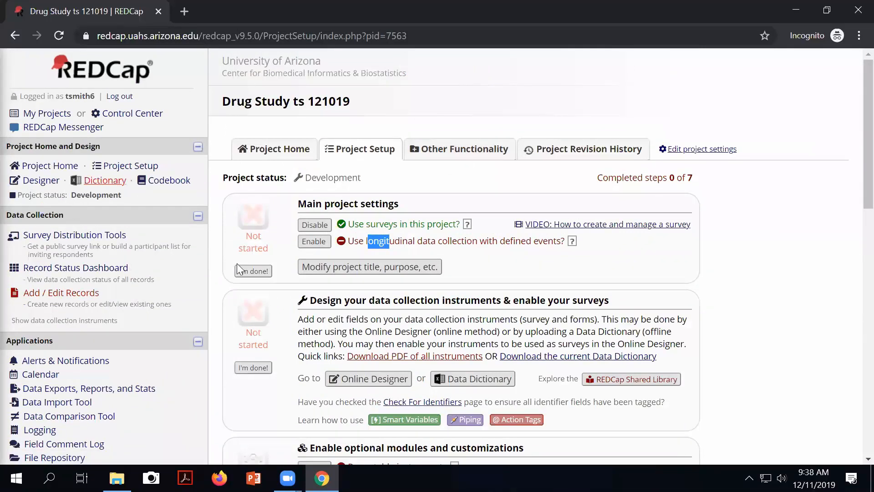
# Step: Enable the Screening Form as a survey and save its default settings, titled Screening Form
pyautogui.click(364, 379)
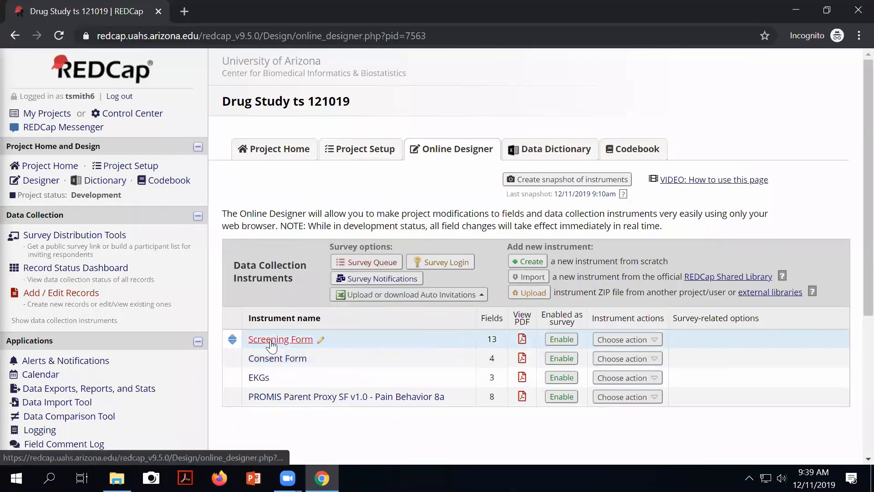
pyautogui.click(563, 340)
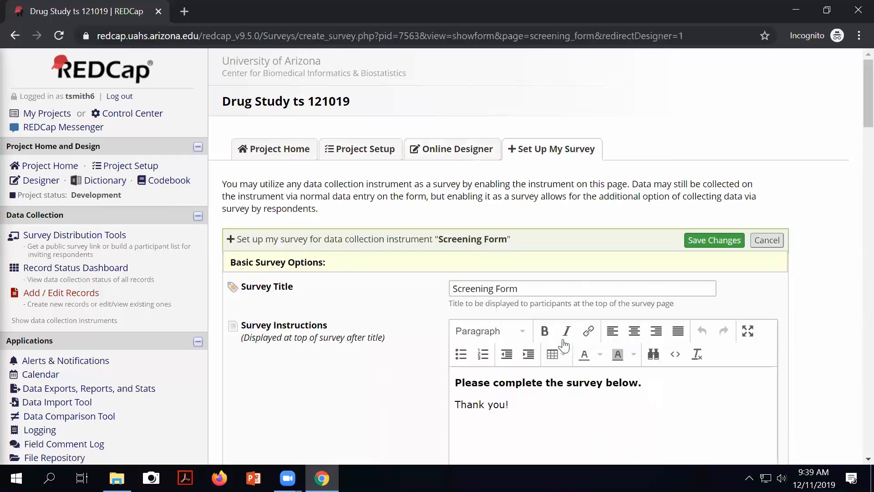
pyautogui.click(721, 242)
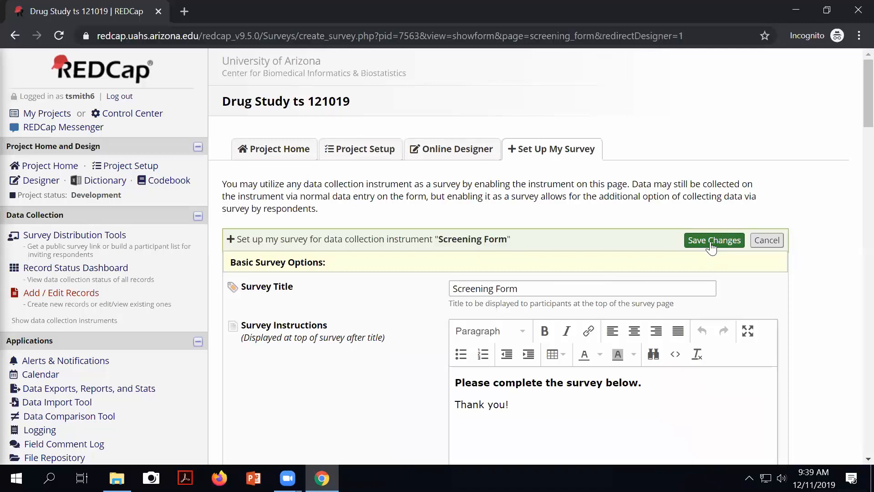
pyautogui.scroll(-9, 712, 247)
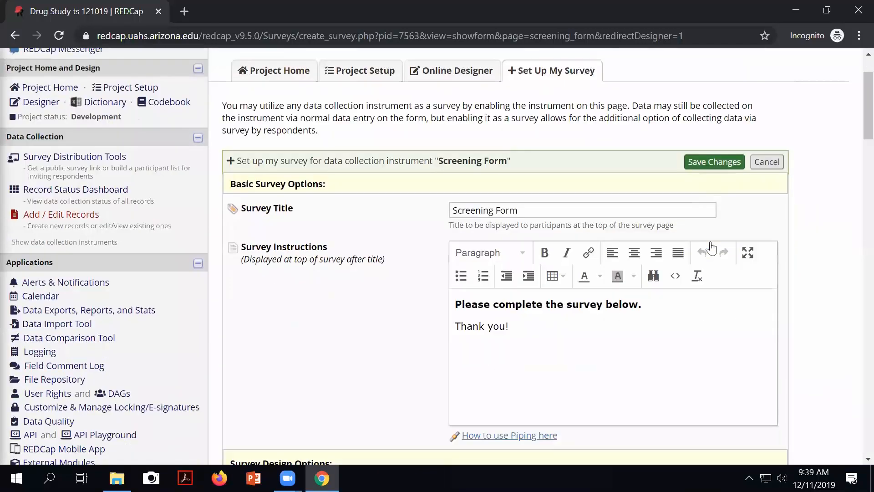
pyautogui.scroll(5, 713, 246)
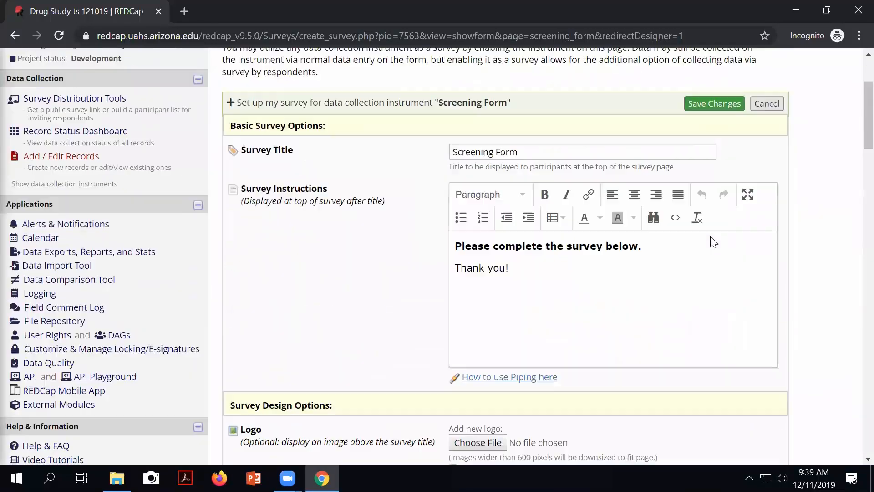
pyautogui.scroll(3, 714, 242)
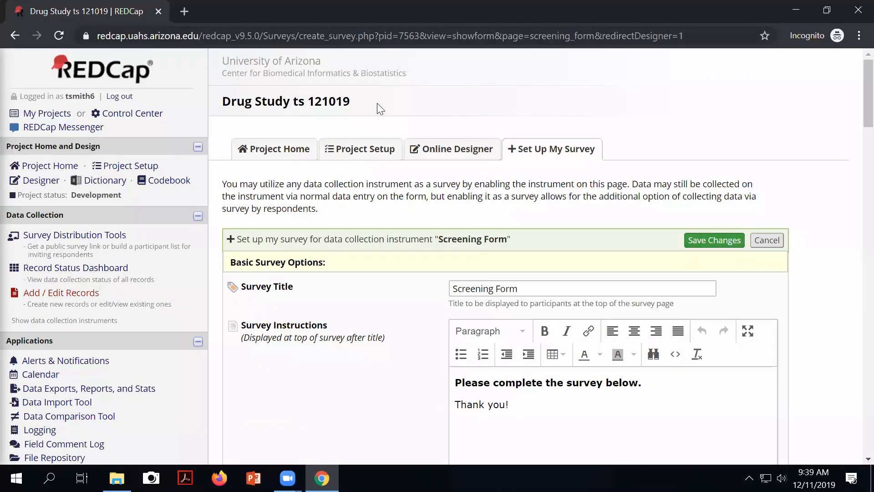
# Step: Load redcap.uahs.arizona.edu in a new tab and restore the Chrome window to a smaller size
pyautogui.hotkey('ctrl', 't')
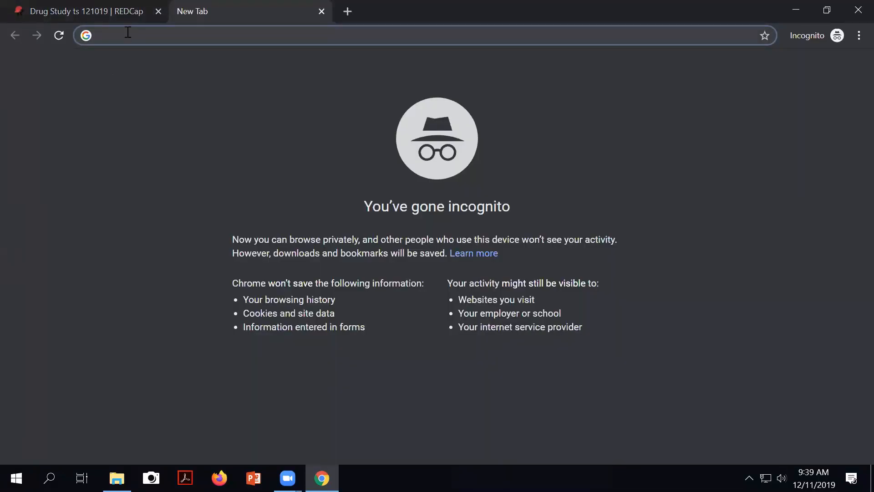
pyautogui.write('r')
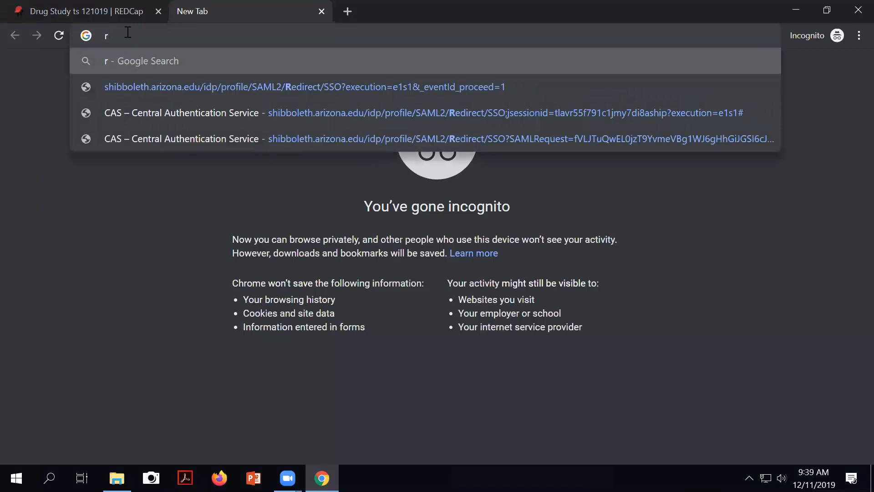
pyautogui.write('edcap')
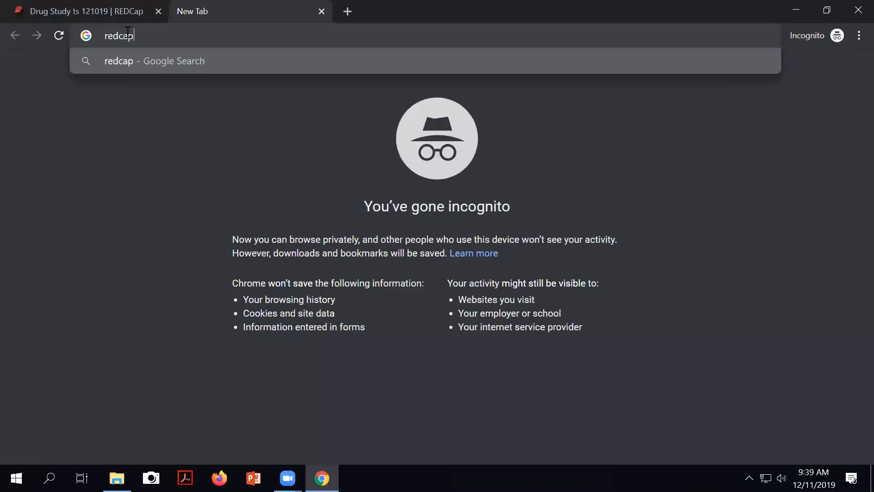
pyautogui.write('.uahs.arizona.ed')
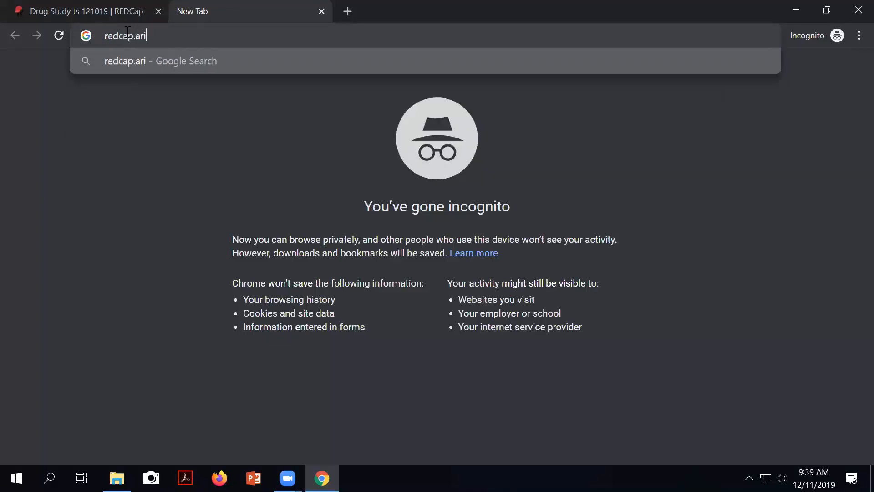
pyautogui.write('u')
pyautogui.press('Return')
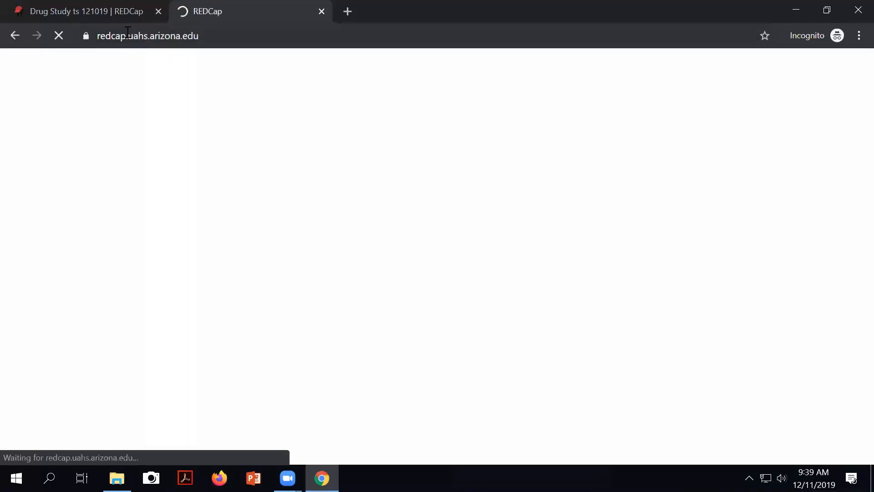
pyautogui.click(205, 36)
pyautogui.hotkey('ctrl', 'c')
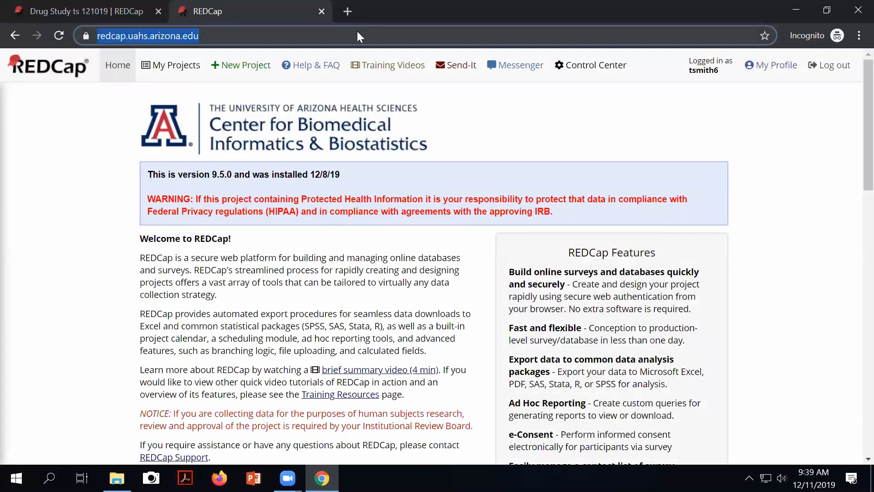
pyautogui.click(829, 10)
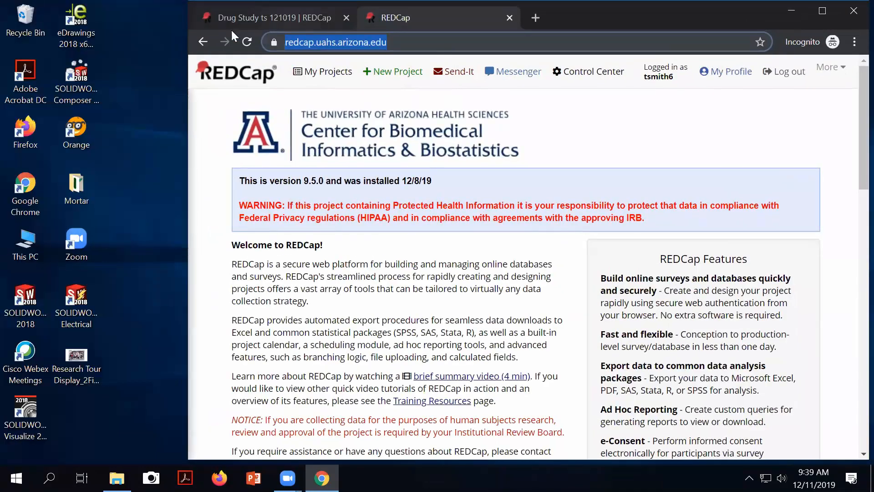
pyautogui.click(229, 27)
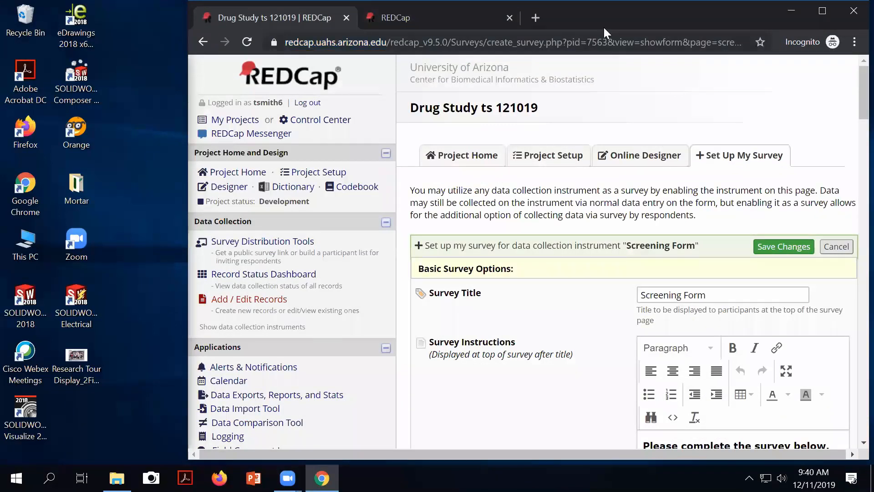
pyautogui.moveTo(602, 23); pyautogui.dragTo(527, 41)
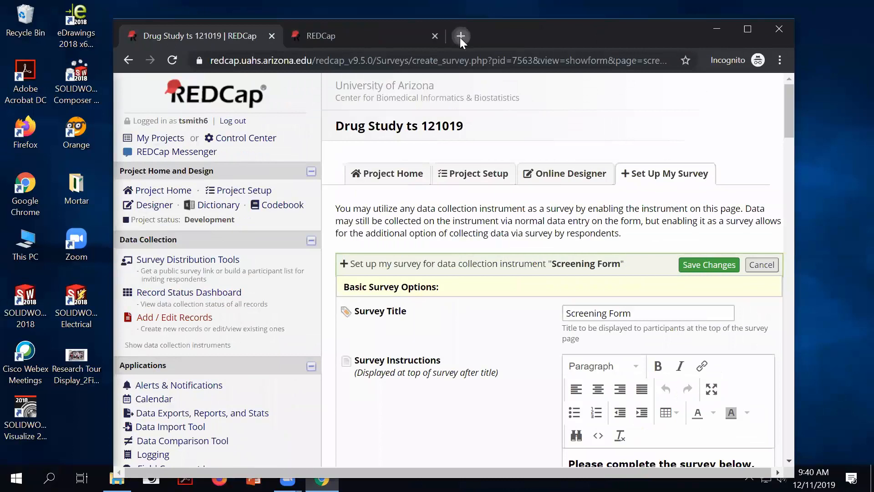
# Step: Open two more tabs loading the pasted REDCap home page address
pyautogui.click(461, 36)
pyautogui.hotkey('ctrl', 'v')
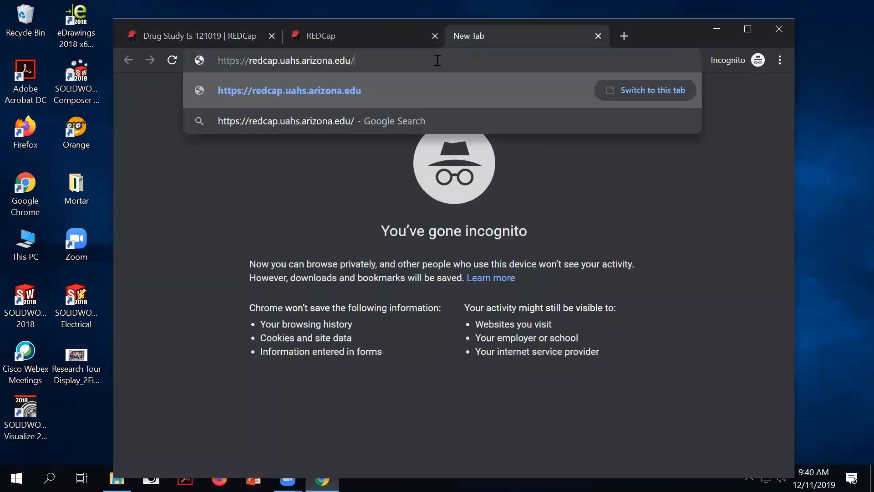
pyautogui.press('Return')
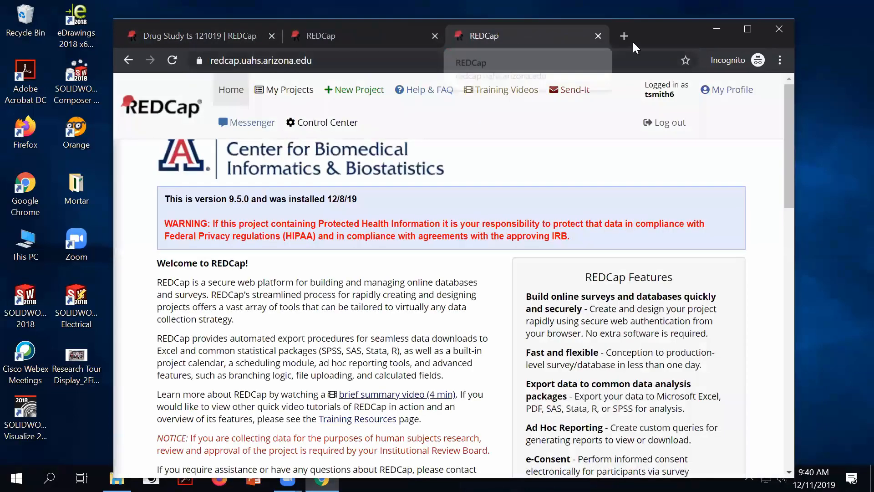
pyautogui.click(625, 36)
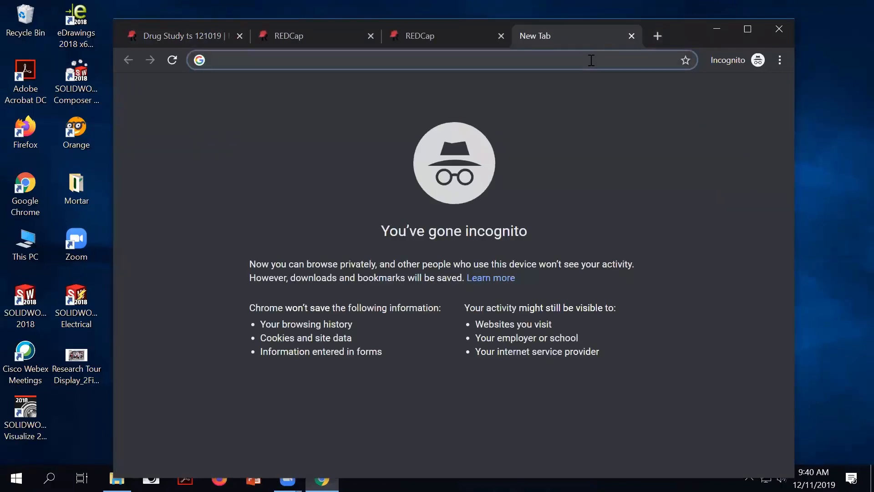
pyautogui.hotkey('ctrl', 'v')
pyautogui.press('Return')
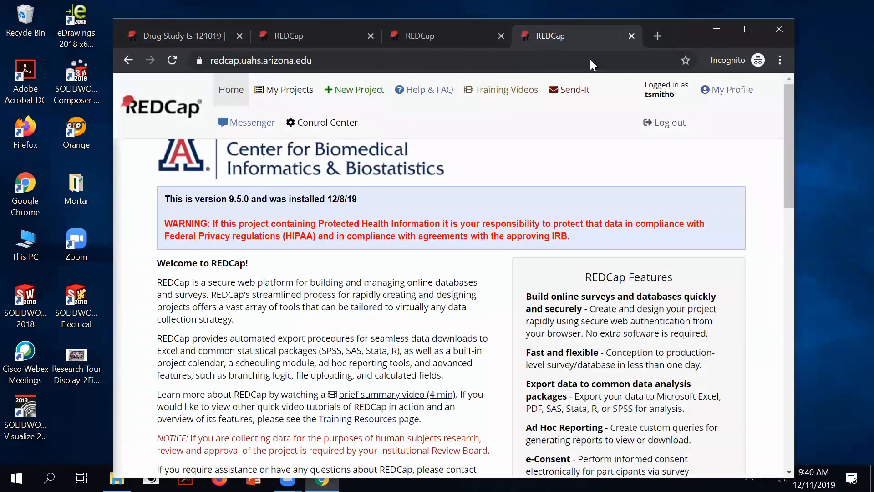
pyautogui.click(289, 32)
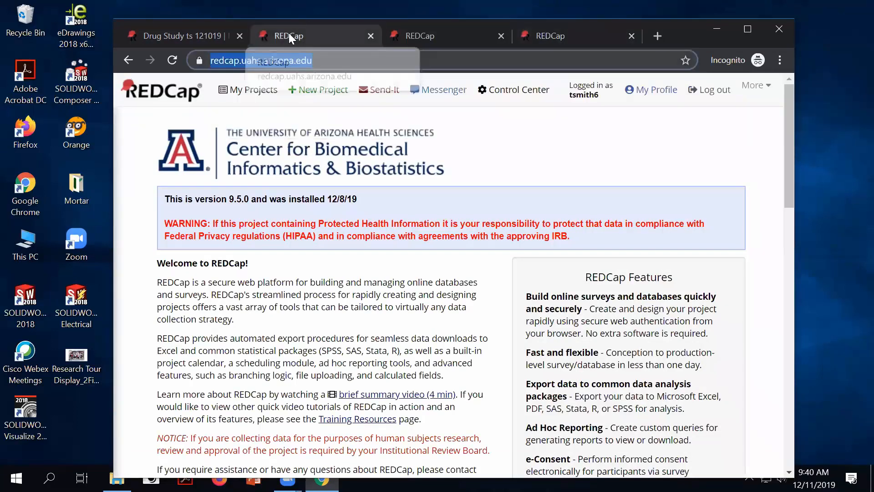
# Step: Open the La Posada Project's public survey in a new tab and close the project tab
pyautogui.click(263, 98)
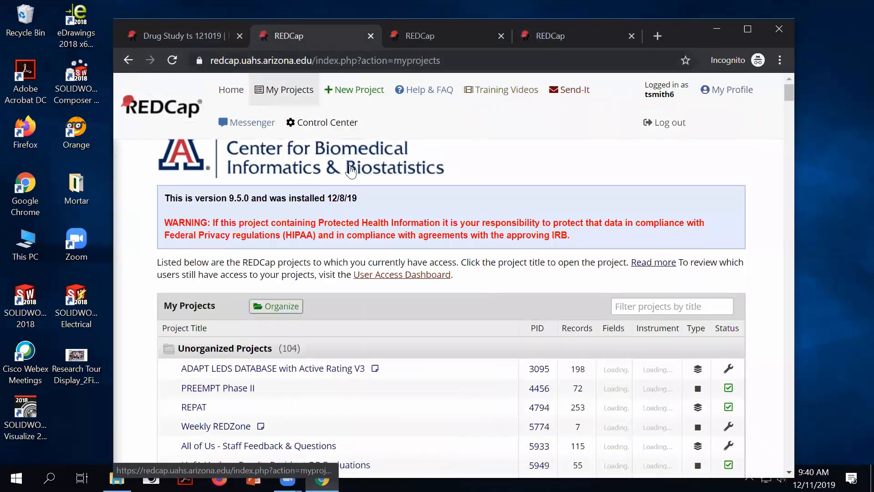
pyautogui.scroll(-20, 350, 171)
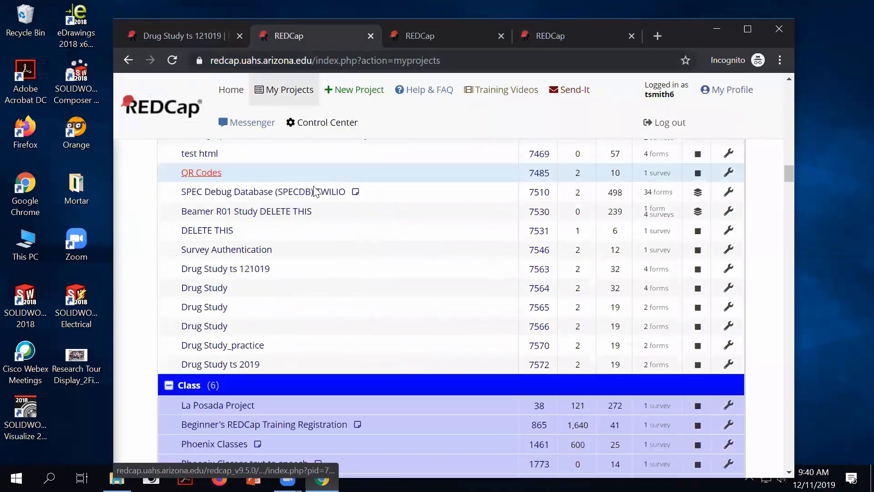
pyautogui.scroll(-2, 314, 190)
pyautogui.click(192, 338)
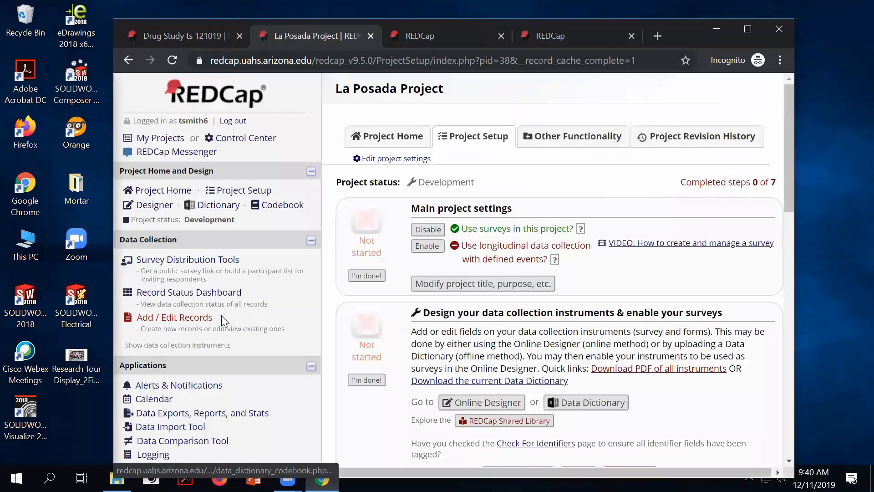
pyautogui.click(175, 261)
pyautogui.click(386, 407)
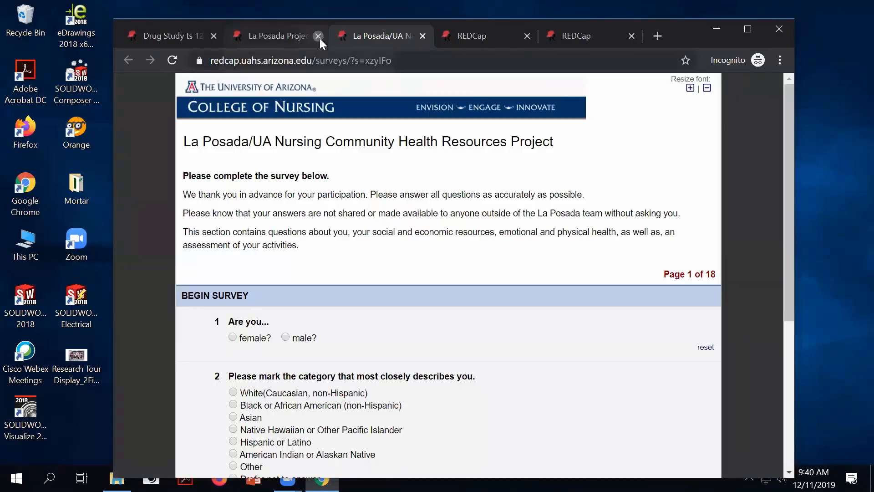
pyautogui.click(318, 37)
# Step: Filter My Projects by 'phoeni' and open Phoenix Classes text to speech
pyautogui.click(346, 42)
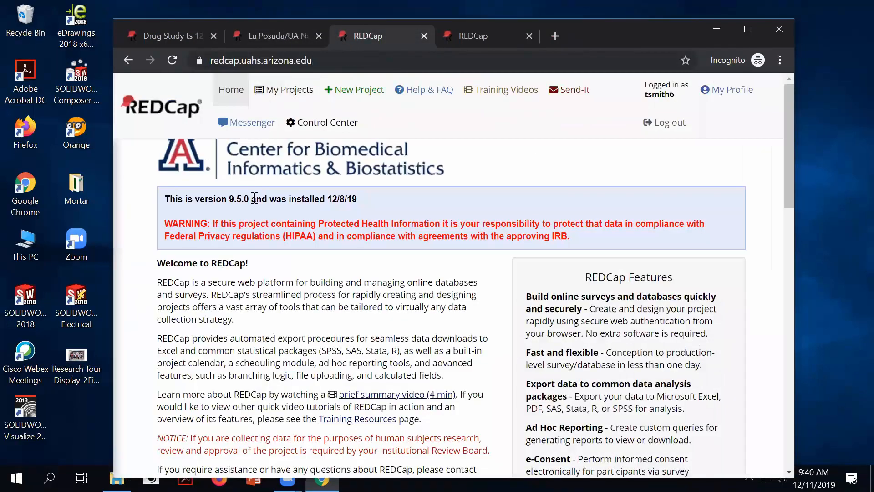
pyautogui.click(285, 91)
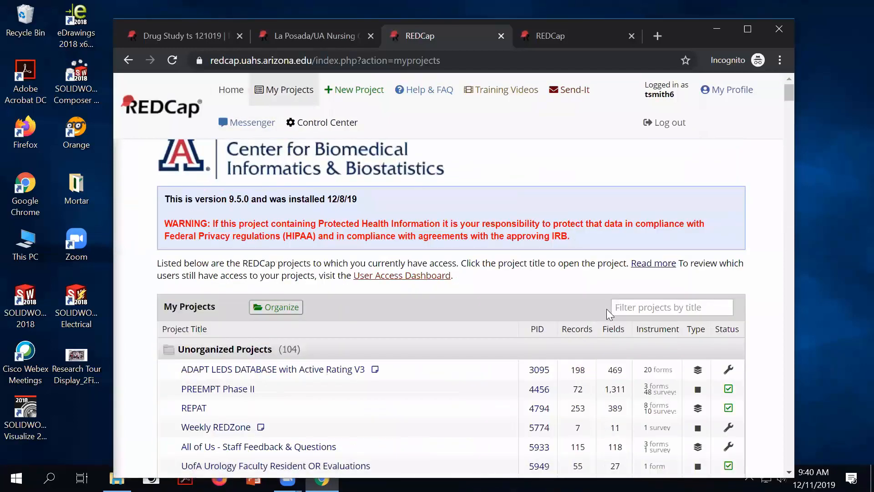
pyautogui.click(634, 309)
pyautogui.write('phoeni')
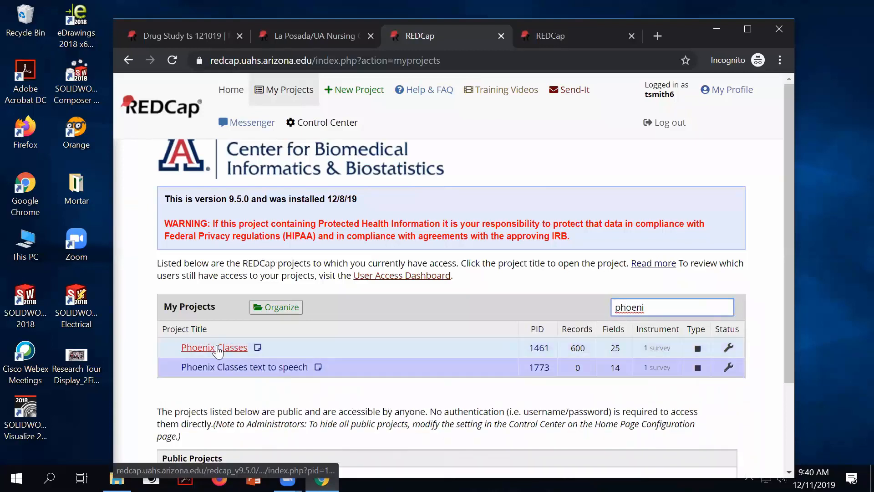
pyautogui.click(225, 369)
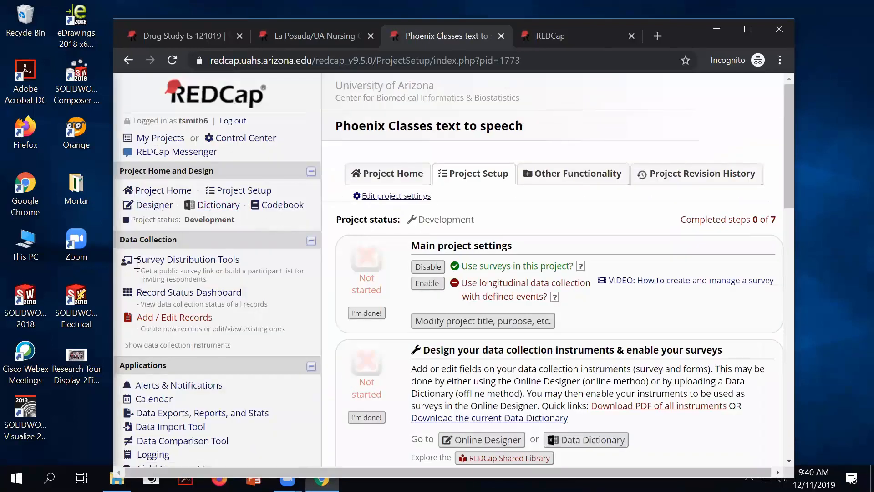
# Step: Open the Phoenix Classes public survey in a new tab and close the project tab
pyautogui.click(153, 266)
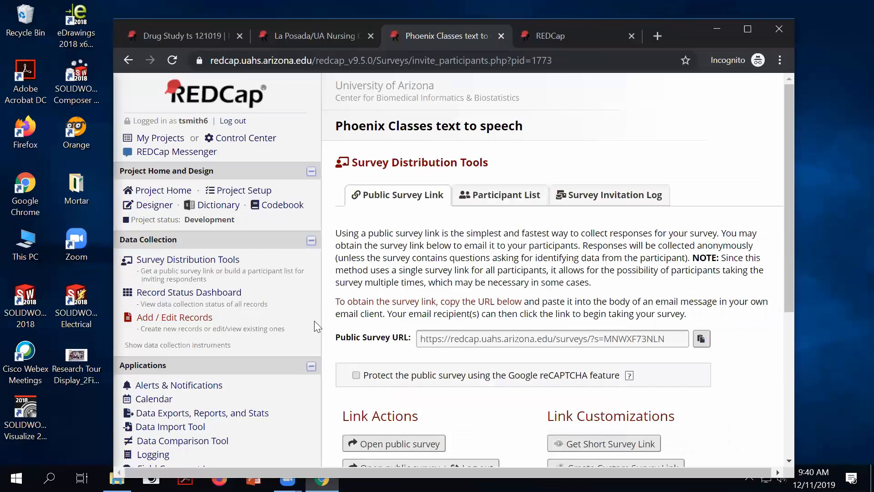
pyautogui.click(381, 443)
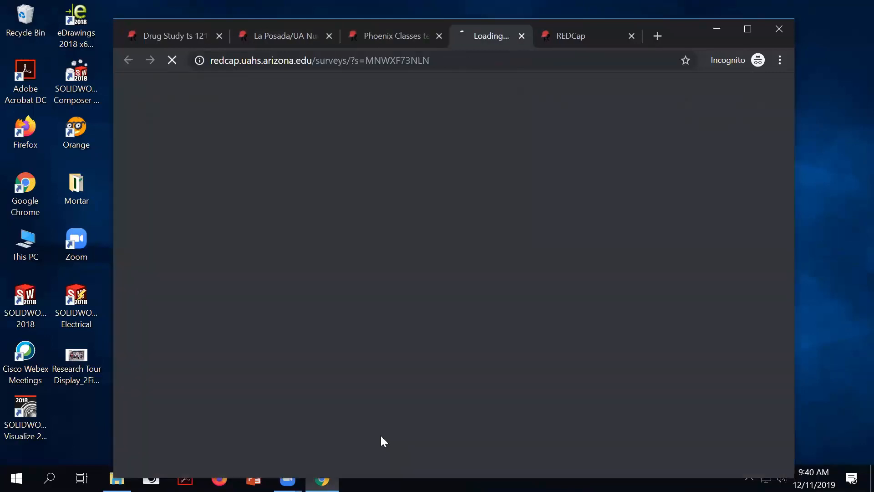
pyautogui.click(422, 36)
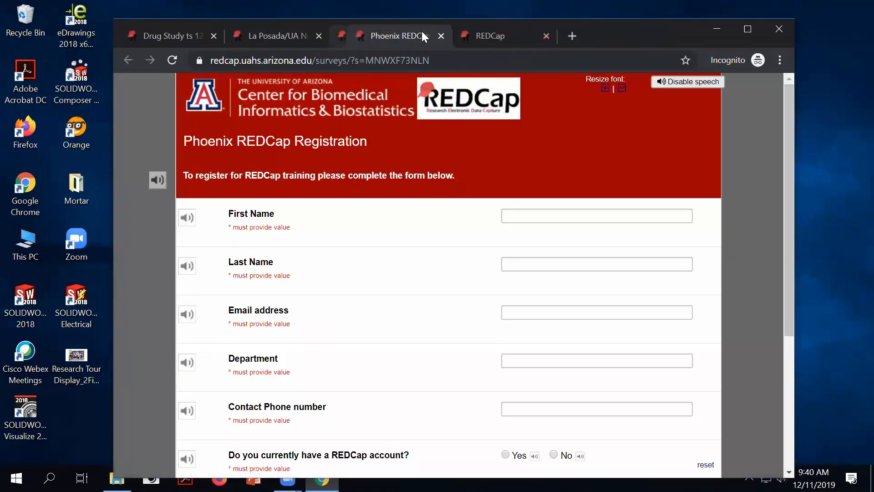
# Step: Filter My Projects by 'req' and open the Request Tracking System's public survey in a new tab
pyautogui.click(467, 37)
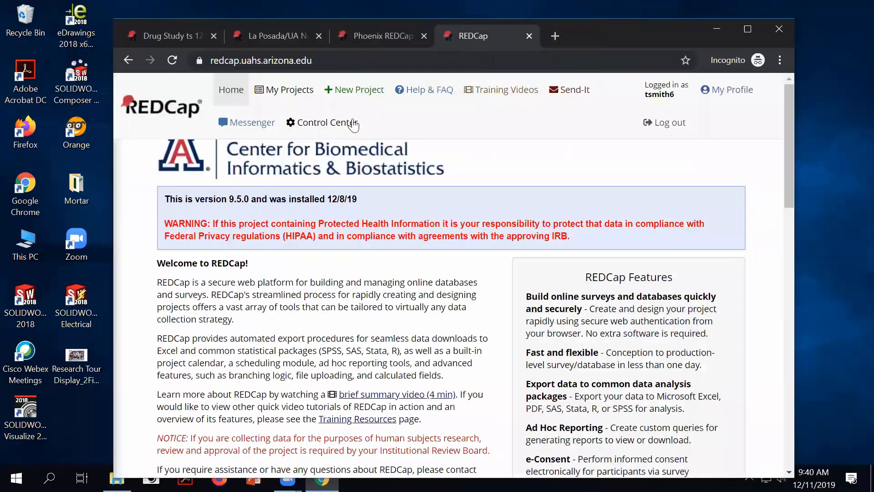
pyautogui.click(291, 94)
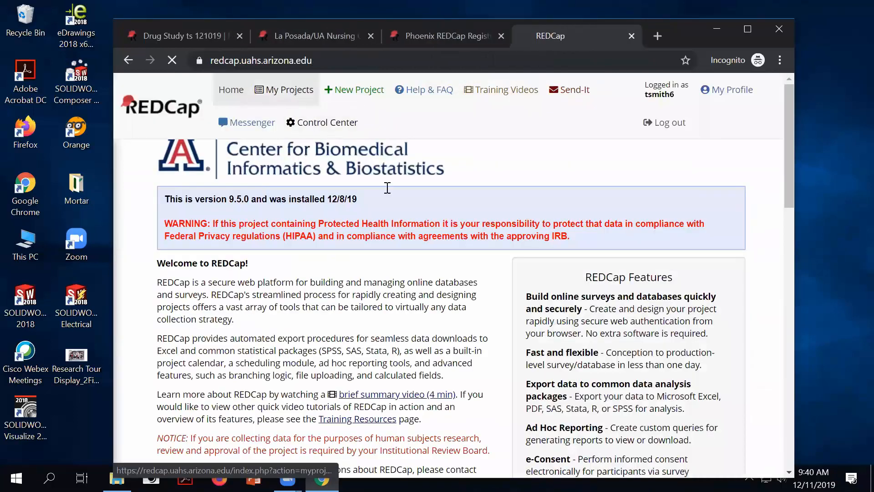
pyautogui.click(637, 303)
pyautogui.write('req')
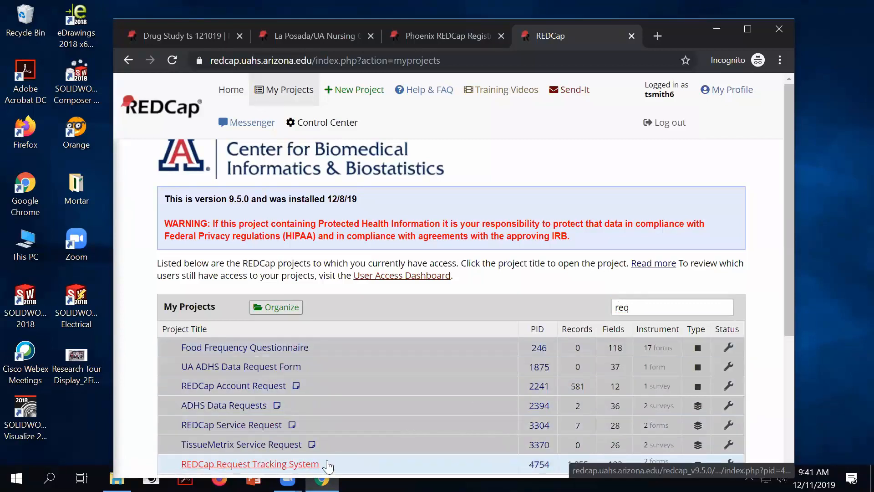
pyautogui.click(291, 464)
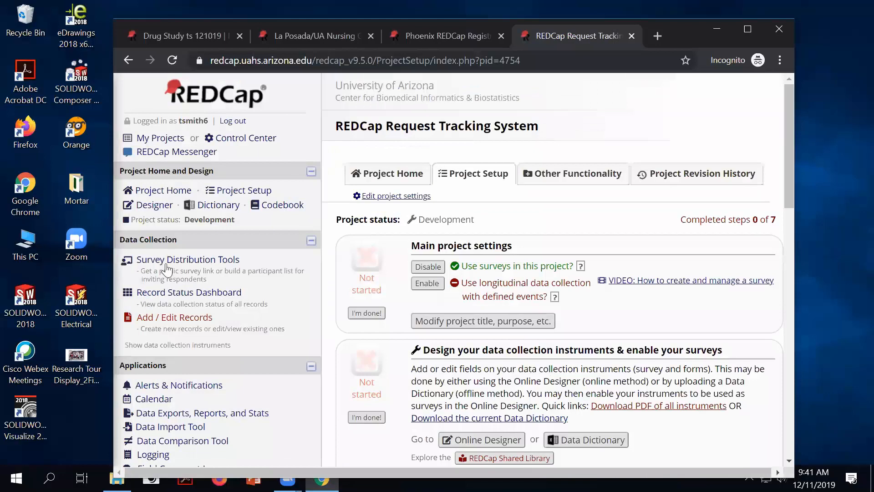
pyautogui.click(167, 259)
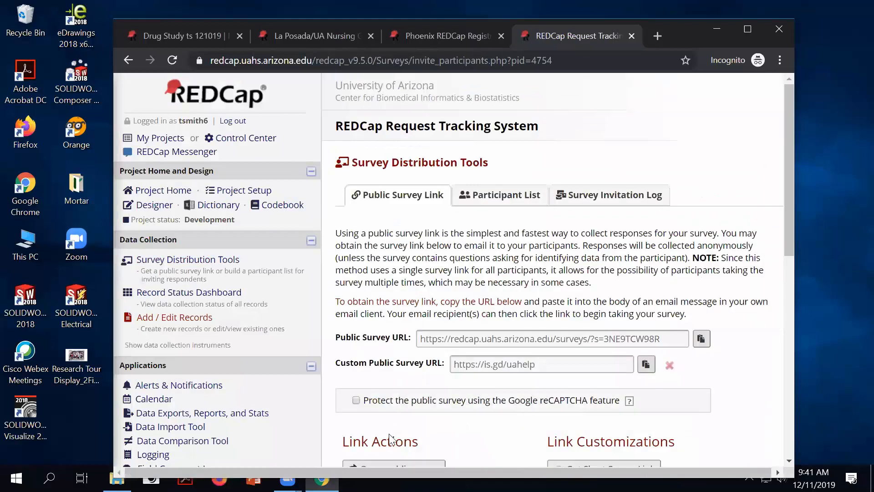
pyautogui.scroll(-1, 389, 431)
pyautogui.click(394, 401)
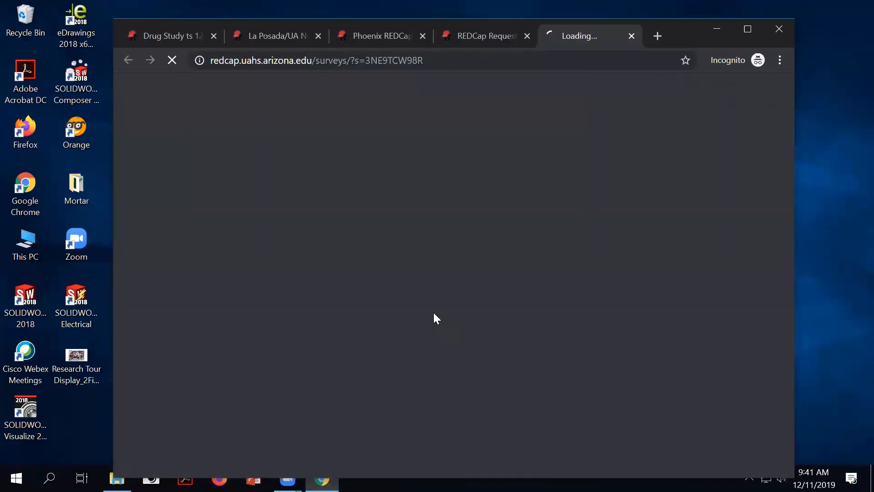
pyautogui.click(526, 36)
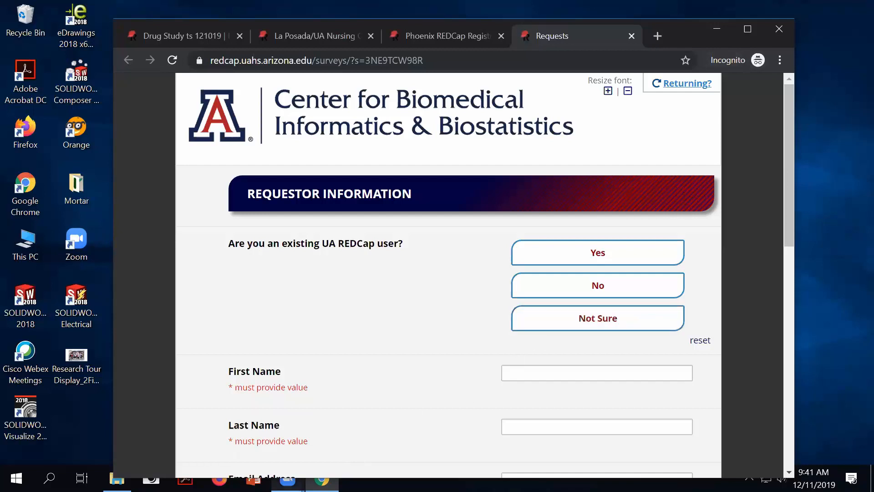
pyautogui.click(288, 478)
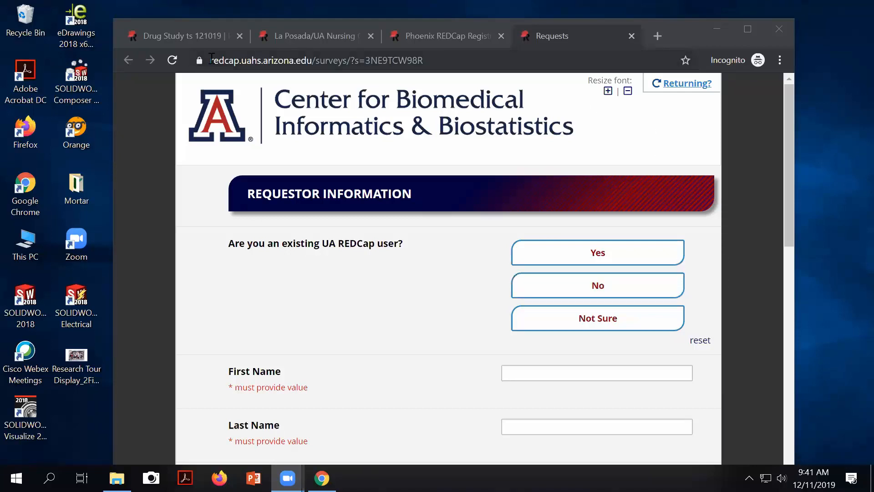
pyautogui.click(165, 36)
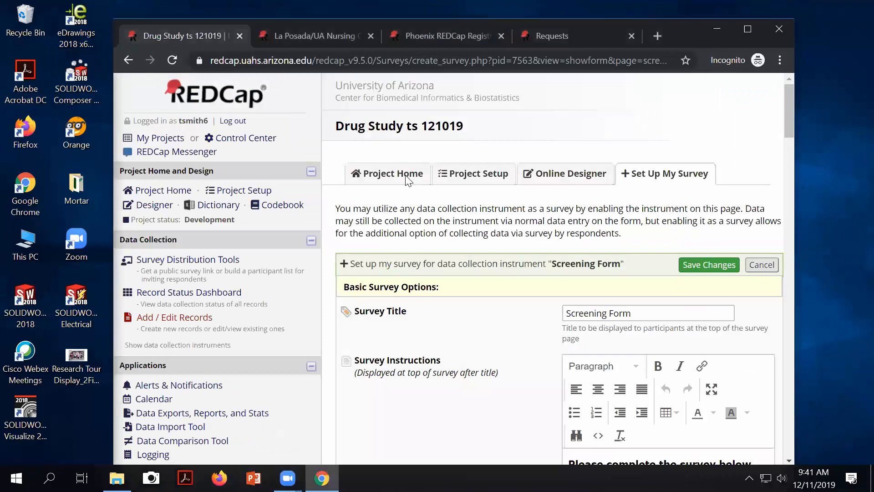
# Step: Maximize and restore Chrome, select the Survey Title text, and view the La Posada/UA Nursing survey
pyautogui.scroll(-2, 423, 176)
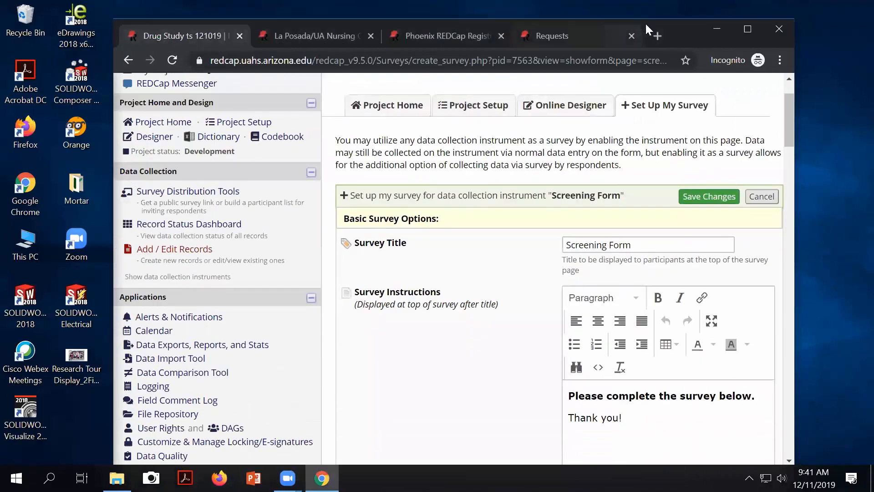
pyautogui.click(747, 29)
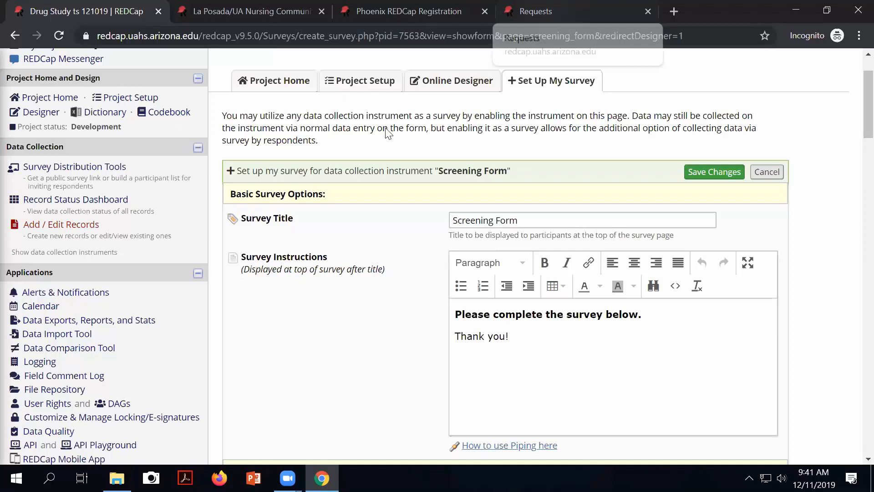
pyautogui.press('super+Down')
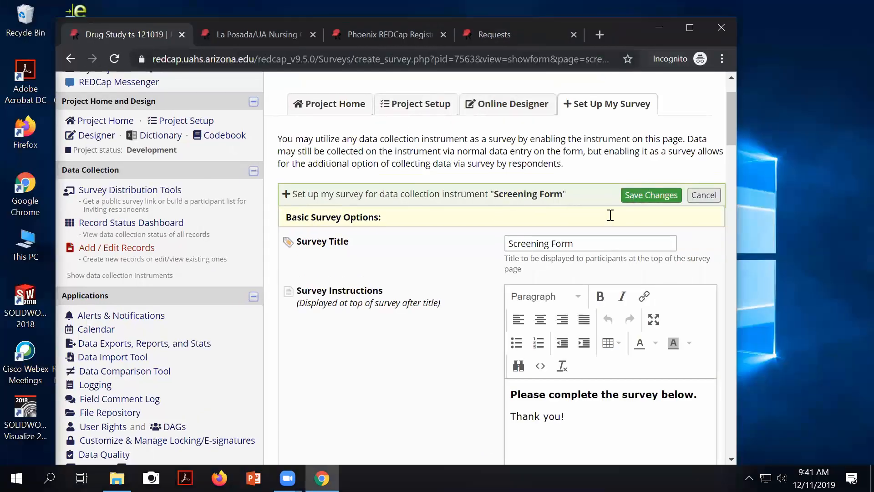
pyautogui.moveTo(590, 240); pyautogui.dragTo(476, 233)
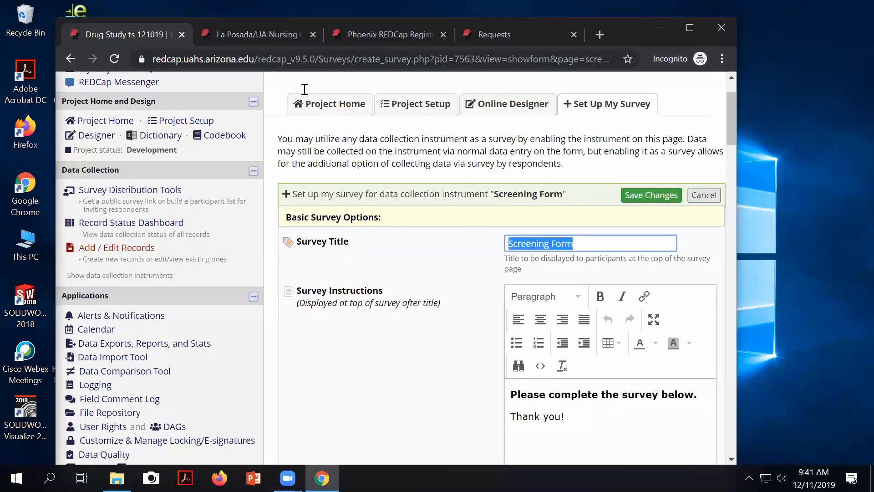
pyautogui.scroll(-3, 302, 89)
pyautogui.click(244, 32)
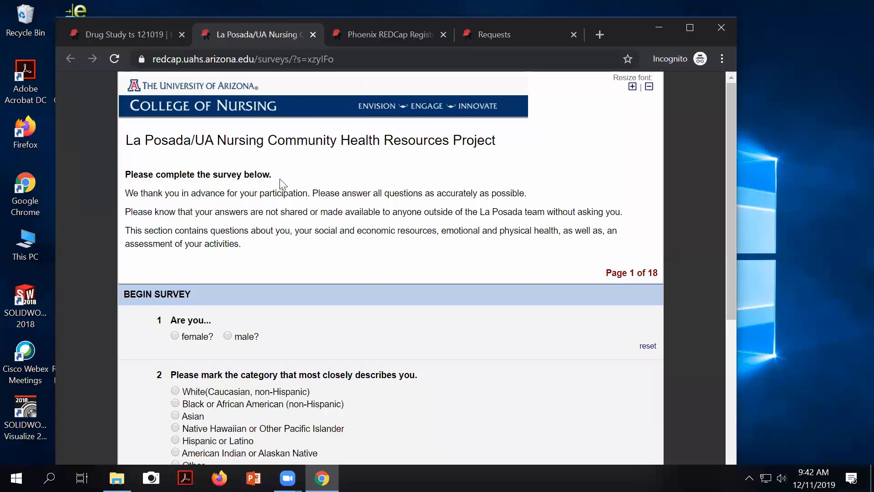
# Step: Highlight the titles of the La Posada and Phoenix REDCap Registration example surveys
pyautogui.moveTo(503, 141); pyautogui.dragTo(94, 124)
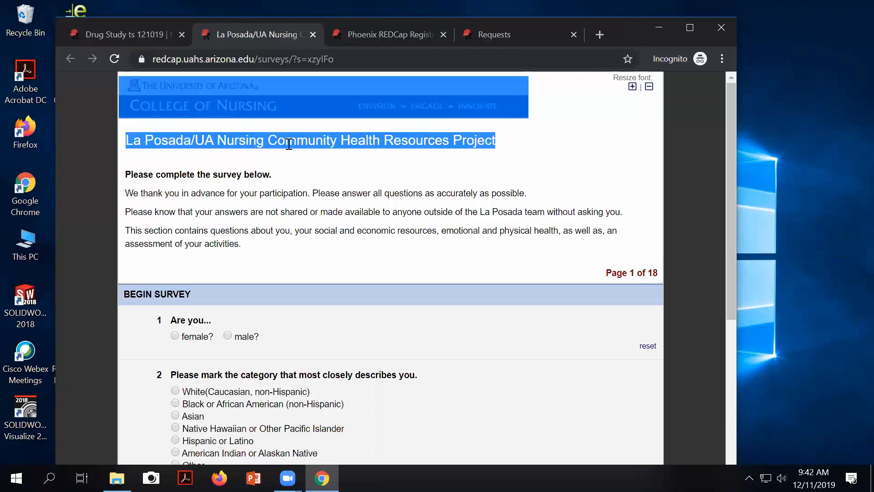
pyautogui.click(478, 144)
pyautogui.scroll(-2, 507, 112)
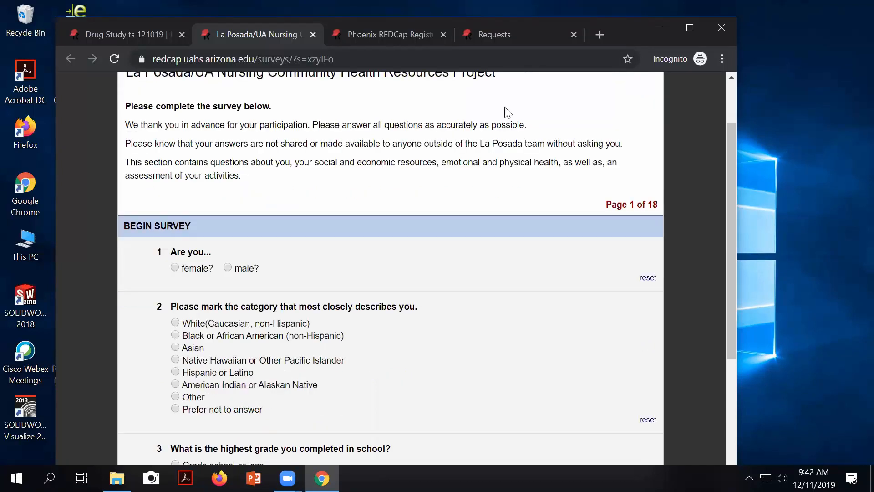
pyautogui.scroll(1, 508, 107)
pyautogui.moveTo(500, 141)
pyautogui.mouseDown()
pyautogui.moveTo(128, 132)
pyautogui.moveTo(369, 135)
pyautogui.moveTo(495, 152)
pyautogui.mouseUp()
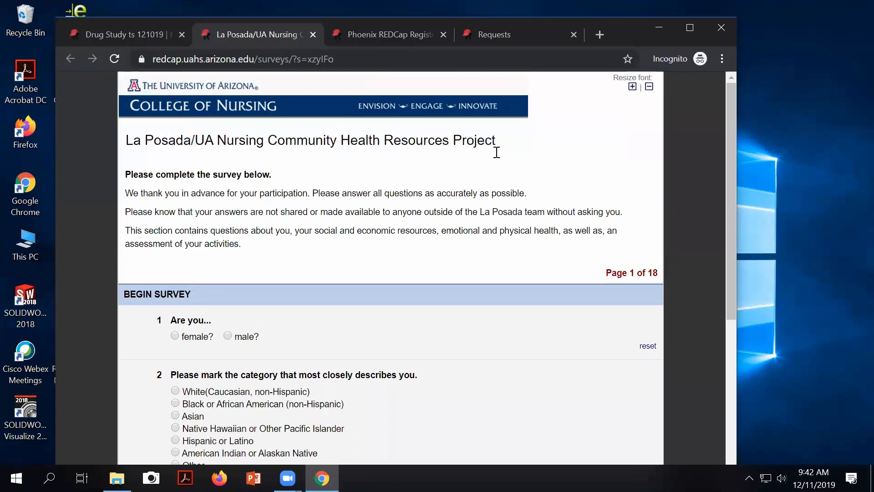
pyautogui.click(363, 33)
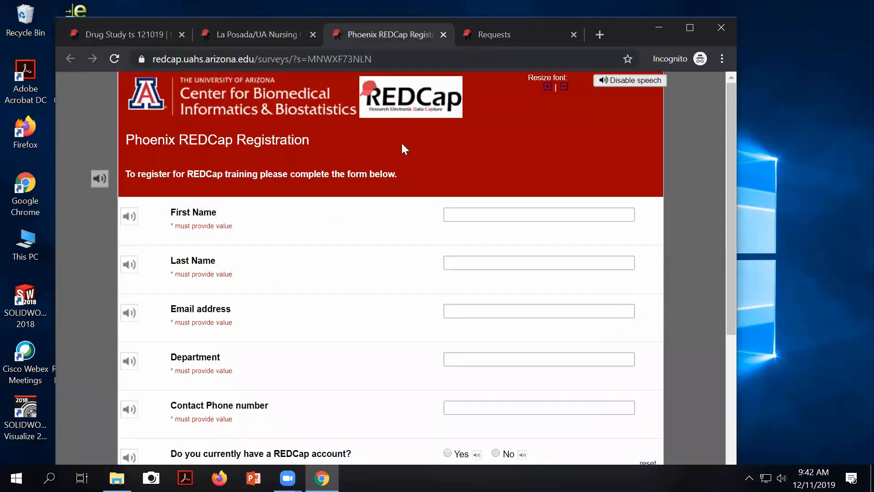
pyautogui.moveTo(313, 142)
pyautogui.mouseDown()
pyautogui.moveTo(175, 132)
pyautogui.moveTo(310, 146)
pyautogui.mouseUp()
# Step: Bring up the Requests survey and widen the browser window to the right
pyautogui.click(492, 37)
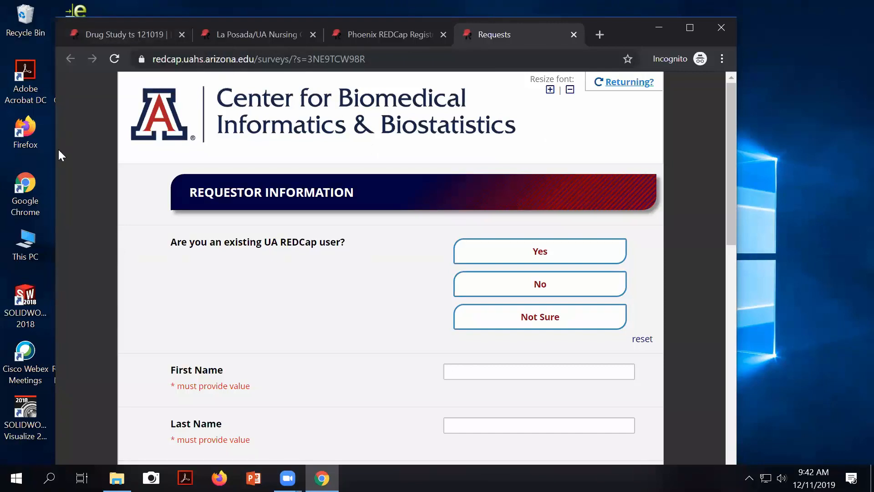
pyautogui.moveTo(52, 150); pyautogui.dragTo(0, 151)
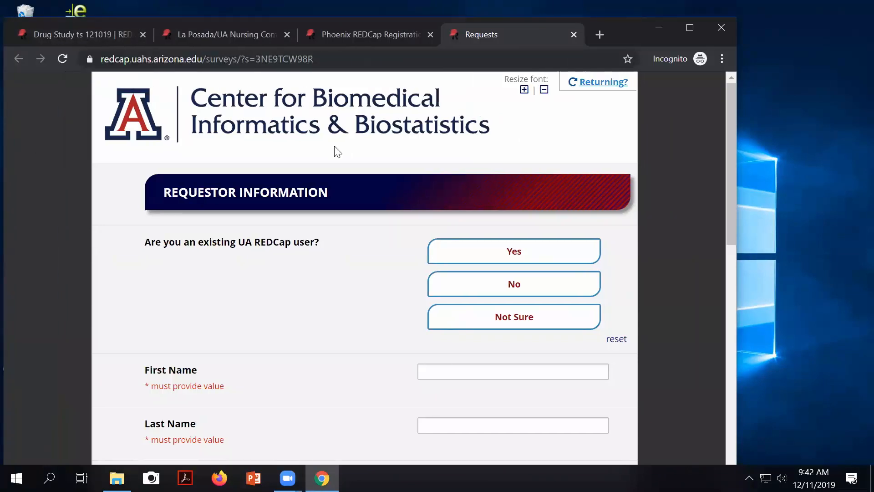
pyautogui.scroll(-1, 585, 279)
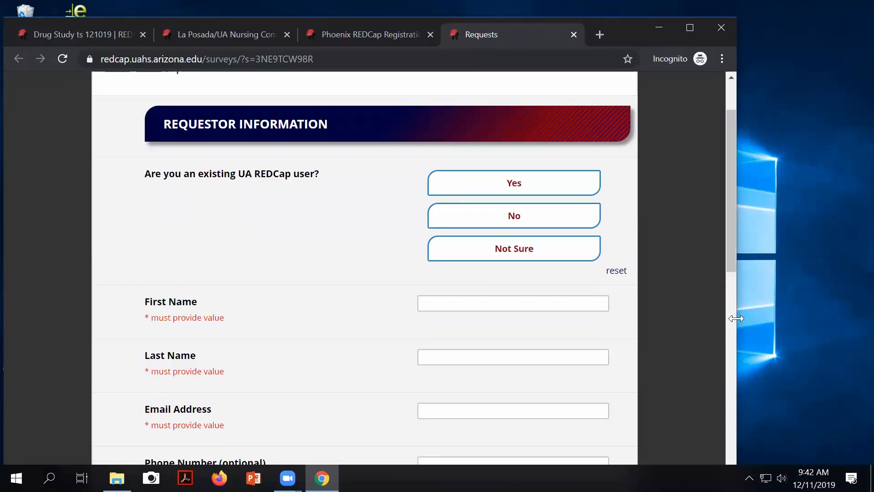
pyautogui.moveTo(736, 318); pyautogui.dragTo(859, 301)
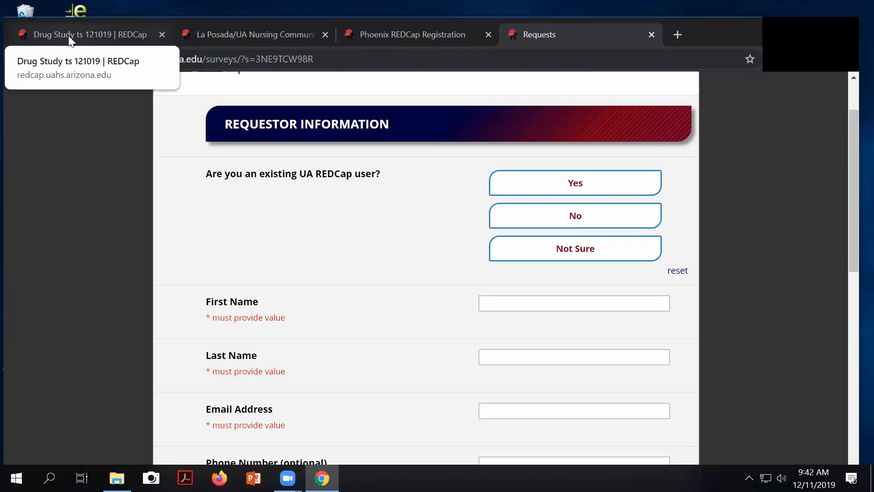
# Step: Glance at the Drug Study survey settings, then return to the La Posada/UA Nursing survey
pyautogui.click(68, 35)
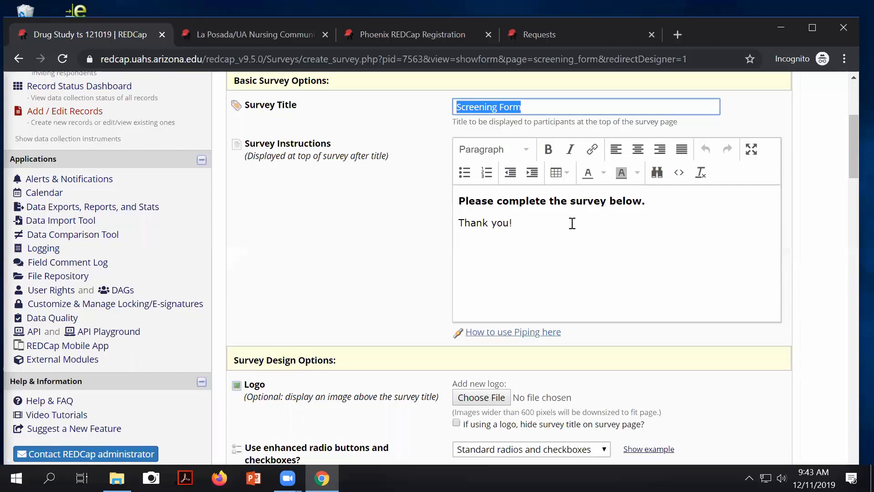
pyautogui.scroll(1, 319, 198)
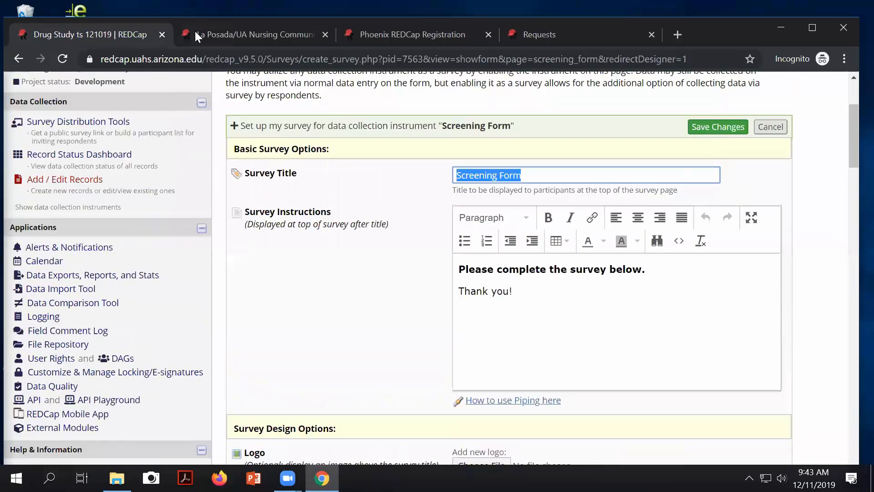
pyautogui.click(224, 29)
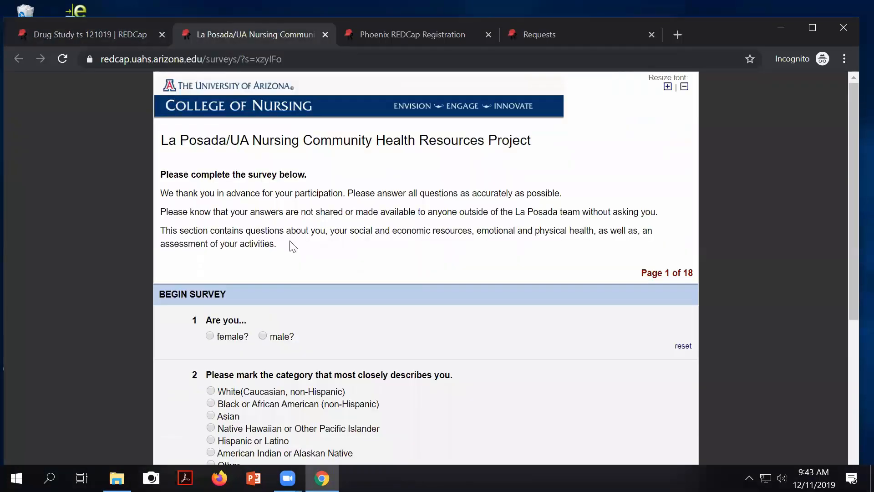
# Step: Highlight the La Posada and Phoenix Registration intros, then return to the Screening Form settings
pyautogui.moveTo(285, 250); pyautogui.dragTo(254, 214)
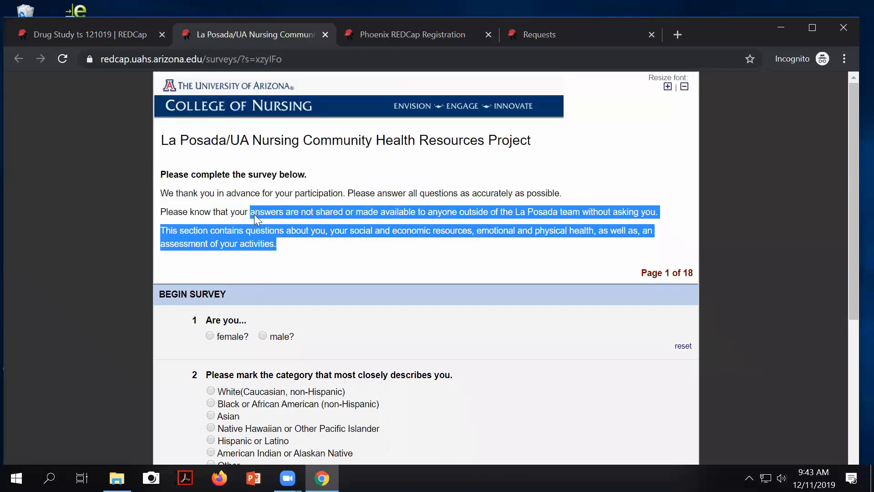
pyautogui.click(378, 31)
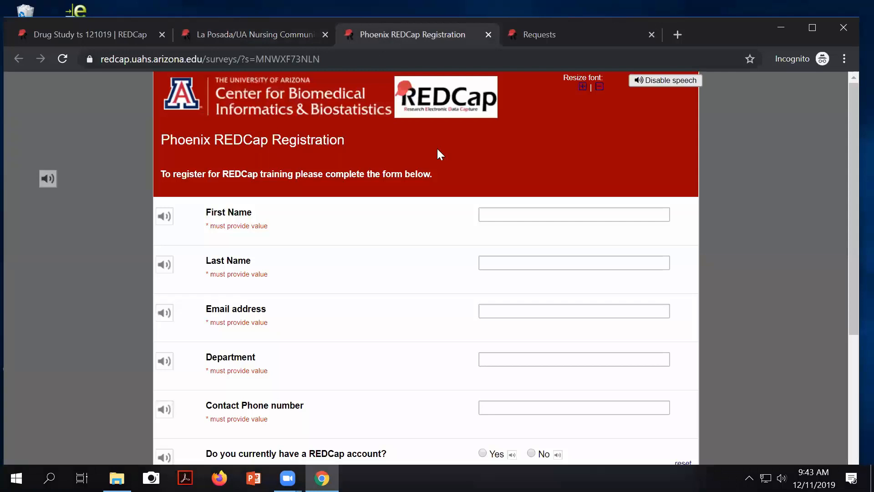
pyautogui.moveTo(437, 175); pyautogui.dragTo(138, 167)
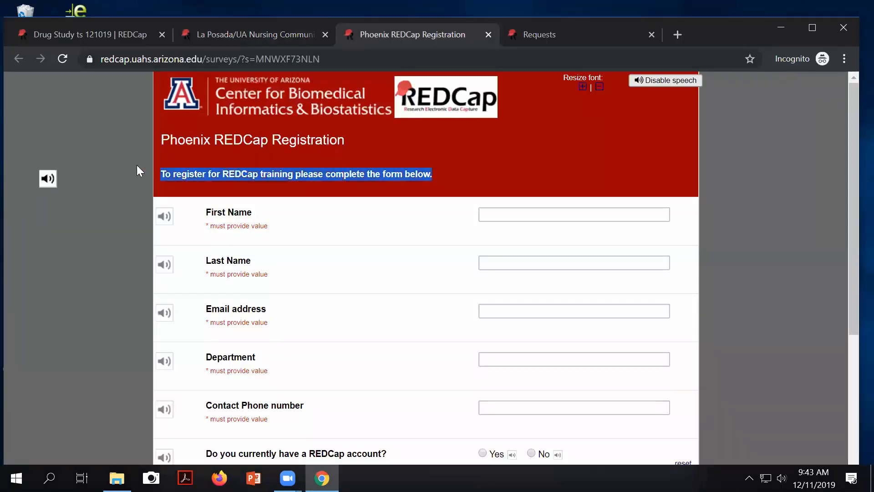
pyautogui.click(535, 32)
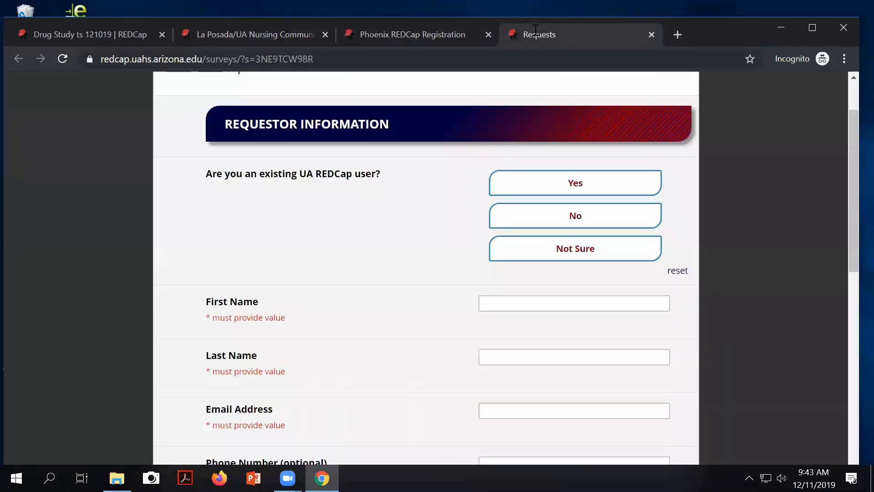
pyautogui.scroll(2, 446, 173)
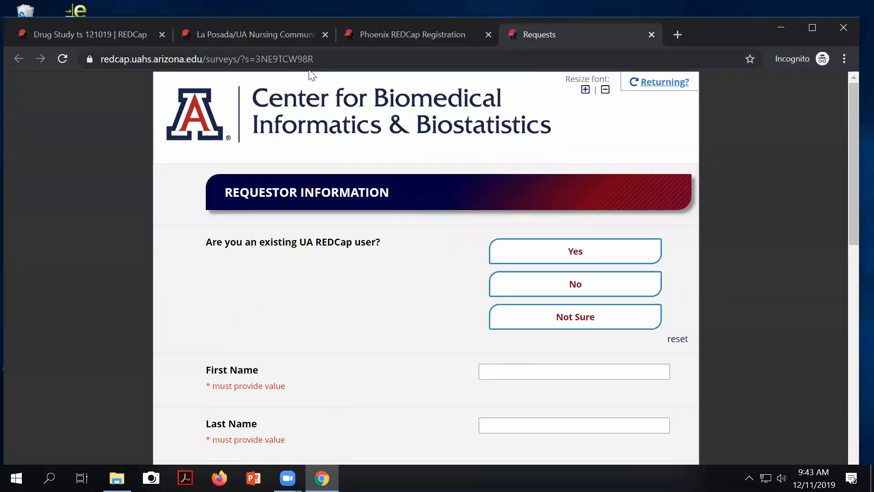
pyautogui.click(99, 34)
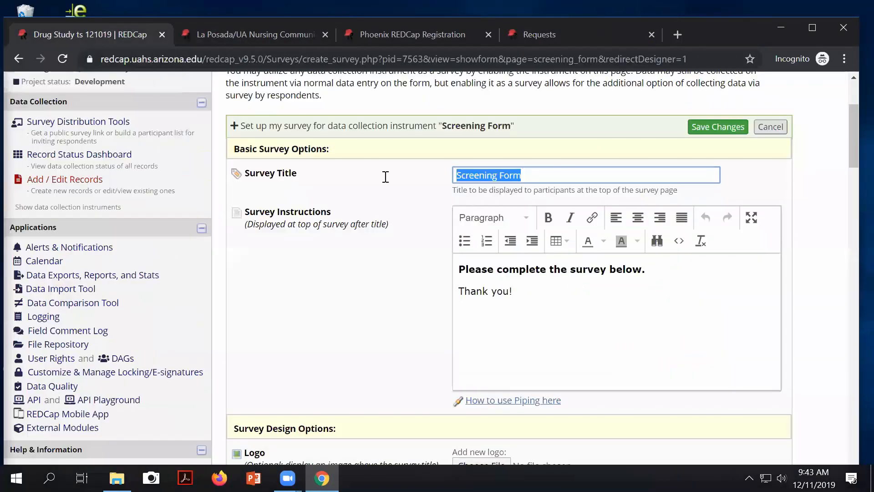
pyautogui.scroll(-2, 497, 270)
pyautogui.scroll(-3, 498, 271)
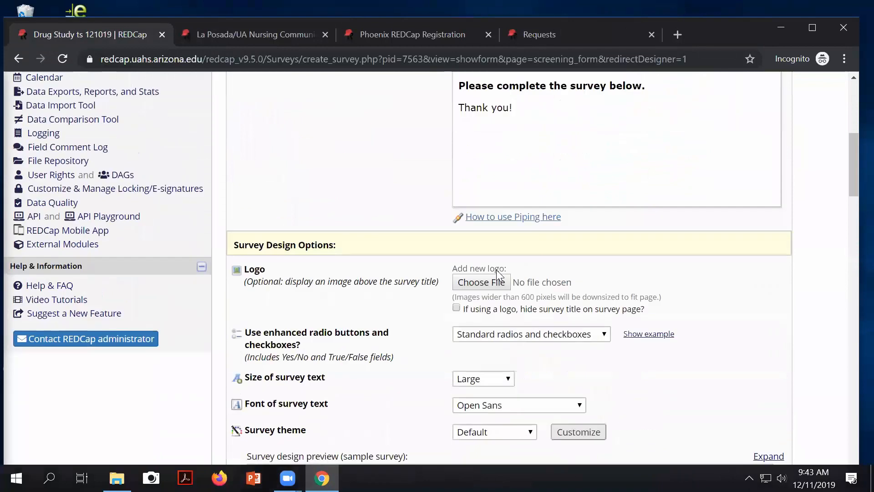
pyautogui.scroll(-3, 327, 256)
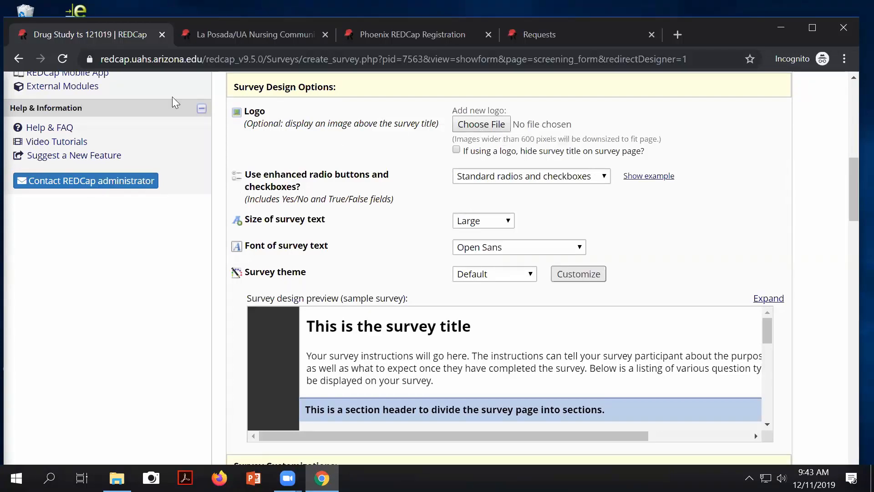
pyautogui.click(234, 33)
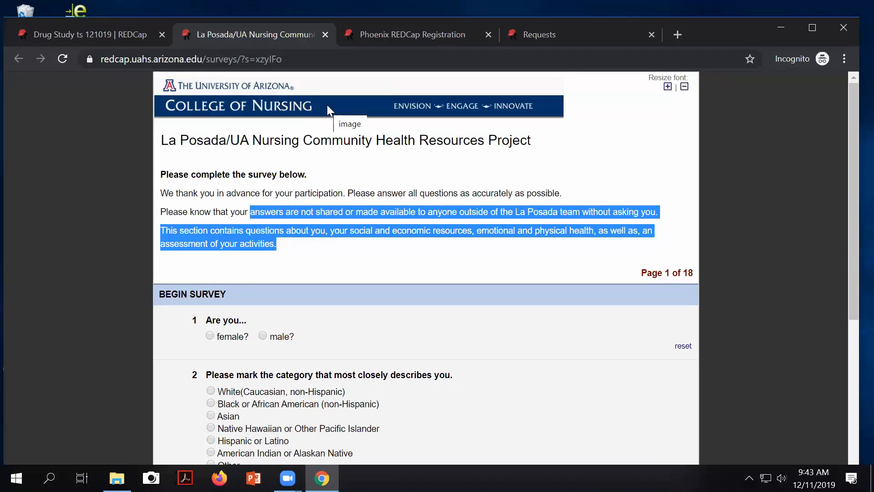
pyautogui.click(102, 32)
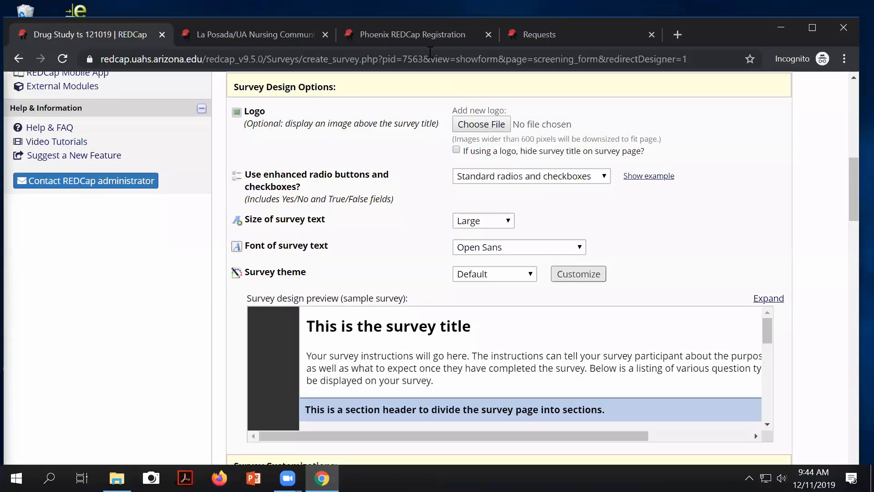
pyautogui.click(396, 34)
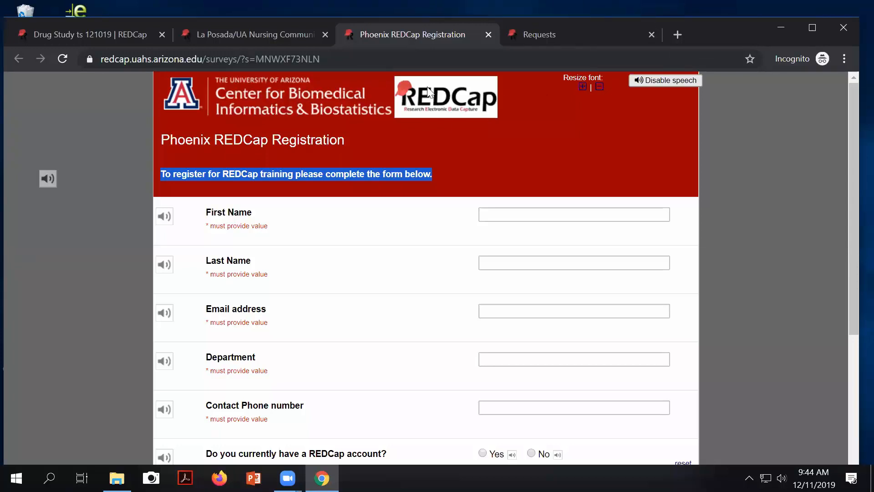
pyautogui.click(546, 37)
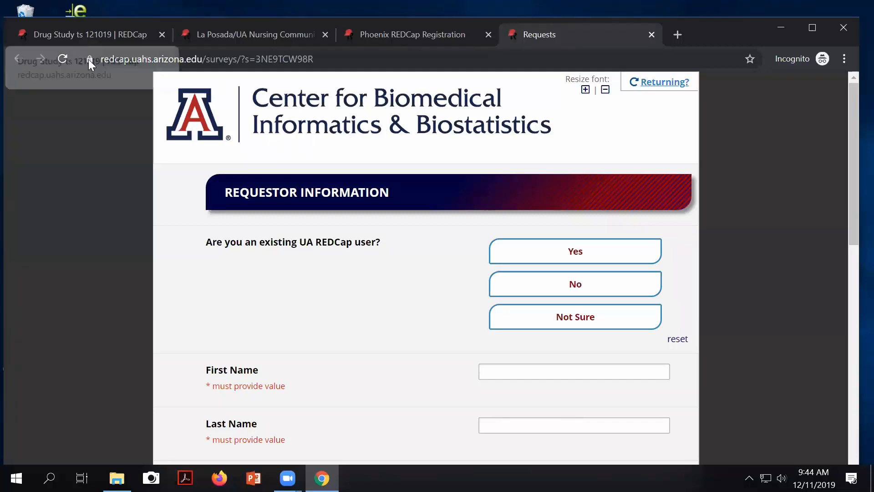
pyautogui.click(67, 35)
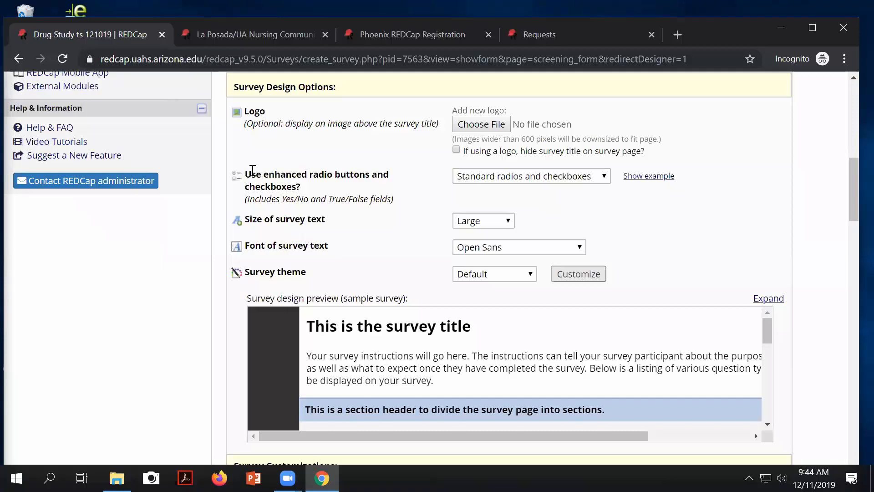
pyautogui.moveTo(252, 175); pyautogui.dragTo(382, 190)
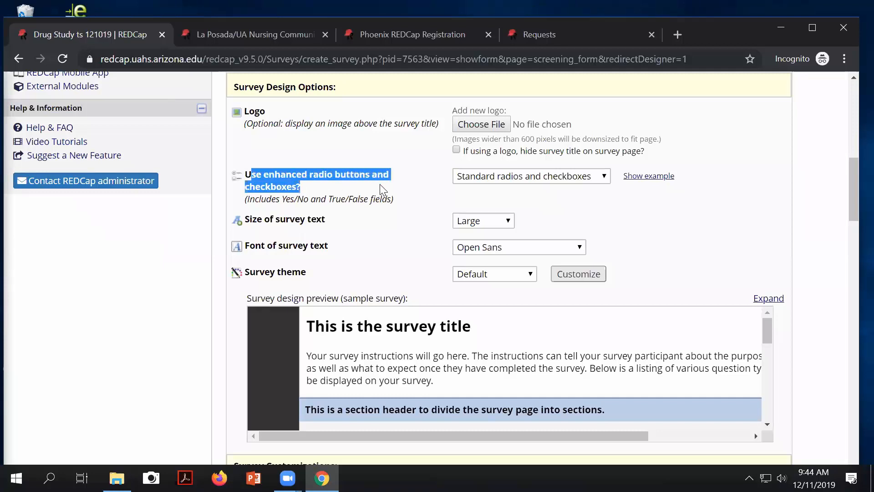
# Step: Preview the enhanced radios and checkboxes example, leaving the Screening Form on standard radios
pyautogui.click(526, 180)
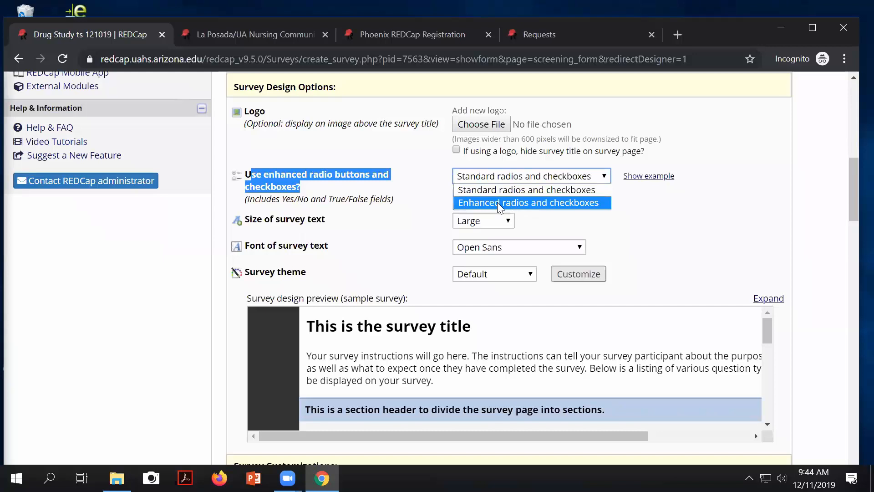
pyautogui.click(657, 179)
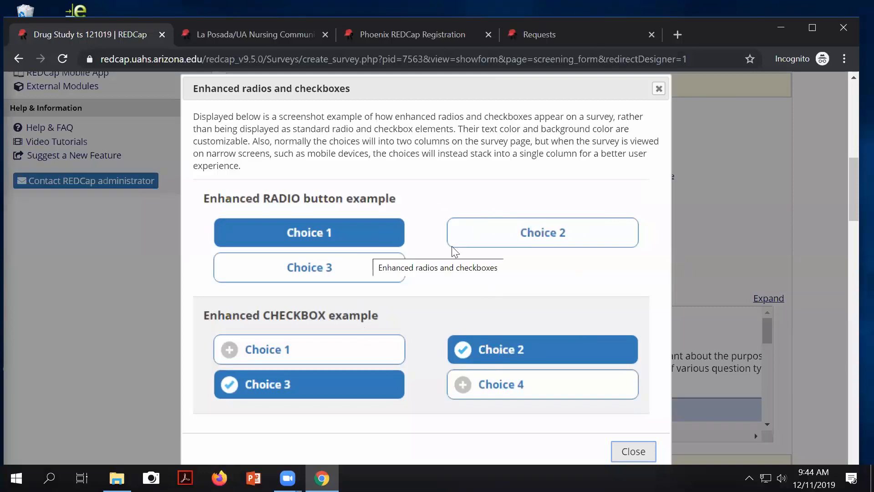
pyautogui.click(659, 90)
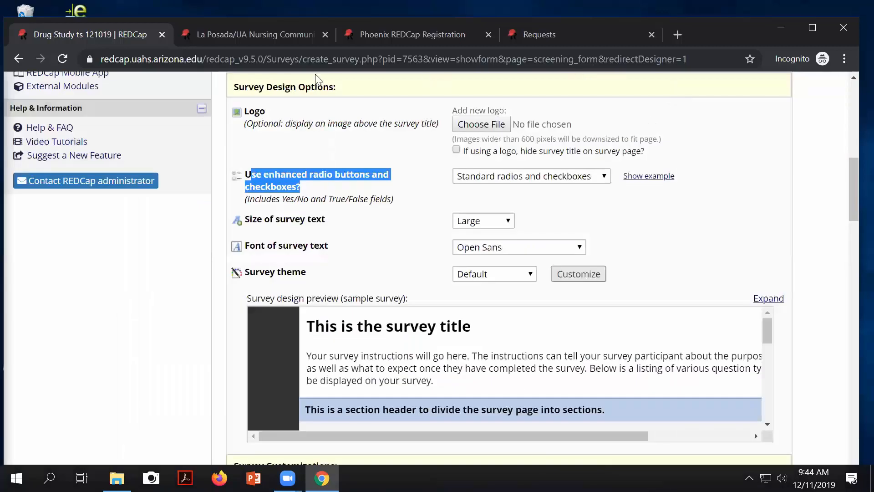
pyautogui.click(334, 201)
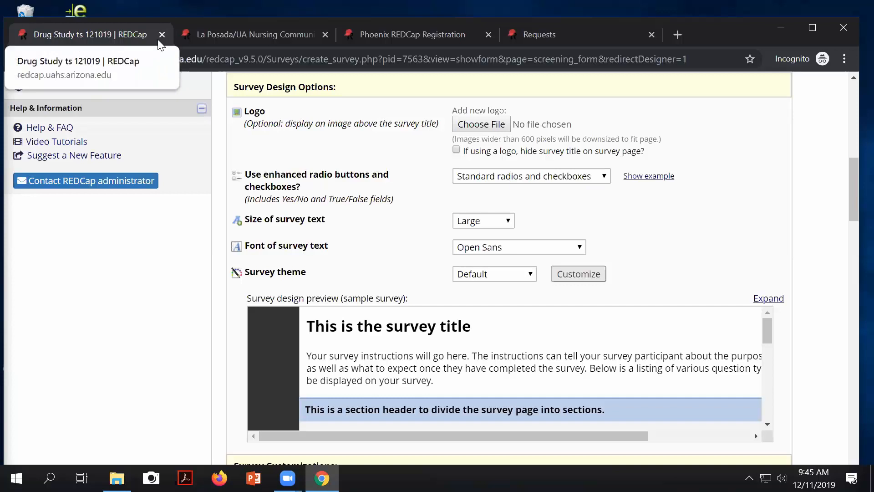
# Step: Browse the question styles on the La Posada and Phoenix Registration surveys
pyautogui.click(214, 36)
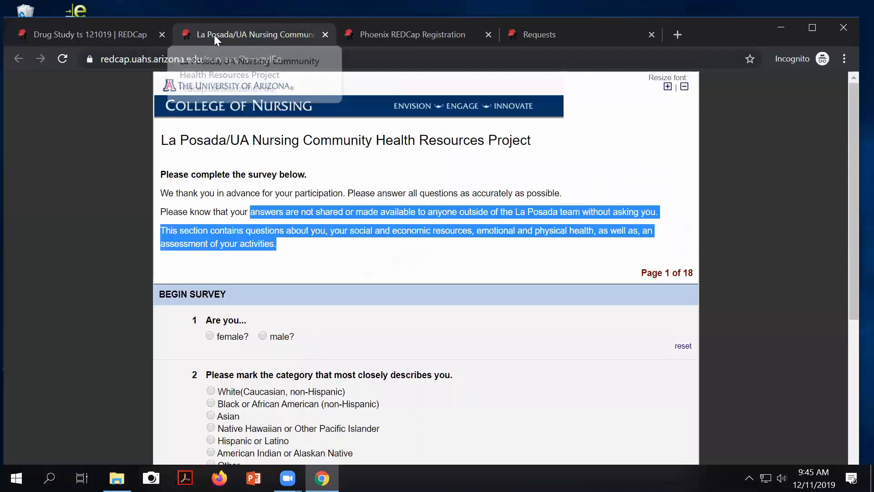
pyautogui.scroll(-3, 219, 206)
pyautogui.scroll(1, 222, 212)
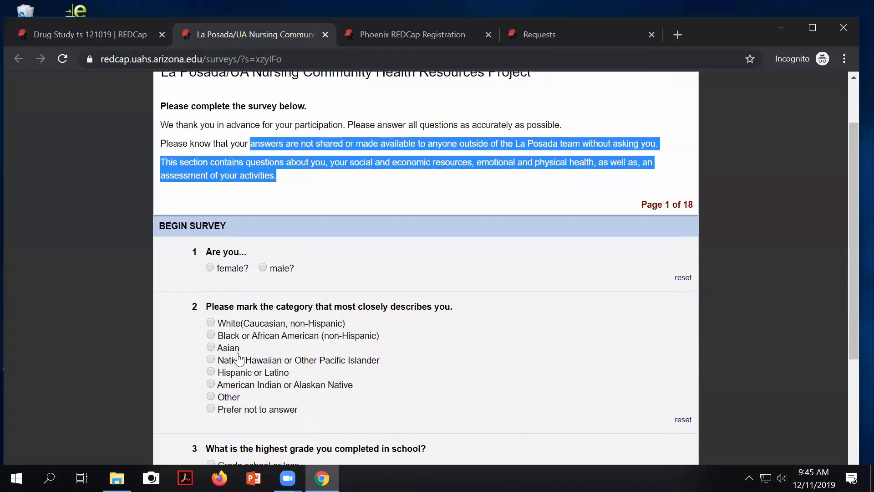
pyautogui.scroll(-3, 236, 364)
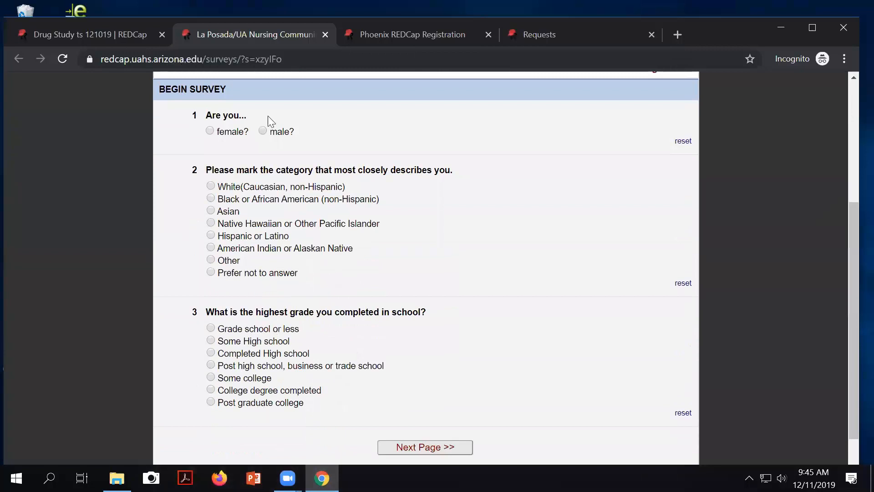
pyautogui.click(402, 32)
pyautogui.scroll(-5, 319, 255)
pyautogui.scroll(2, 393, 325)
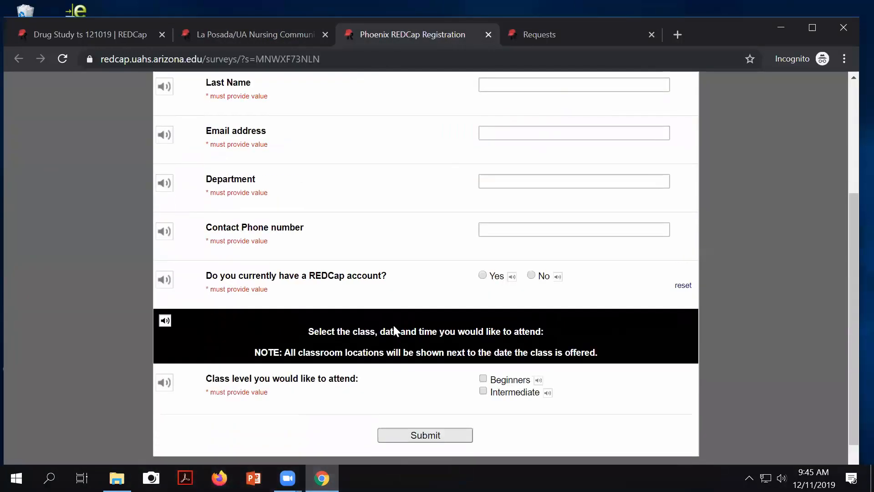
pyautogui.scroll(2, 484, 336)
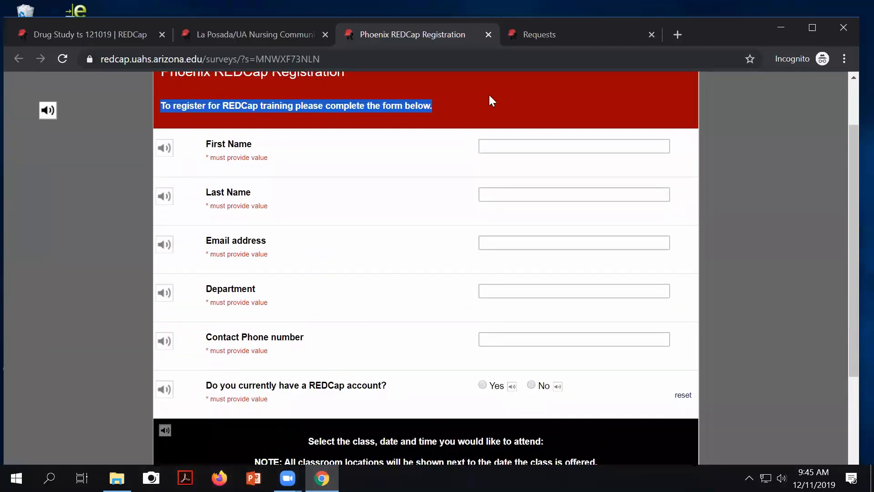
# Step: On the Requests survey, dismiss the returning-participant notice and answer Yes to the existing-user question
pyautogui.click(559, 38)
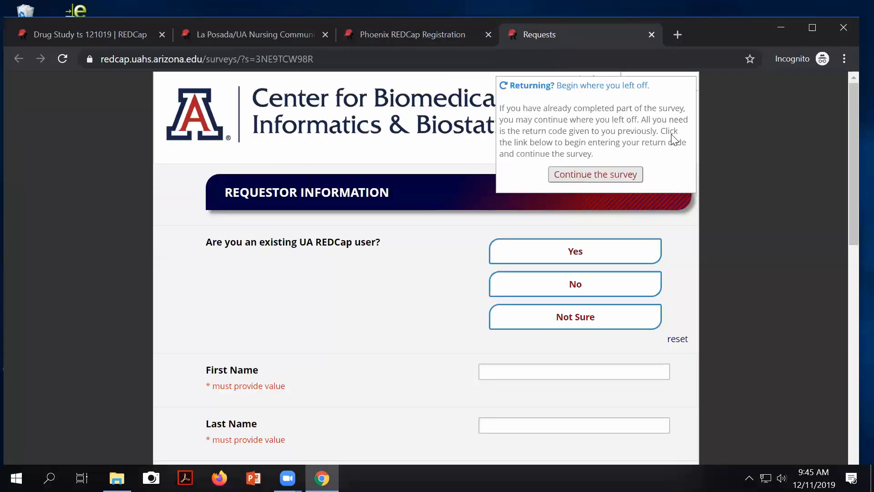
pyautogui.click(579, 262)
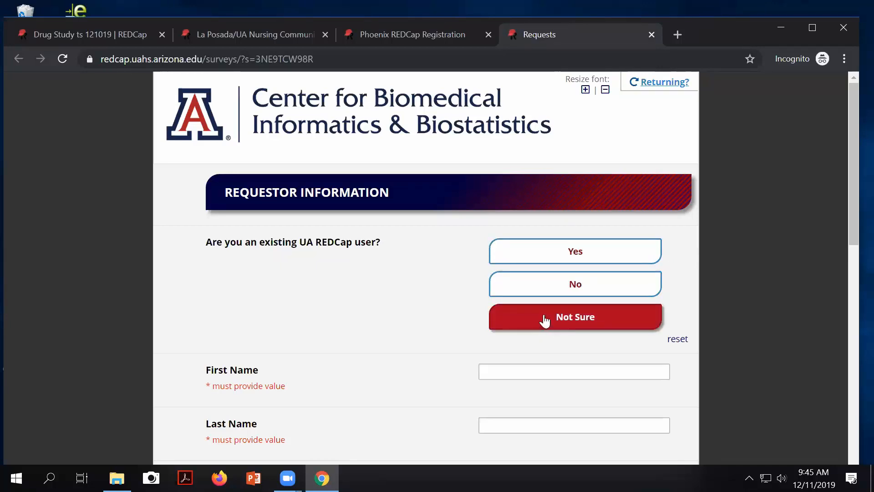
pyautogui.click(541, 255)
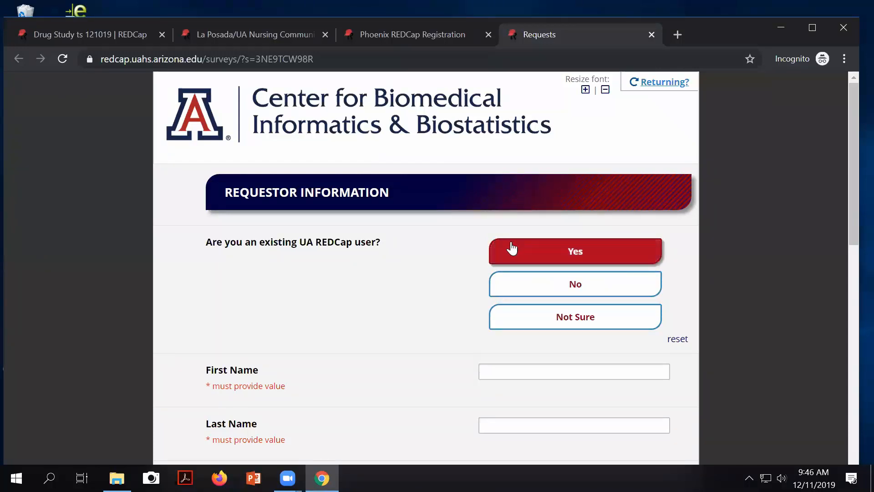
# Step: In the Drug Study settings, view the enhanced buttons example again and check text size choices
pyautogui.click(125, 31)
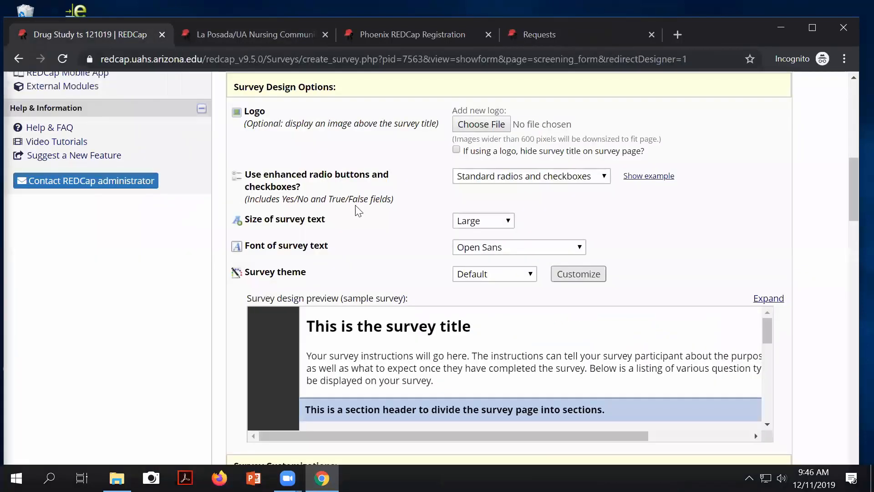
pyautogui.click(647, 179)
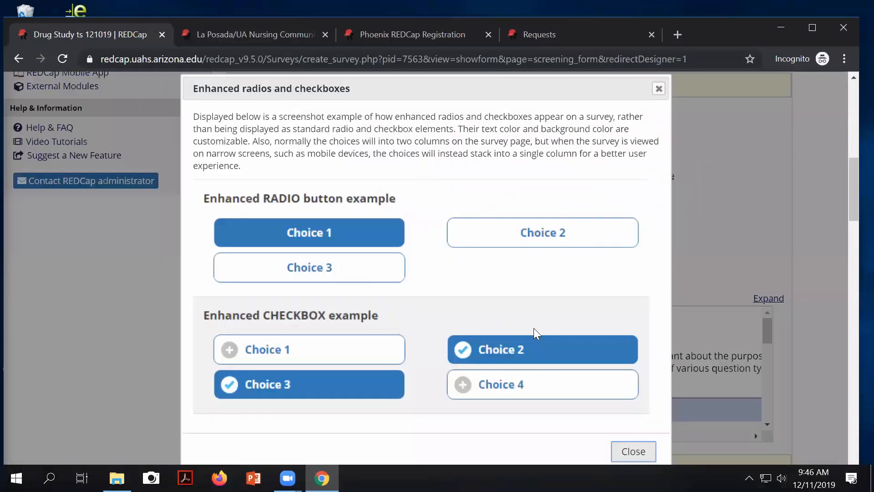
pyautogui.click(659, 90)
pyautogui.scroll(-1, 601, 191)
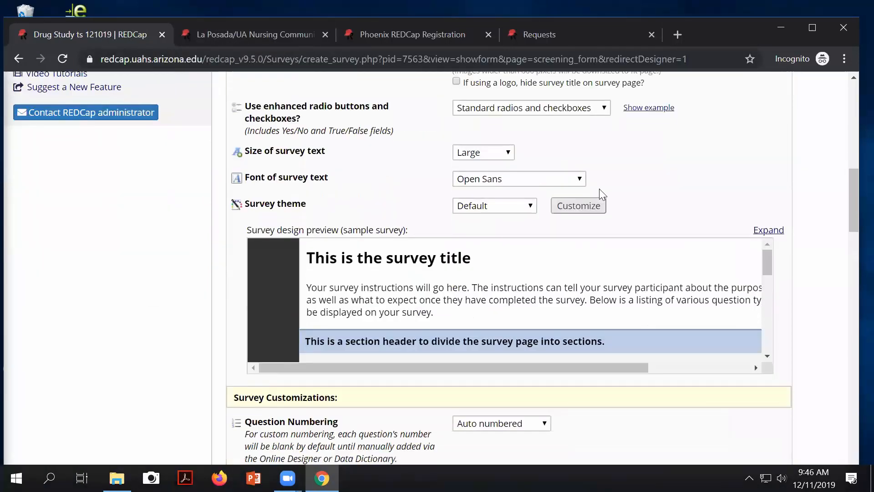
pyautogui.click(509, 154)
pyautogui.click(510, 154)
pyautogui.click(248, 33)
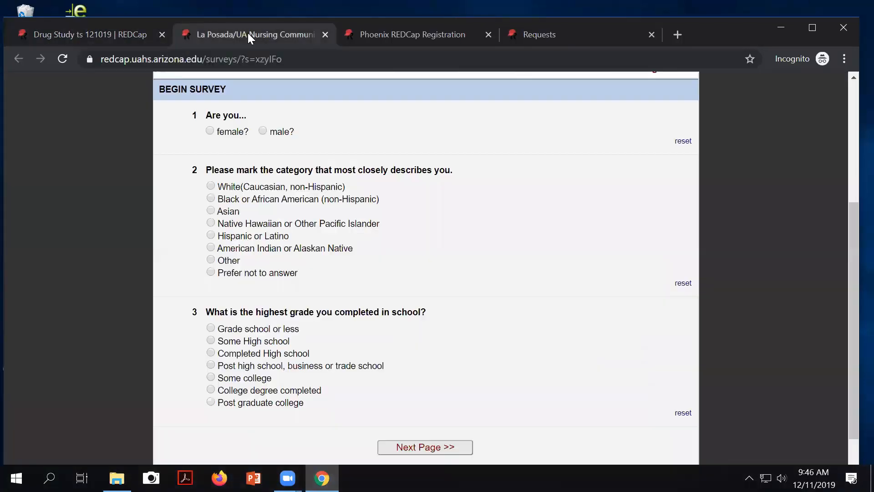
pyautogui.scroll(5, 592, 178)
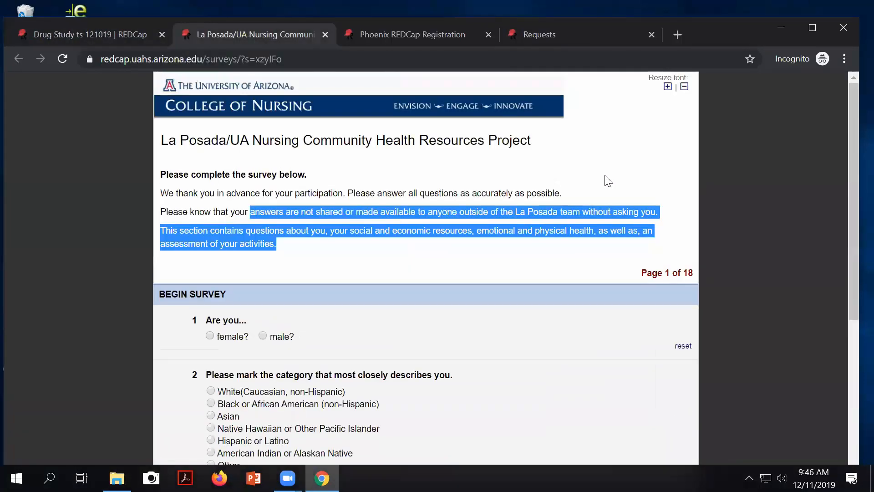
pyautogui.click(668, 87)
pyautogui.click(667, 87)
pyautogui.click(667, 88)
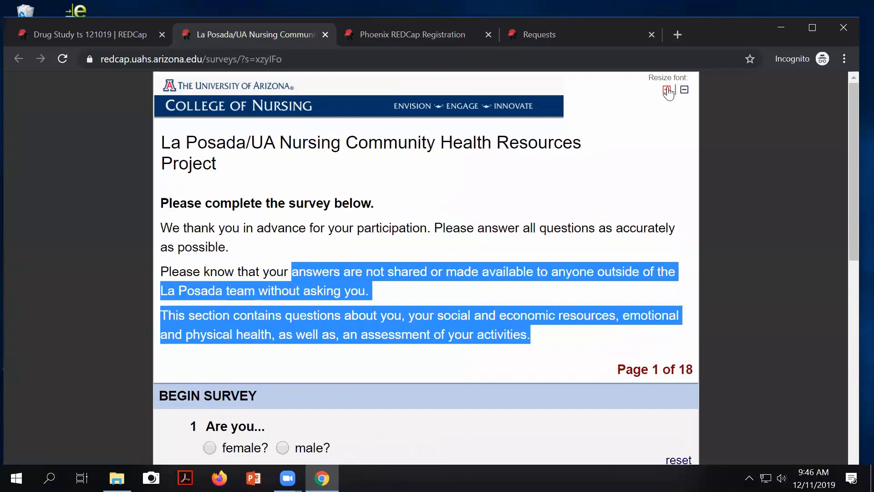
pyautogui.click(667, 89)
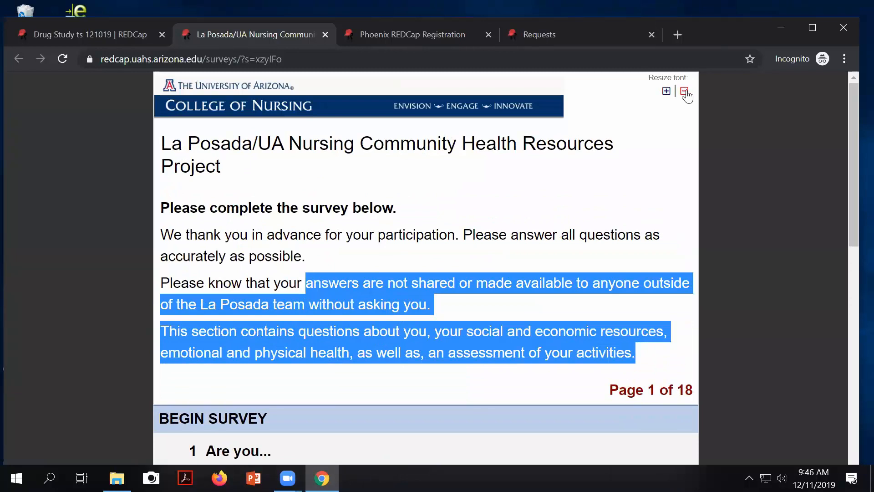
pyautogui.click(687, 92)
pyautogui.click(686, 92)
pyautogui.click(685, 92)
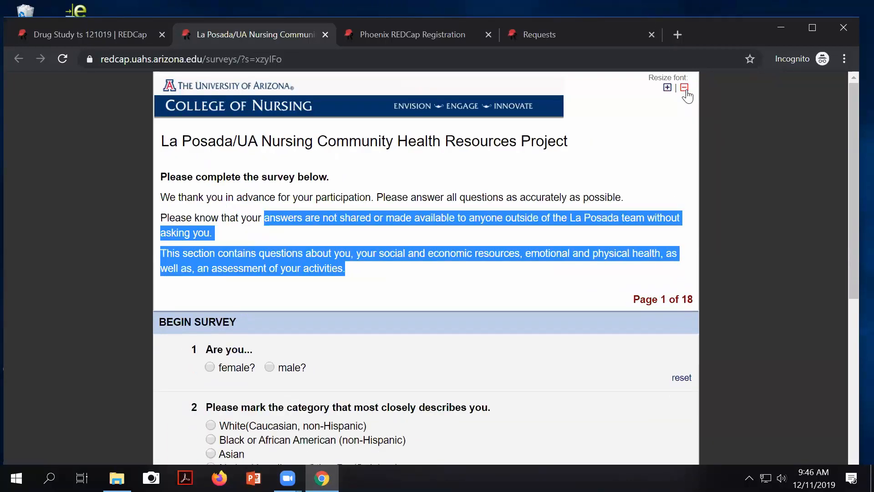
pyautogui.click(687, 92)
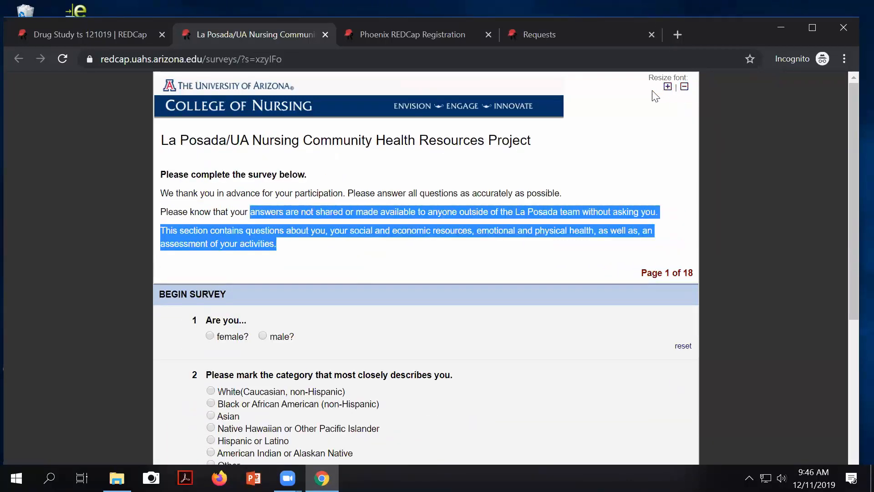
pyautogui.click(668, 87)
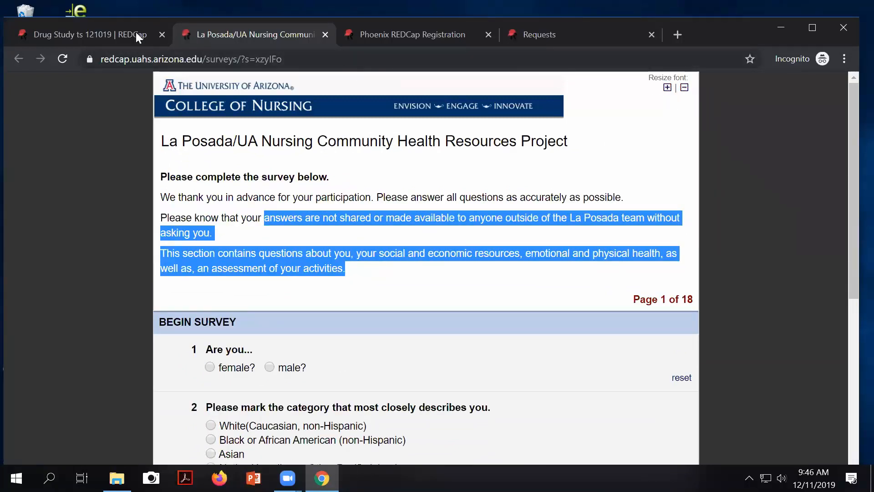
pyautogui.click(118, 31)
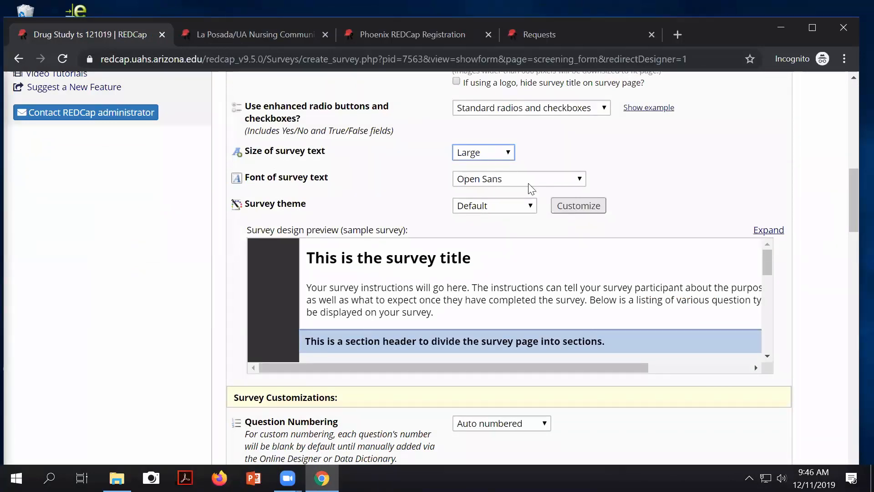
# Step: Keep the Open Sans font, try Blue Skies, Flat White and Plum themes, then choose Red Brick
pyautogui.click(581, 179)
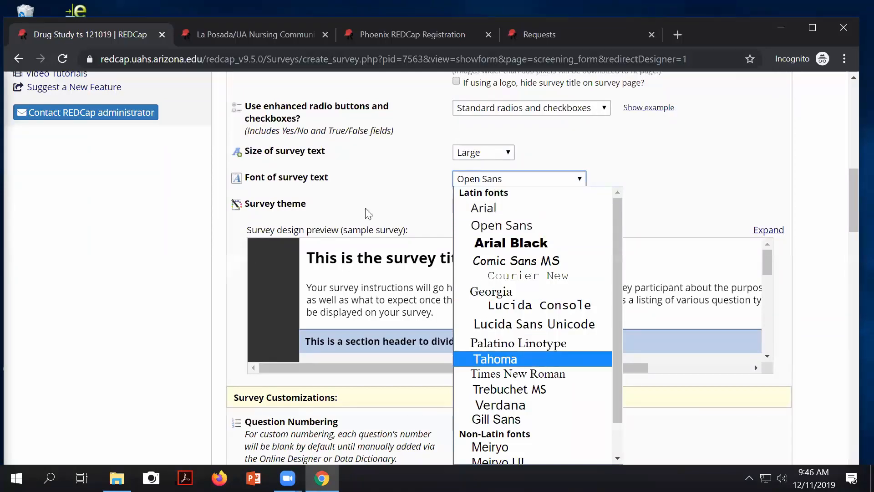
pyautogui.click(319, 205)
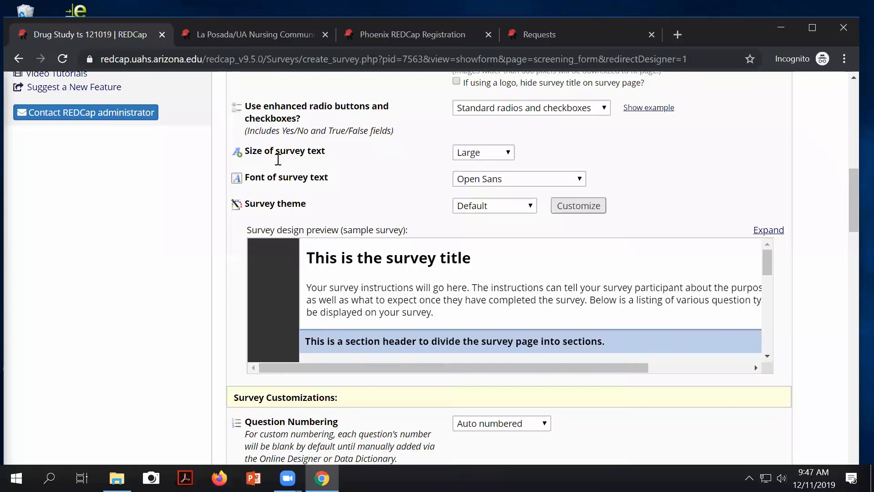
pyautogui.click(501, 205)
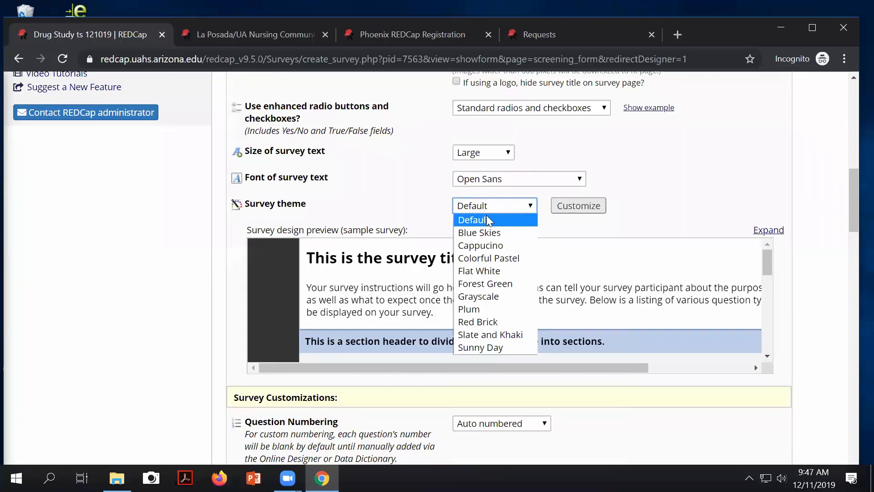
pyautogui.click(479, 231)
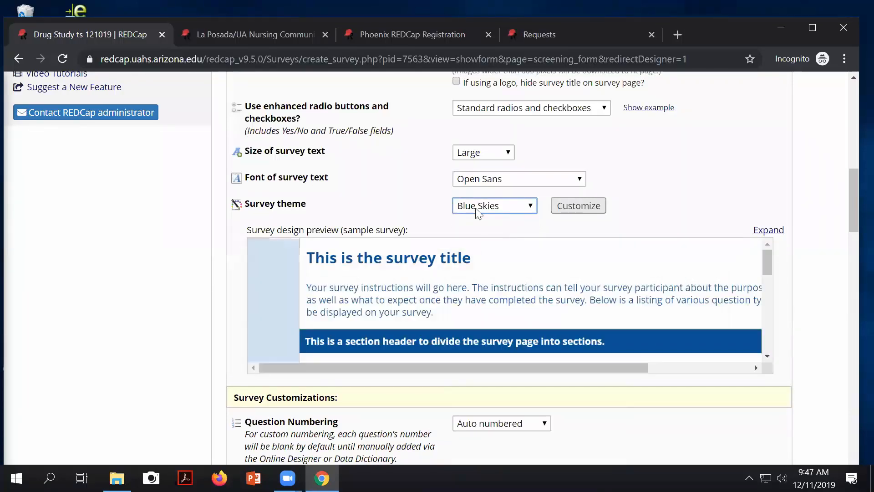
pyautogui.click(478, 207)
pyautogui.click(479, 270)
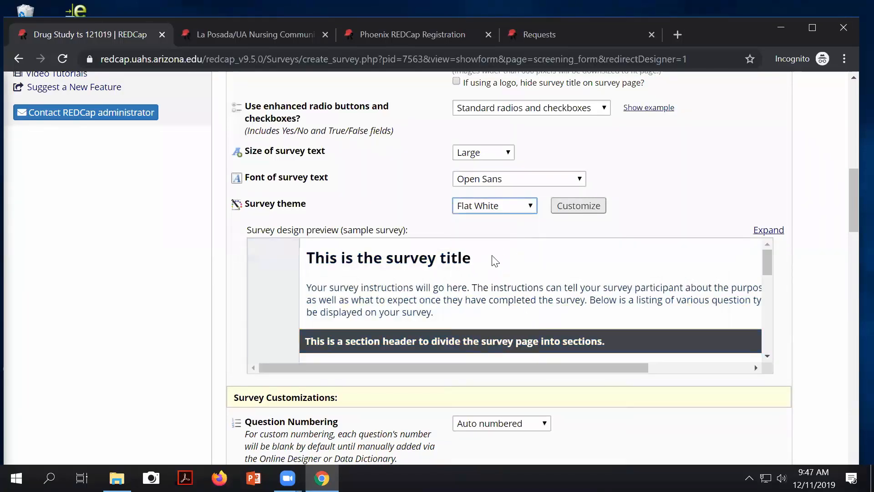
pyautogui.click(482, 207)
pyautogui.click(483, 309)
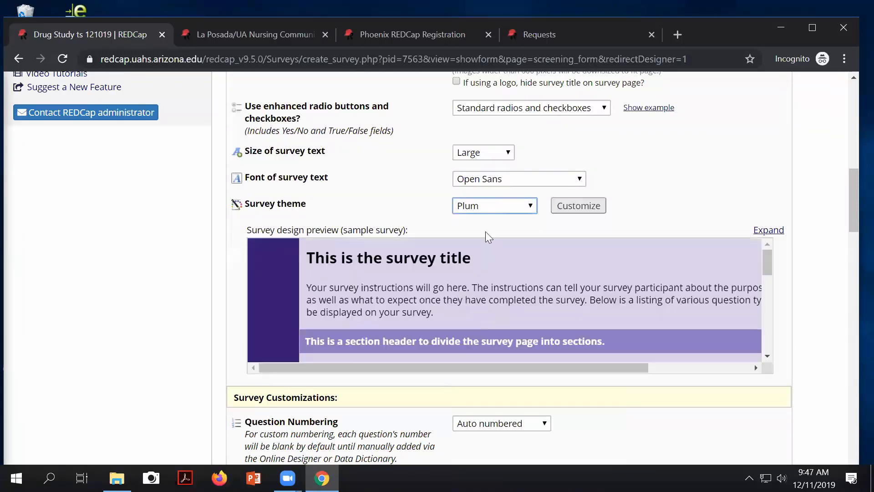
pyautogui.click(483, 206)
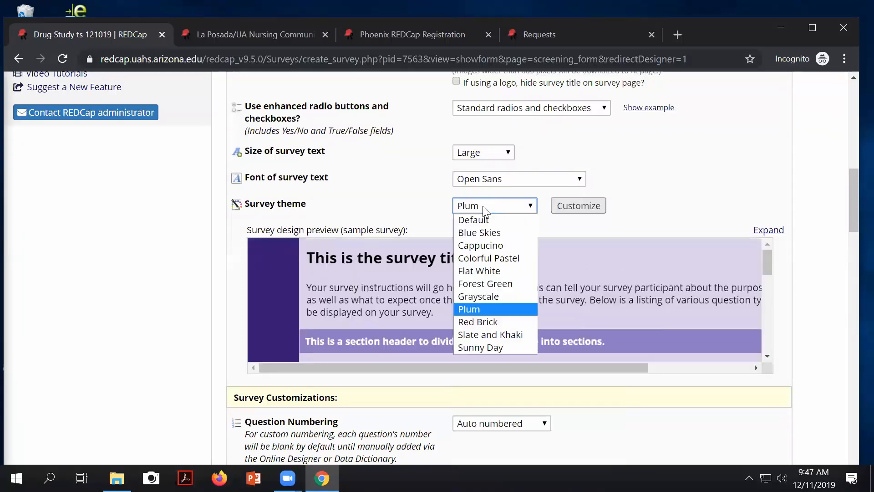
pyautogui.click(478, 322)
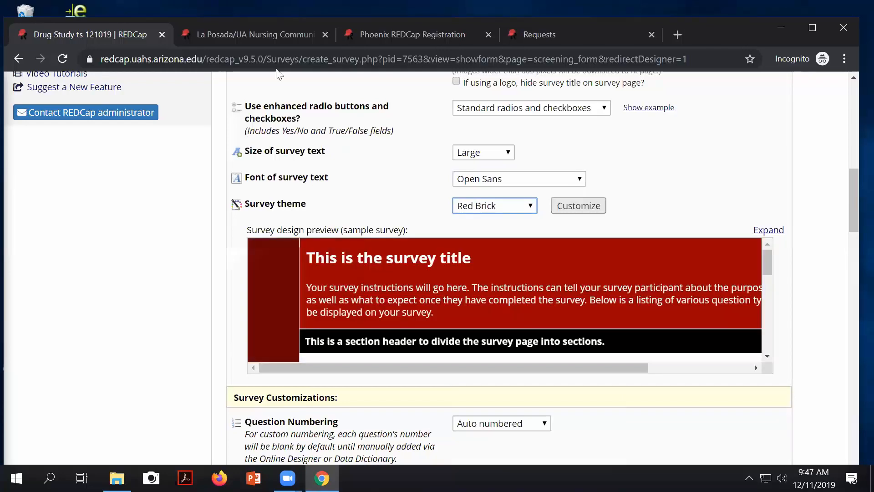
pyautogui.click(227, 31)
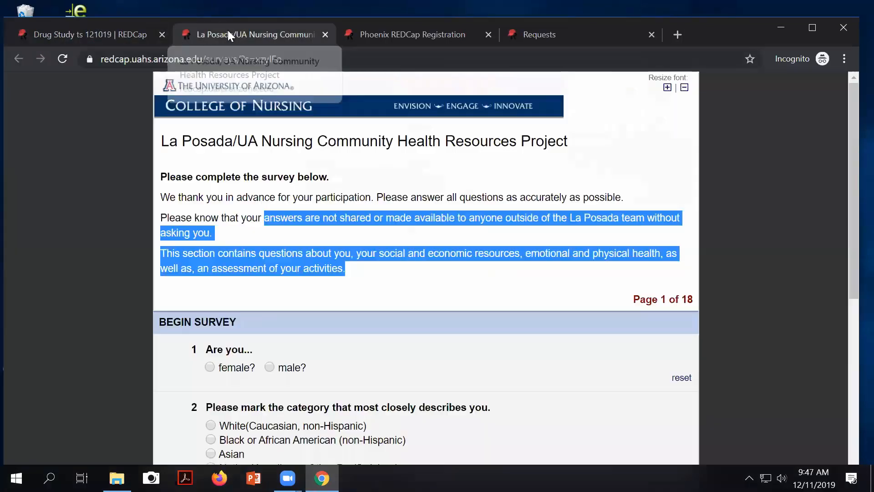
pyautogui.click(360, 277)
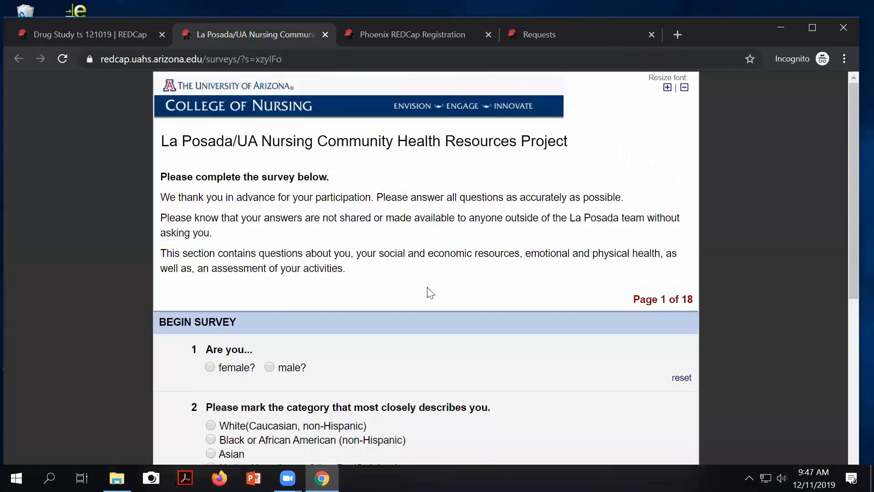
pyautogui.scroll(-7, 427, 289)
pyautogui.scroll(8, 427, 287)
pyautogui.click(379, 38)
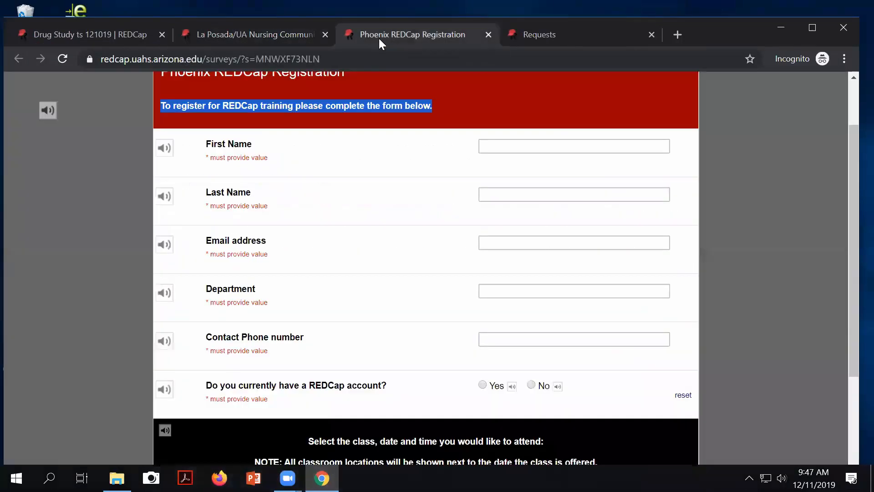
pyautogui.scroll(2, 395, 241)
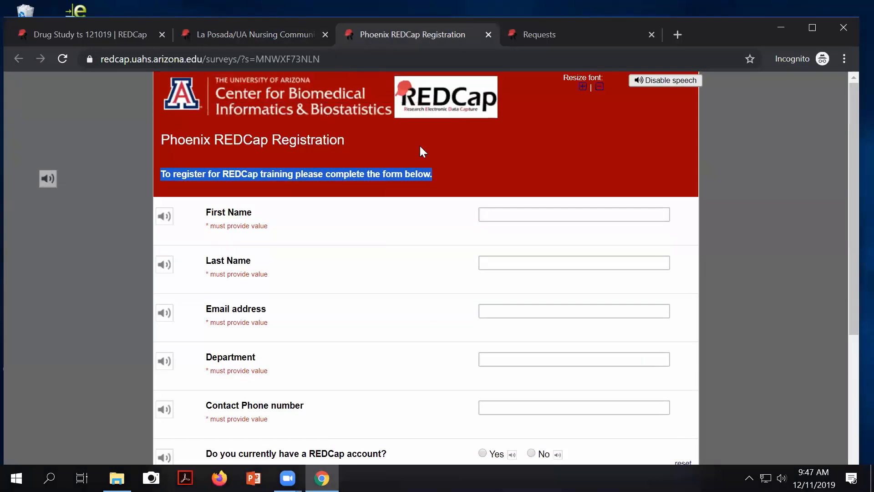
pyautogui.click(551, 36)
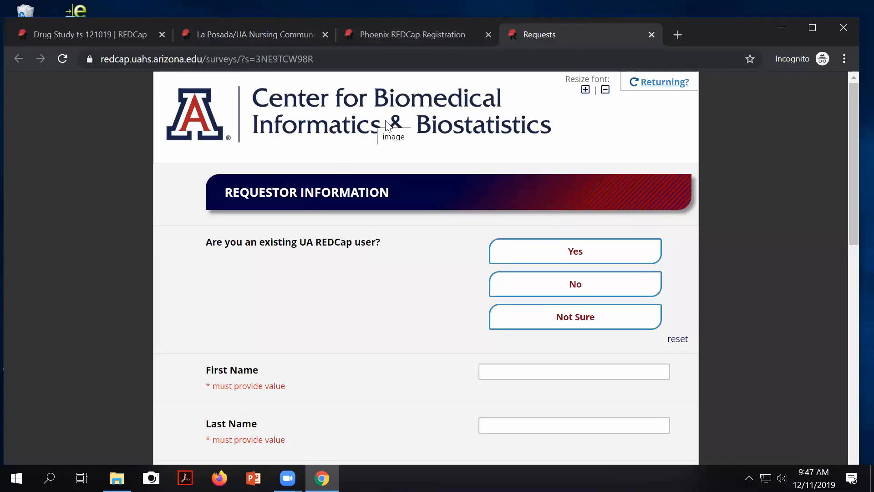
pyautogui.click(86, 28)
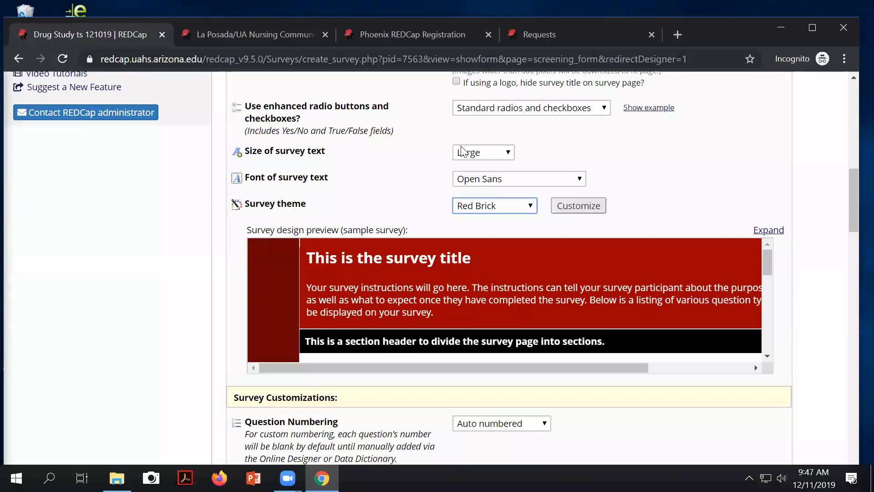
# Step: Start customizing the Red Brick theme colours, then cancel saving and exit customization
pyautogui.scroll(-1, 367, 293)
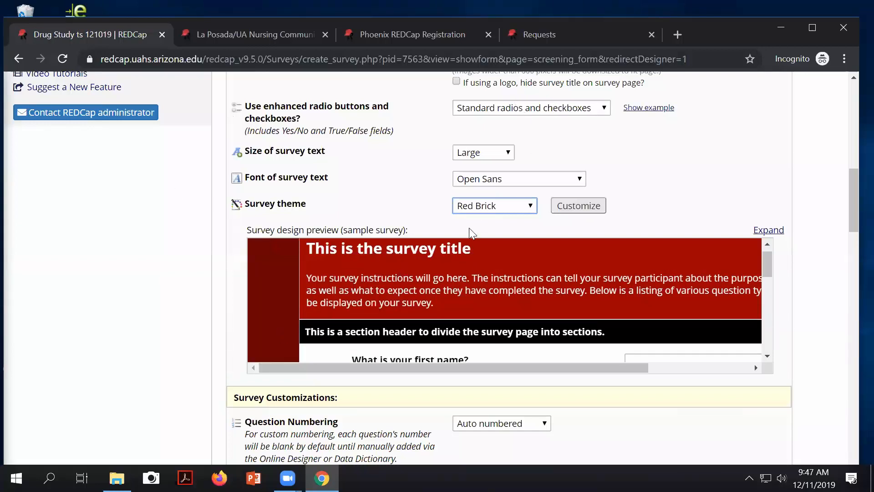
pyautogui.click(573, 205)
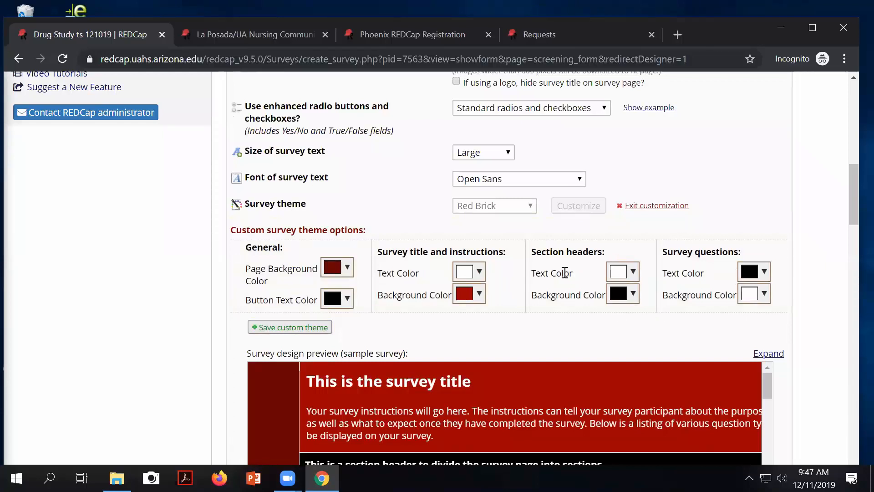
pyautogui.scroll(2, 532, 201)
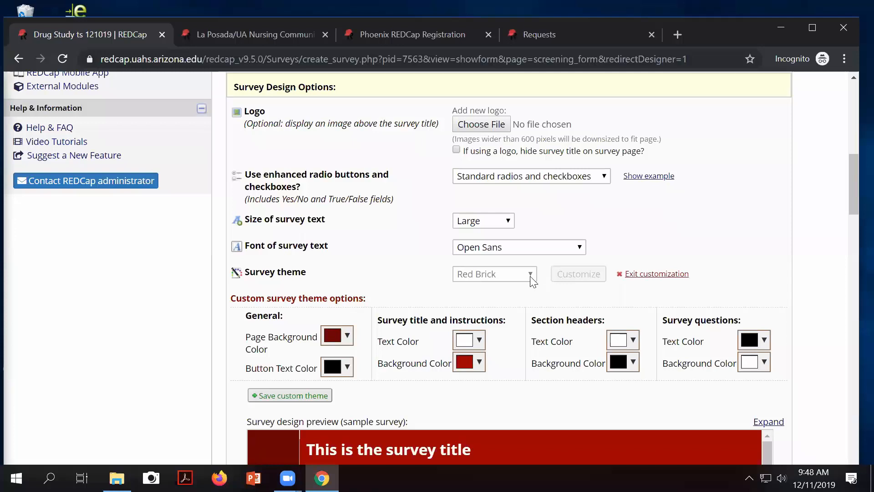
pyautogui.scroll(-3, 558, 268)
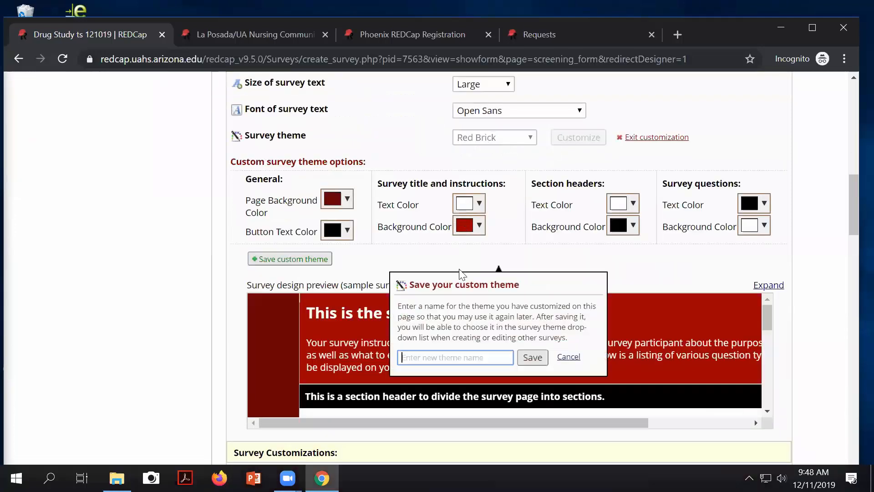
pyautogui.click(568, 357)
pyautogui.scroll(1, 482, 267)
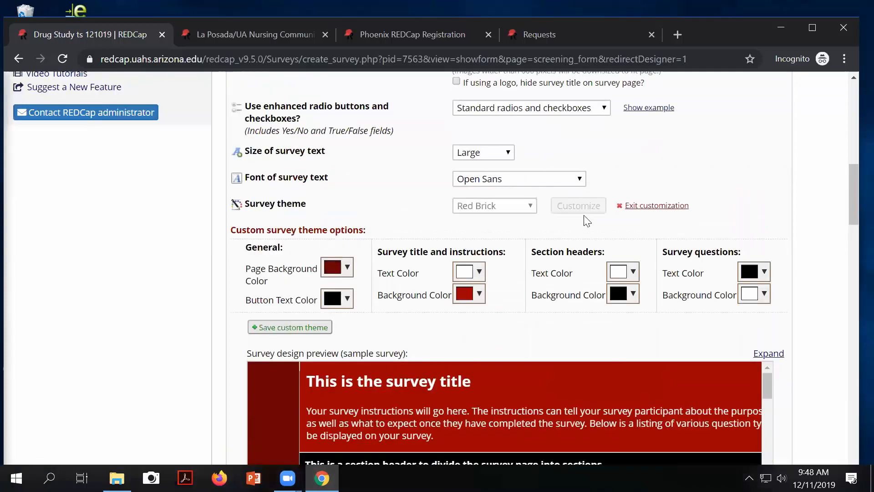
pyautogui.click(664, 207)
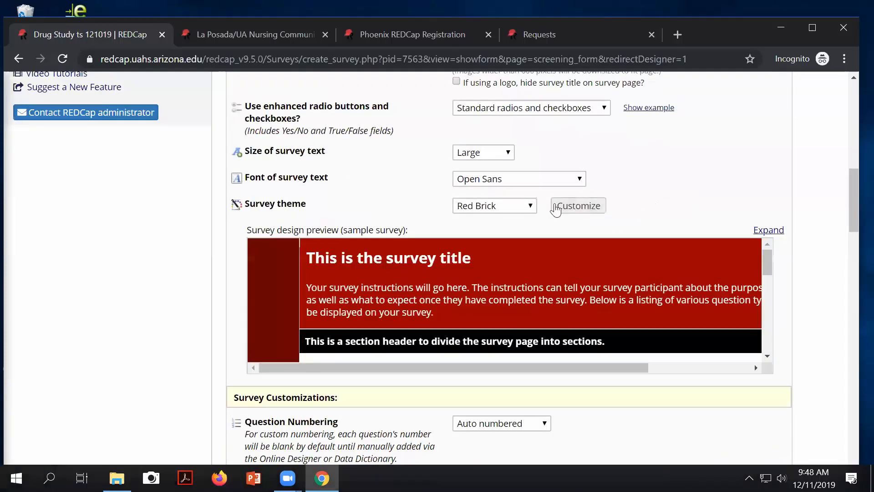
# Step: Set the survey theme to Default
pyautogui.click(521, 209)
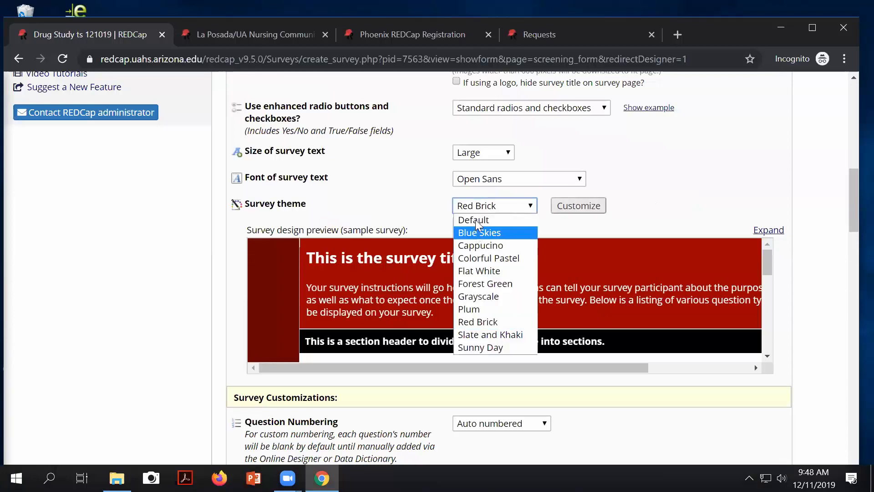
pyautogui.click(475, 219)
pyautogui.scroll(-4, 652, 210)
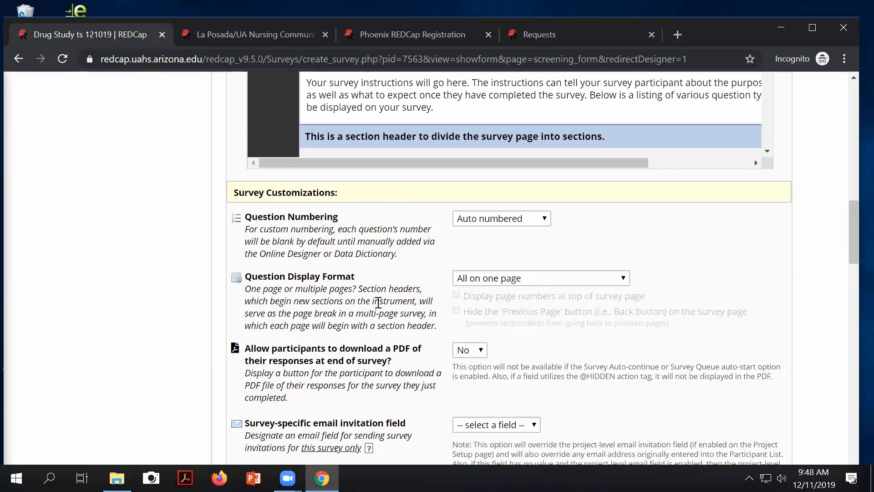
# Step: Review the Question Display Format choices, then return to the La Posada/UA Nursing survey
pyautogui.scroll(-3, 377, 303)
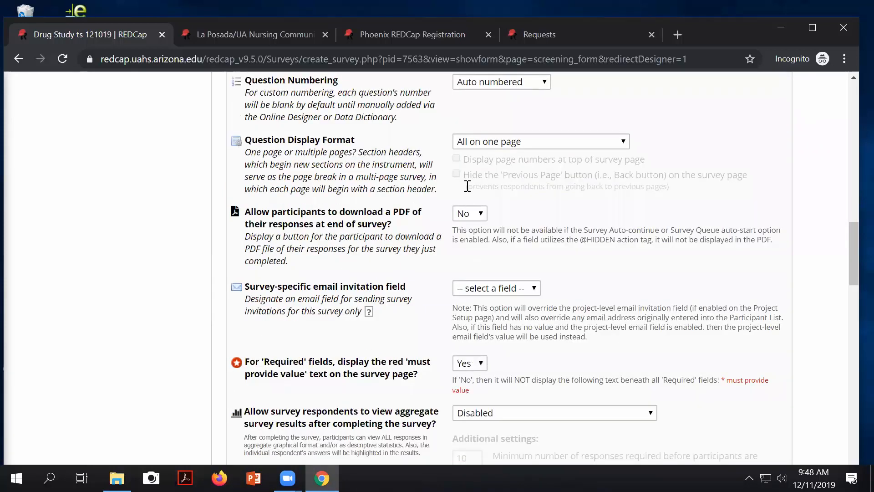
pyautogui.click(540, 144)
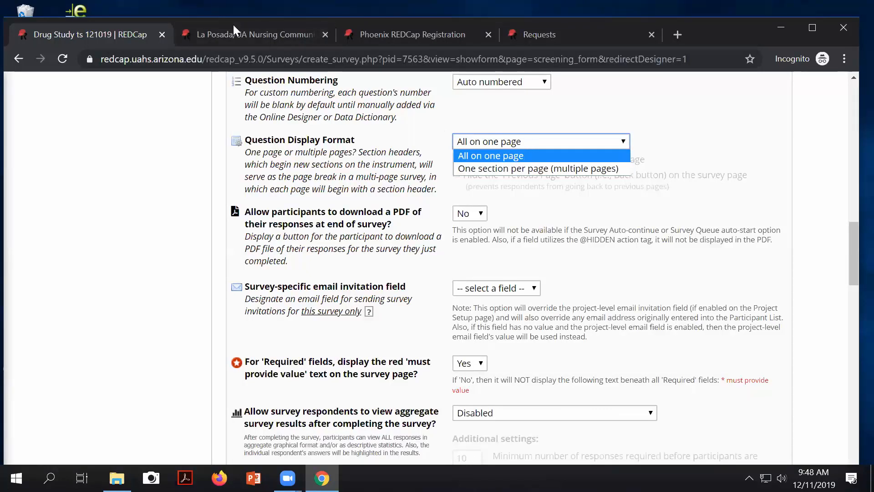
pyautogui.click(219, 34)
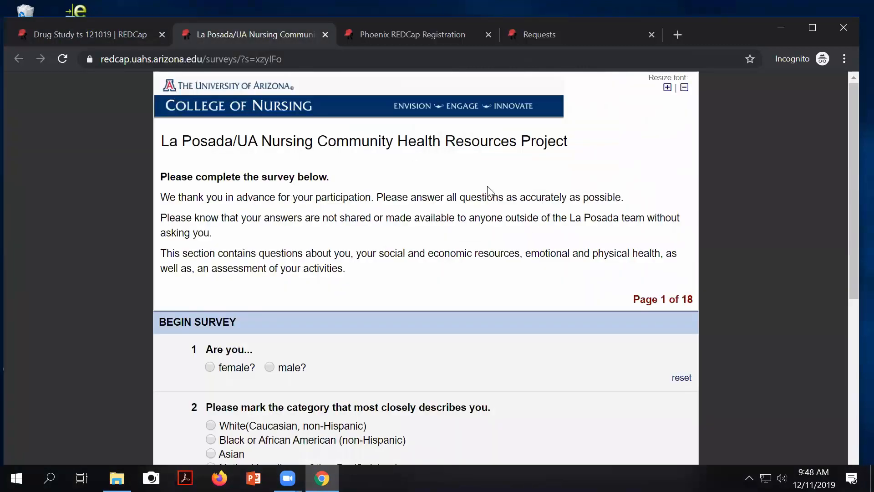
# Step: Highlight the La Posada survey's Page 1 of 18 counter and move on to page 2
pyautogui.scroll(-3, 347, 163)
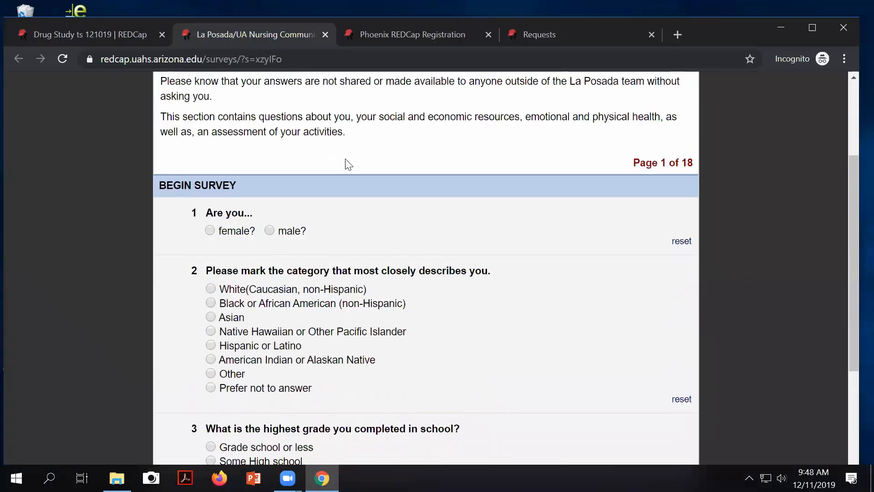
pyautogui.scroll(-4, 347, 163)
pyautogui.scroll(2, 313, 318)
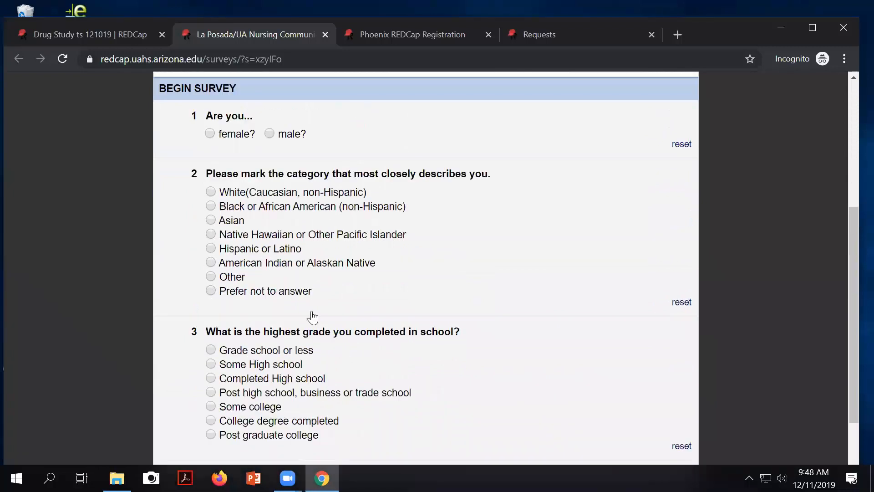
pyautogui.scroll(1, 313, 317)
pyautogui.scroll(2, 610, 162)
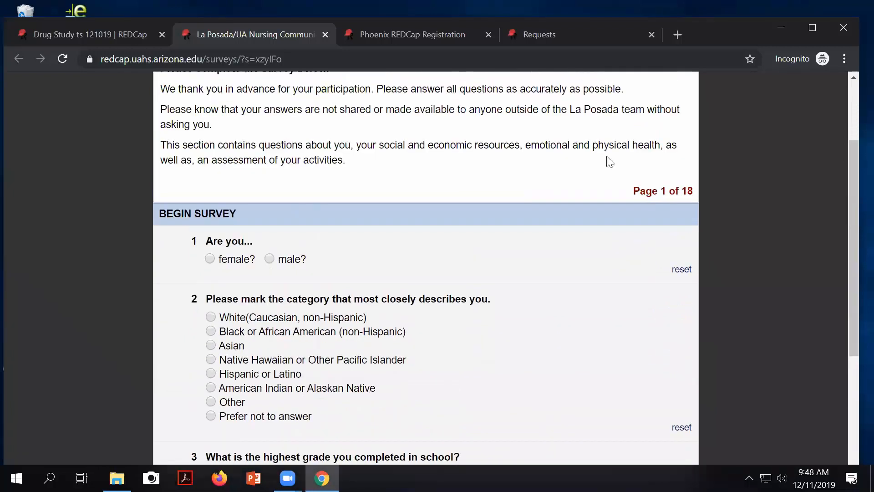
pyautogui.moveTo(632, 191); pyautogui.dragTo(669, 189)
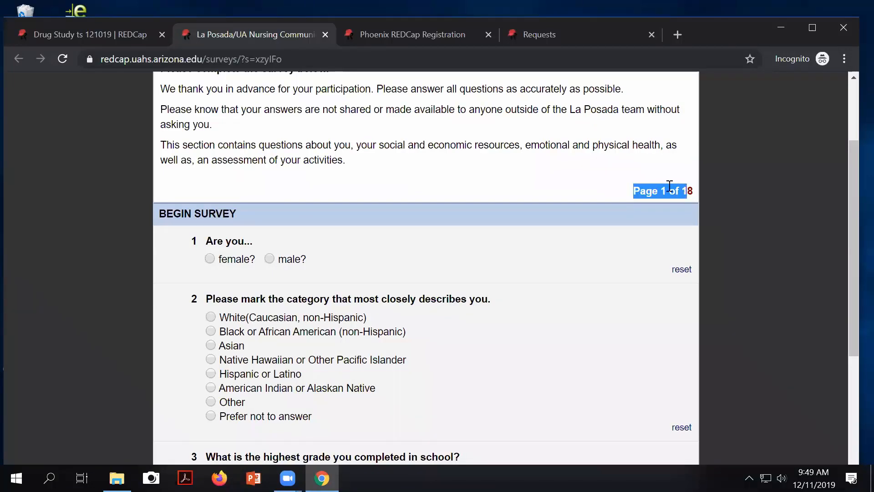
pyautogui.scroll(-3, 650, 198)
pyautogui.click(439, 403)
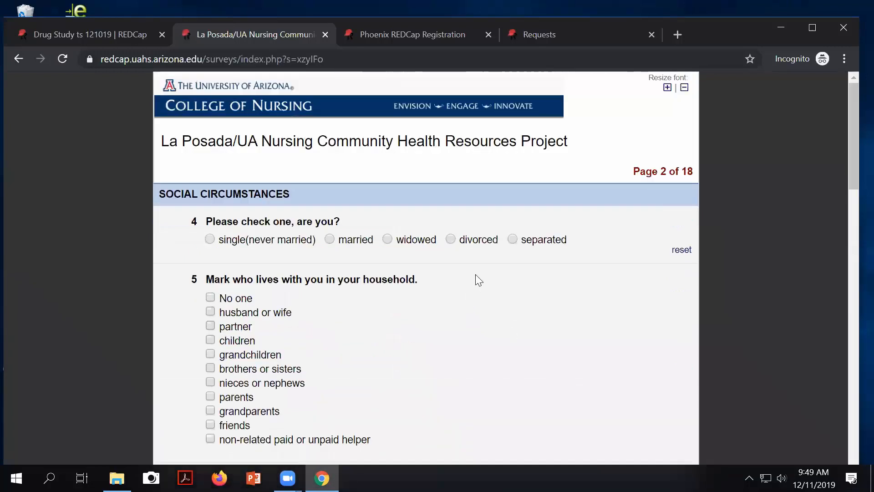
pyautogui.scroll(-3, 474, 279)
pyautogui.scroll(-3, 490, 322)
pyautogui.scroll(-9, 489, 321)
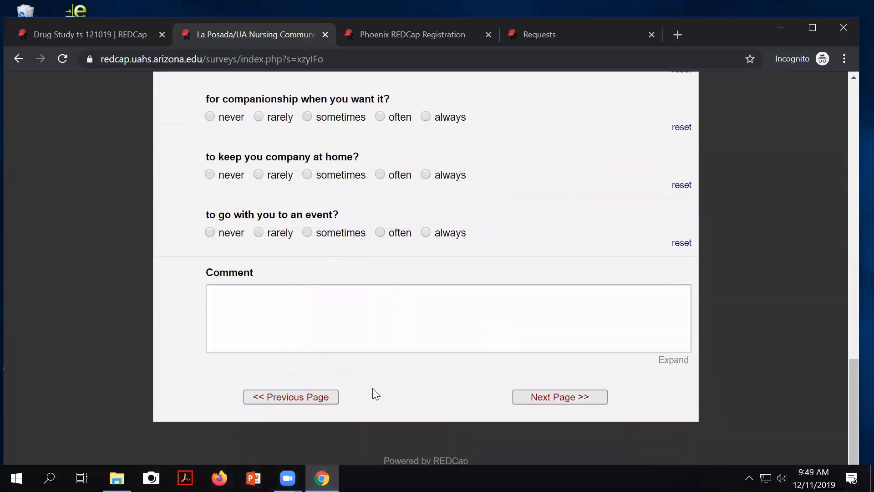
pyautogui.scroll(5, 409, 269)
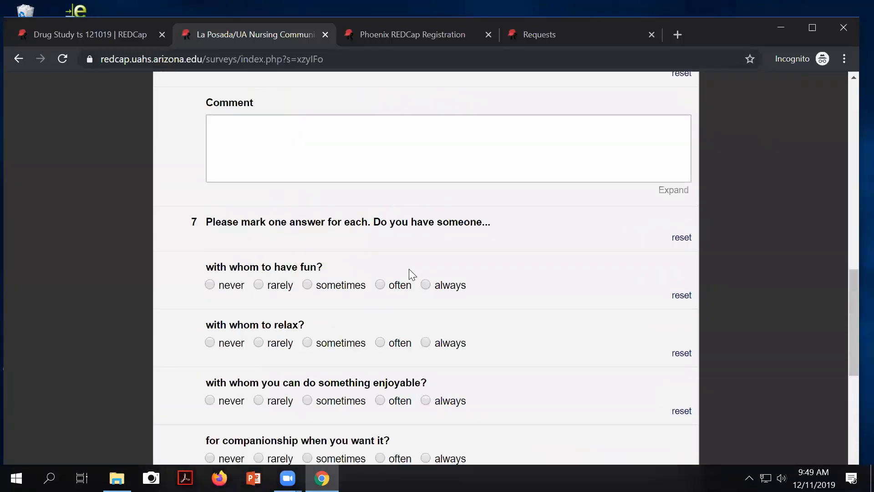
pyautogui.scroll(5, 410, 270)
pyautogui.scroll(3, 408, 268)
pyautogui.scroll(-10, 409, 268)
pyautogui.scroll(-3, 399, 280)
pyautogui.scroll(3, 478, 347)
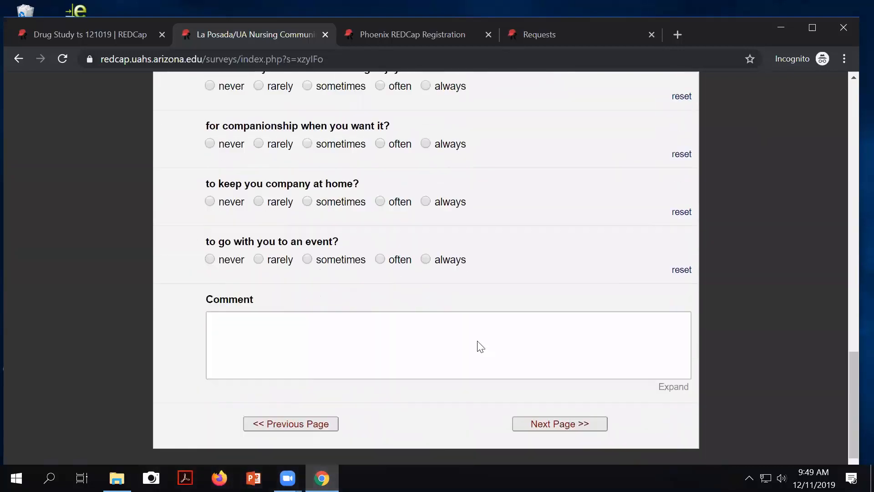
pyautogui.scroll(-1, 578, 415)
pyautogui.scroll(-2, 577, 416)
# Step: Advance the La Posada survey to page 4 of 18, then return to the Drug Study settings
pyautogui.click(570, 397)
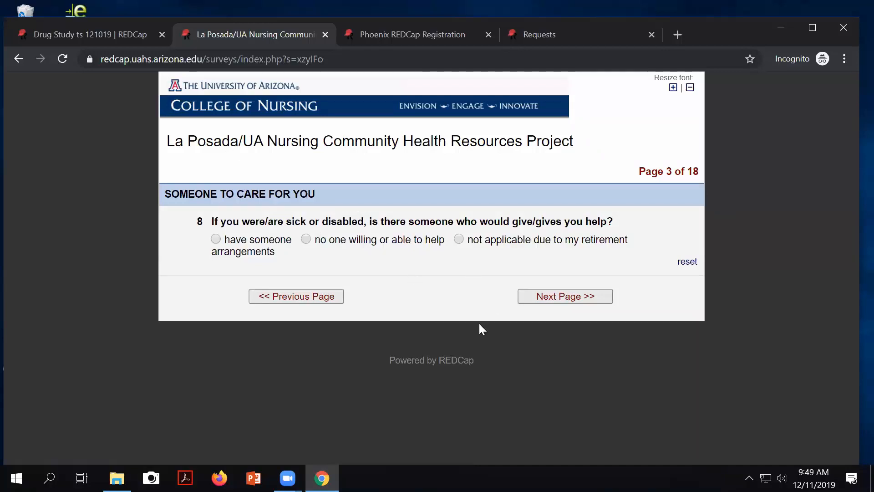
pyautogui.click(541, 297)
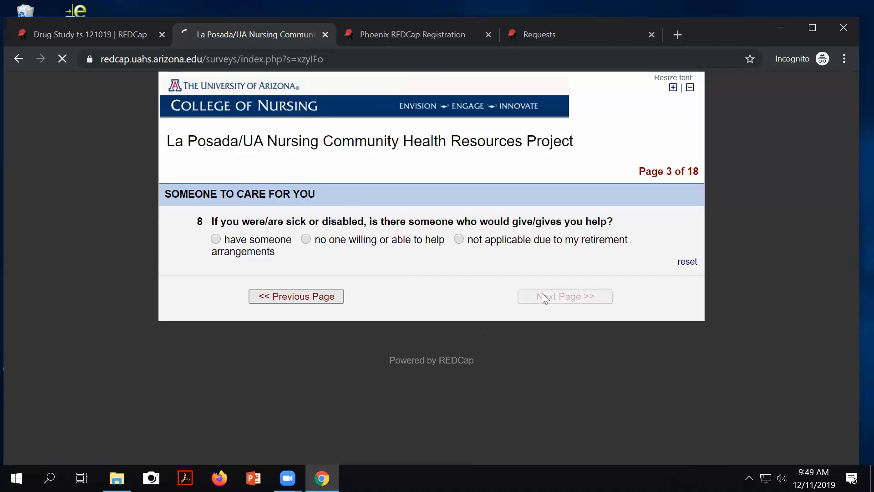
pyautogui.scroll(-3, 430, 244)
pyautogui.scroll(-2, 431, 245)
pyautogui.scroll(5, 431, 245)
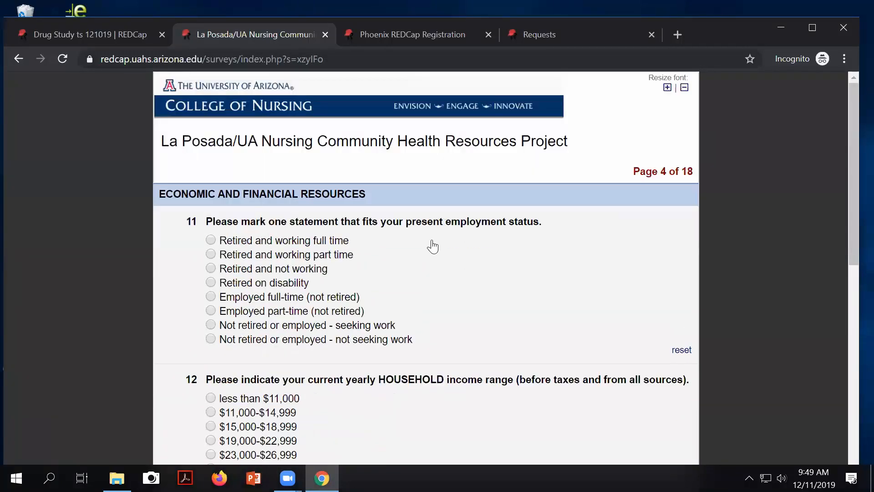
pyautogui.click(69, 32)
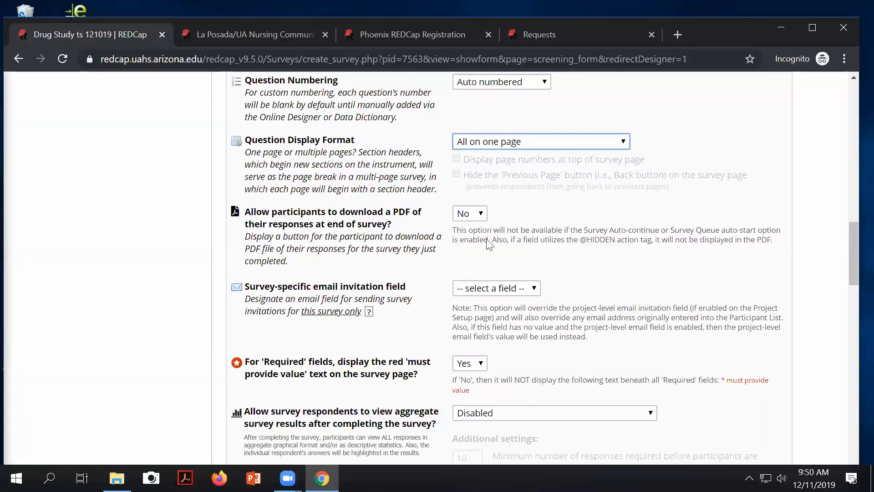
pyautogui.scroll(-4, 422, 310)
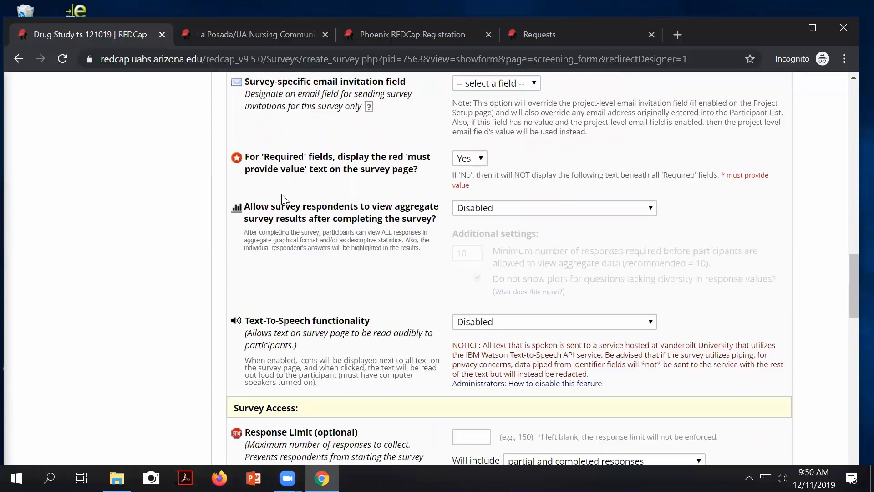
pyautogui.moveTo(270, 156); pyautogui.dragTo(416, 168)
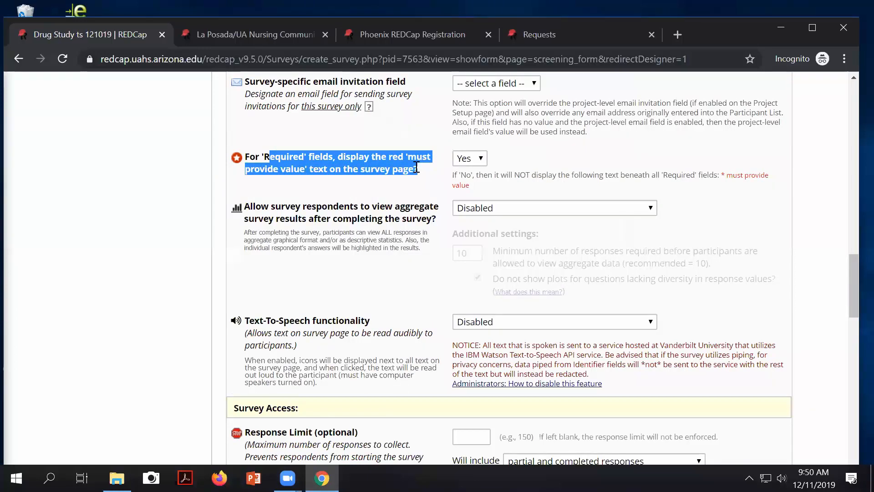
pyautogui.click(726, 175)
pyautogui.moveTo(729, 174); pyautogui.dragTo(761, 174)
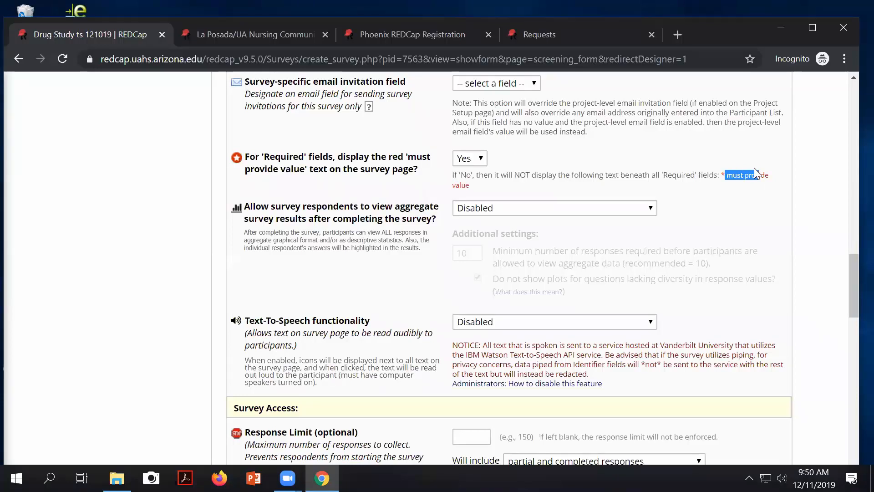
pyautogui.moveTo(755, 168); pyautogui.dragTo(759, 172)
pyautogui.scroll(-1, 592, 155)
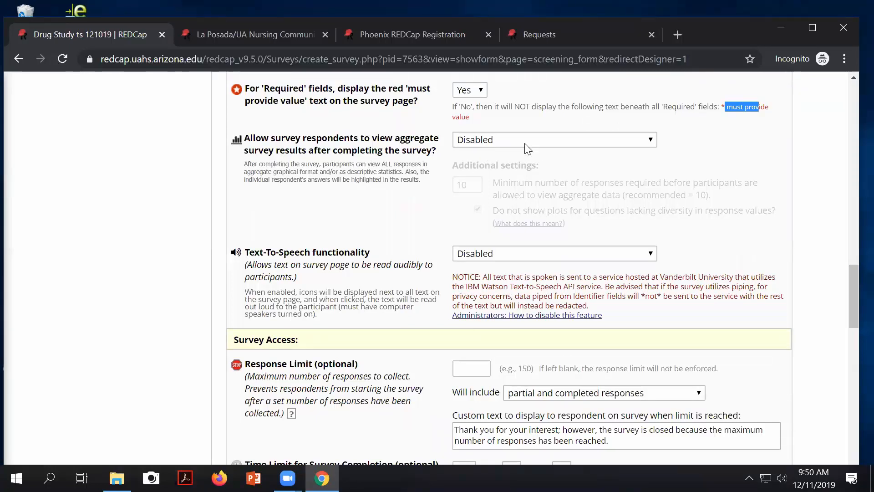
# Step: Try Graphical Plots only for aggregate results, then set respondents' access to aggregate results to Disabled
pyautogui.click(502, 139)
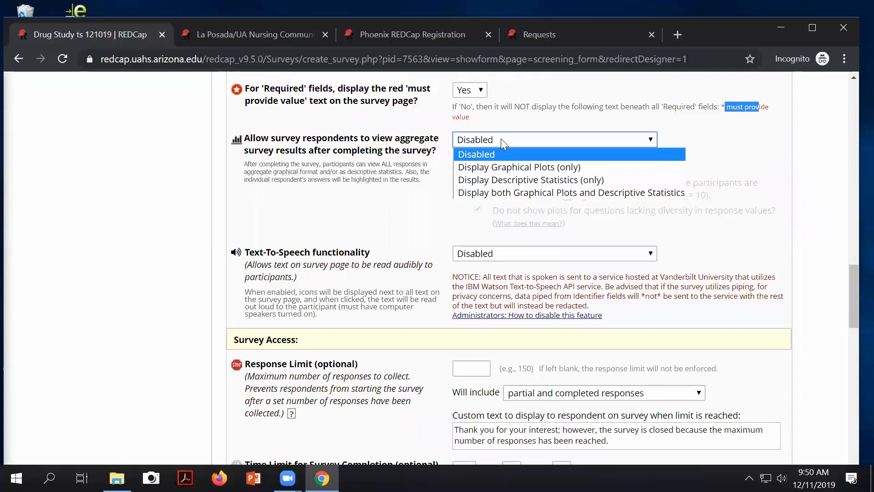
pyautogui.click(501, 140)
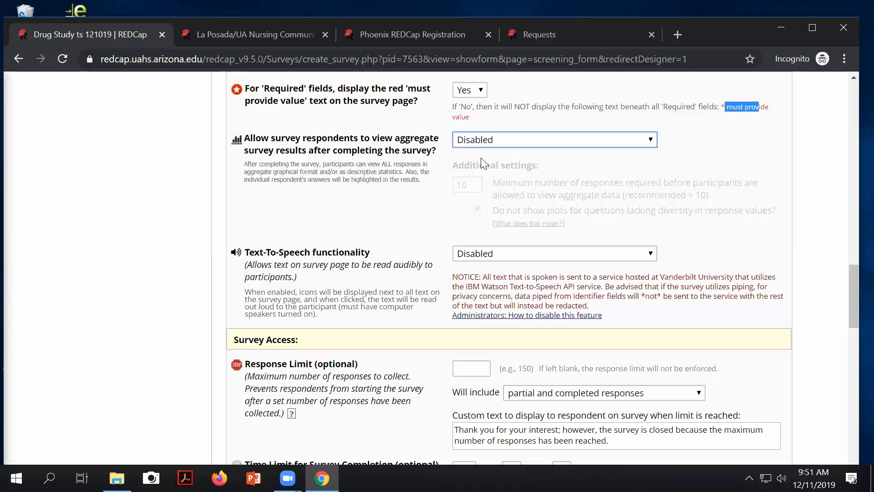
pyautogui.click(510, 140)
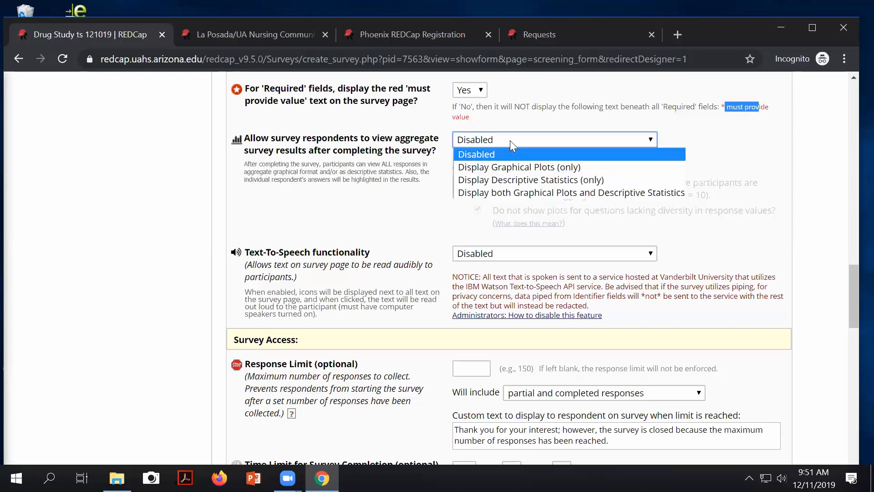
pyautogui.click(498, 172)
pyautogui.scroll(-1, 546, 146)
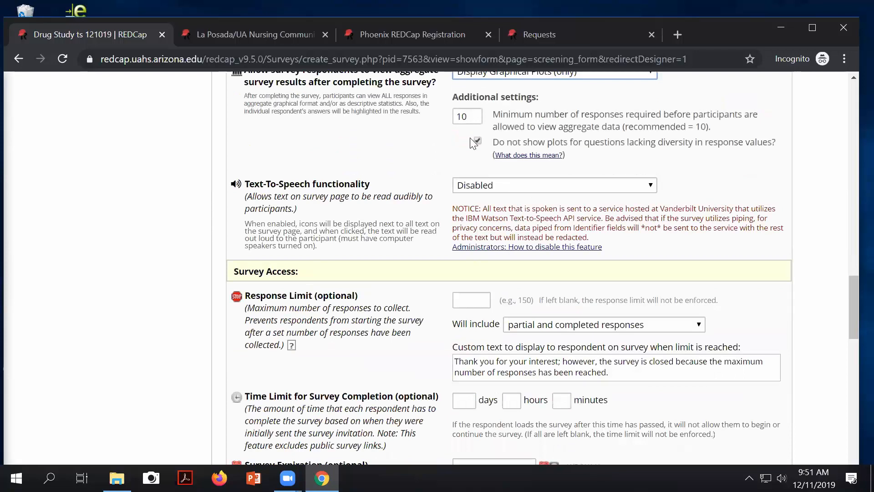
pyautogui.scroll(1, 568, 132)
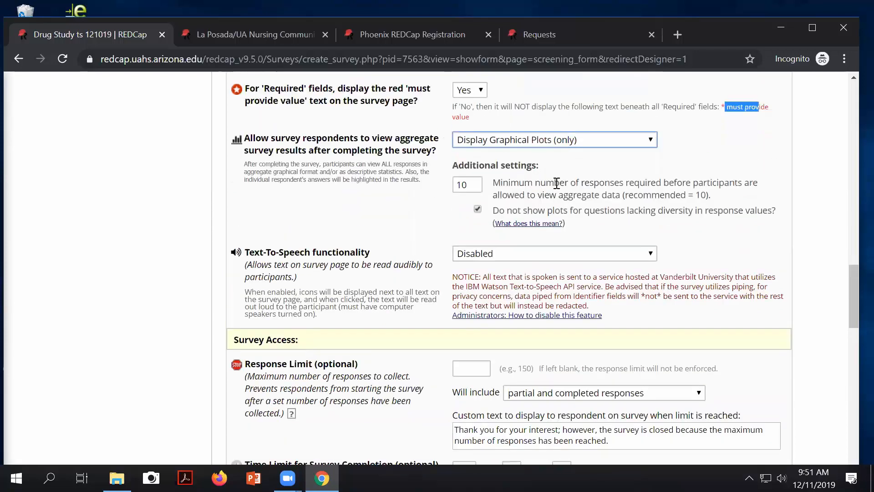
pyautogui.click(605, 140)
pyautogui.click(525, 155)
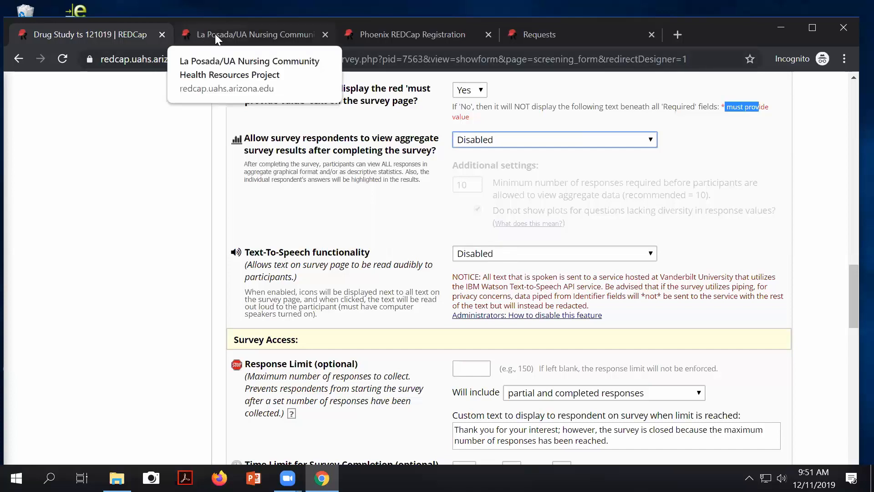
pyautogui.click(389, 35)
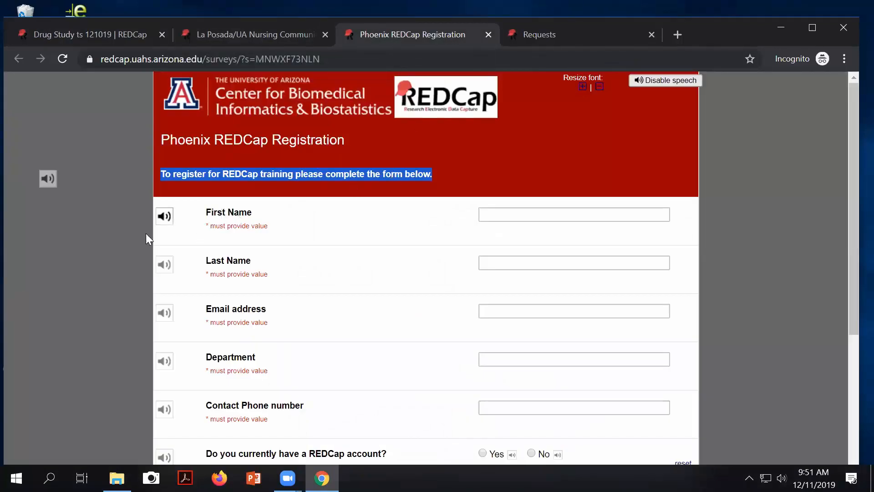
pyautogui.click(164, 217)
pyautogui.click(56, 31)
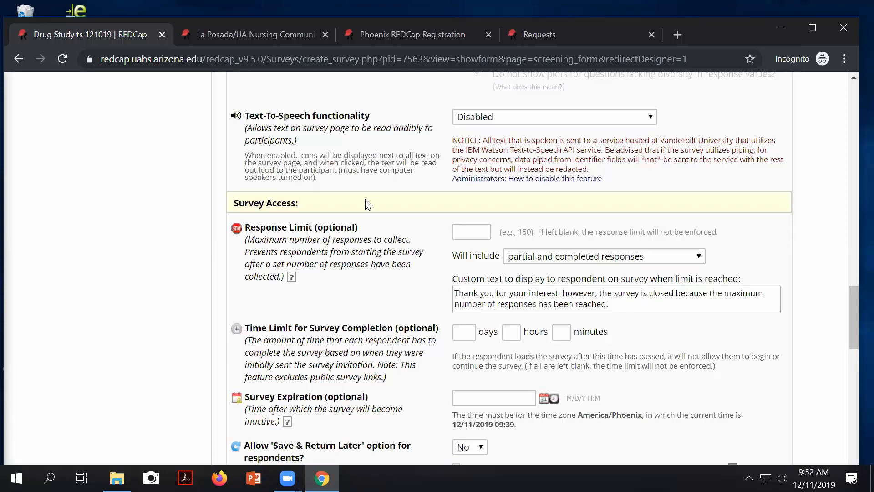
pyautogui.click(591, 259)
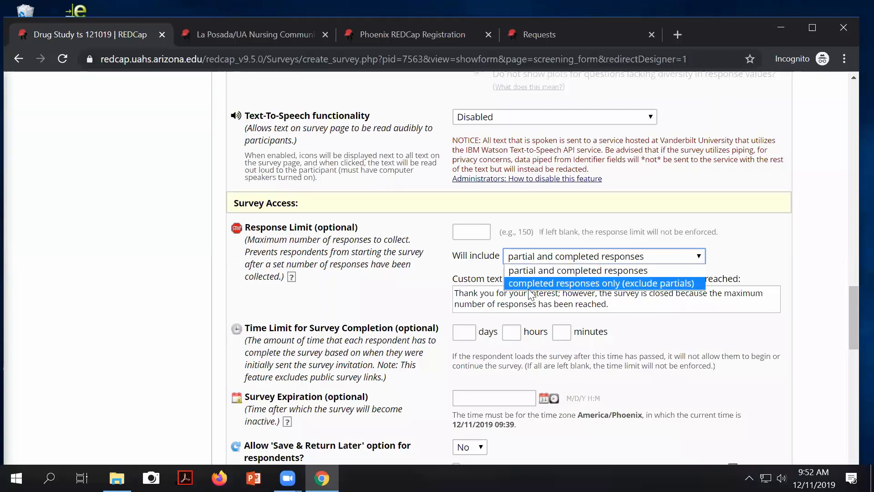
pyautogui.click(744, 245)
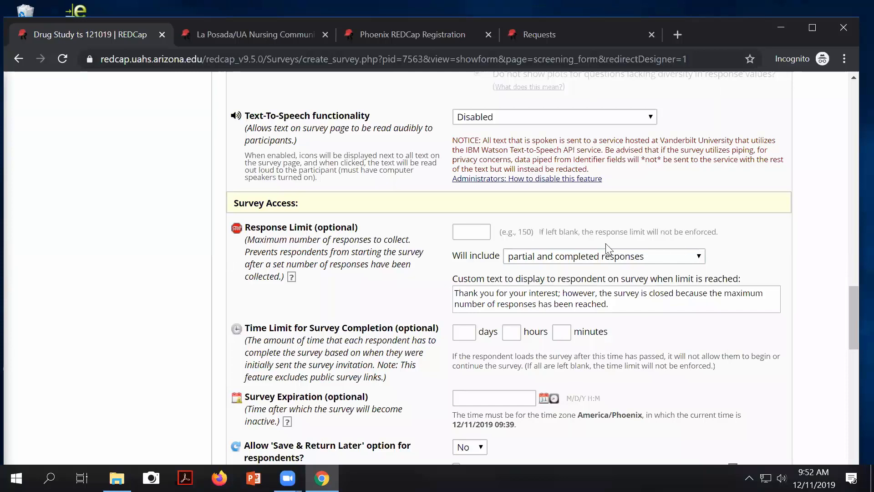
pyautogui.scroll(-1, 570, 363)
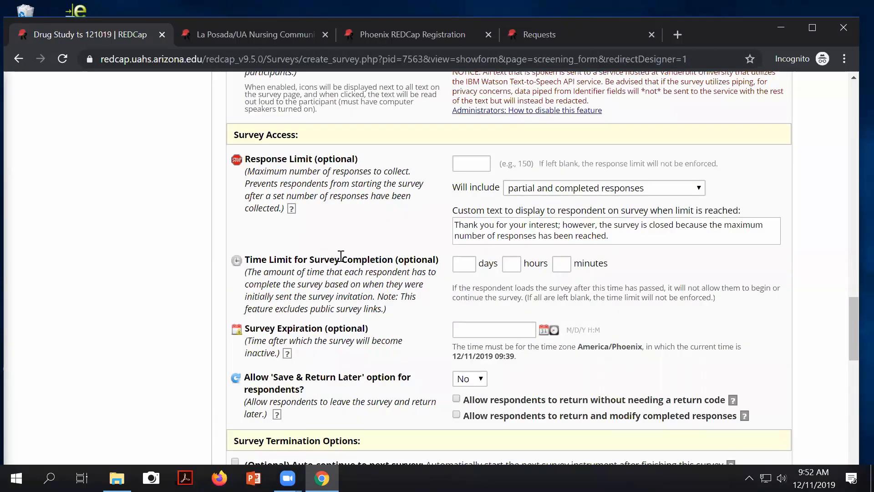
pyautogui.moveTo(342, 259); pyautogui.dragTo(409, 260)
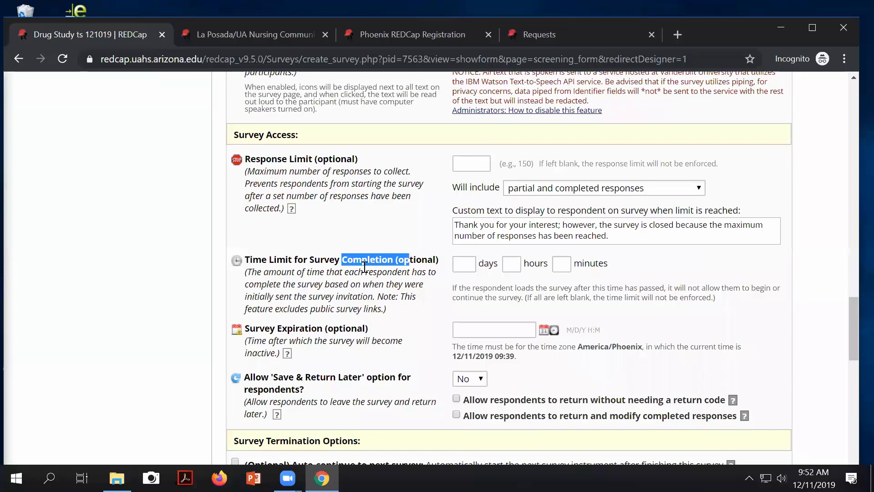
pyautogui.scroll(-3, 364, 267)
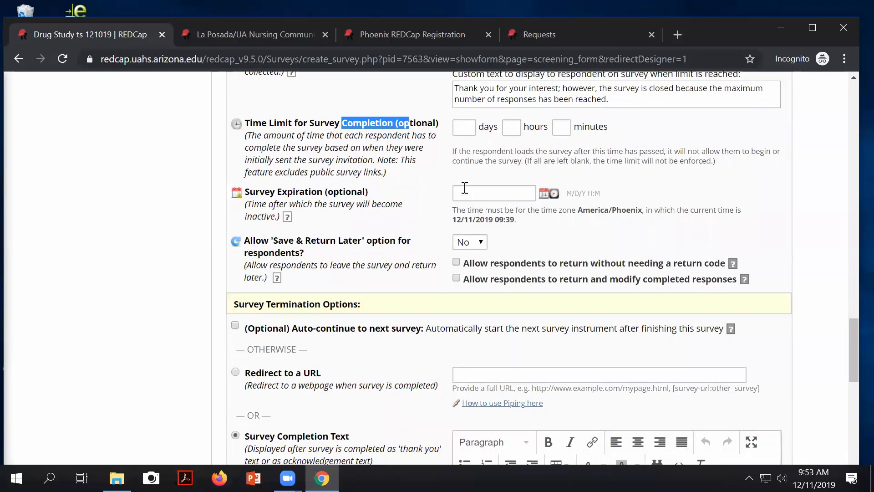
pyautogui.click(514, 192)
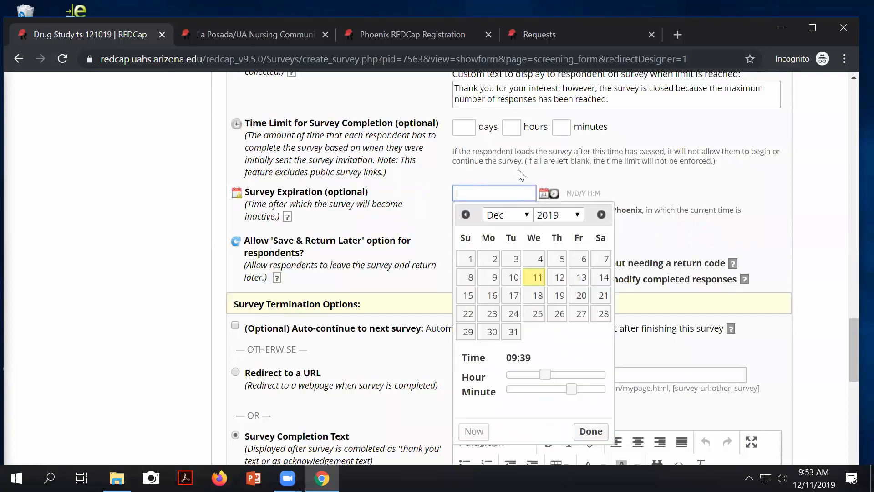
pyautogui.click(836, 176)
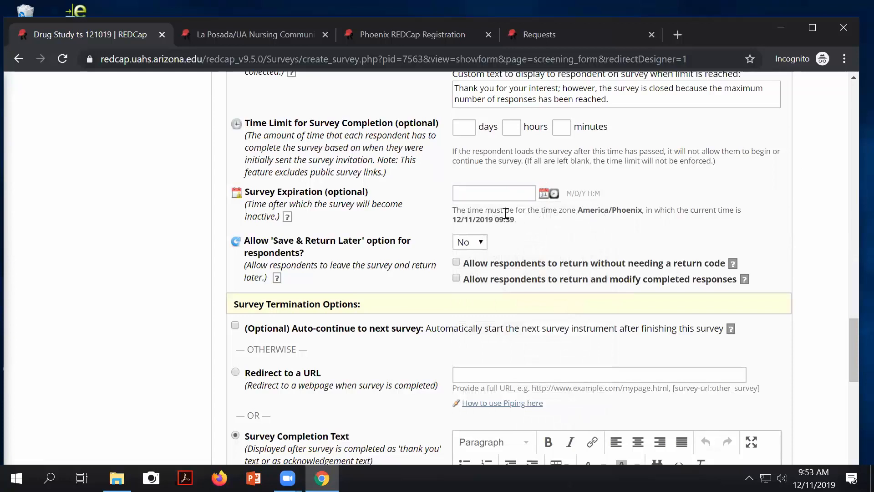
pyautogui.scroll(-2, 505, 213)
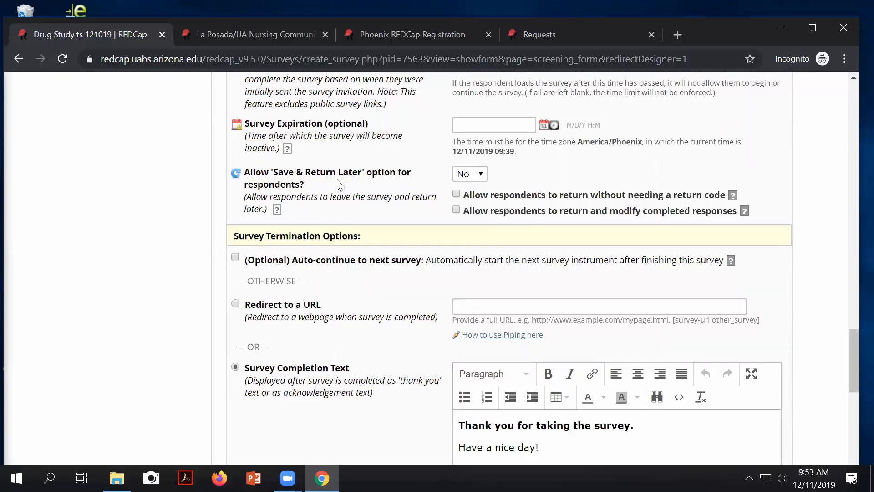
# Step: Browse page 4 of 18 of the La Posada/UA Nursing survey and its Economic and Financial Resources questions
pyautogui.click(230, 32)
pyautogui.scroll(-10, 398, 213)
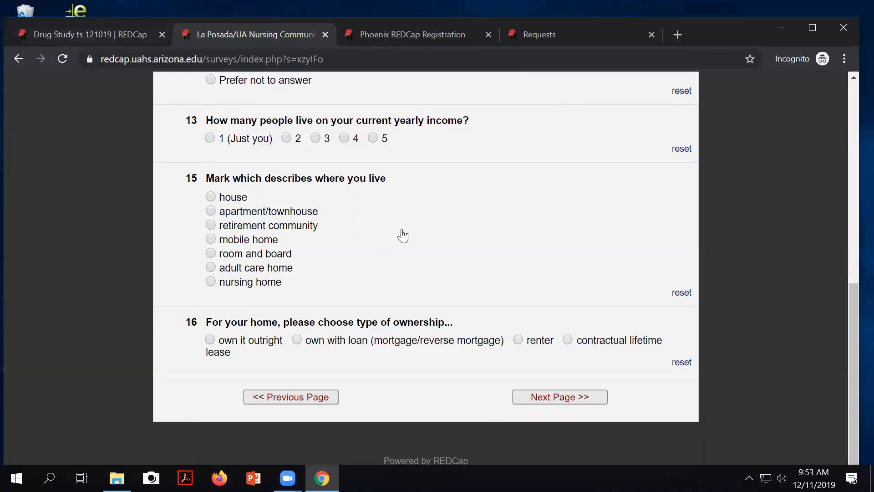
pyautogui.scroll(10, 400, 234)
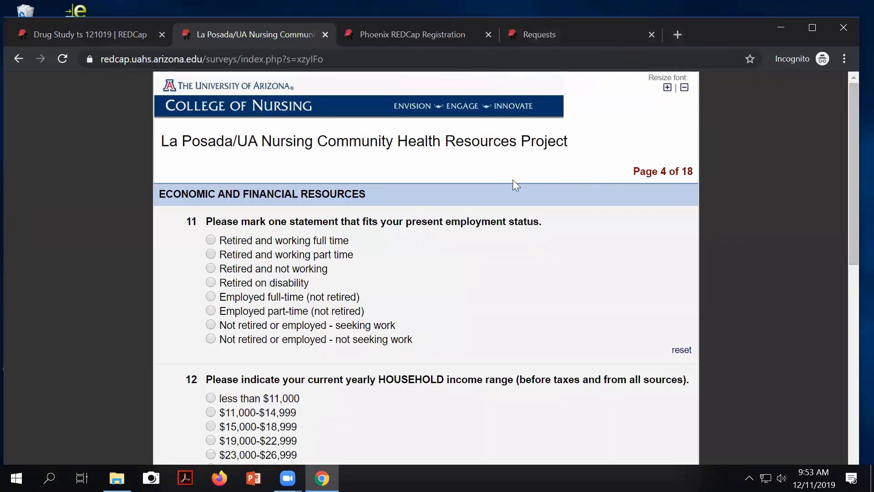
pyautogui.scroll(-10, 513, 179)
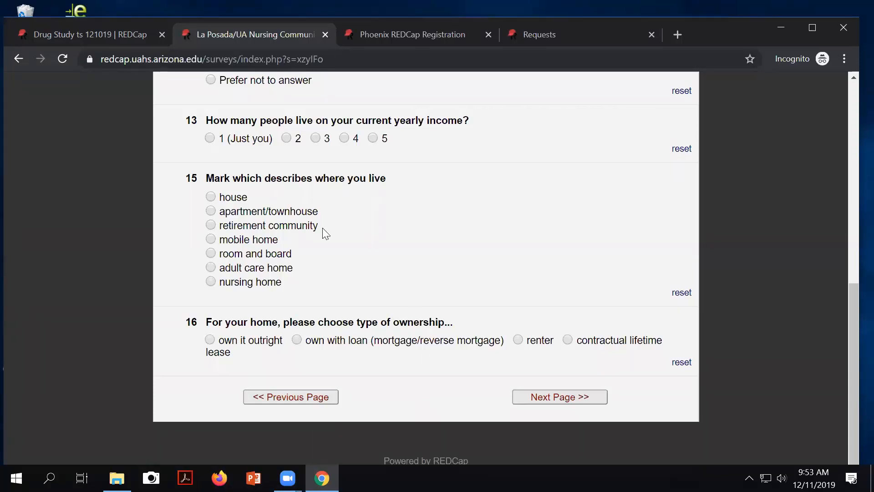
pyautogui.scroll(1, 195, 144)
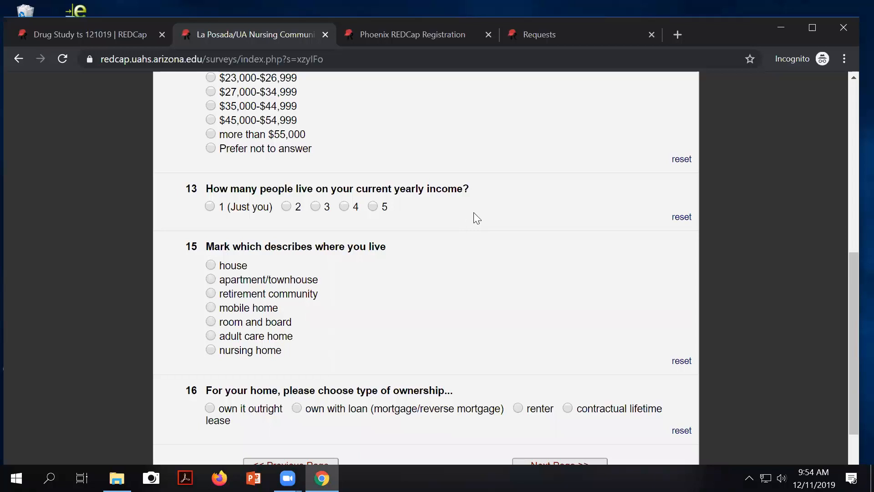
pyautogui.scroll(1, 476, 219)
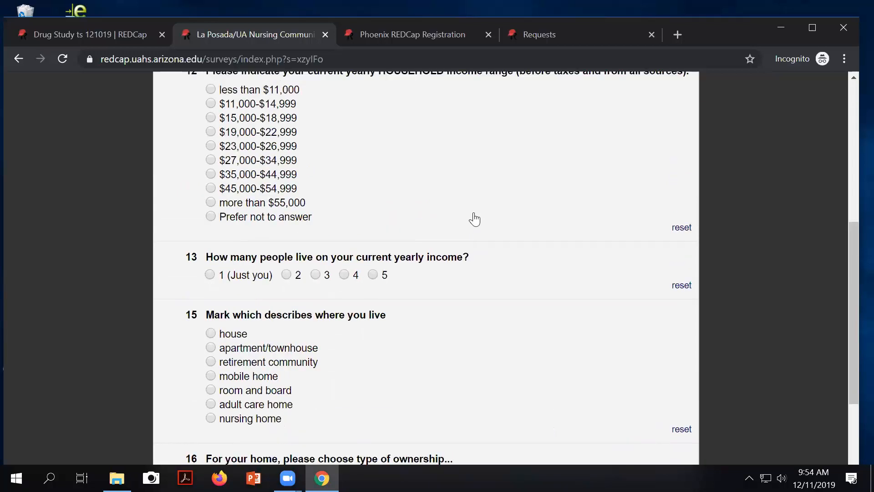
pyautogui.scroll(2, 475, 219)
pyautogui.scroll(2, 467, 212)
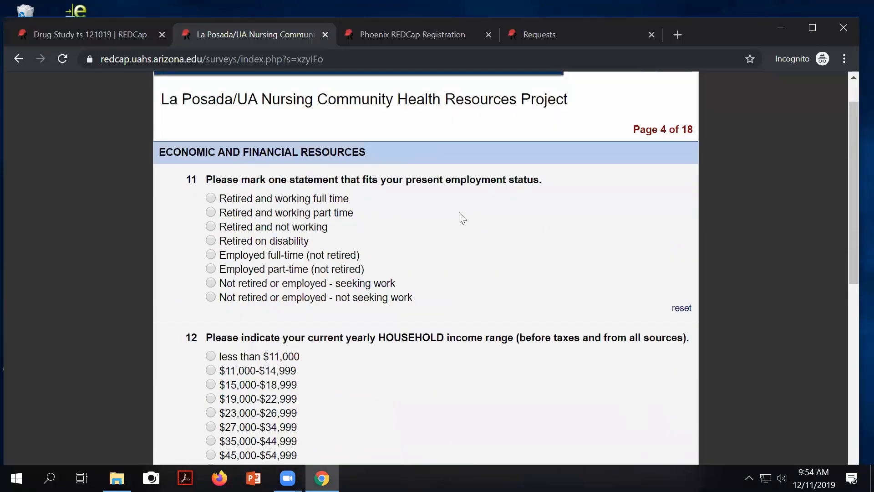
pyautogui.scroll(1, 461, 218)
pyautogui.scroll(1, 460, 219)
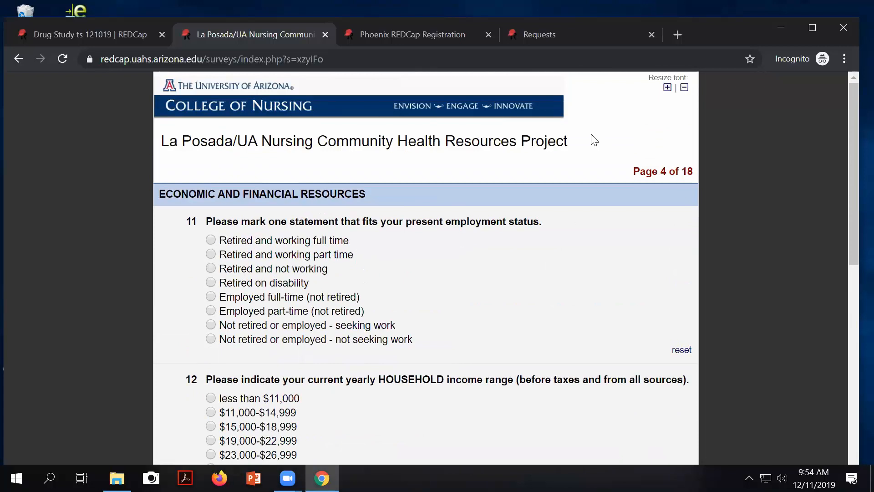
# Step: In the Drug Study survey settings, tick '(Optional) Auto-continue to next survey' under Survey Termination Options
pyautogui.click(65, 33)
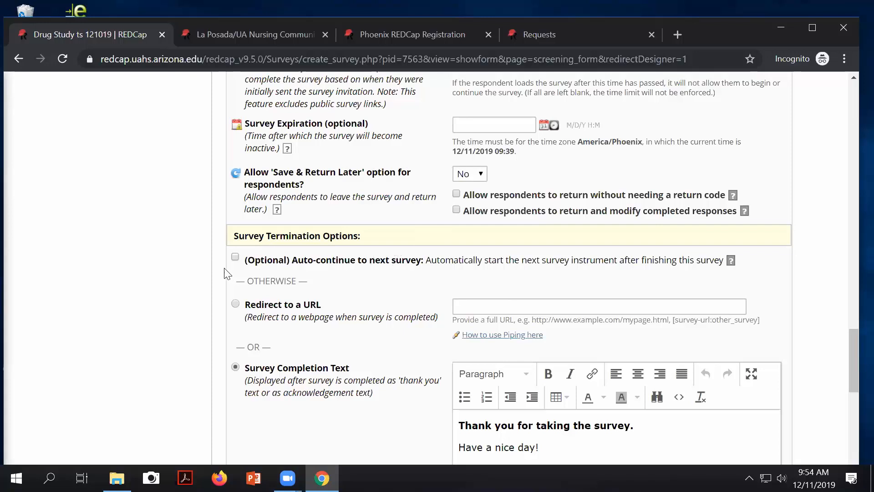
pyautogui.click(235, 258)
pyautogui.scroll(-3, 324, 374)
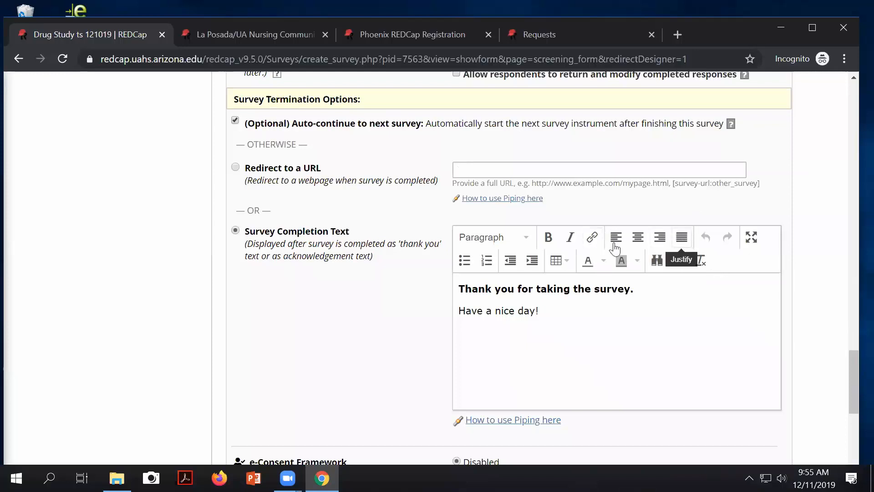
pyautogui.scroll(-4, 614, 257)
pyautogui.scroll(1, 504, 273)
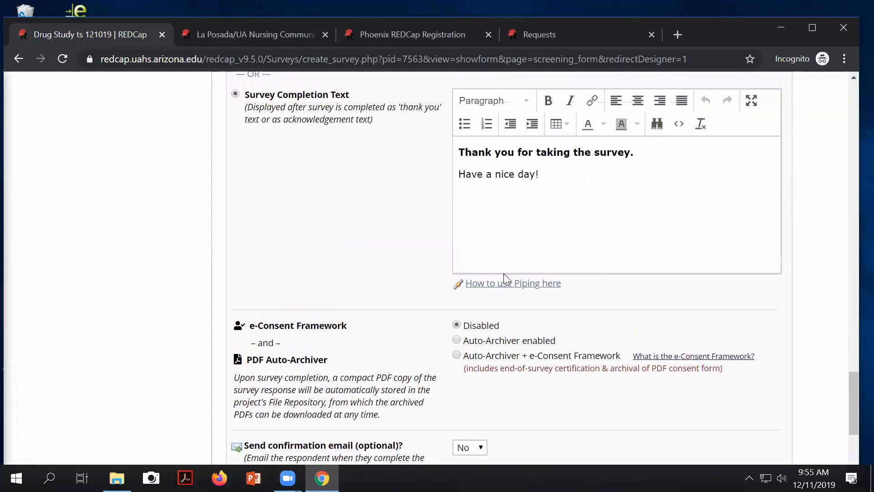
pyautogui.scroll(-2, 503, 273)
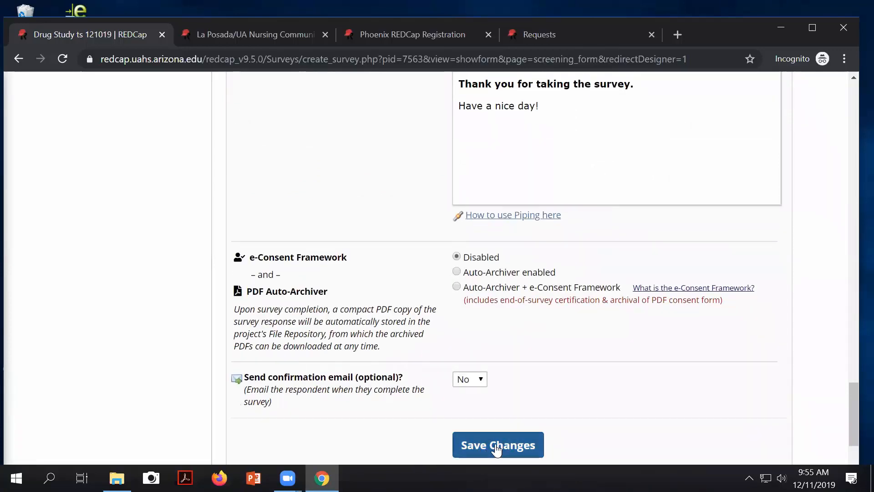
# Step: Review the confirmation email setting, then save the Screening Form survey settings
pyautogui.moveTo(278, 377)
pyautogui.mouseDown()
pyautogui.moveTo(404, 378)
pyautogui.moveTo(294, 373)
pyautogui.mouseUp()
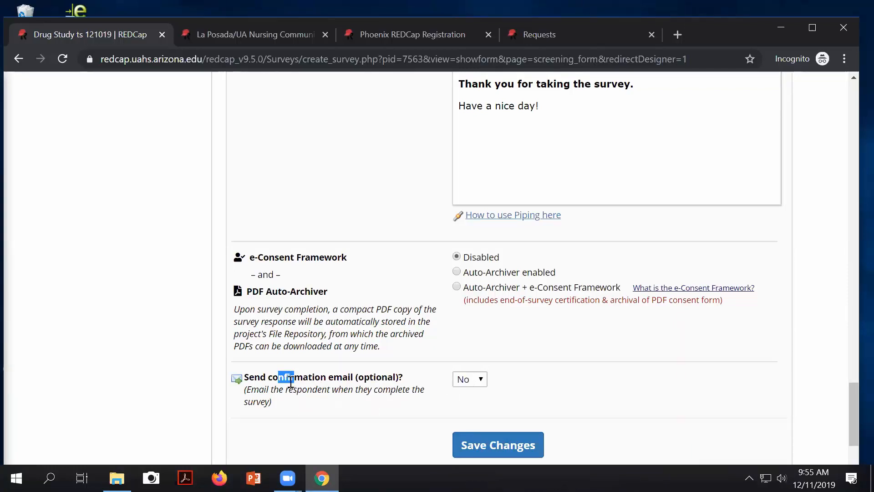
pyautogui.moveTo(289, 389); pyautogui.dragTo(327, 391)
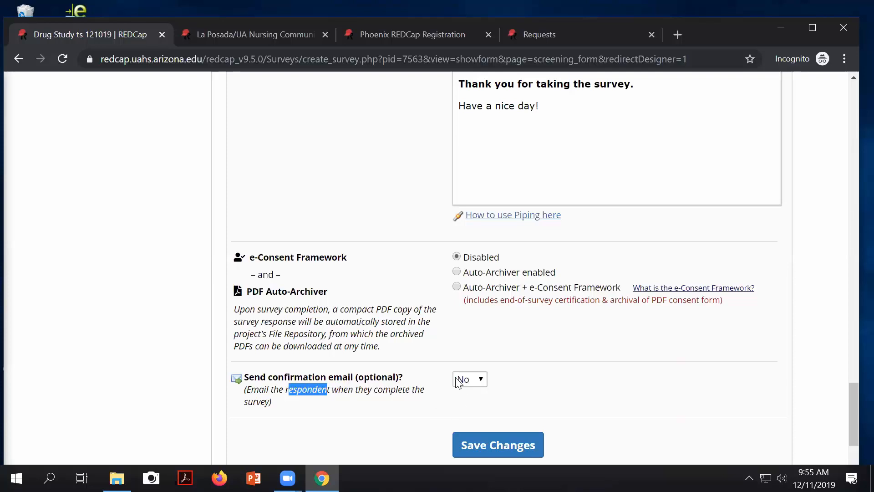
pyautogui.click(490, 451)
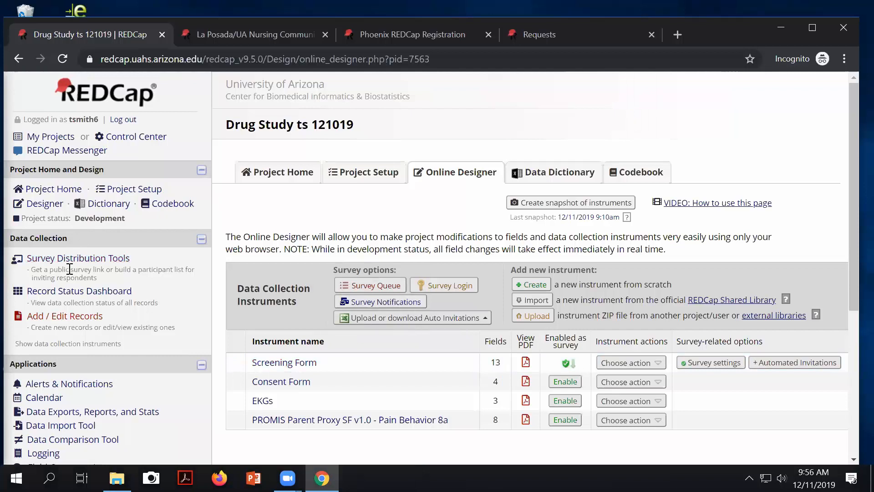
# Step: Go to Survey Distribution Tools and select the full Public Survey URL
pyautogui.click(294, 362)
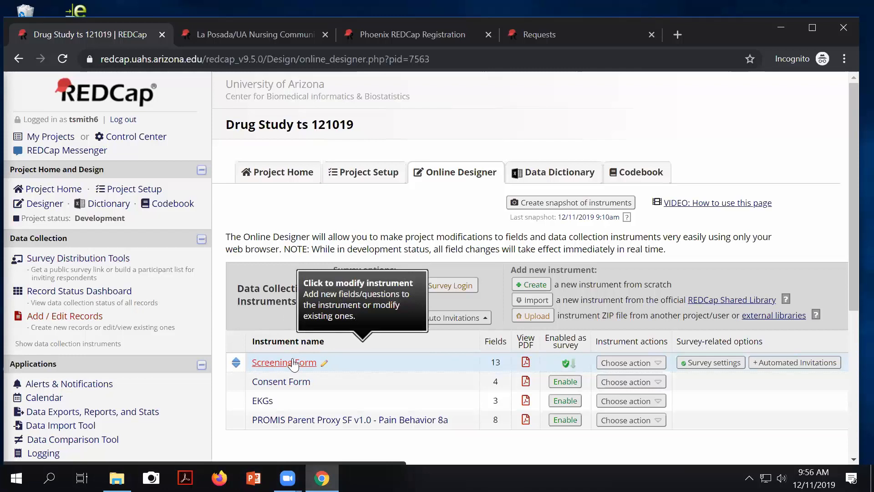
pyautogui.click(49, 260)
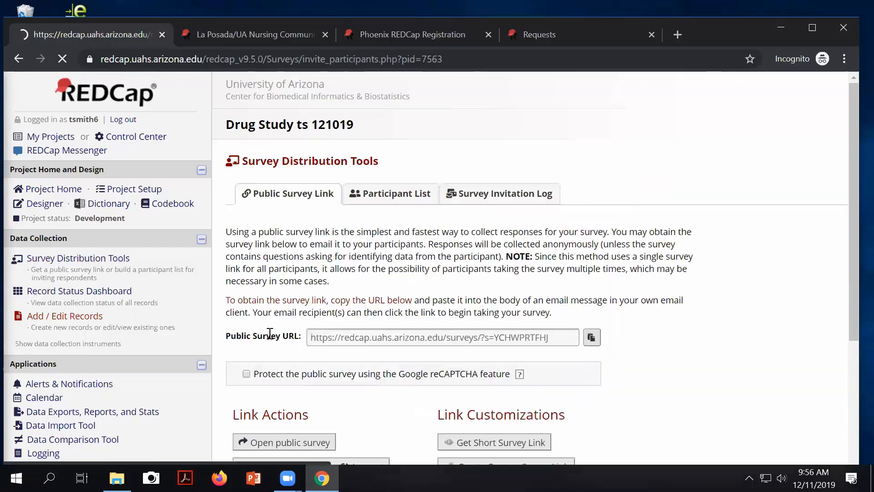
pyautogui.scroll(-2, 313, 352)
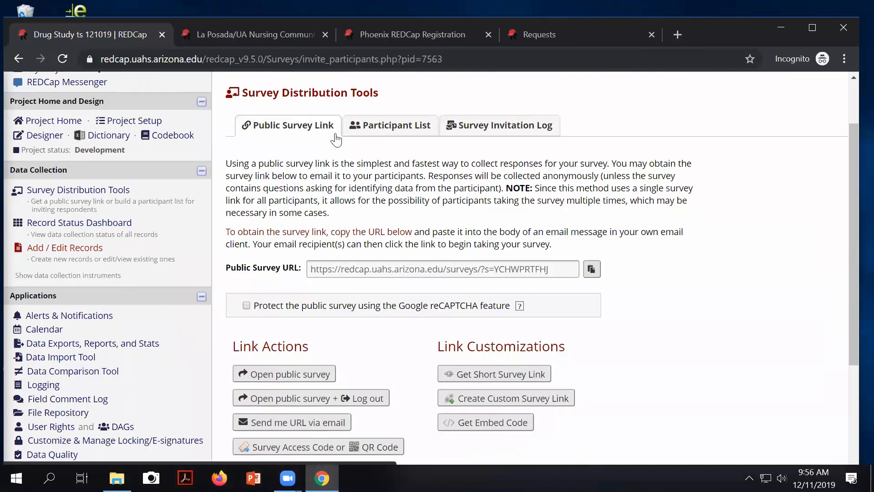
pyautogui.click(570, 265)
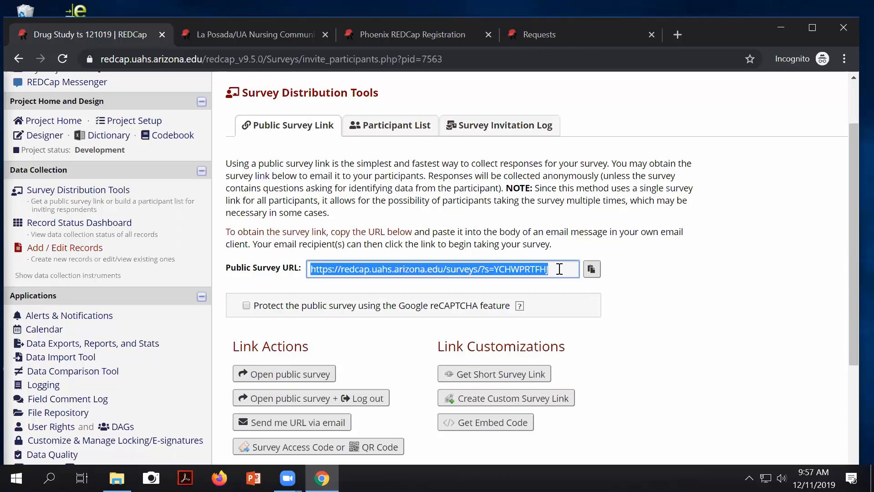
pyautogui.scroll(1, 277, 416)
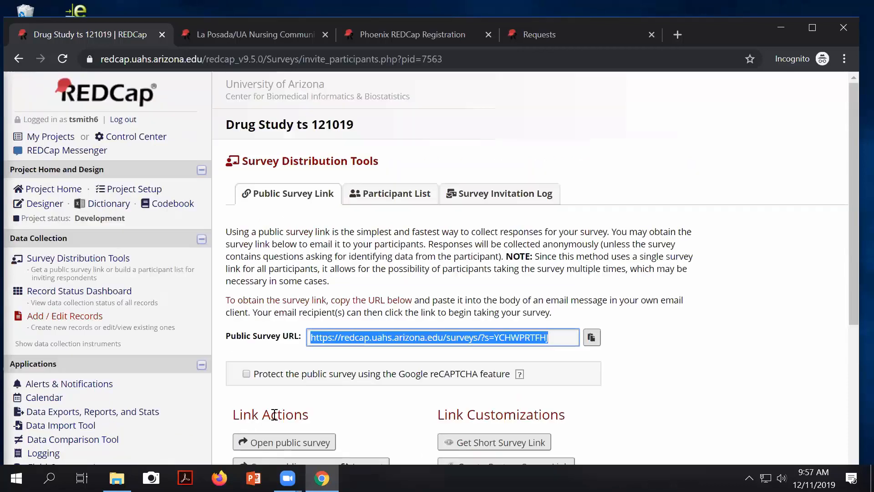
# Step: Open the public survey and enter a first name, a last name and date of birth 4/4/94
pyautogui.click(310, 448)
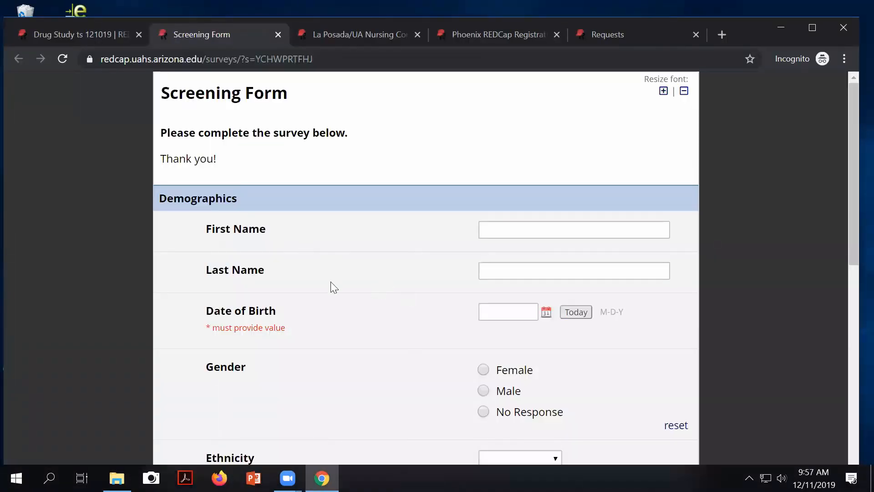
pyautogui.scroll(-5, 253, 185)
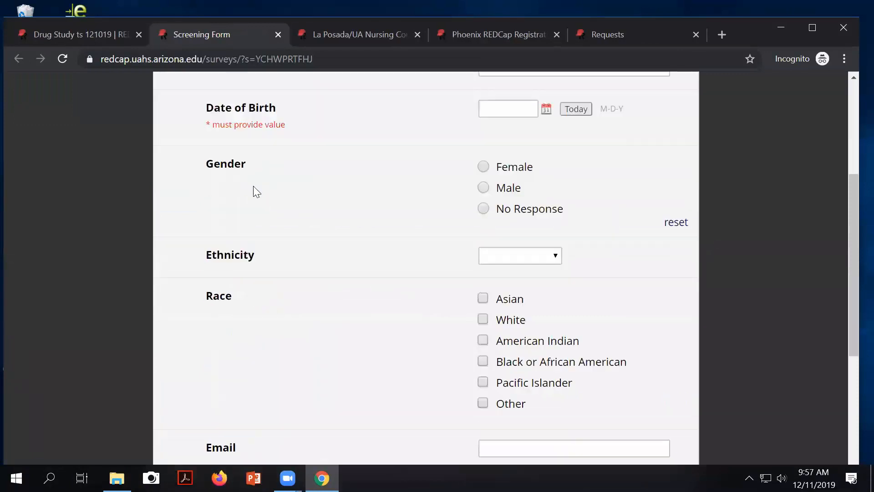
pyautogui.scroll(-3, 255, 190)
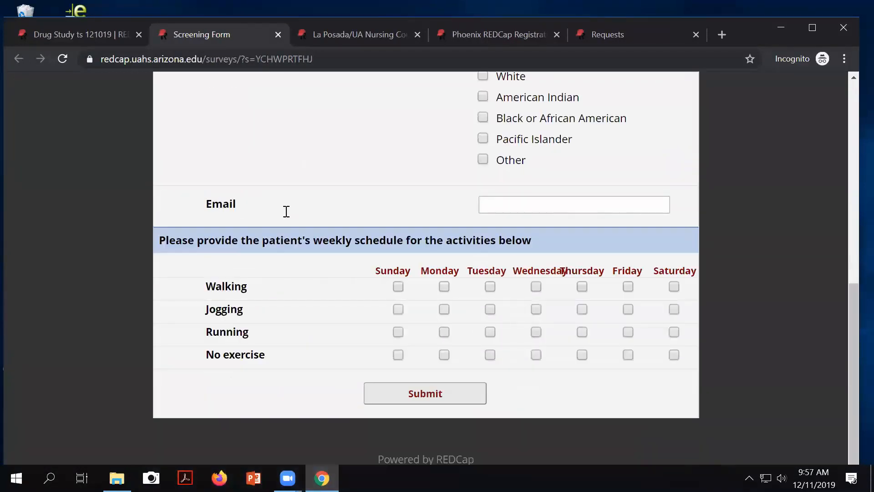
pyautogui.scroll(8, 337, 239)
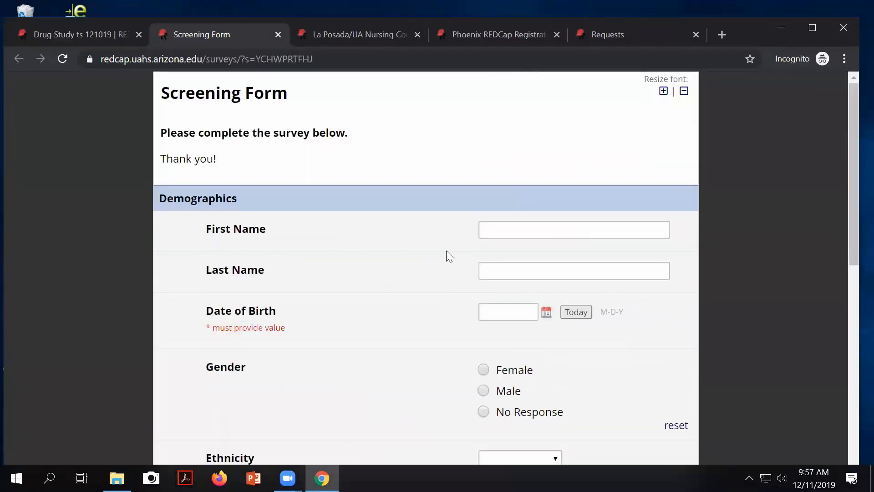
pyautogui.click(497, 229)
pyautogui.scroll(-1, 510, 231)
pyautogui.press('Tab')
pyautogui.press('Tab')
pyautogui.write('4/4/94')
# Step: Choose Male for gender, submit the response and close the survey
pyautogui.scroll(1, 508, 249)
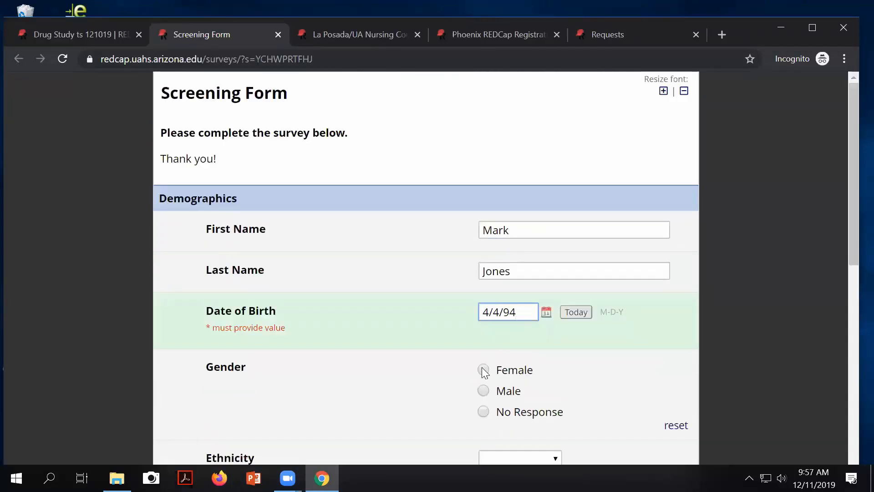
pyautogui.click(484, 391)
pyautogui.scroll(-9, 578, 388)
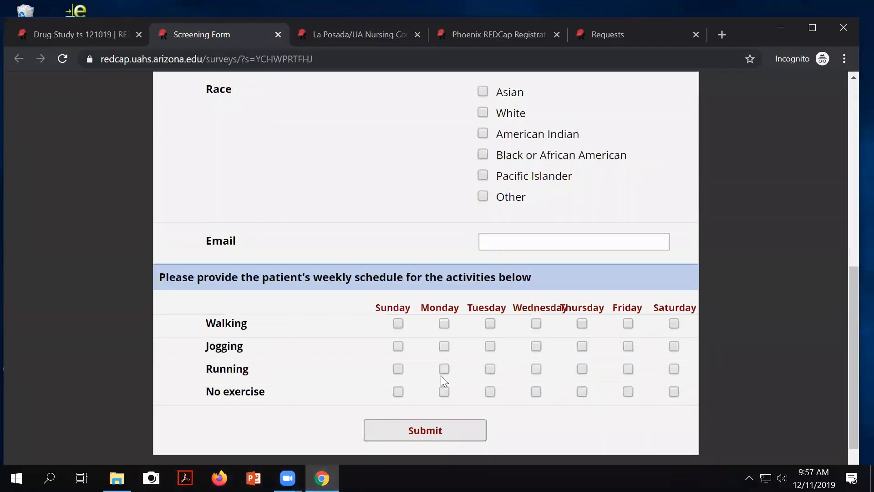
pyautogui.click(428, 434)
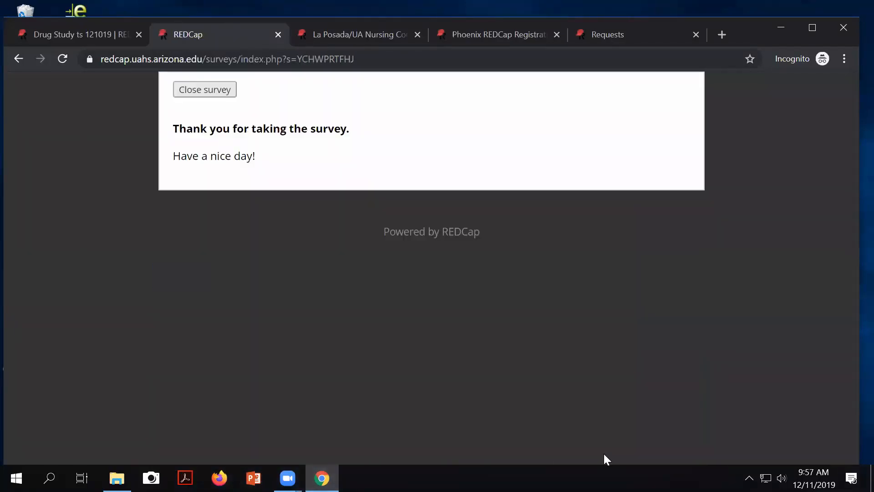
pyautogui.click(206, 93)
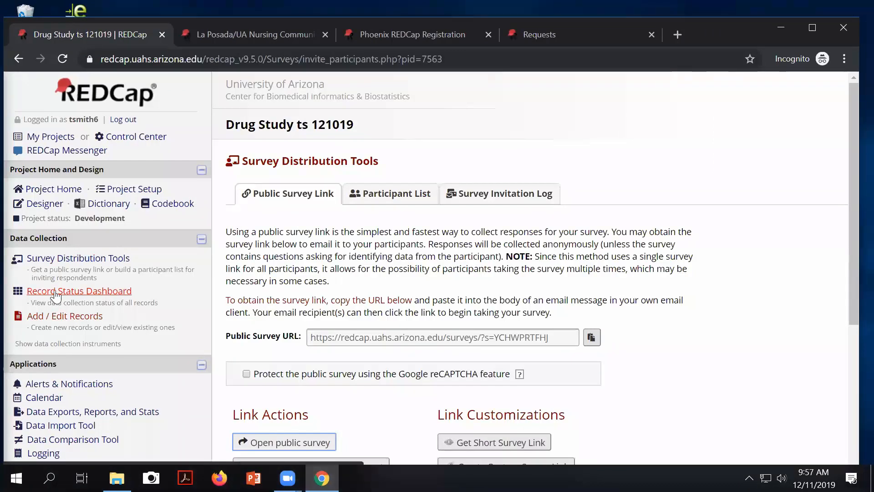
# Step: Open the Record Status Dashboard and find the new respondent as record 3 with a completed Screening Form
pyautogui.click(56, 292)
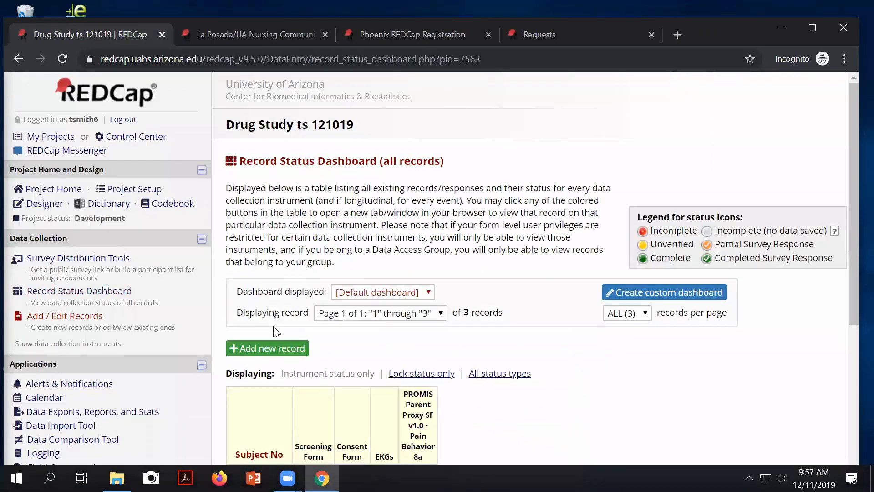
pyautogui.scroll(-5, 274, 332)
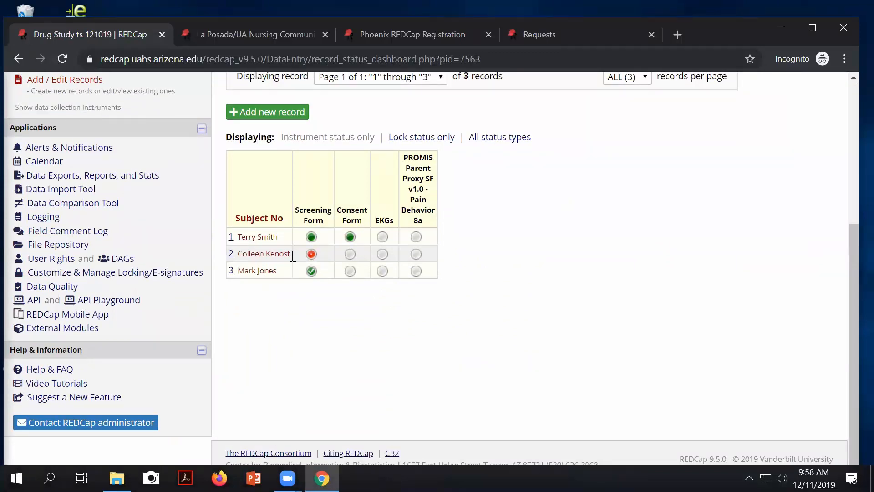
pyautogui.moveTo(237, 269); pyautogui.dragTo(274, 273)
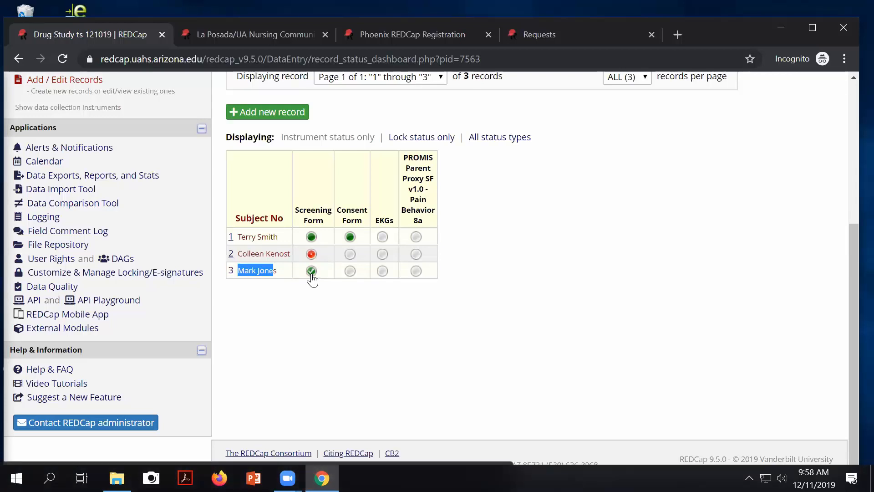
pyautogui.scroll(5, 465, 219)
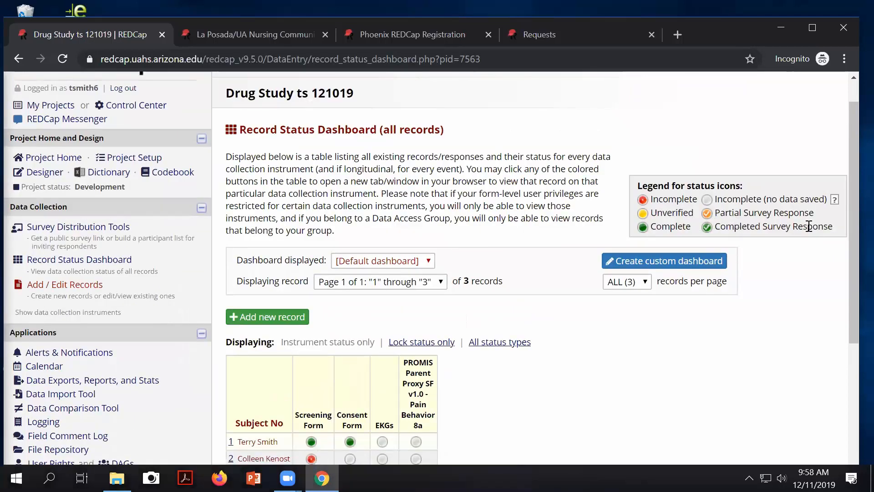
pyautogui.scroll(-1, 624, 289)
pyautogui.scroll(2, 401, 382)
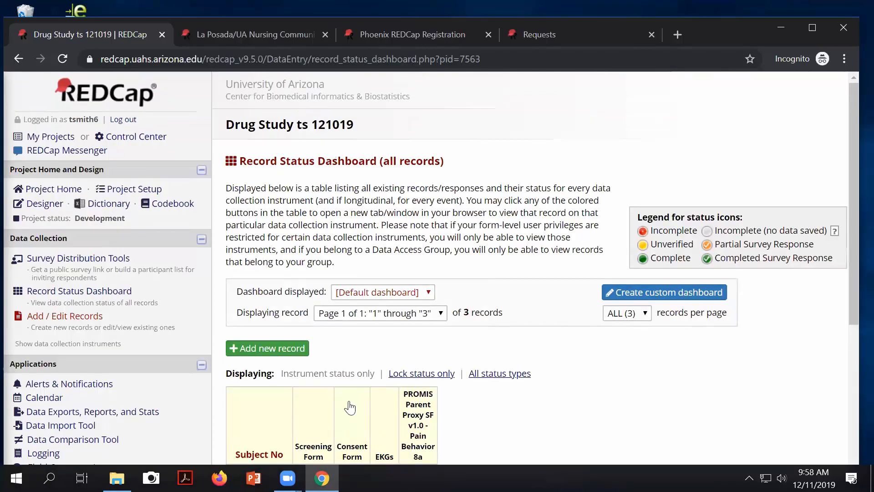
pyautogui.scroll(-4, 347, 404)
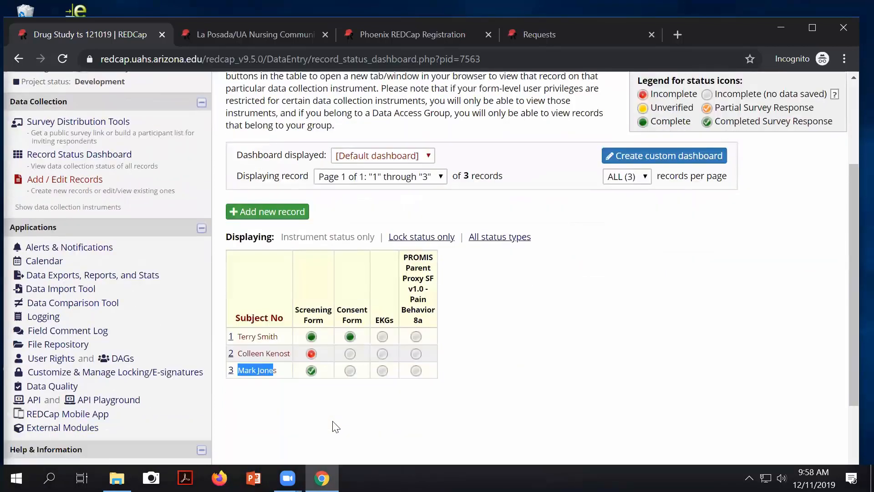
pyautogui.click(312, 370)
pyautogui.scroll(-2, 538, 360)
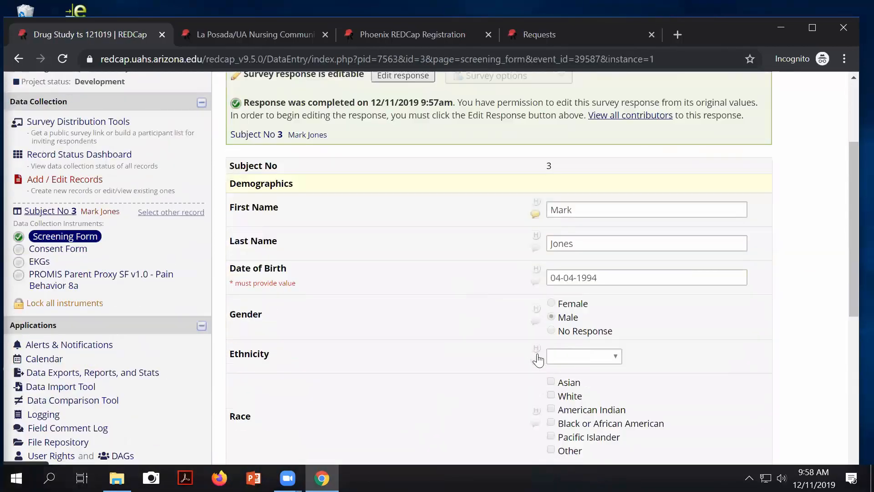
pyautogui.scroll(-3, 536, 359)
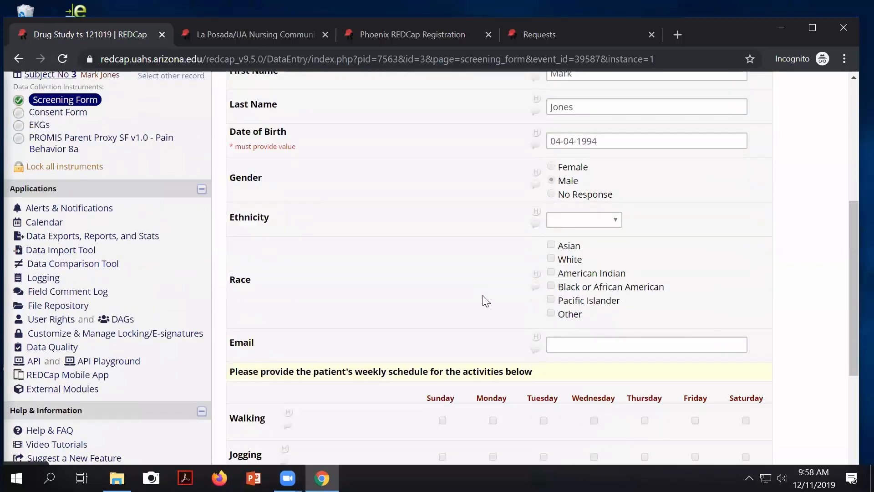
pyautogui.scroll(-5, 523, 330)
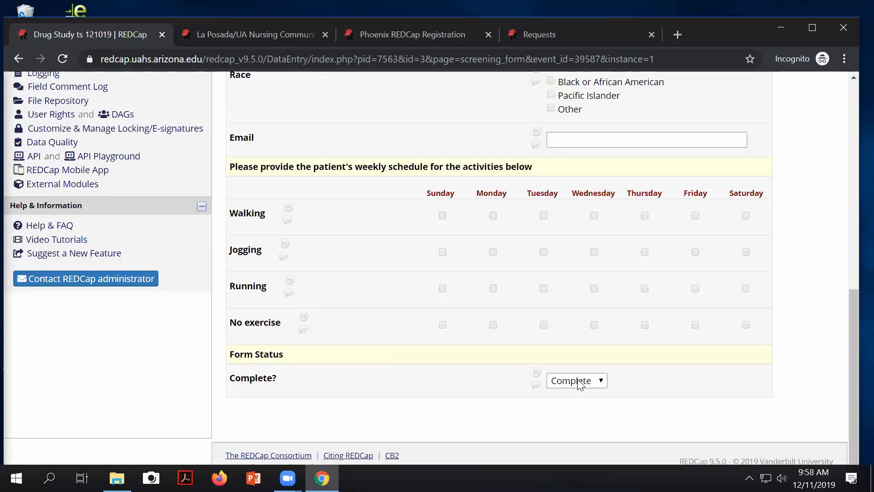
pyautogui.scroll(-1, 337, 306)
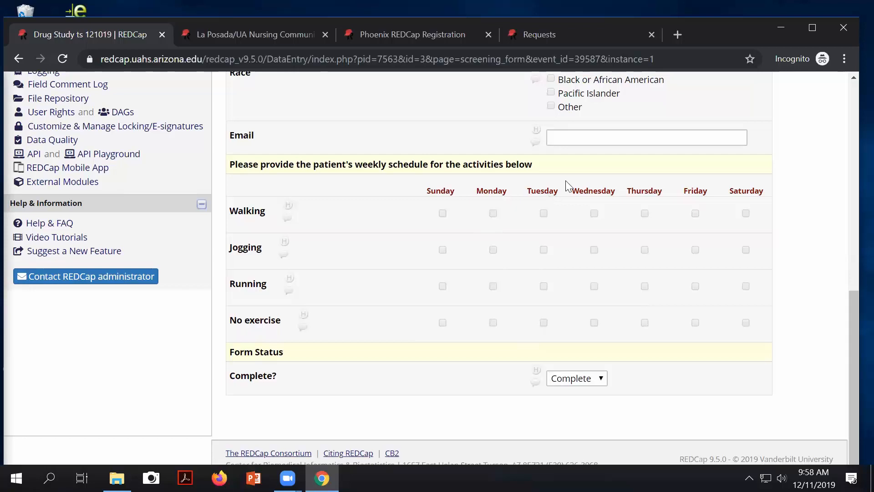
pyautogui.scroll(1, 577, 144)
pyautogui.scroll(1, 572, 205)
pyautogui.scroll(2, 568, 240)
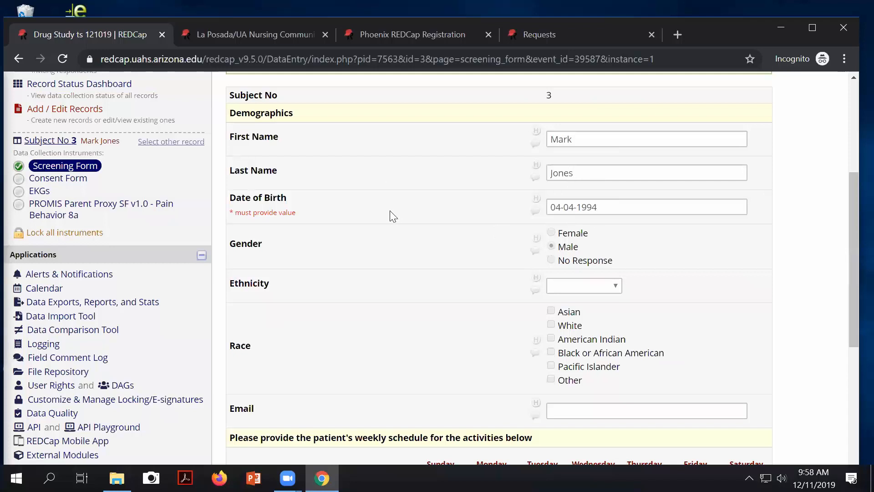
pyautogui.scroll(-4, 598, 274)
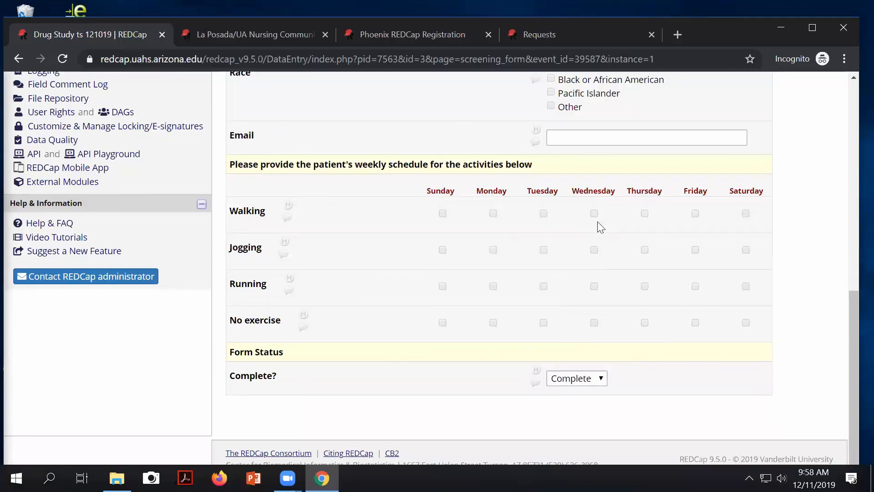
pyautogui.scroll(7, 599, 228)
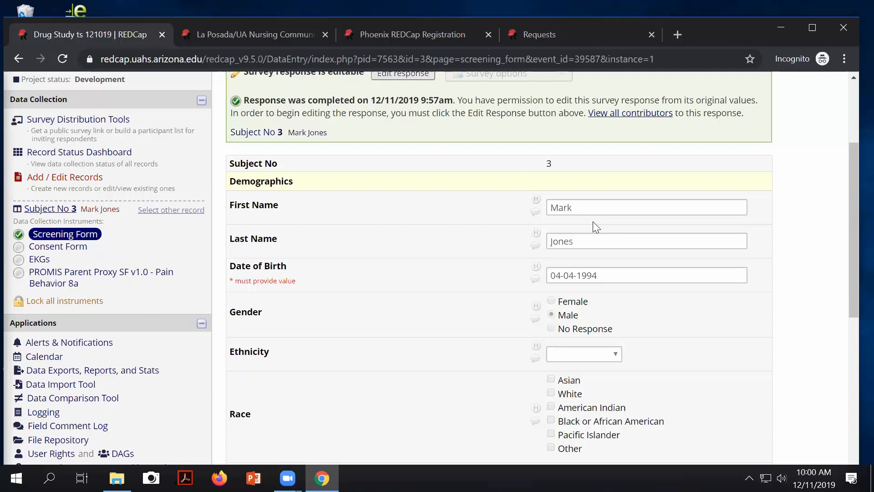
# Step: Scroll through record 3's Screening Form, then open the Drug Study Online Designer
pyautogui.scroll(-3, 638, 280)
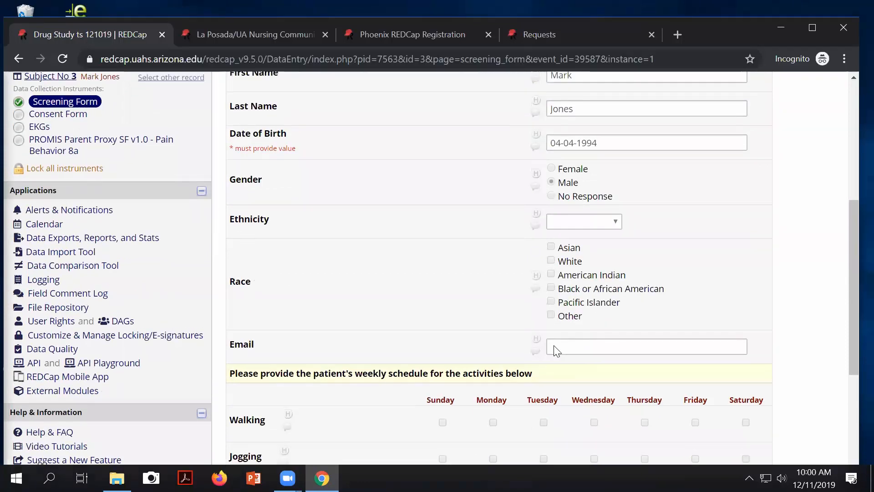
pyautogui.scroll(3, 500, 319)
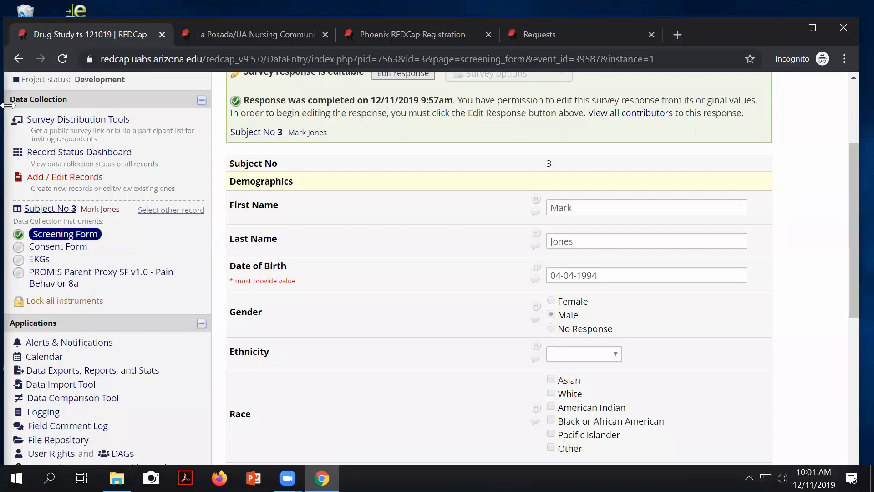
pyautogui.scroll(2, 155, 117)
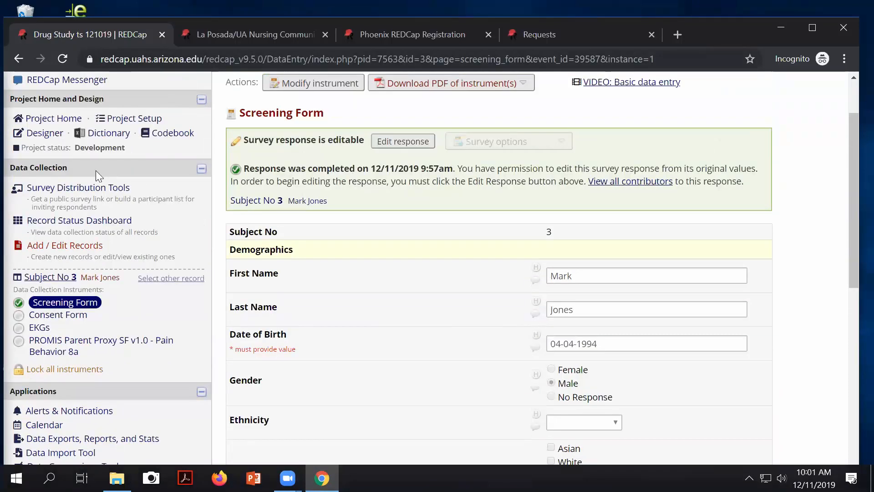
pyautogui.scroll(2, 148, 167)
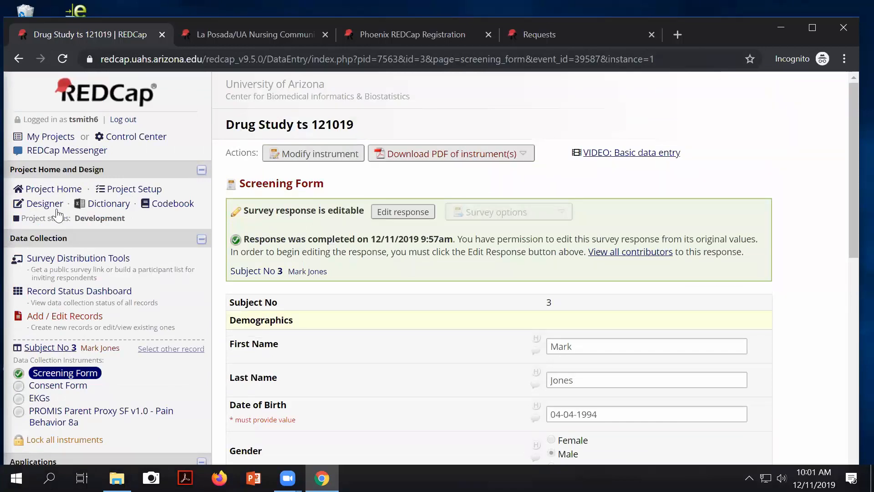
pyautogui.click(44, 206)
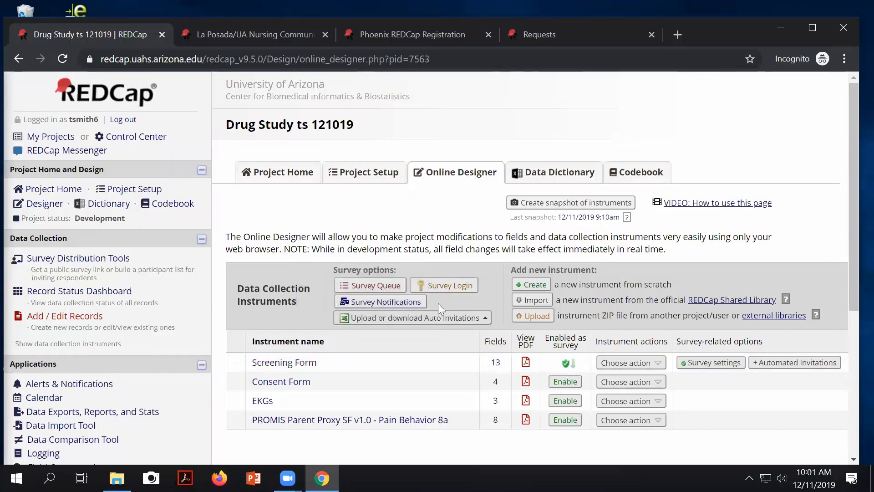
# Step: Open the survey-response email notification settings and inspect both users' address choices, leaving the first unset
pyautogui.click(393, 304)
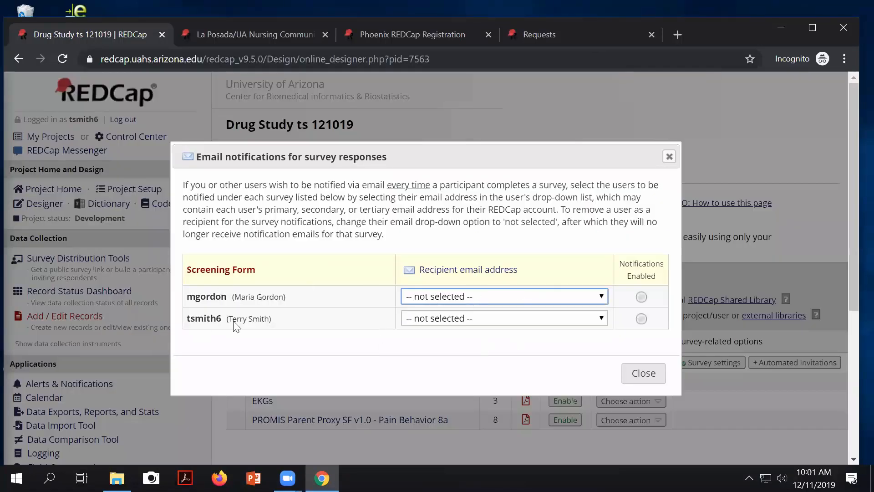
pyautogui.click(596, 318)
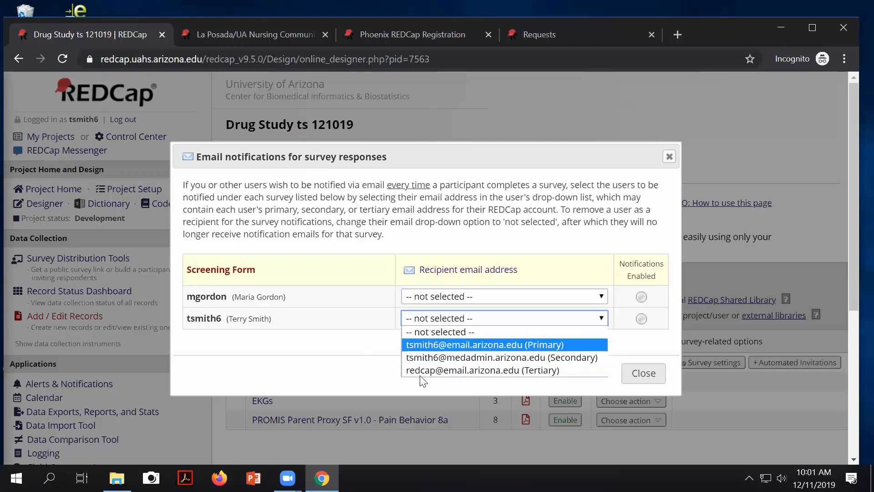
pyautogui.click(438, 297)
pyautogui.click(439, 297)
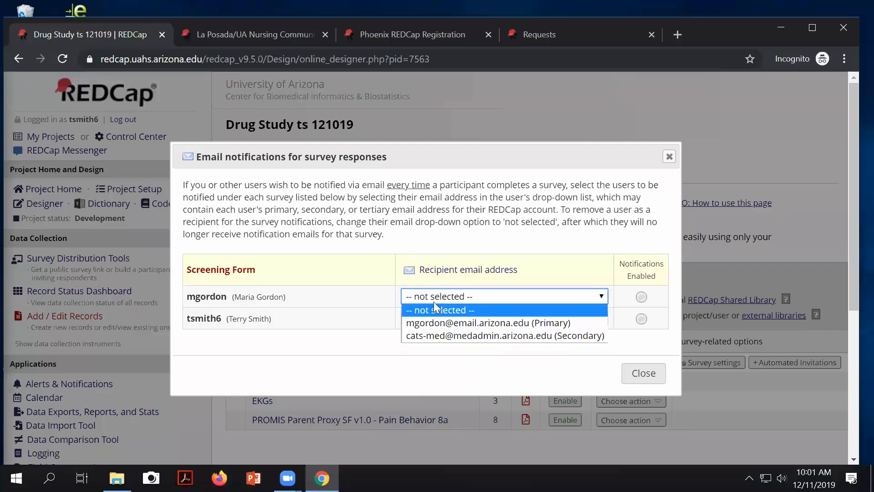
pyautogui.click(424, 295)
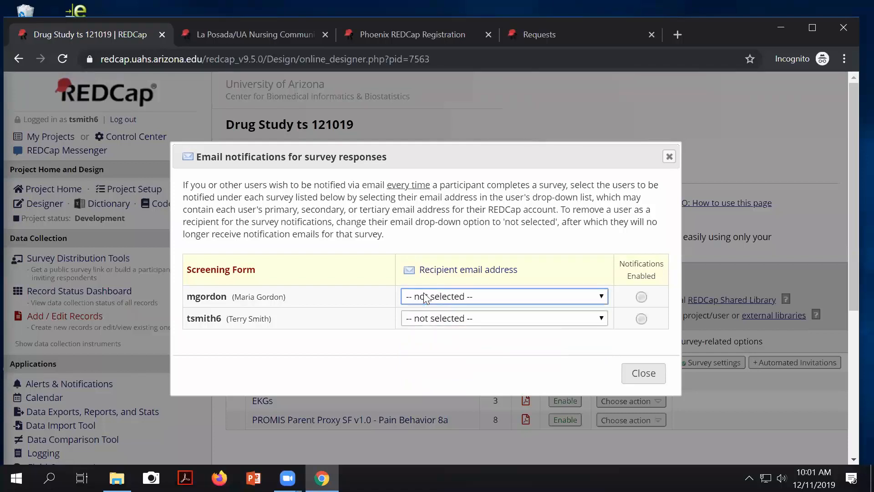
# Step: Select the second user's primary address, then reset it to 'not selected' and close the settings
pyautogui.click(504, 319)
pyautogui.click(467, 346)
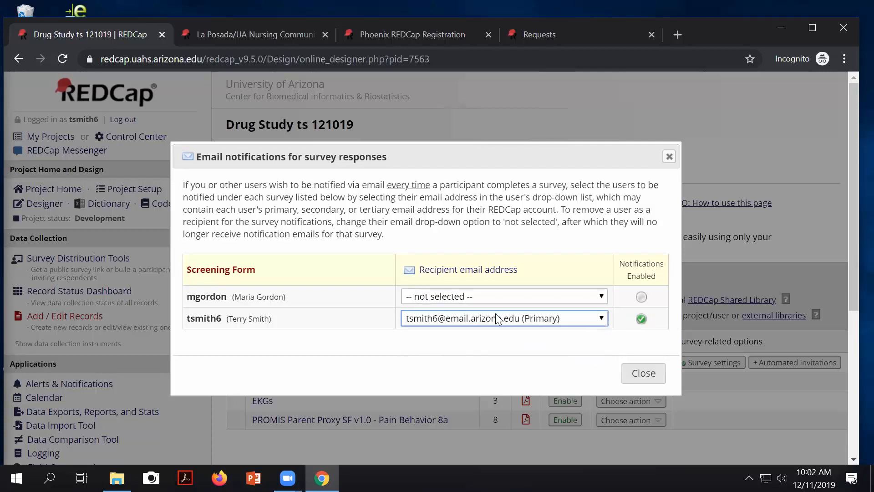
pyautogui.click(602, 320)
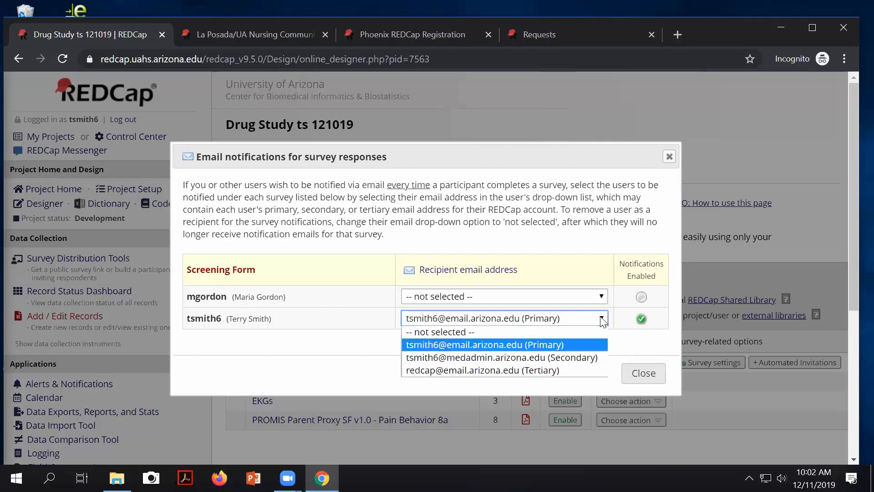
pyautogui.click(450, 331)
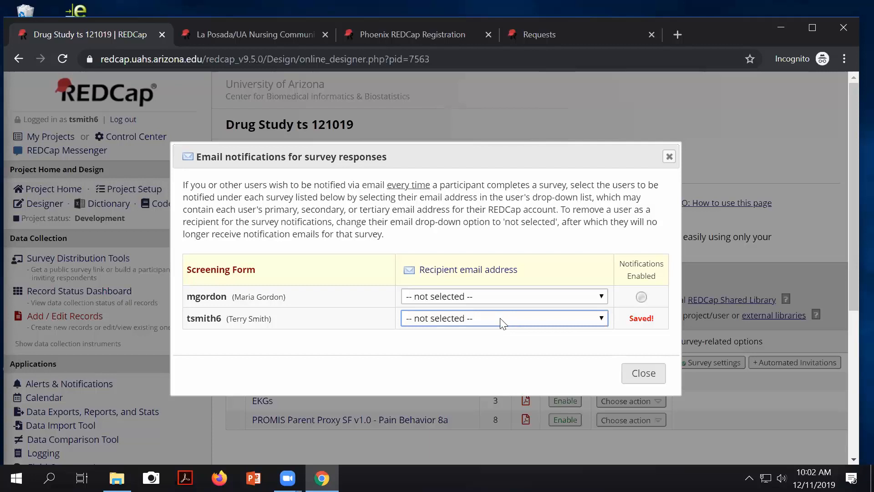
pyautogui.click(601, 318)
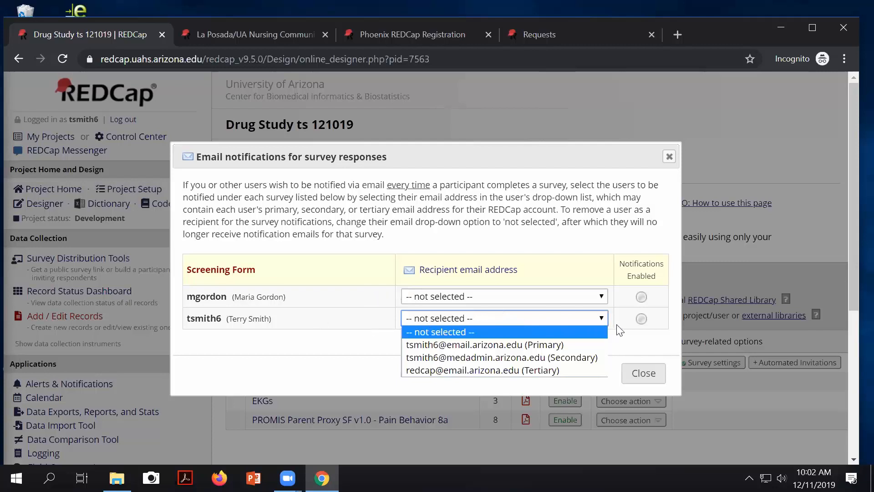
pyautogui.click(601, 315)
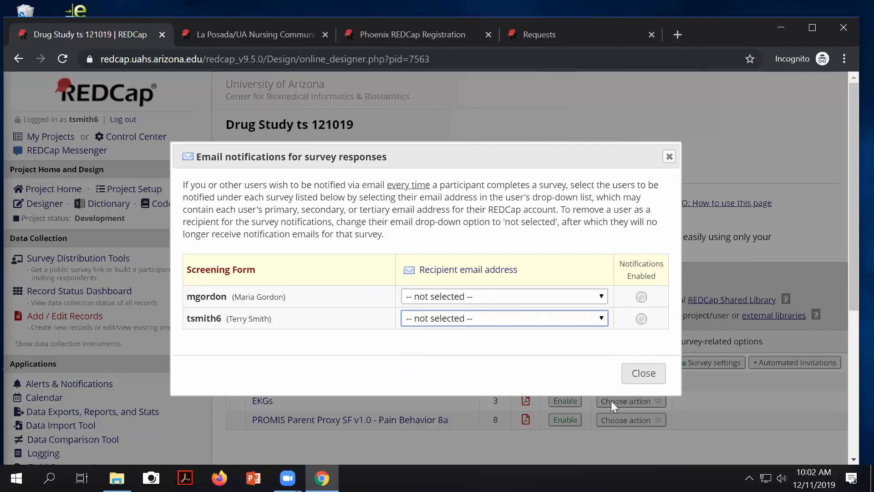
pyautogui.click(642, 375)
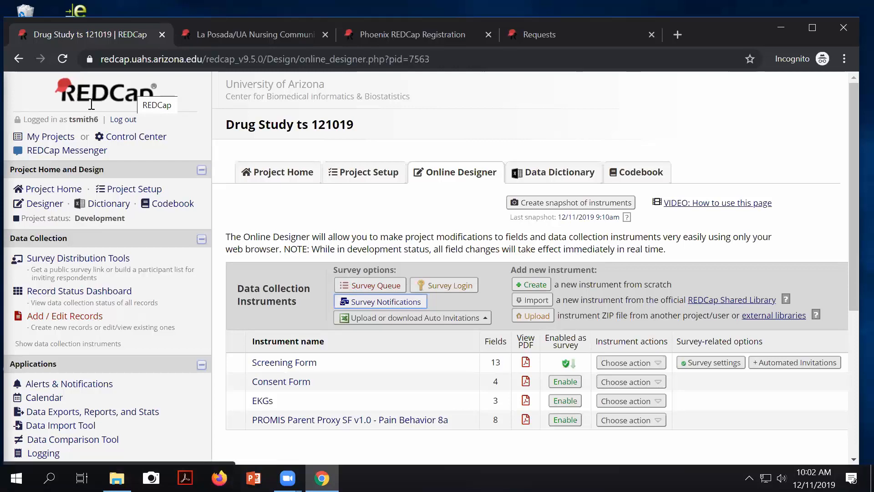
# Step: Review the primary, secondary and tertiary email addresses in My Profile, then return to My Projects
pyautogui.click(46, 139)
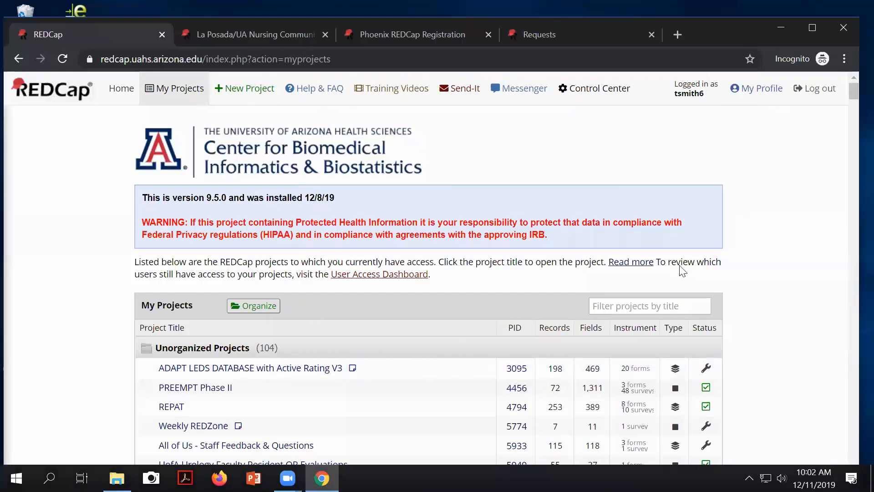
pyautogui.click(758, 96)
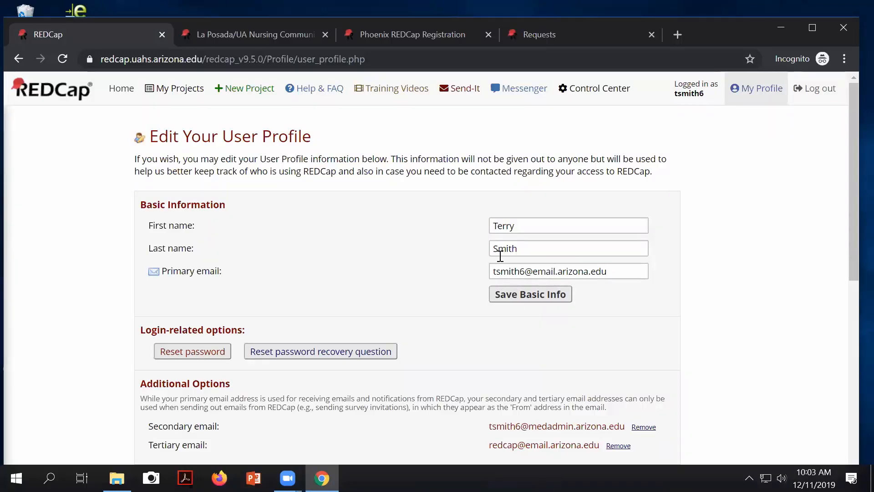
pyautogui.scroll(-1, 500, 256)
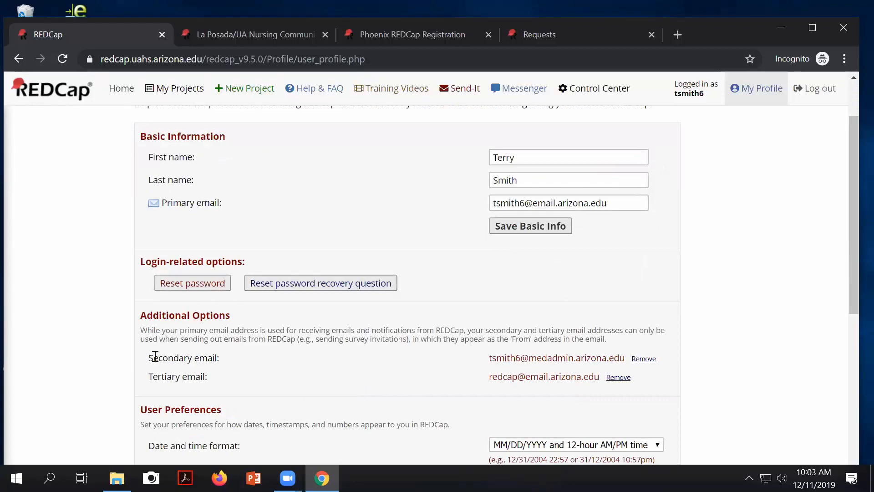
pyautogui.moveTo(149, 358); pyautogui.dragTo(181, 376)
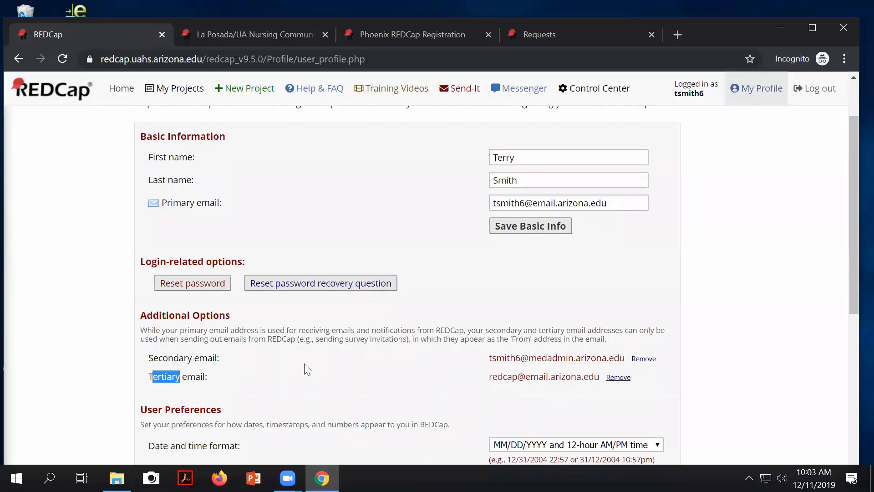
pyautogui.scroll(-1, 307, 369)
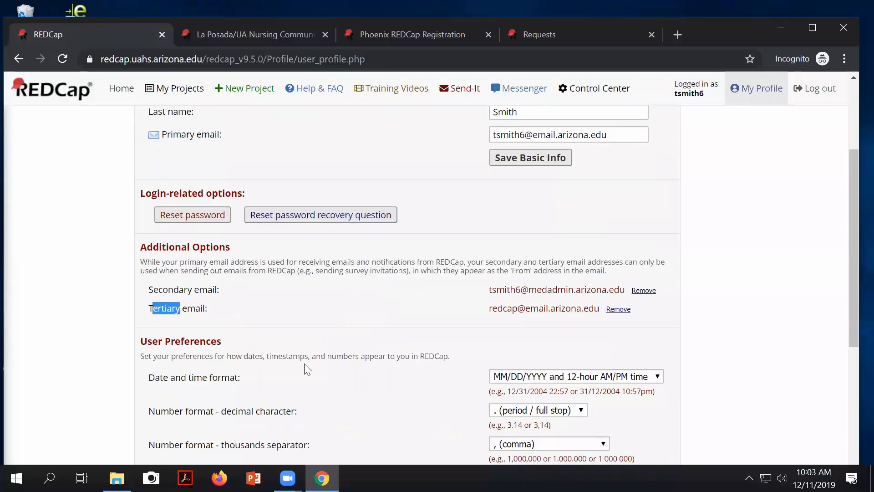
pyautogui.scroll(2, 307, 369)
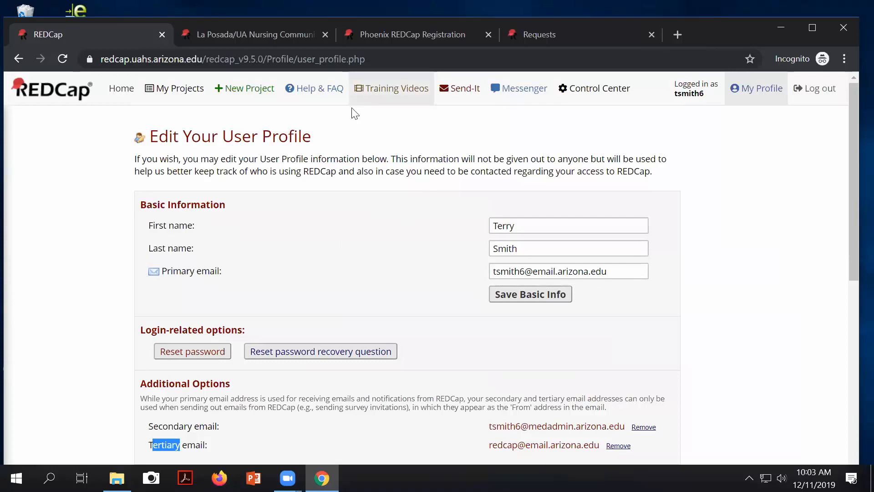
pyautogui.click(13, 57)
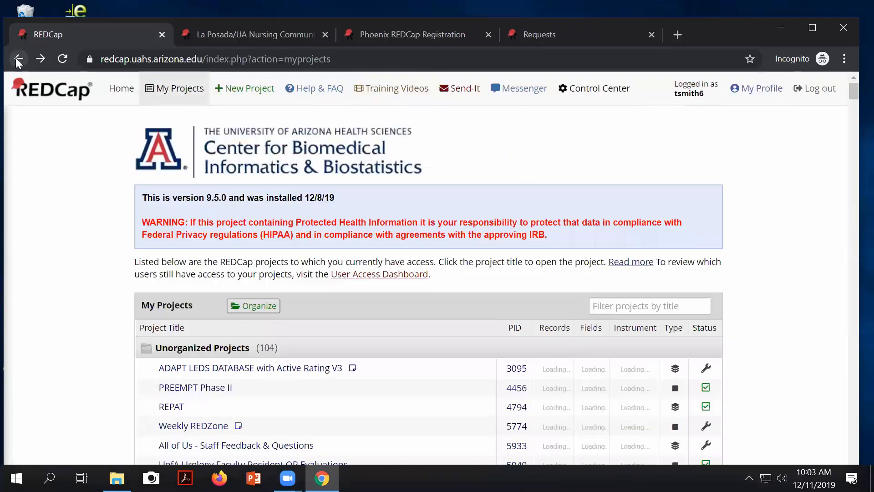
# Step: Return to the Drug Study Online Designer and recheck survey notifications, leaving both recipients unselected
pyautogui.click(14, 57)
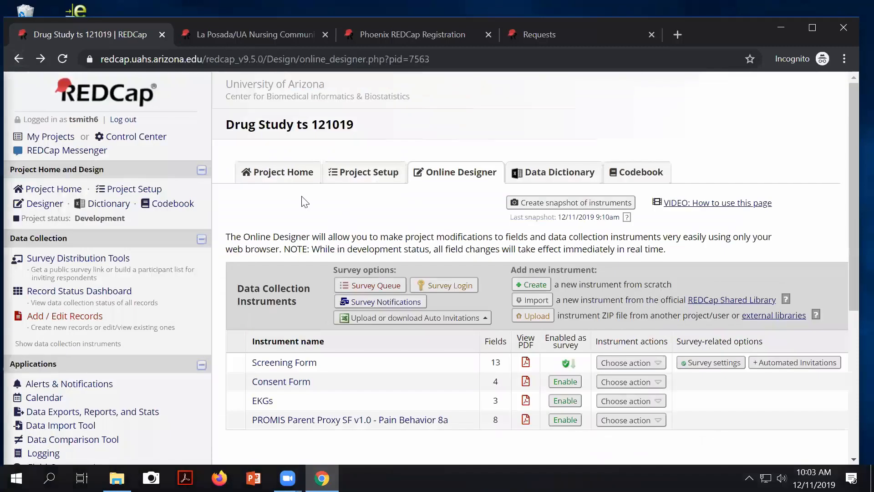
pyautogui.click(385, 302)
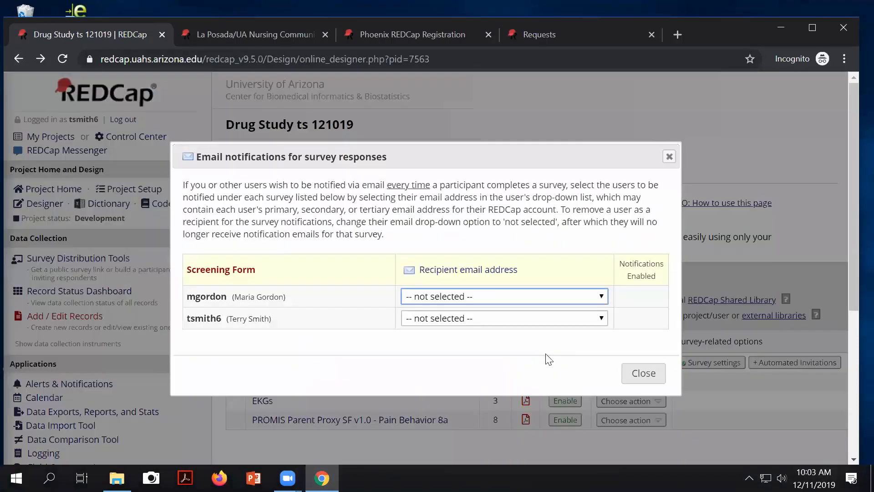
pyautogui.click(532, 319)
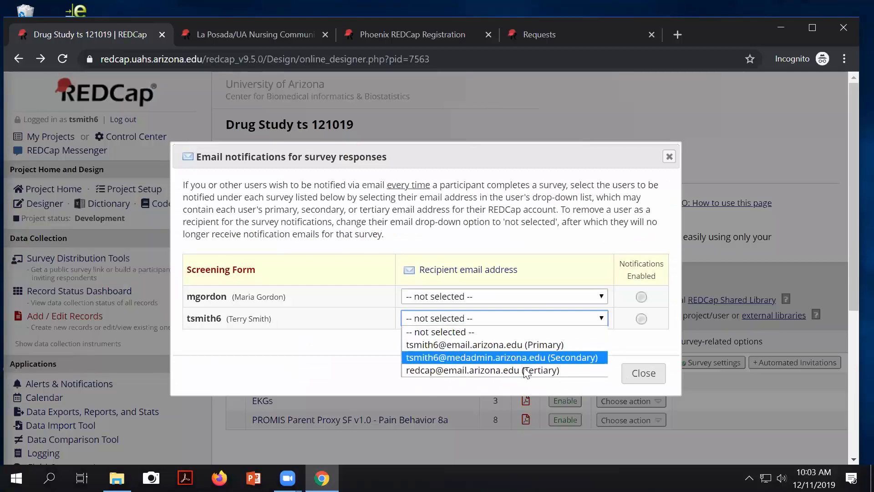
pyautogui.click(648, 377)
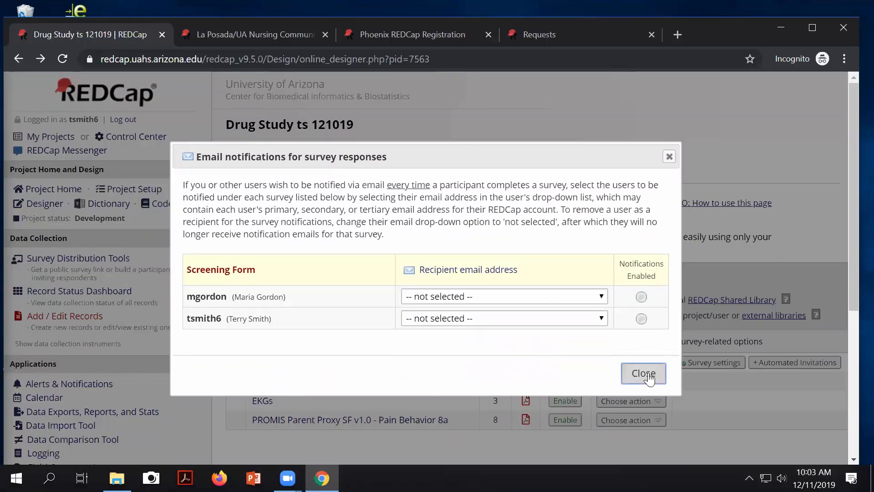
pyautogui.click(649, 377)
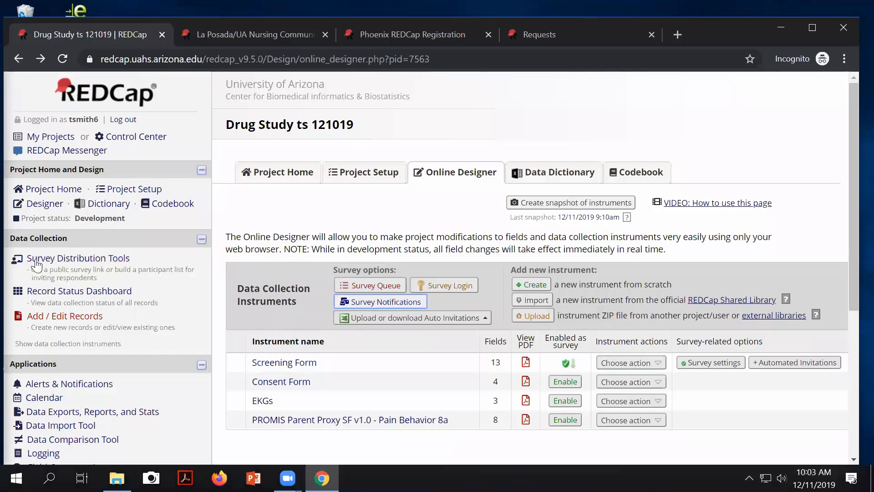
# Step: Select the public survey link in Survey Distribution Tools, then return to the Online Designer
pyautogui.click(73, 259)
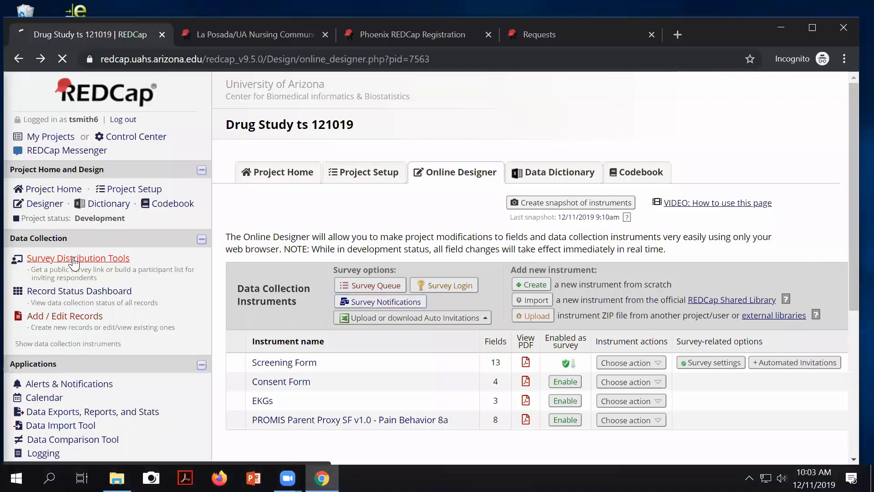
pyautogui.scroll(-3, 324, 362)
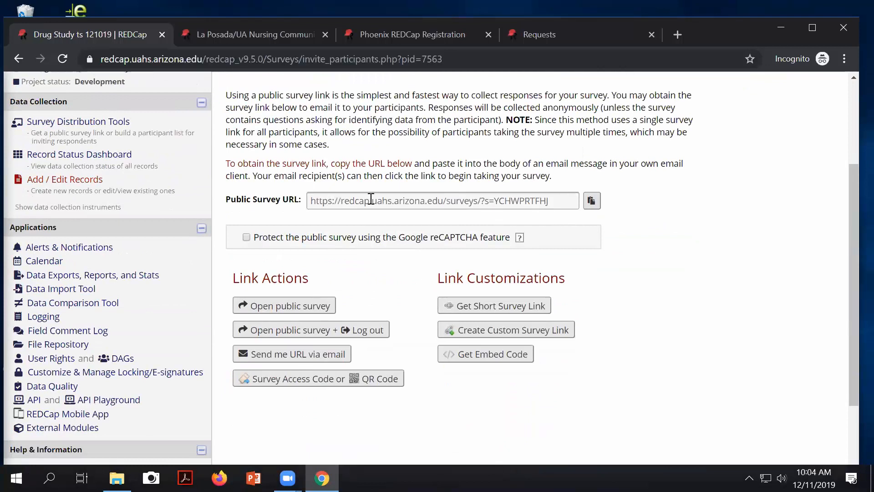
pyautogui.click(558, 201)
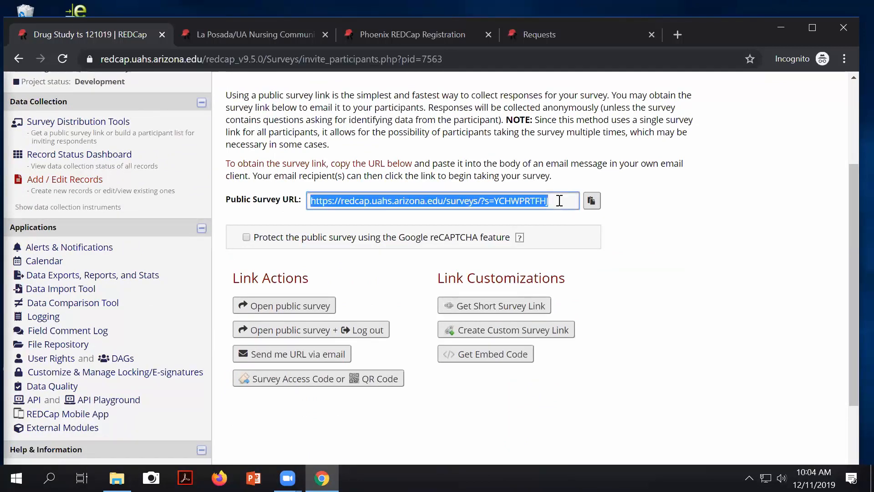
pyautogui.scroll(3, 209, 231)
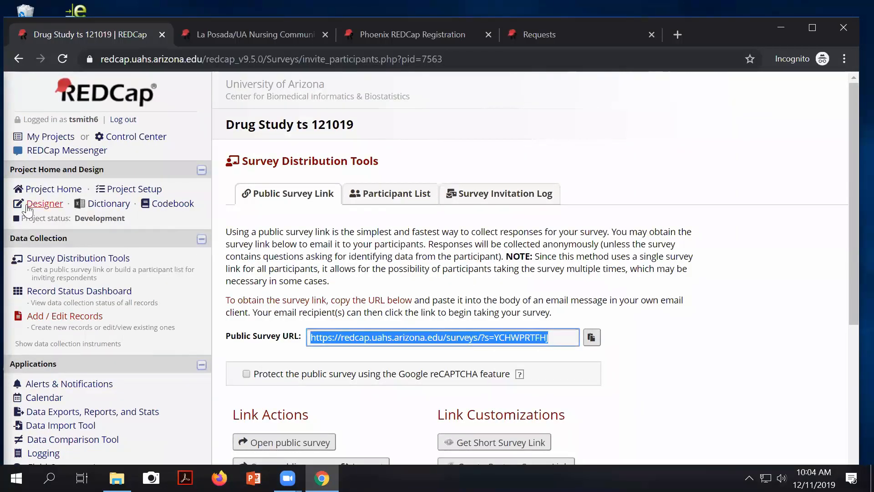
pyautogui.click(28, 205)
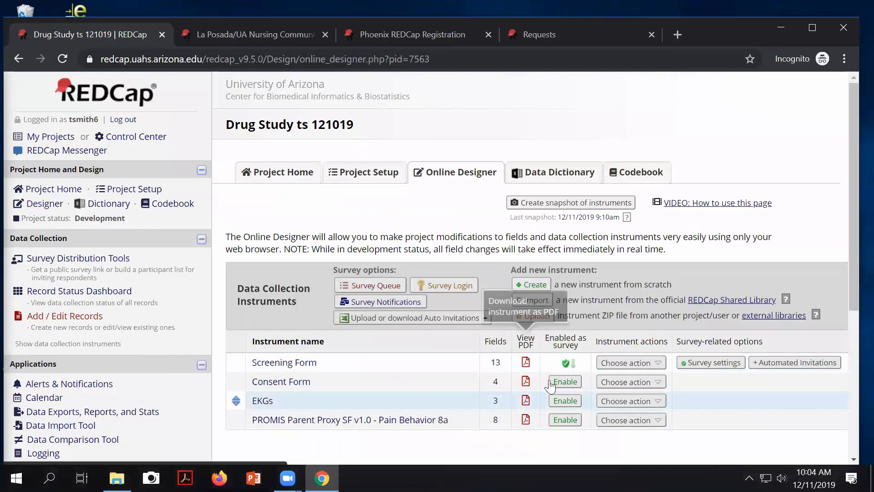
# Step: Enable Consent Form as a survey, save its default survey settings, and review the instrument list
pyautogui.click(565, 383)
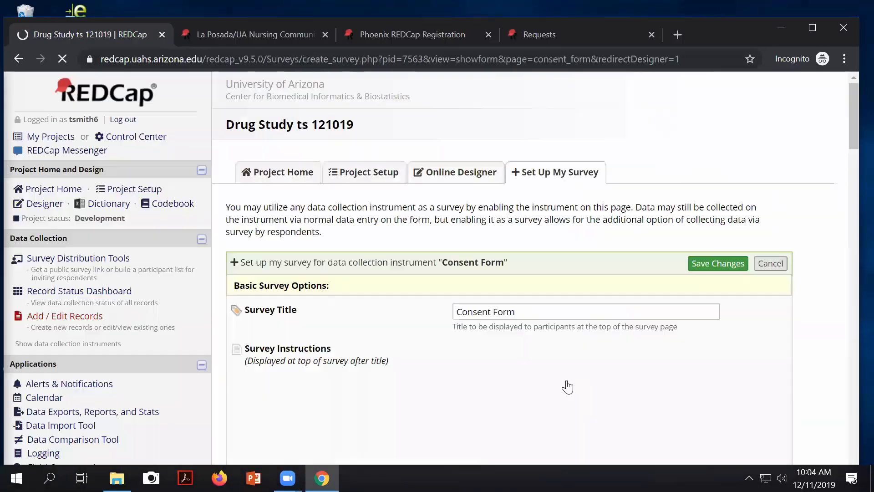
pyautogui.click(717, 264)
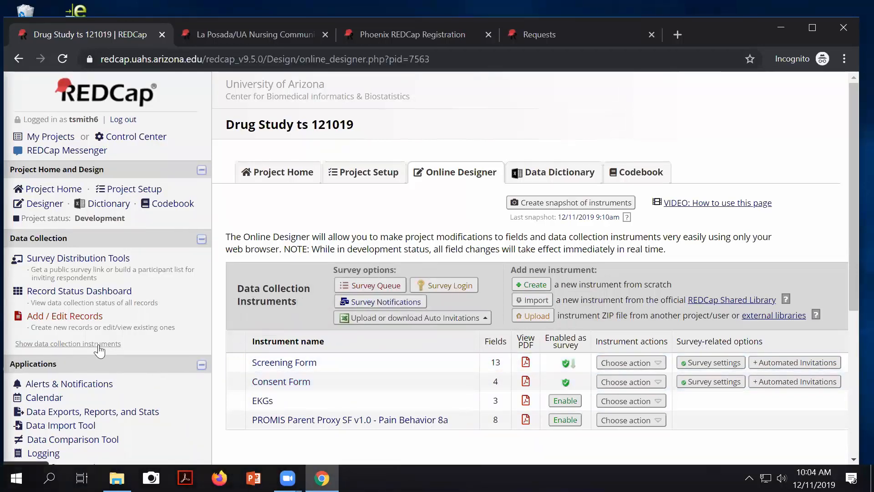
pyautogui.scroll(-1, 97, 352)
pyautogui.scroll(-3, 97, 352)
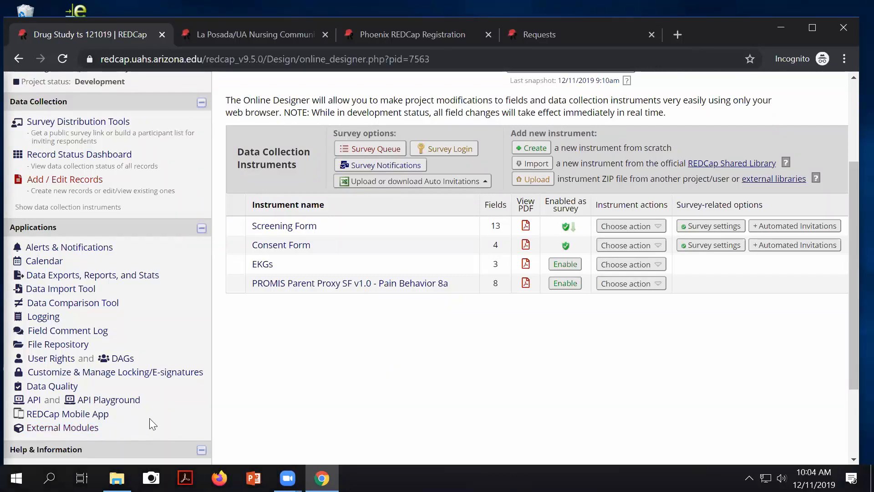
pyautogui.scroll(1, 448, 404)
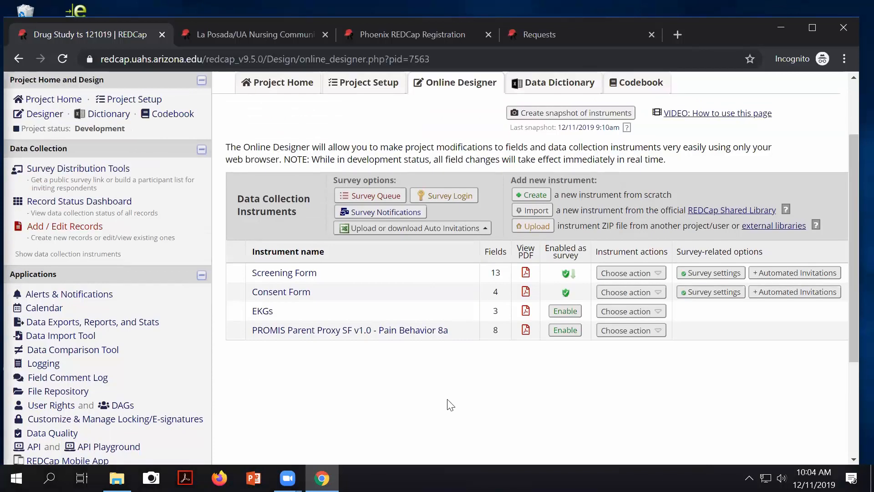
pyautogui.scroll(2, 448, 403)
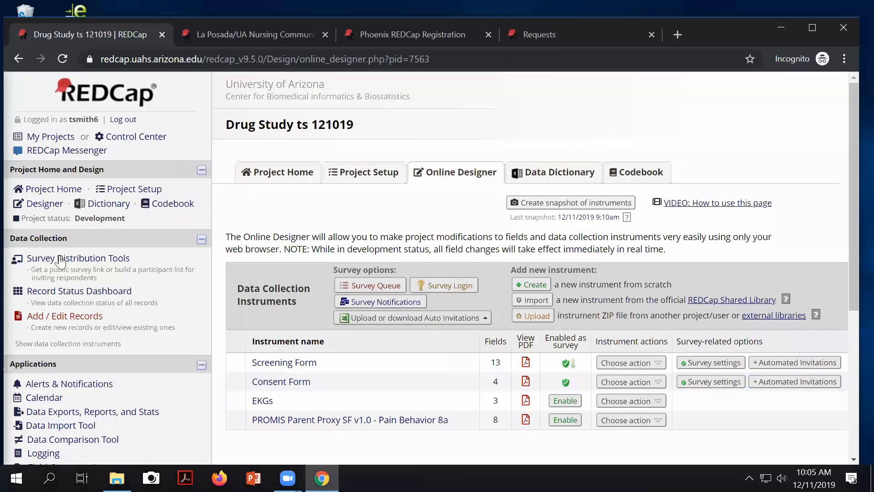
# Step: Preview the Screening Form public survey from the public survey link page, then close it
pyautogui.click(85, 260)
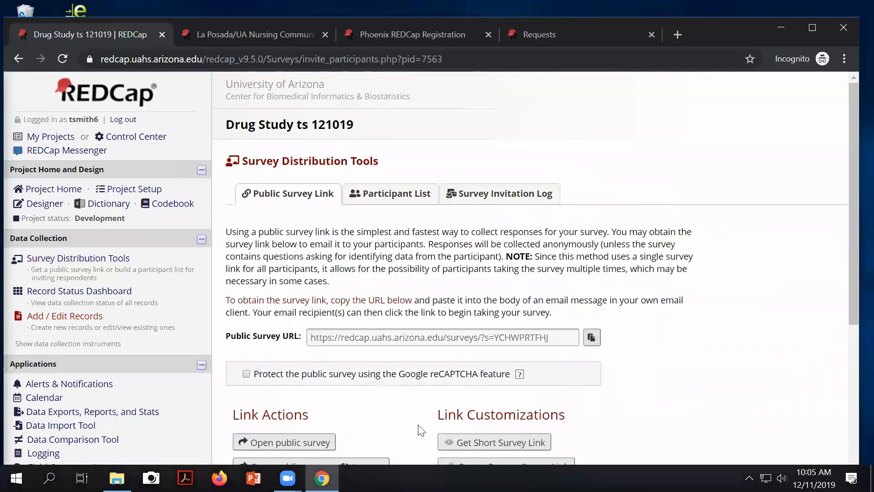
pyautogui.scroll(-3, 376, 364)
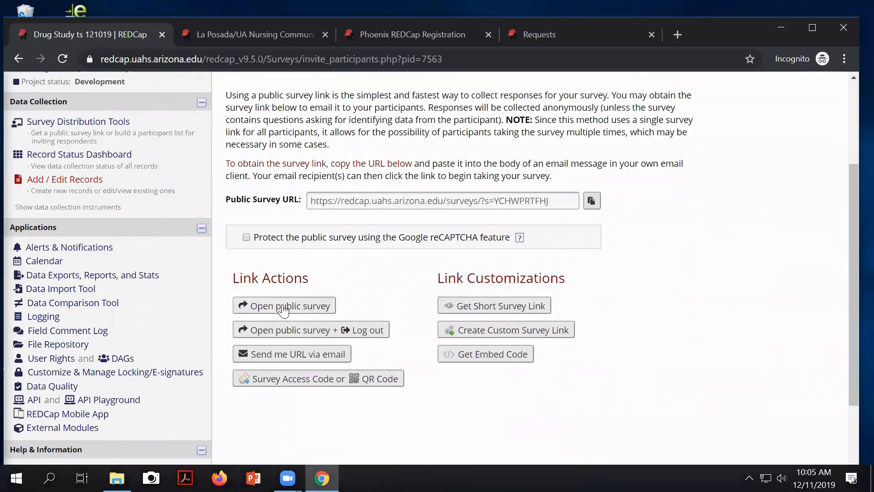
pyautogui.click(289, 308)
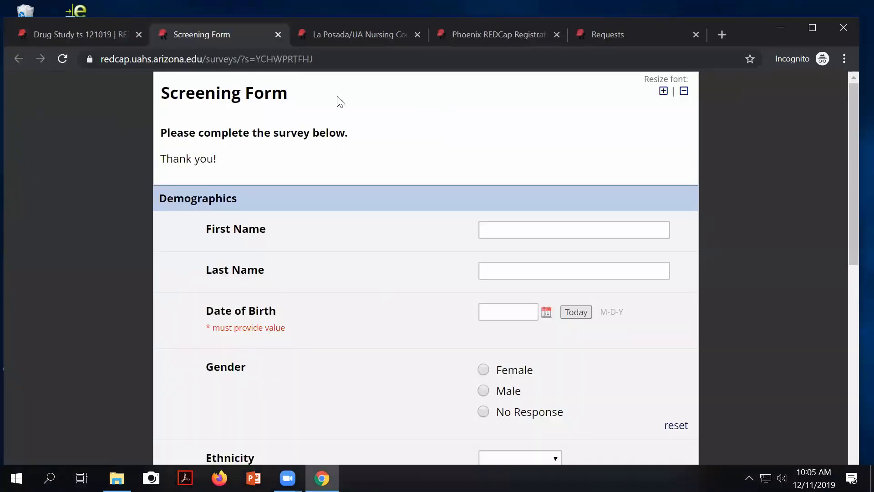
pyautogui.click(279, 34)
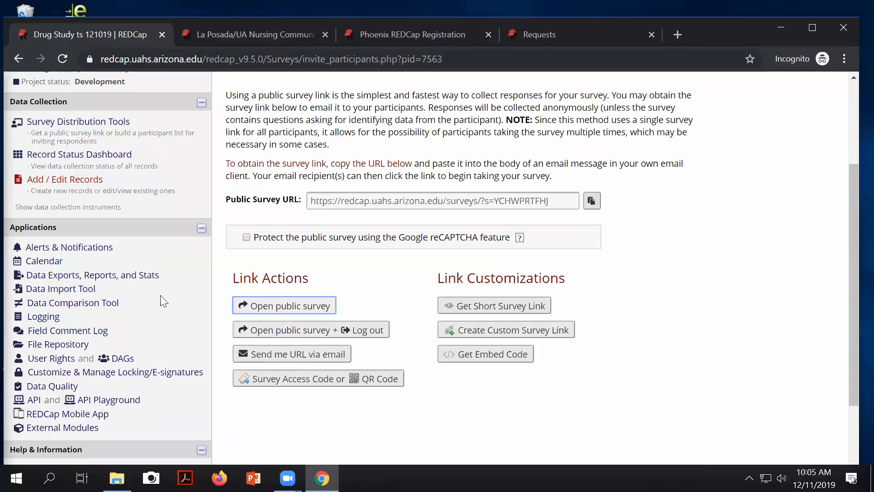
pyautogui.click(42, 122)
# Step: Move Consent Form above Screening Form and confirm the public survey link now opens Consent Form
pyautogui.click(45, 204)
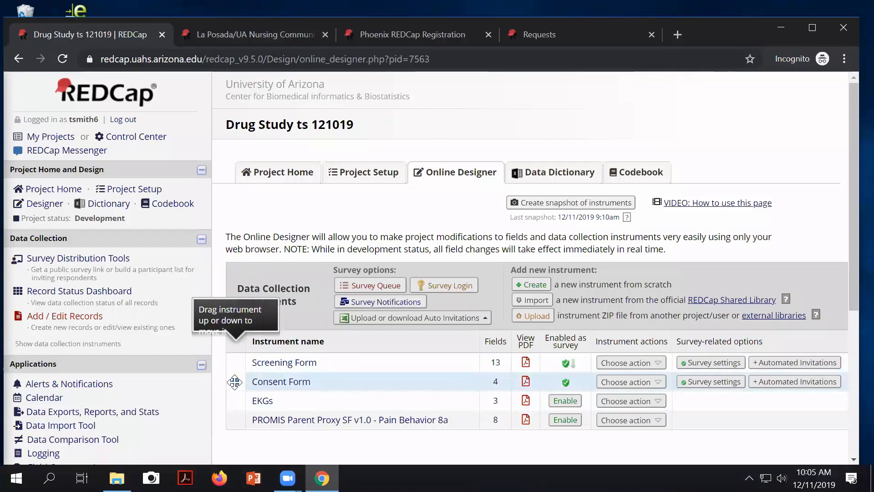
pyautogui.moveTo(235, 381); pyautogui.dragTo(238, 366)
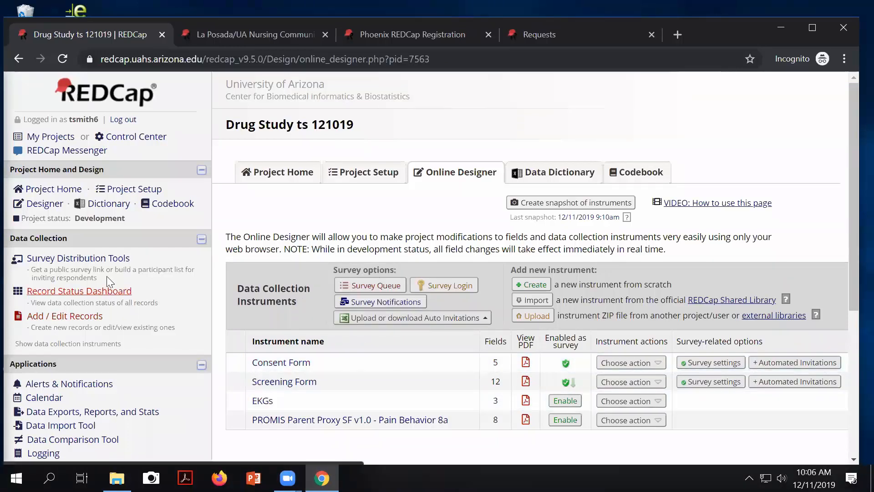
pyautogui.click(82, 258)
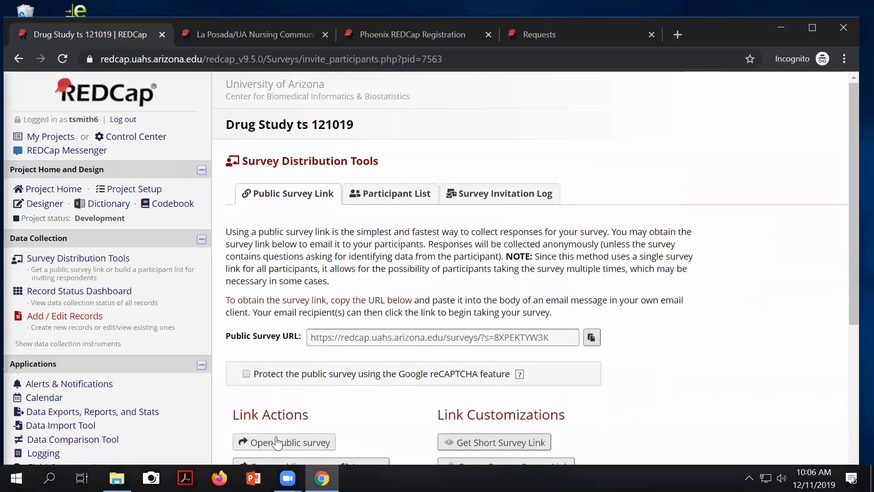
pyautogui.click(255, 442)
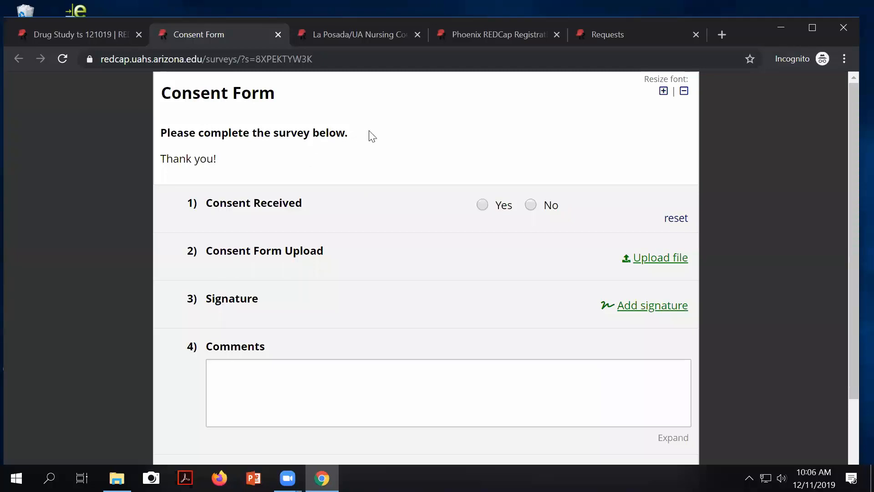
pyautogui.click(278, 35)
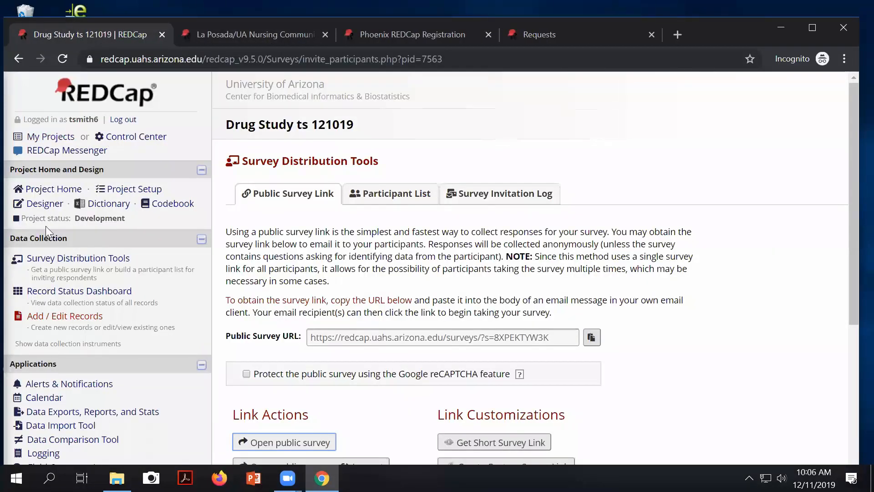
pyautogui.click(45, 203)
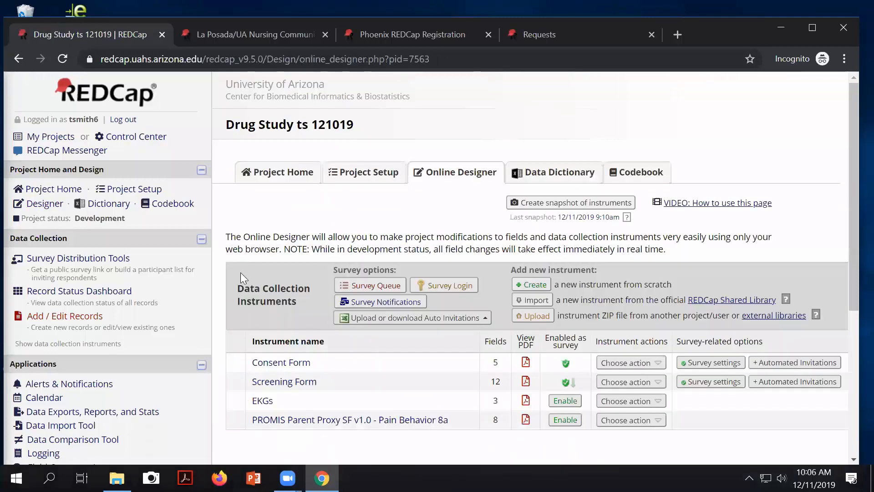
# Step: Drag Screening Form back above Consent Form and check the instrument order
pyautogui.moveTo(237, 381); pyautogui.dragTo(237, 361)
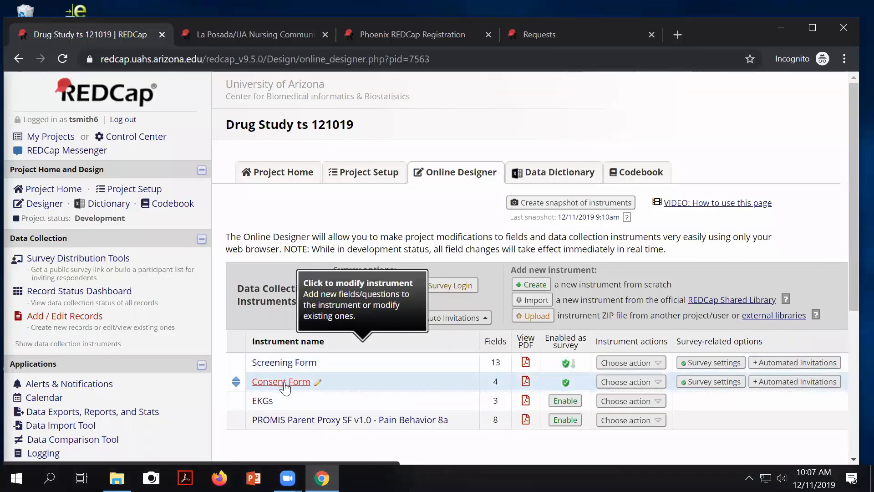
pyautogui.scroll(-1, 285, 384)
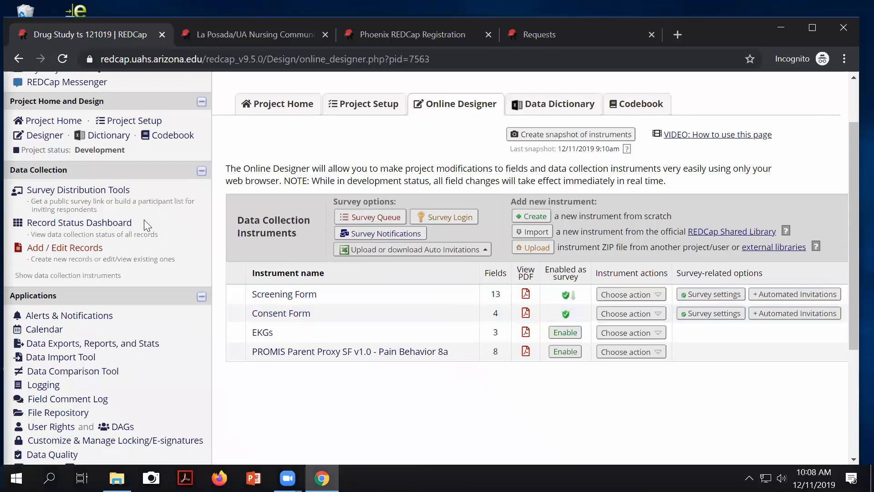
pyautogui.scroll(-1, 107, 219)
pyautogui.scroll(1, 105, 213)
pyautogui.scroll(1, 103, 209)
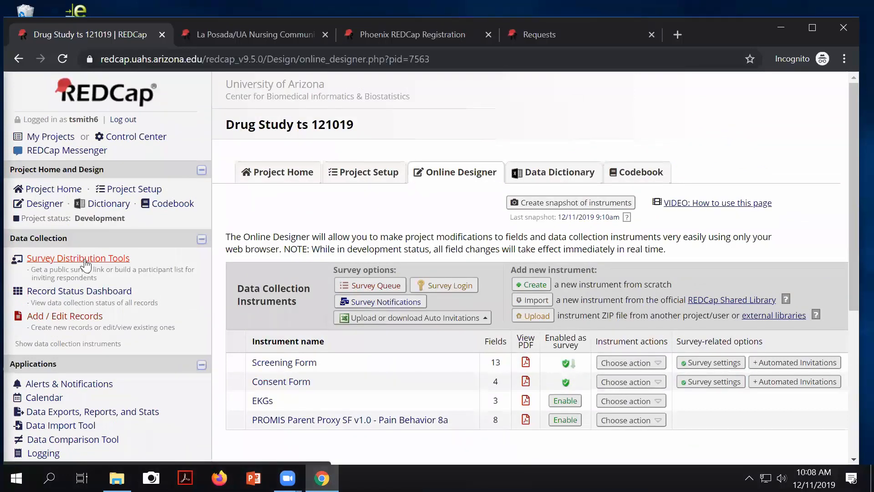
# Step: View the Screening Form survey participant list, then go to the Project Setup checklist
pyautogui.click(86, 263)
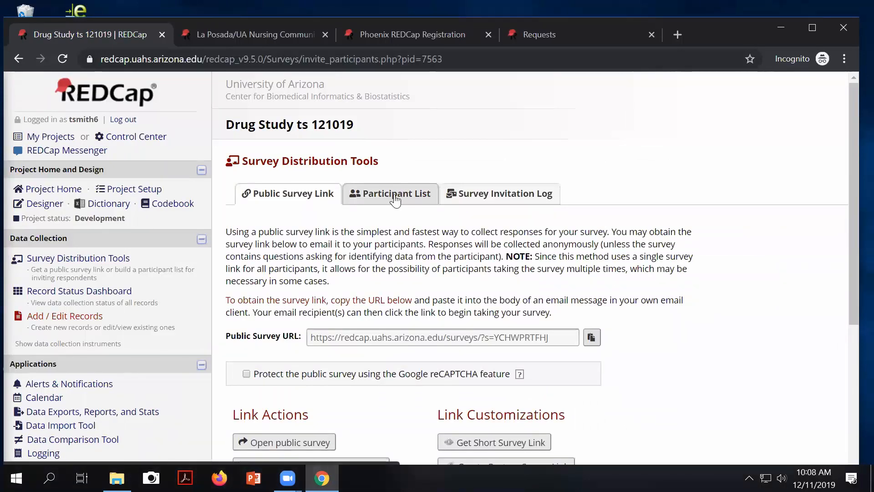
pyautogui.click(396, 195)
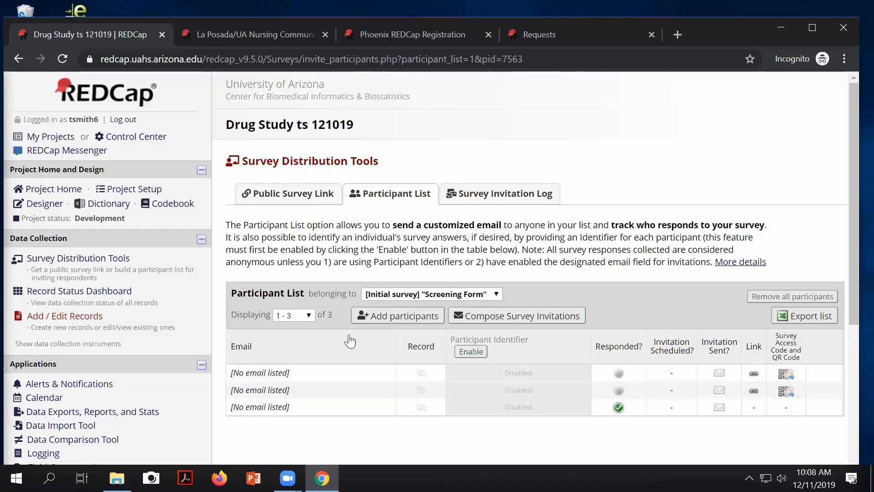
pyautogui.click(133, 191)
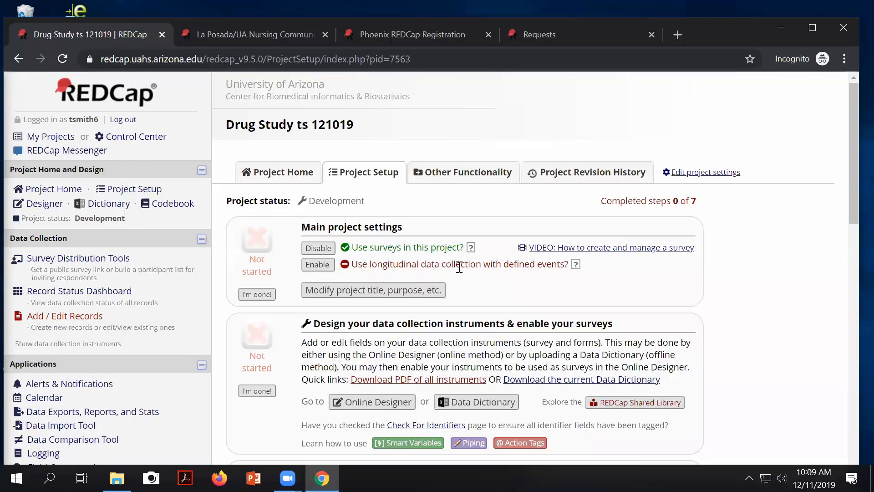
pyautogui.scroll(-3, 519, 302)
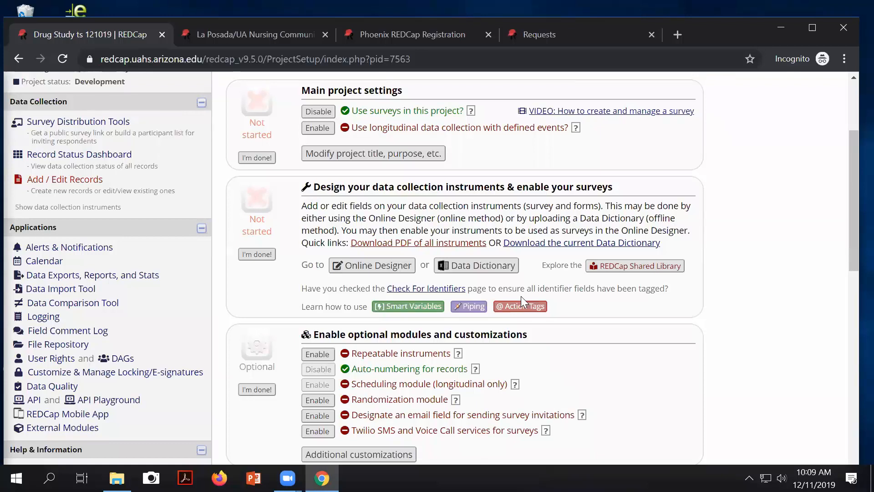
pyautogui.scroll(-1, 521, 296)
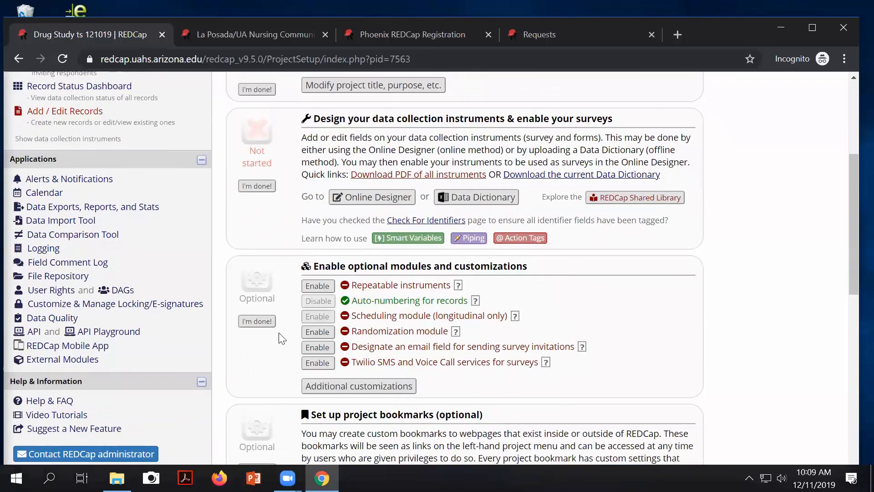
pyautogui.moveTo(331, 267); pyautogui.dragTo(525, 272)
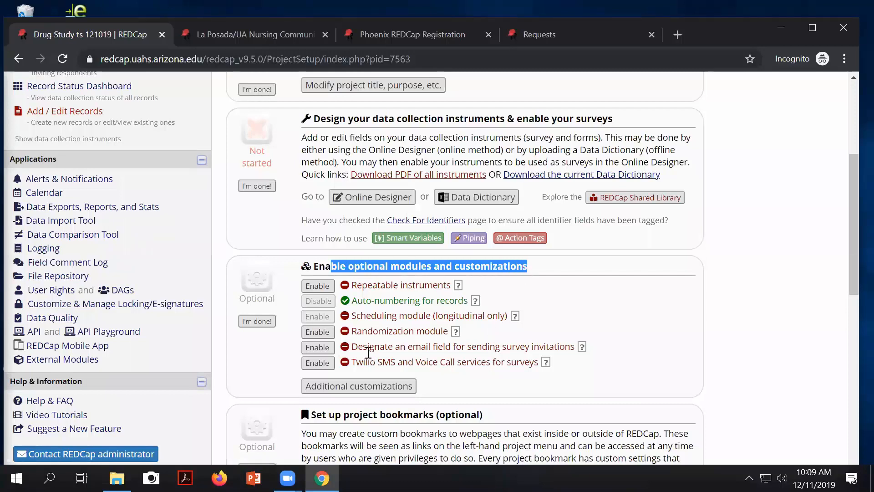
pyautogui.moveTo(367, 347); pyautogui.dragTo(465, 350)
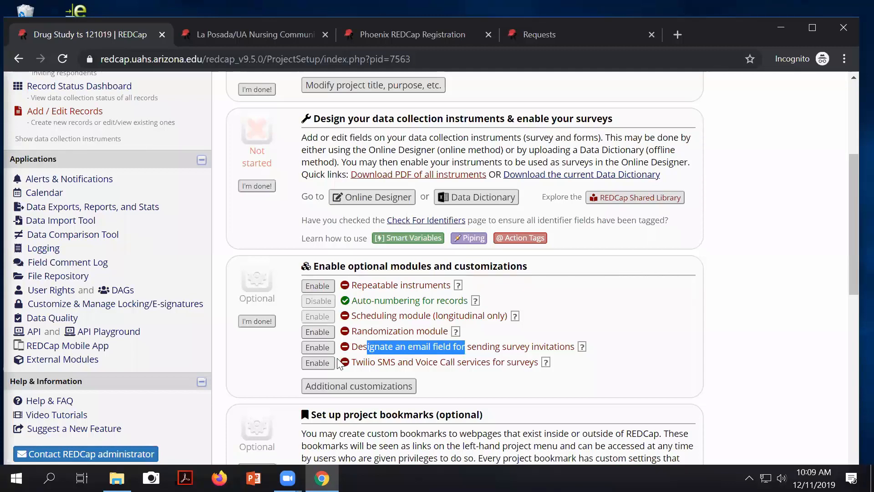
pyautogui.click(317, 348)
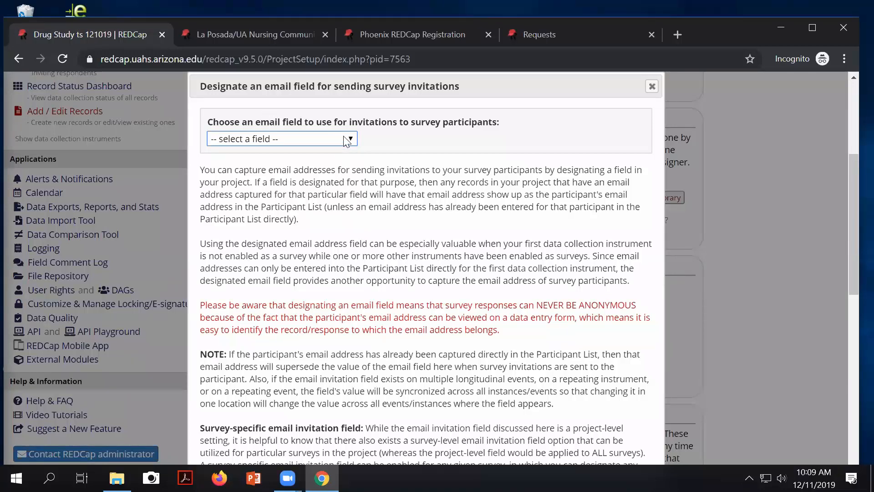
pyautogui.click(337, 138)
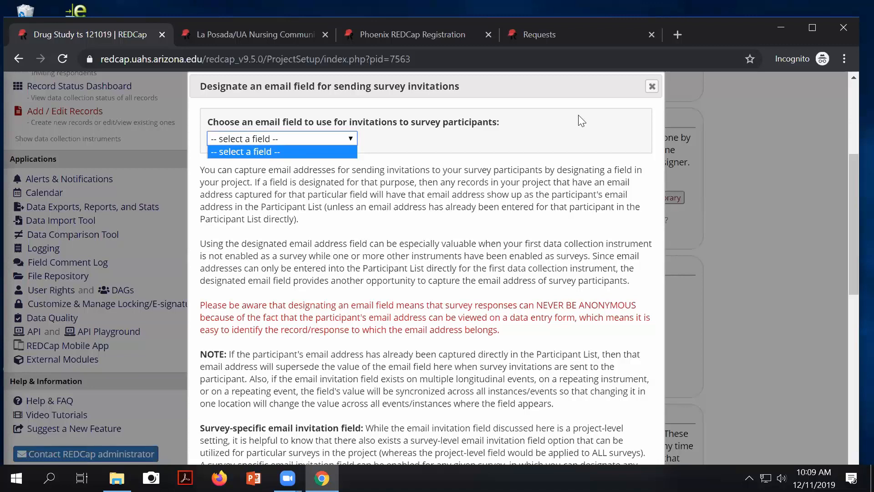
pyautogui.click(652, 88)
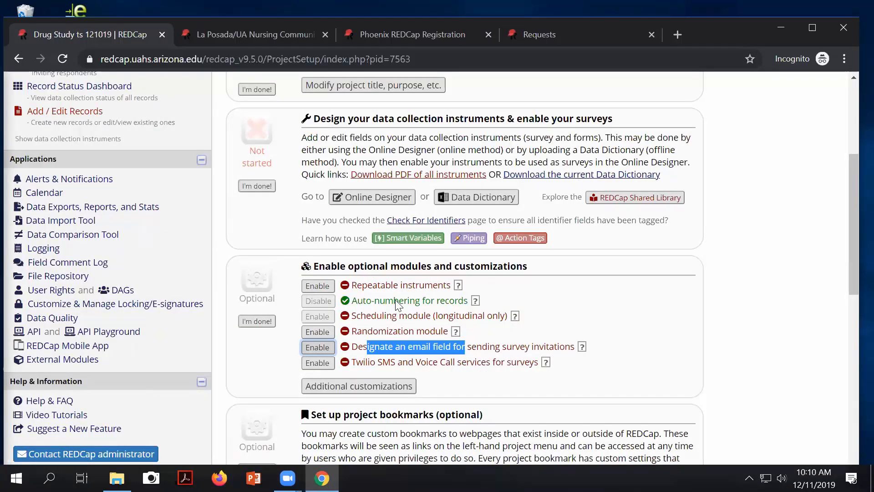
pyautogui.scroll(3, 174, 165)
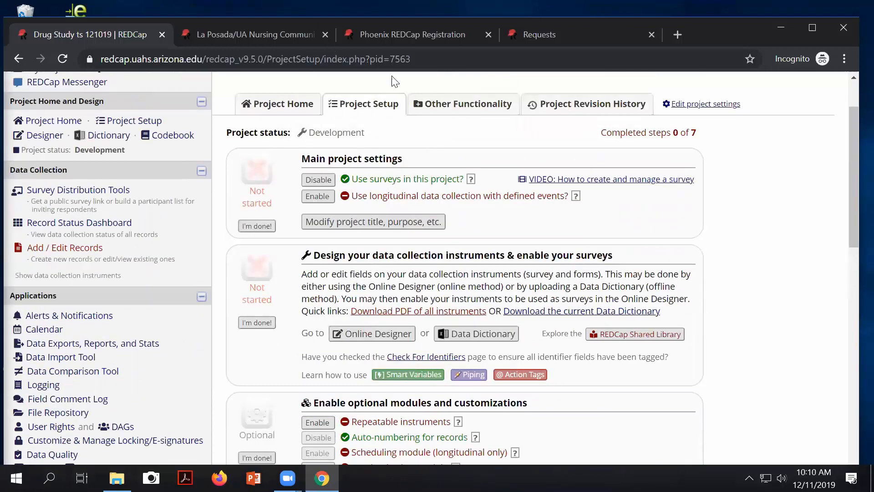
# Step: In the Online Designer, give the Screening Form's Email field Email validation and save it
pyautogui.click(370, 332)
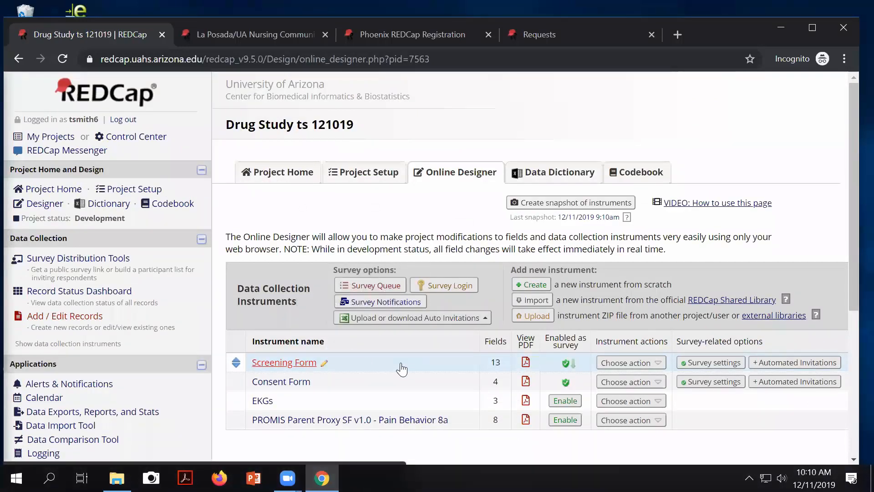
pyautogui.click(283, 363)
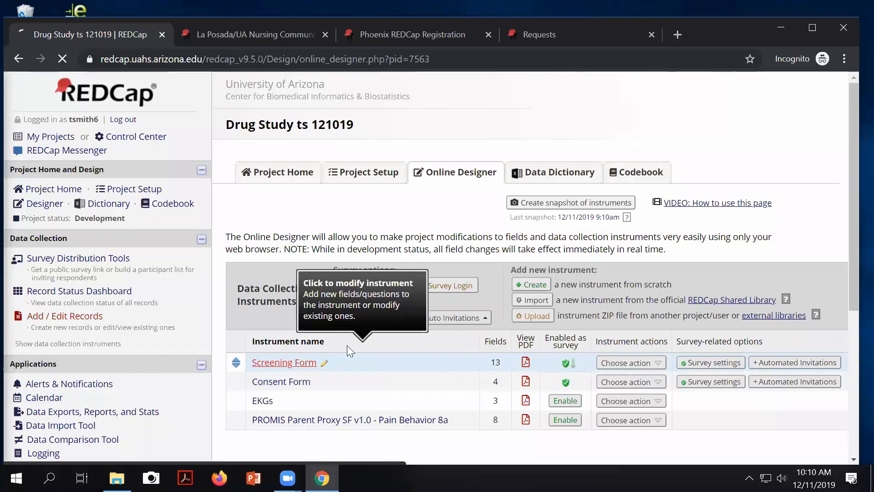
pyautogui.scroll(-14, 395, 345)
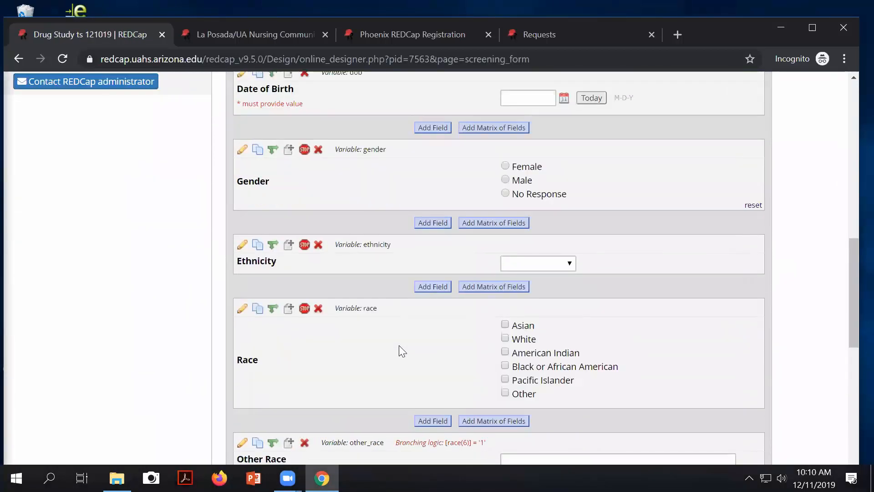
pyautogui.scroll(-2, 399, 345)
pyautogui.scroll(-3, 314, 384)
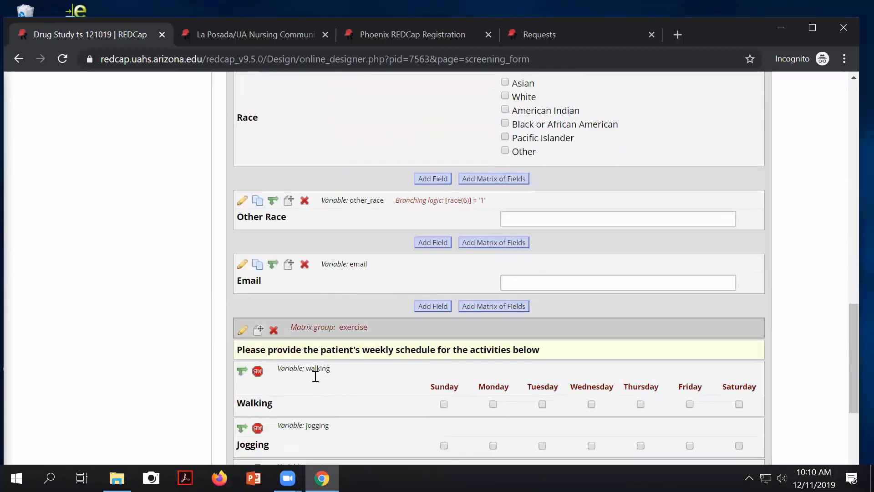
pyautogui.click(242, 266)
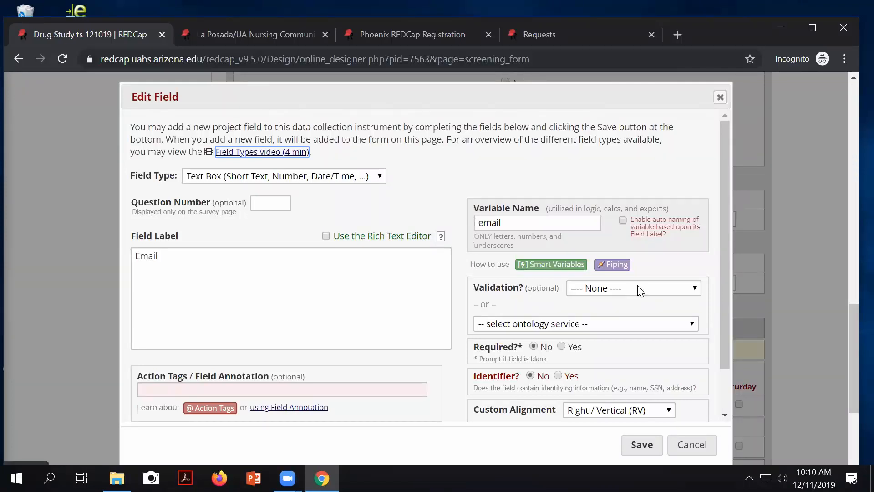
pyautogui.moveTo(473, 287)
pyautogui.mouseDown()
pyautogui.moveTo(528, 293)
pyautogui.moveTo(484, 287)
pyautogui.mouseUp()
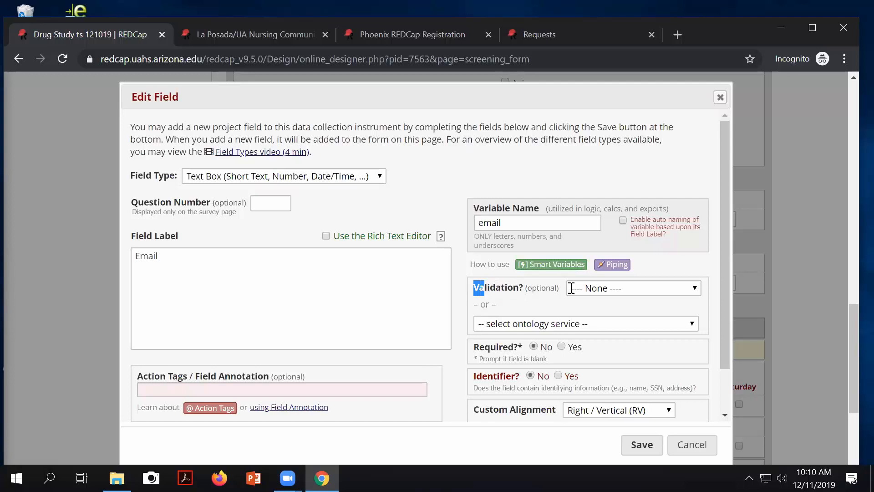
pyautogui.click(630, 292)
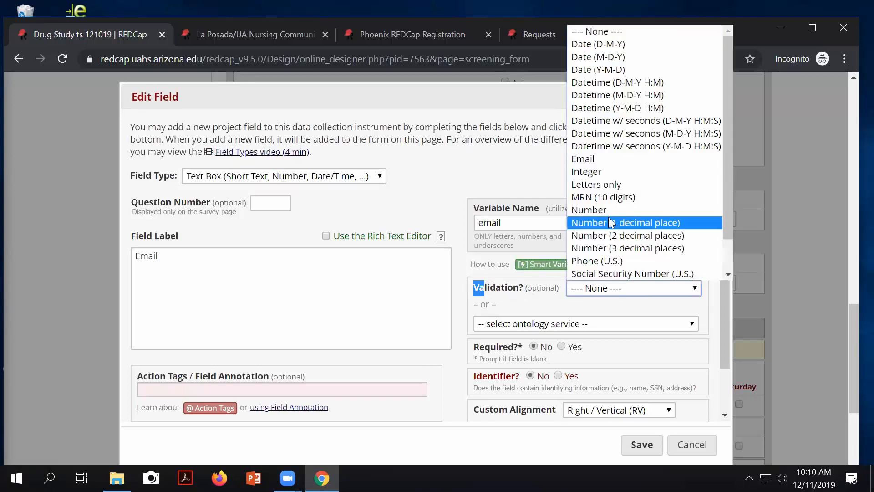
pyautogui.click(592, 159)
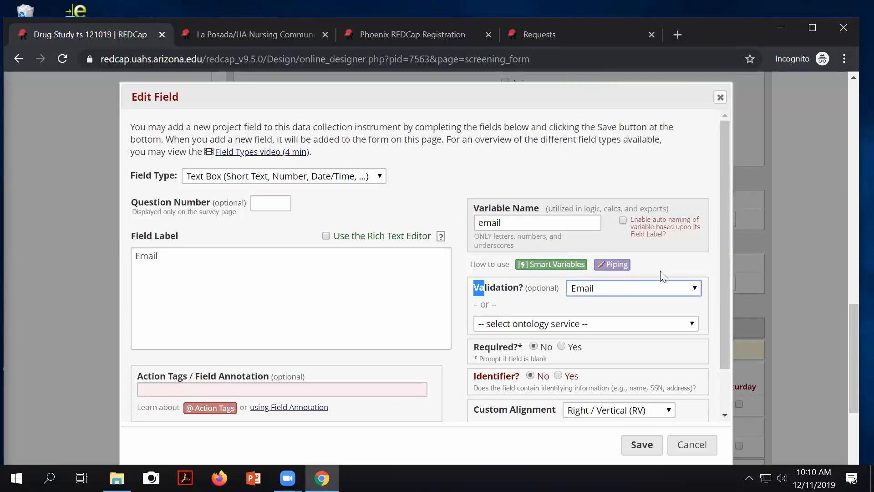
pyautogui.click(638, 446)
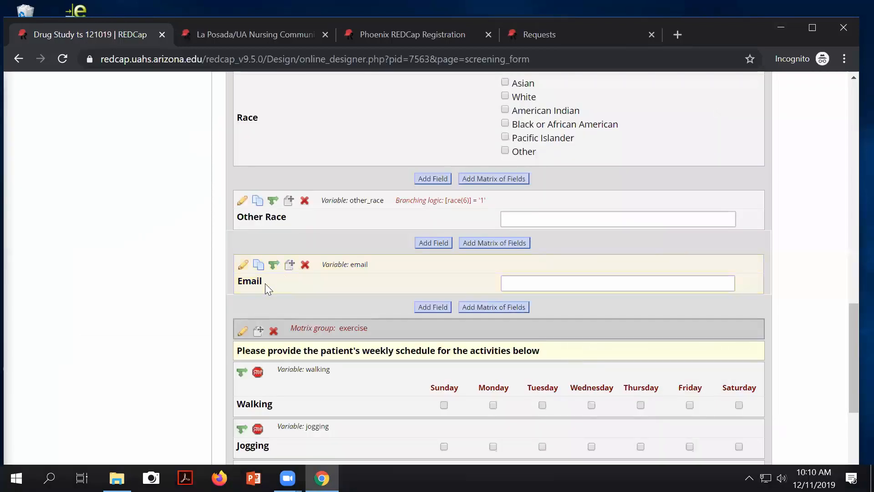
# Step: Return to the Project Setup page
pyautogui.scroll(10, 362, 288)
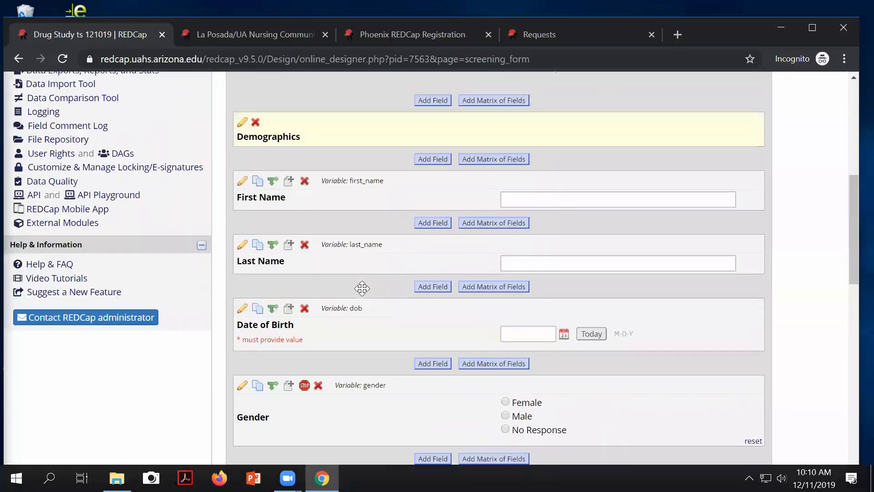
pyautogui.scroll(6, 362, 288)
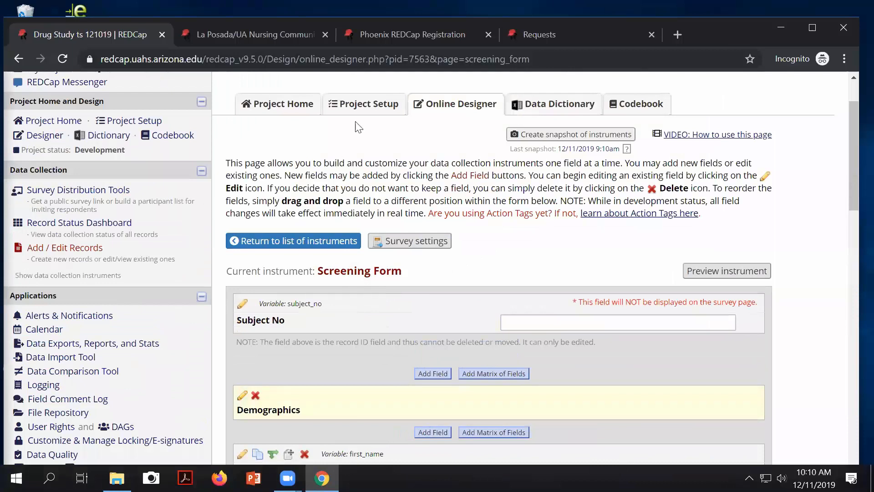
pyautogui.click(368, 105)
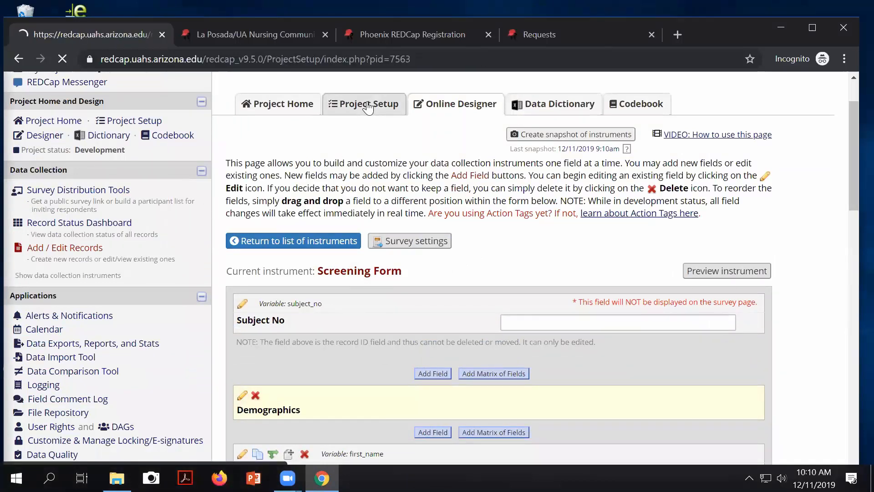
pyautogui.scroll(-5, 367, 108)
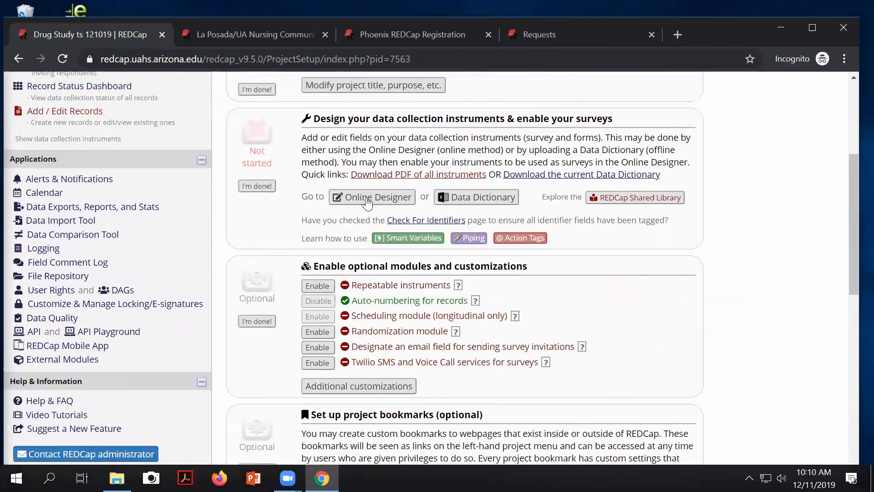
# Step: Designate the Screening Form's Email field as the survey invitation email field and save
pyautogui.moveTo(379, 346); pyautogui.dragTo(412, 352)
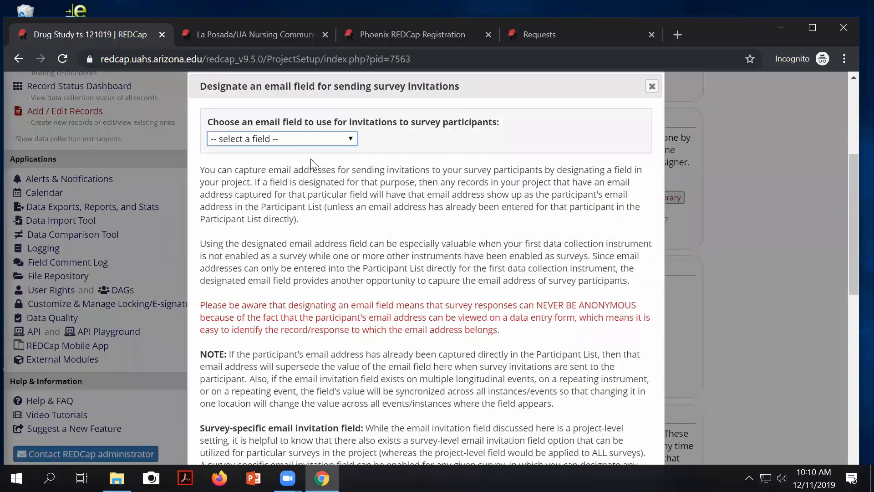
pyautogui.click(286, 138)
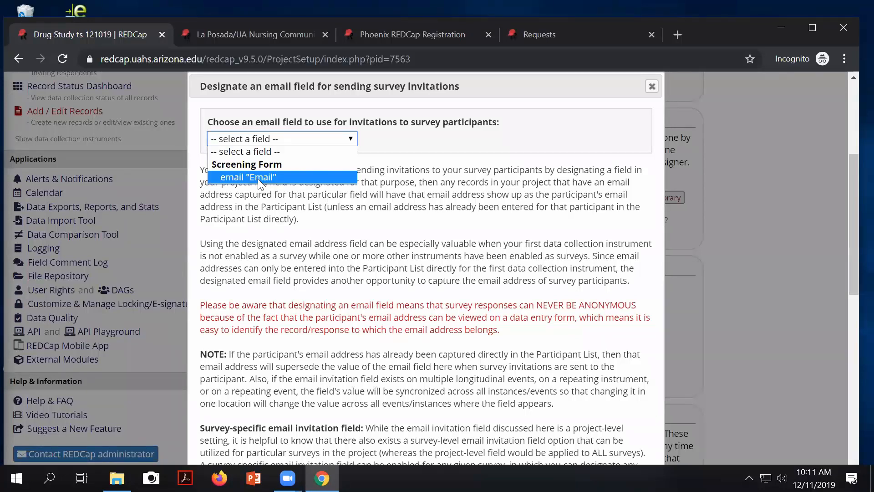
pyautogui.click(377, 145)
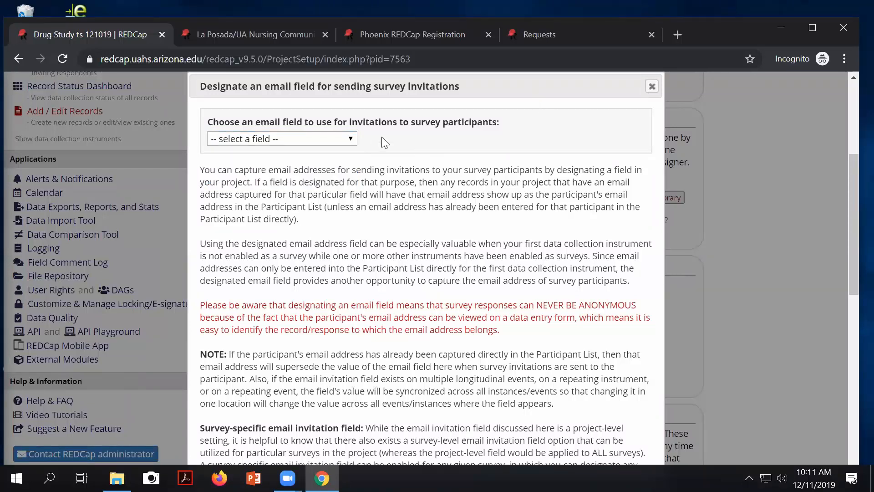
pyautogui.click(317, 140)
pyautogui.click(232, 179)
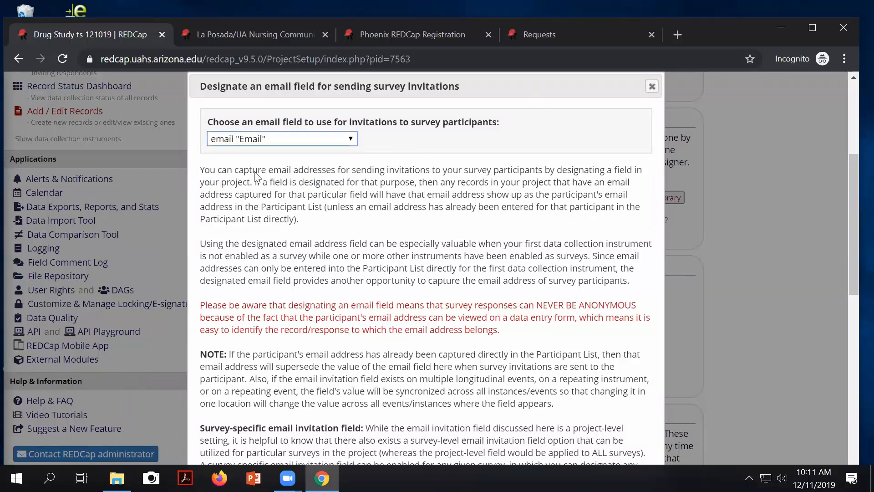
pyautogui.scroll(-2, 256, 175)
pyautogui.scroll(6, 318, 165)
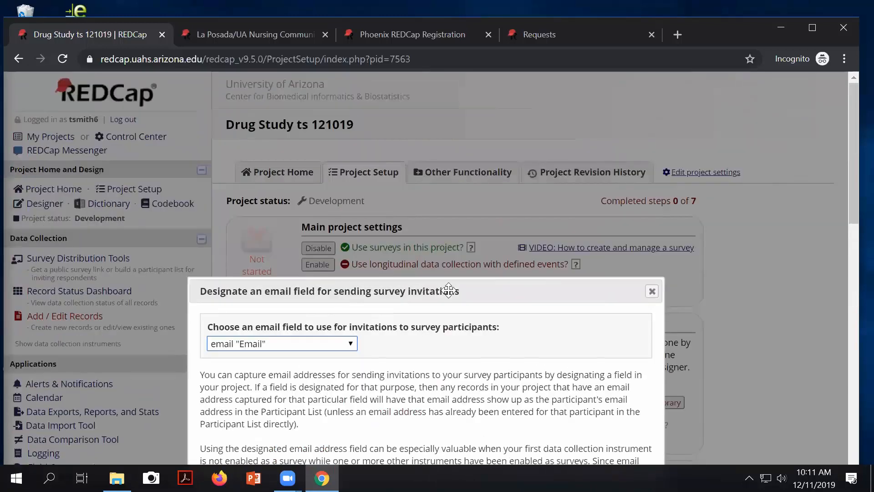
pyautogui.scroll(-8, 469, 305)
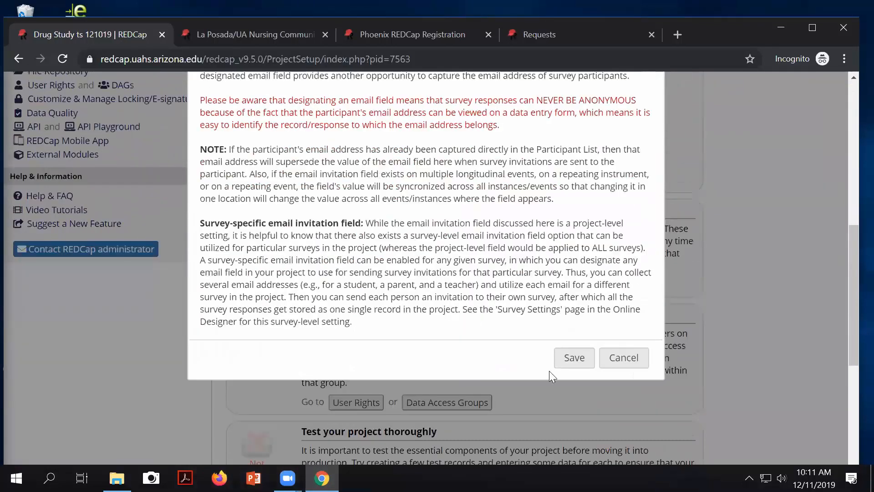
pyautogui.click(569, 358)
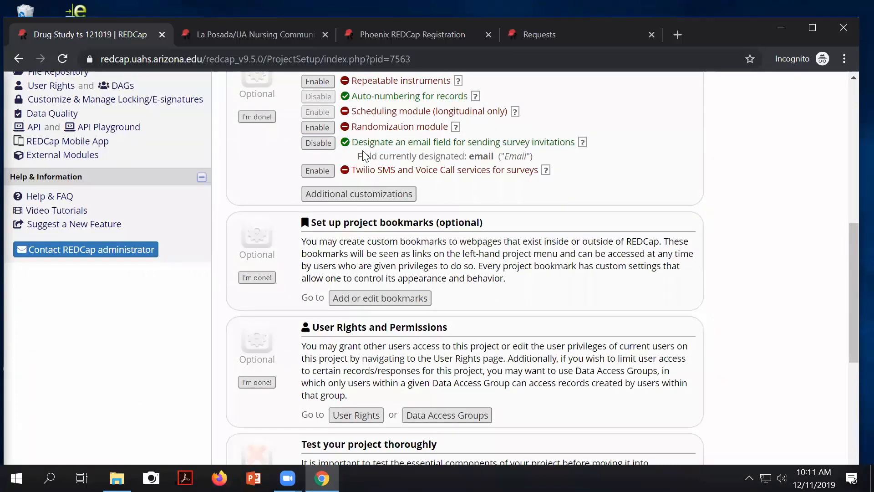
# Step: View the Screening Form survey's participant list through Survey Distribution Tools
pyautogui.moveTo(361, 156); pyautogui.dragTo(432, 144)
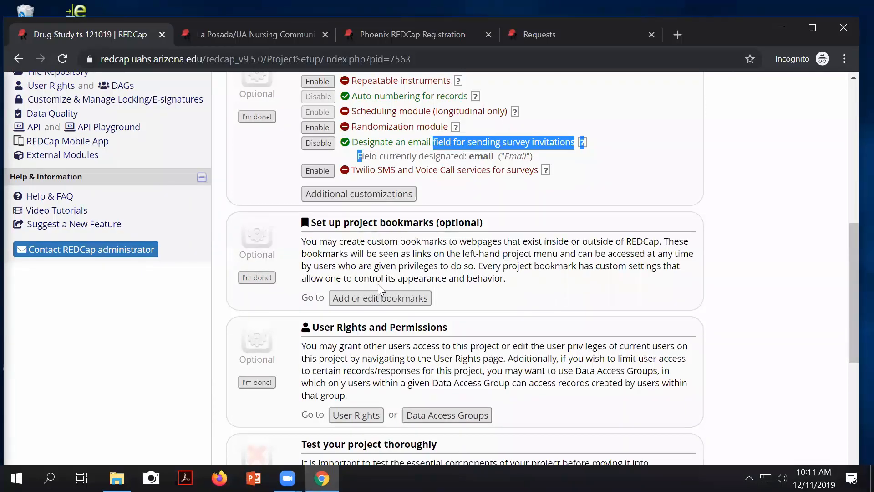
pyautogui.scroll(6, 378, 284)
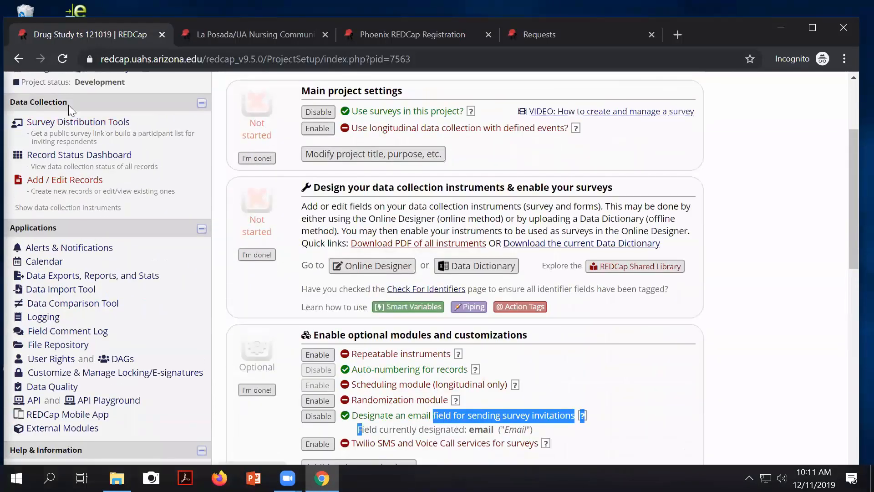
pyautogui.click(64, 127)
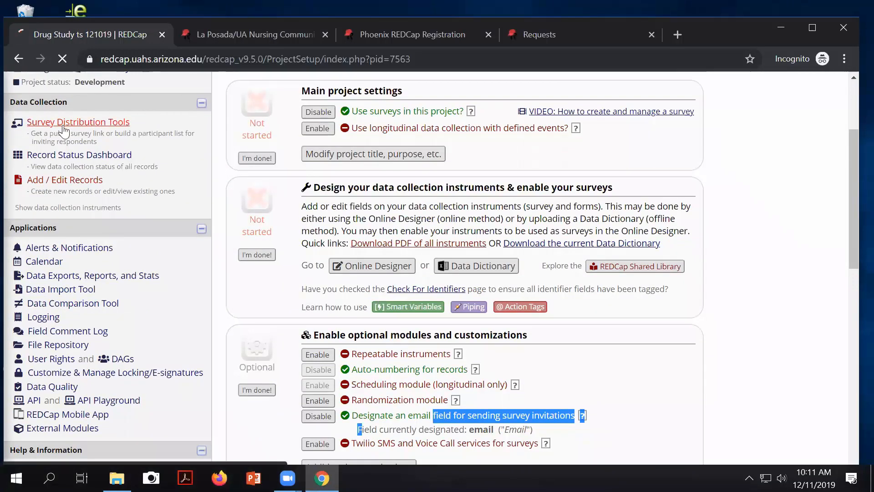
pyautogui.click(380, 198)
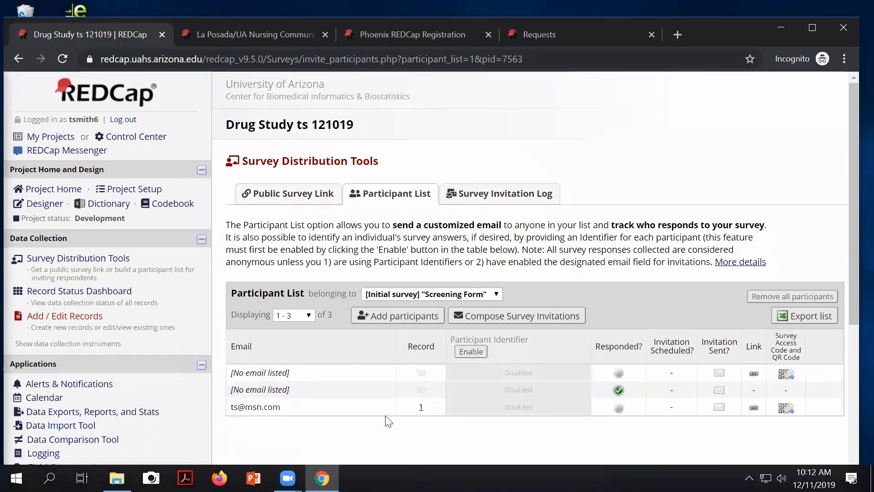
# Step: Open Subject No 2's Screening Form from the Record Status Dashboard
pyautogui.click(88, 295)
pyautogui.scroll(-2, 277, 379)
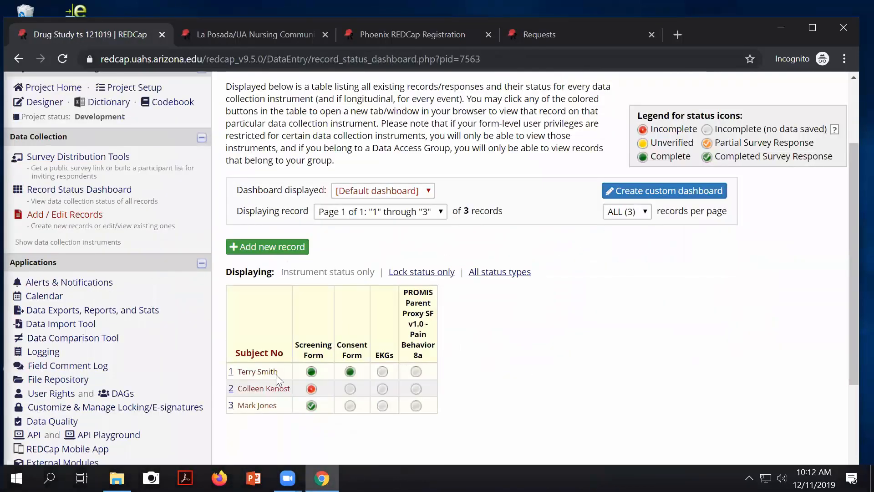
pyautogui.scroll(-1, 278, 379)
pyautogui.click(231, 358)
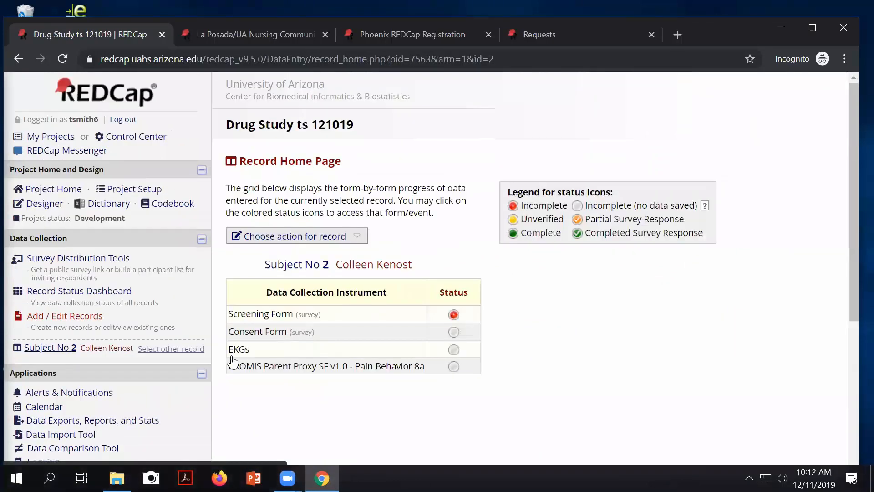
pyautogui.click(454, 314)
# Step: Enter the participant's email address, replace the mistaken comma with a period, and save the form
pyautogui.scroll(-6, 456, 317)
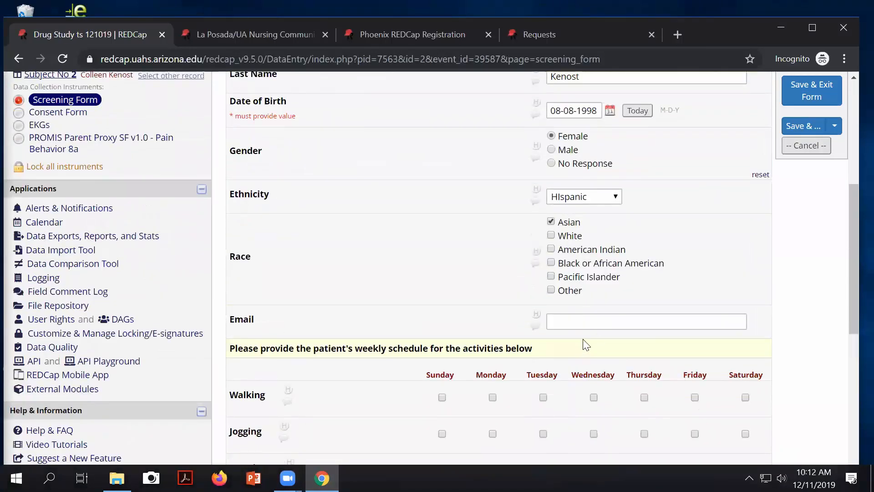
pyautogui.click(572, 321)
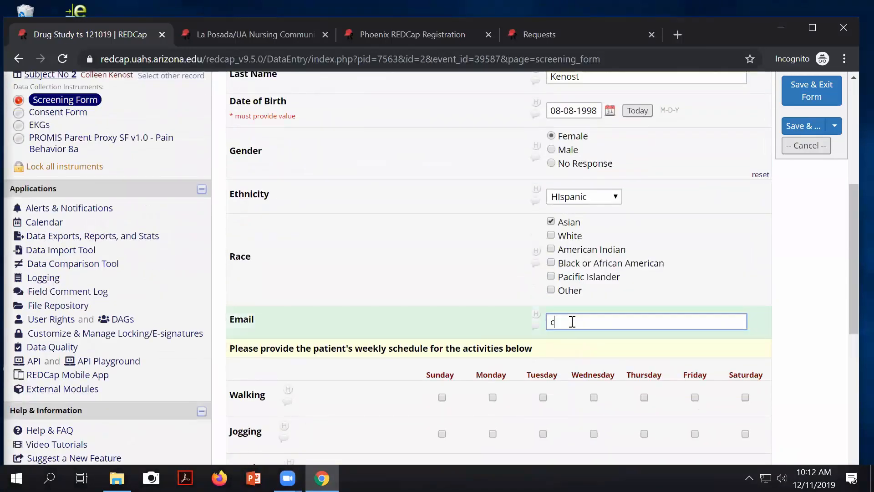
pyautogui.click(815, 91)
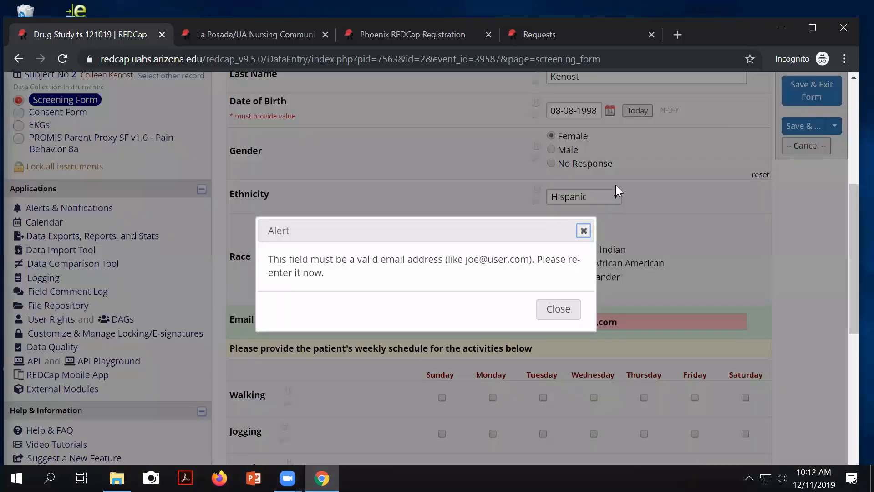
pyautogui.click(564, 310)
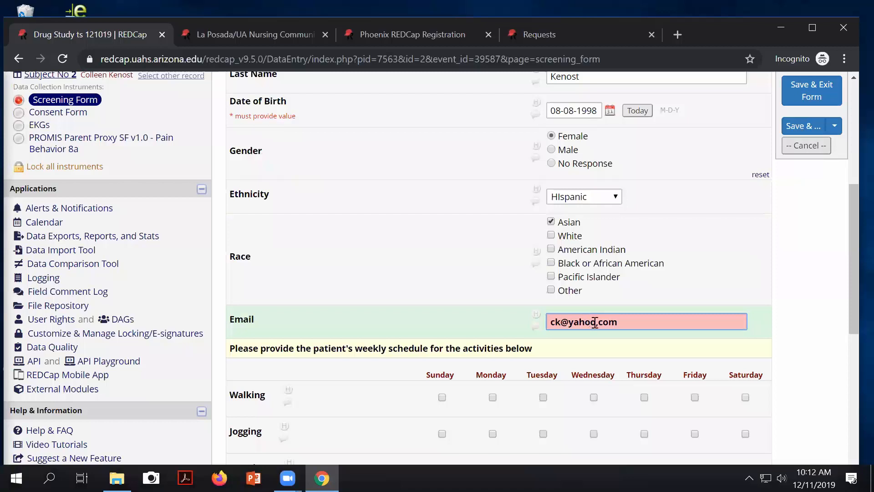
pyautogui.press('BackSpace')
pyautogui.write('.')
pyautogui.press('Return')
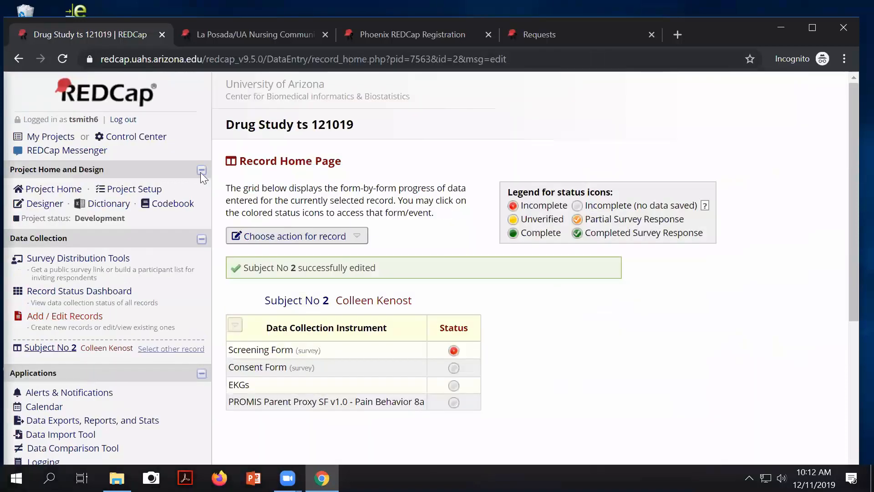
# Step: Return to the Screening Form participant list to see record 2's new email address
pyautogui.click(77, 260)
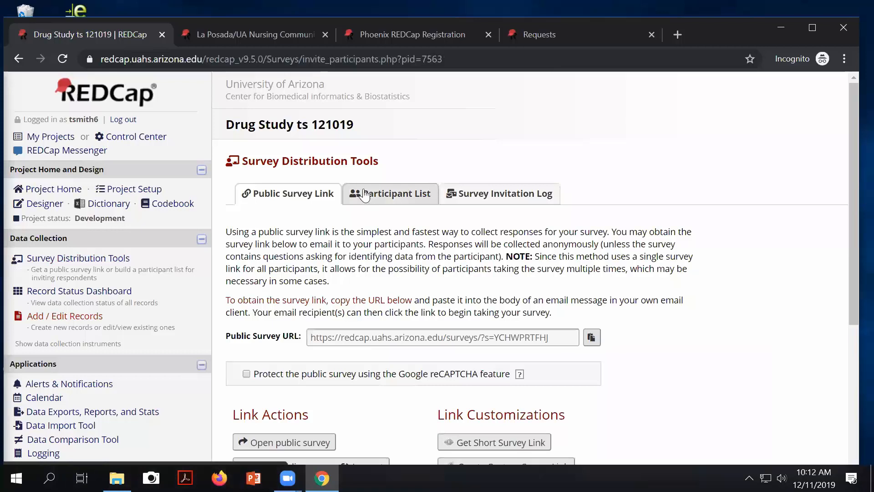
pyautogui.click(386, 196)
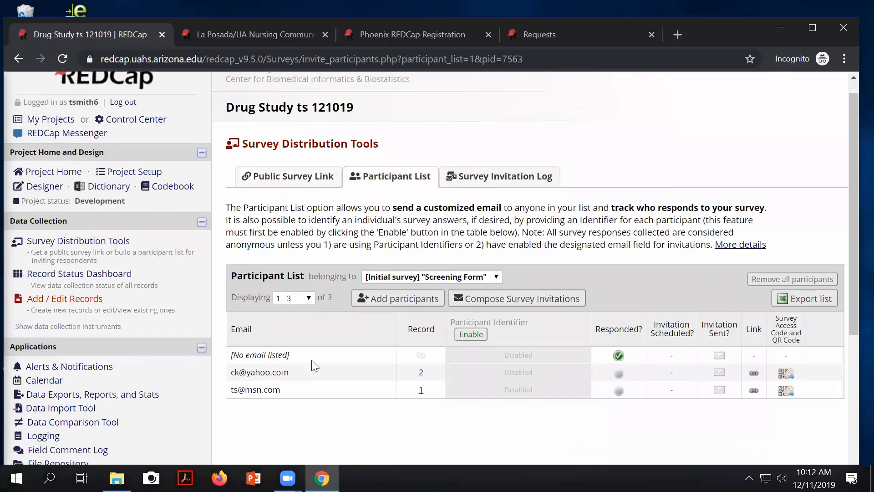
pyautogui.scroll(-2, 273, 319)
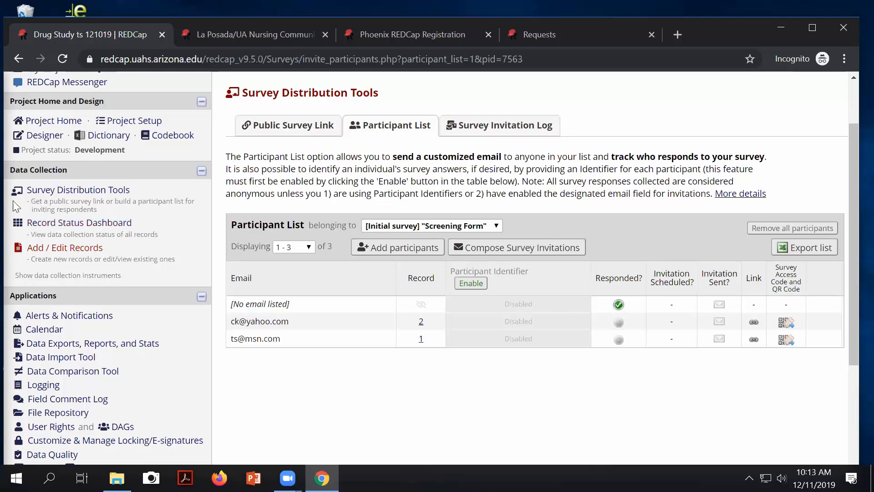
# Step: Open Subject No 3's completed Screening Form response from the dashboard and review it
pyautogui.click(101, 231)
pyautogui.scroll(-5, 305, 330)
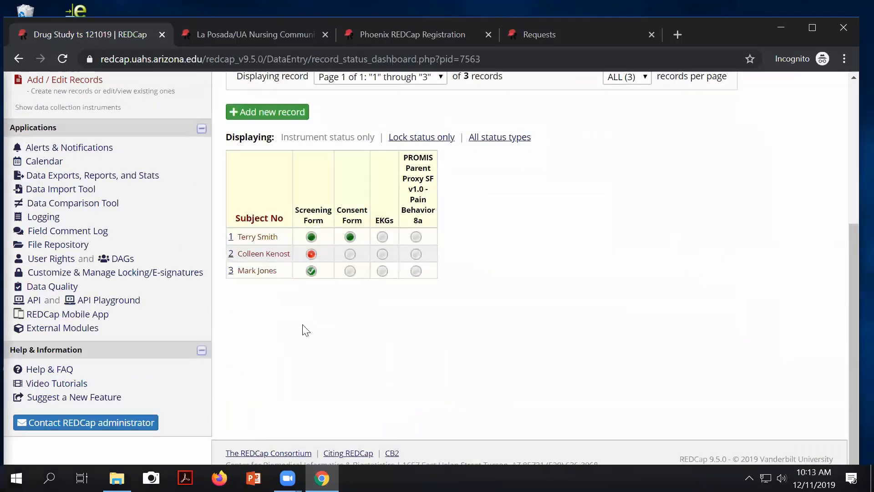
pyautogui.click(312, 271)
pyautogui.scroll(-8, 532, 379)
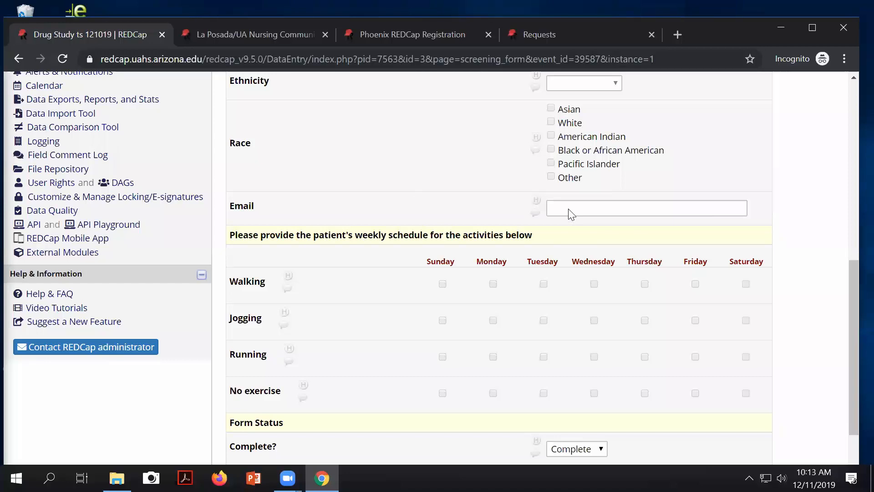
pyautogui.scroll(8, 591, 203)
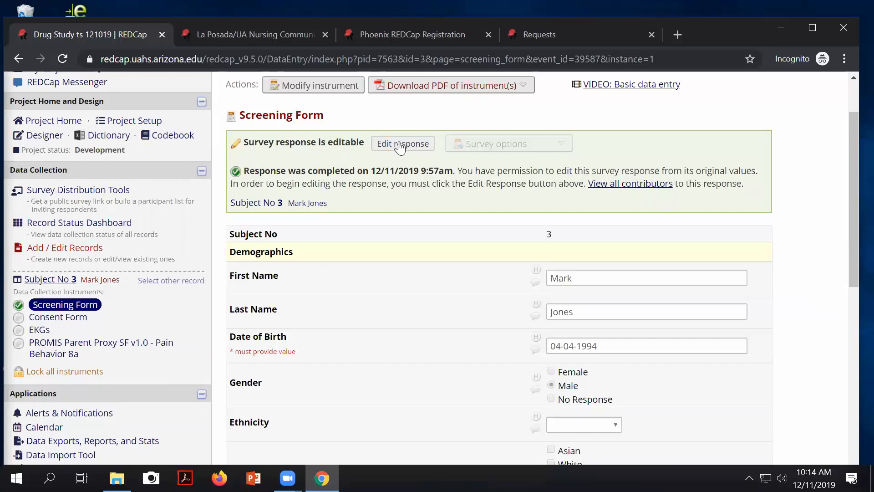
pyautogui.scroll(-3, 146, 289)
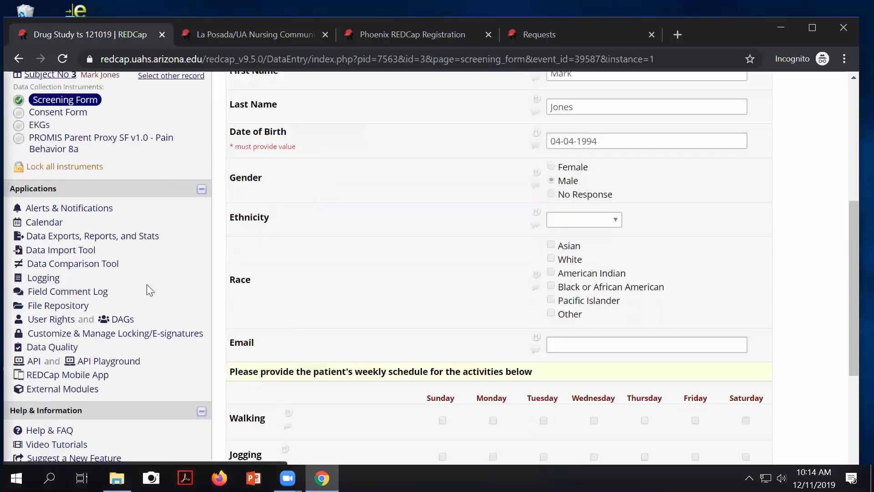
# Step: Allow the second user to edit Screening Form and Consent Form survey responses, and save
pyautogui.click(56, 322)
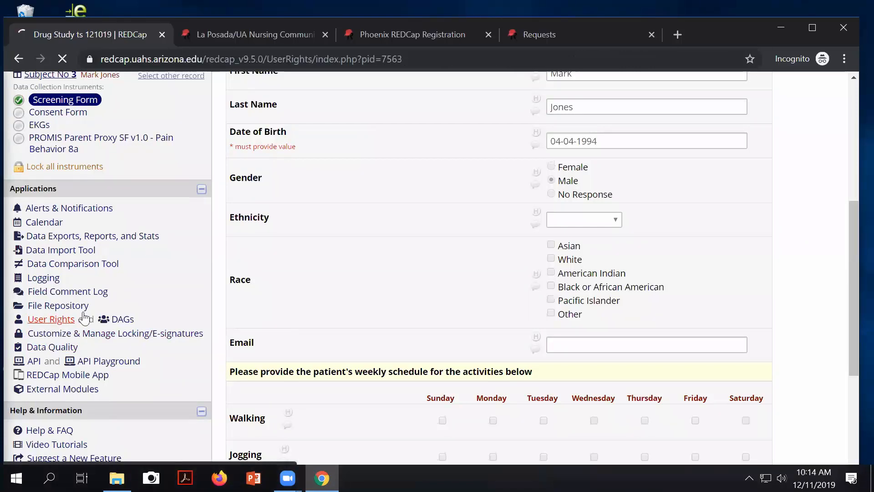
pyautogui.scroll(-3, 283, 392)
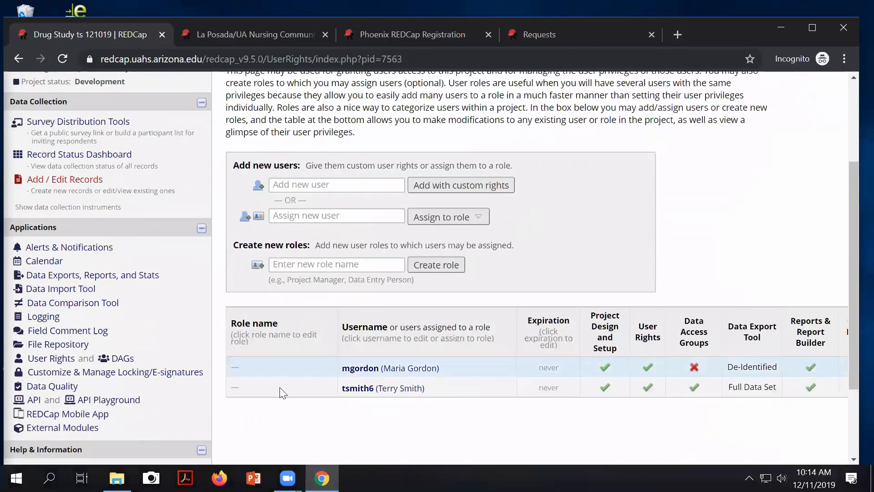
pyautogui.click(363, 371)
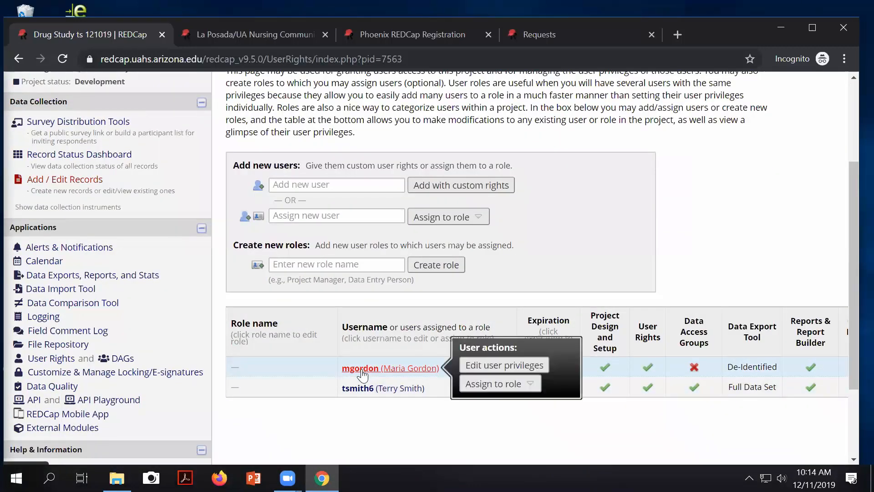
pyautogui.click(469, 365)
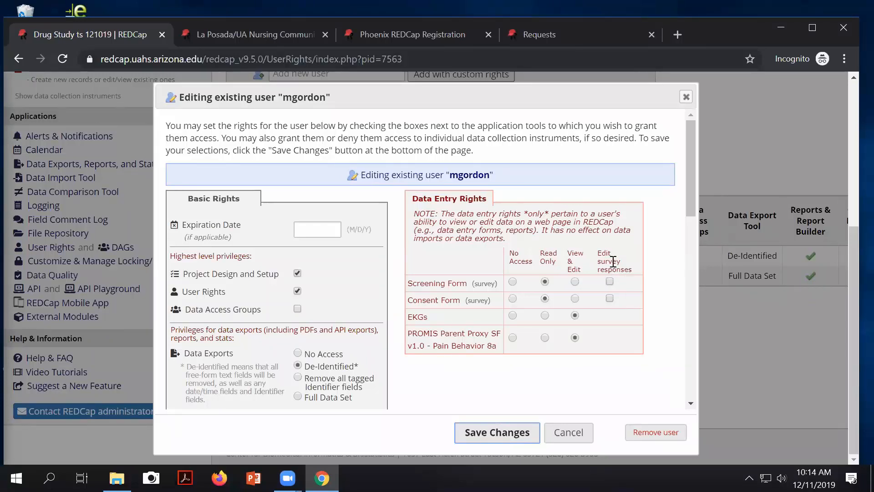
pyautogui.click(610, 300)
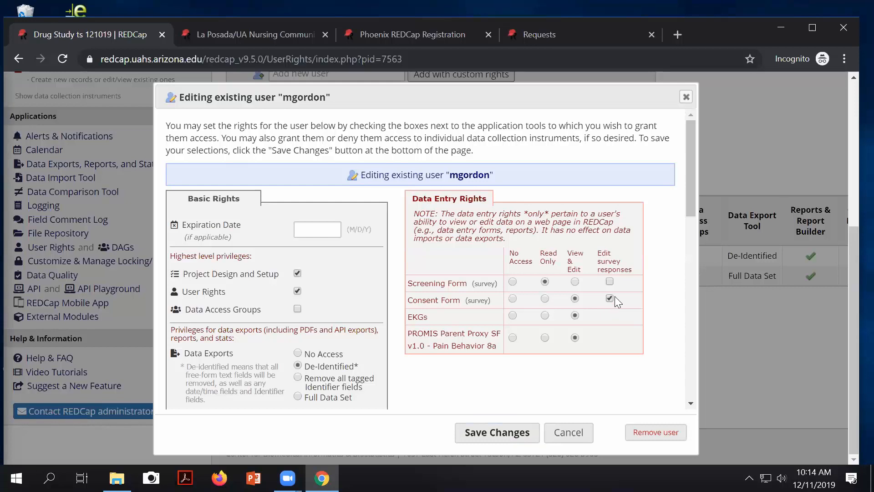
pyautogui.click(610, 282)
pyautogui.click(610, 298)
pyautogui.click(509, 437)
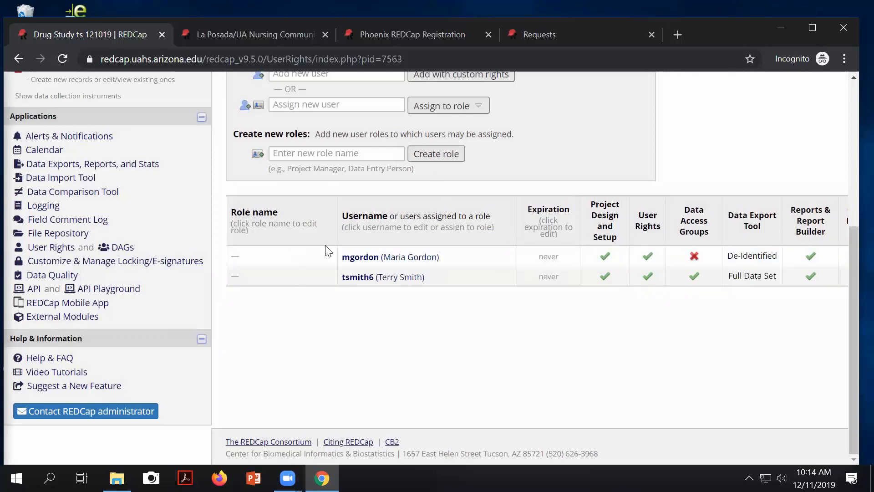
pyautogui.scroll(5, 344, 285)
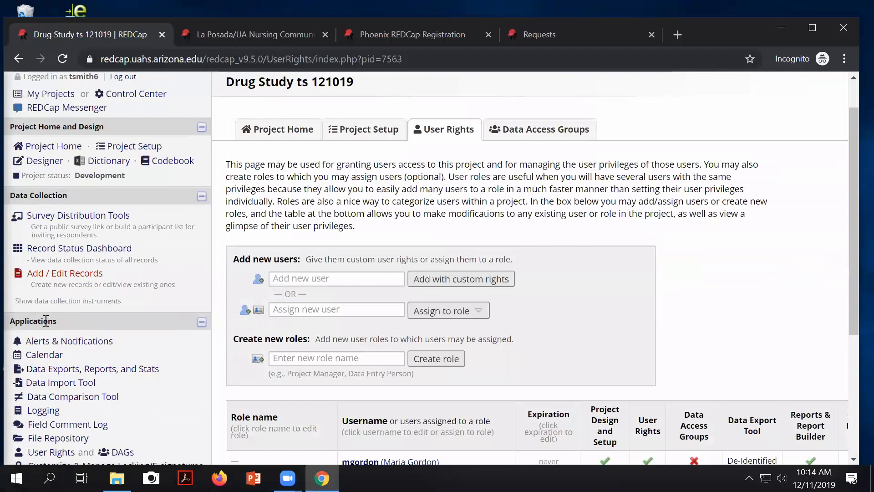
# Step: Open Subject No 3's completed Screening Form response and unlock it for editing
pyautogui.click(57, 252)
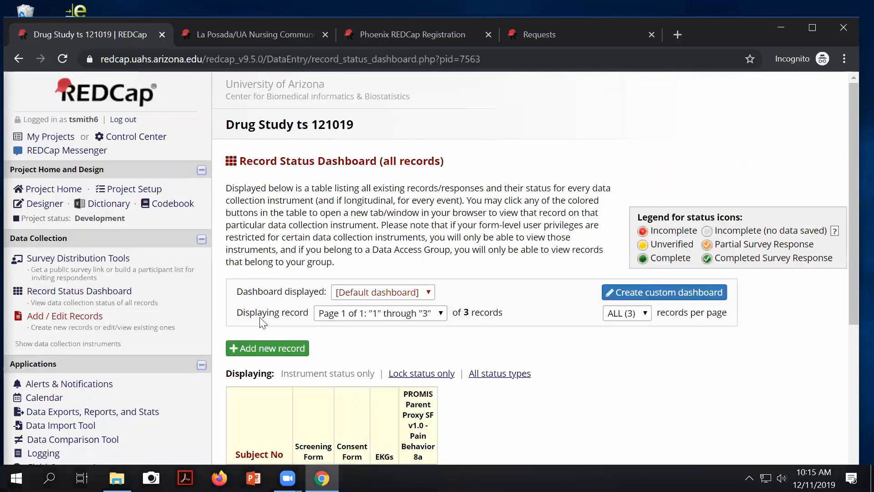
pyautogui.scroll(-5, 351, 308)
pyautogui.click(311, 271)
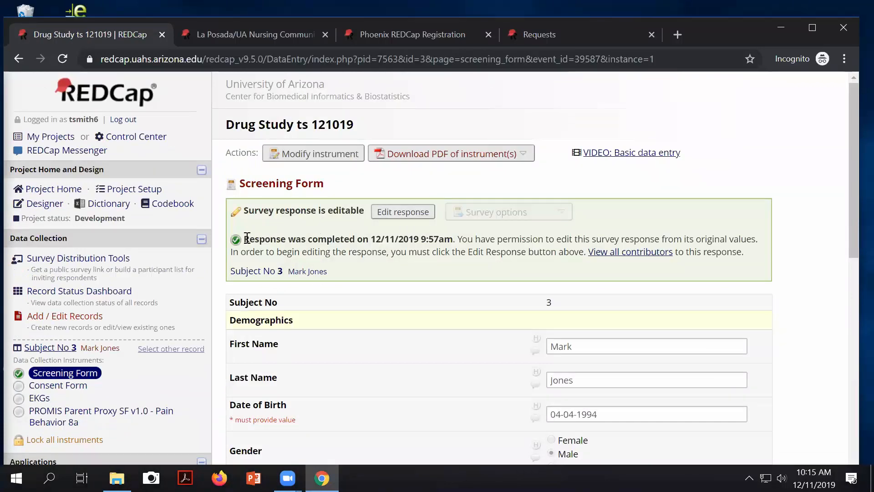
pyautogui.moveTo(247, 238); pyautogui.dragTo(454, 239)
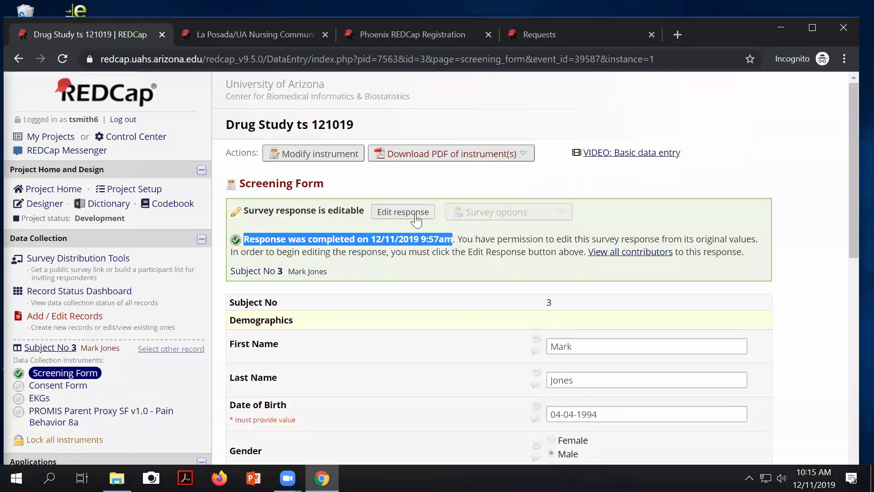
pyautogui.click(401, 212)
pyautogui.scroll(-4, 499, 311)
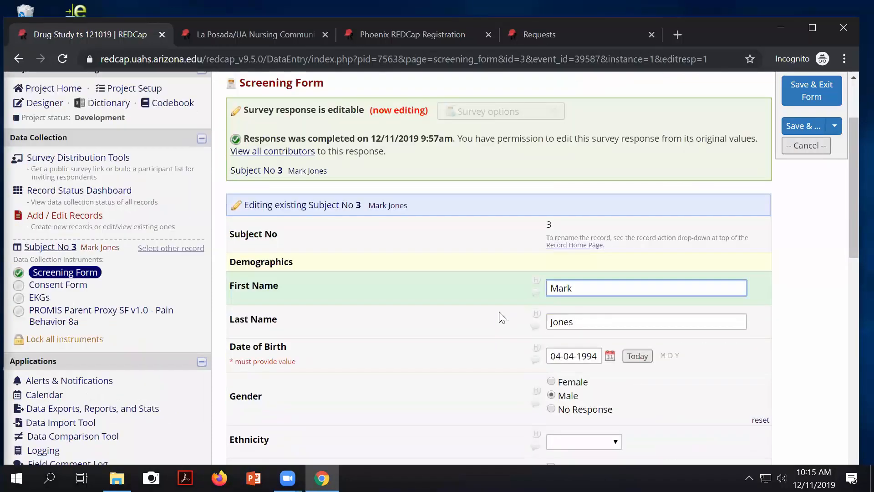
pyautogui.scroll(-4, 546, 317)
# Step: Fill in the subject's email address, correcting typos, and Save & Exit Form
pyautogui.click(560, 259)
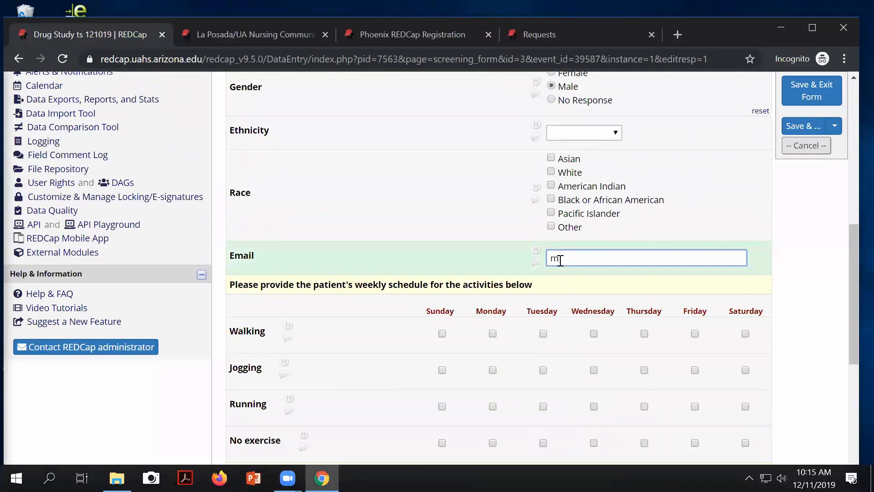
pyautogui.write('@edm')
pyautogui.write('mail.arizonal.')
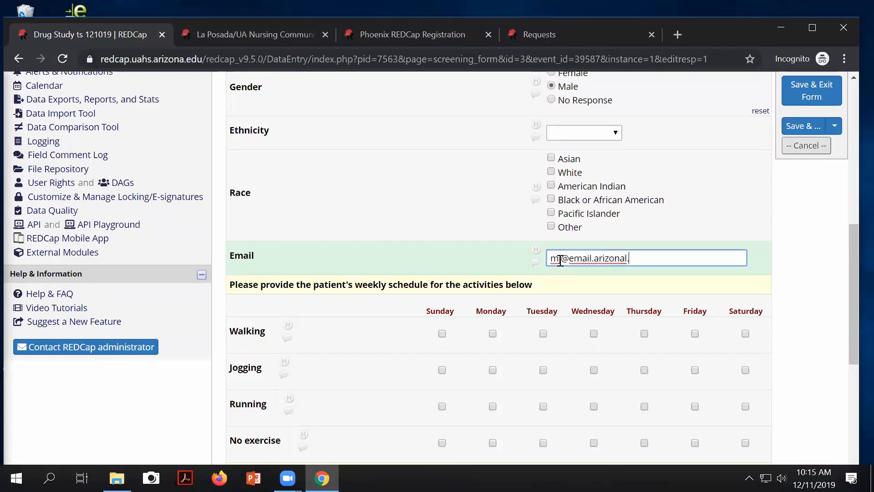
pyautogui.press('BackSpace')
pyautogui.press('BackSpace')
pyautogui.press('BackSpace')
pyautogui.write('.edu')
pyautogui.click(559, 259)
pyautogui.write('j')
pyautogui.click(813, 91)
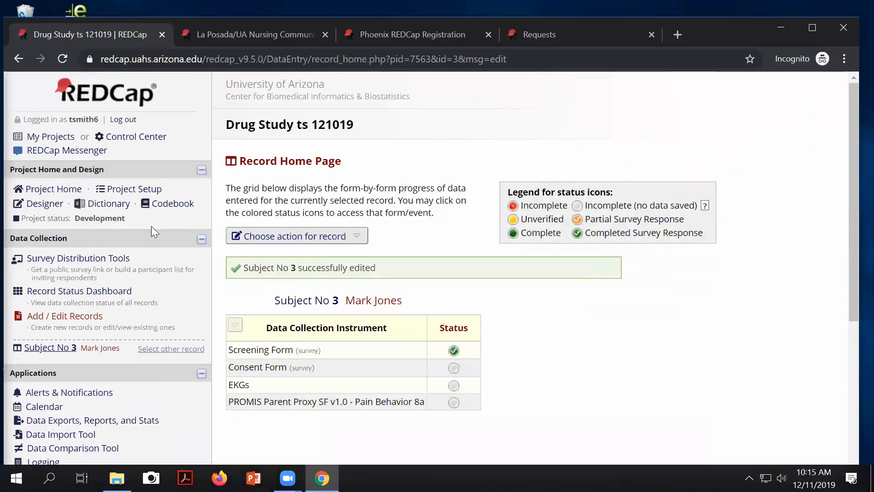
# Step: Switch the survey participant list from the Screening Form to the Consent Form
pyautogui.click(78, 258)
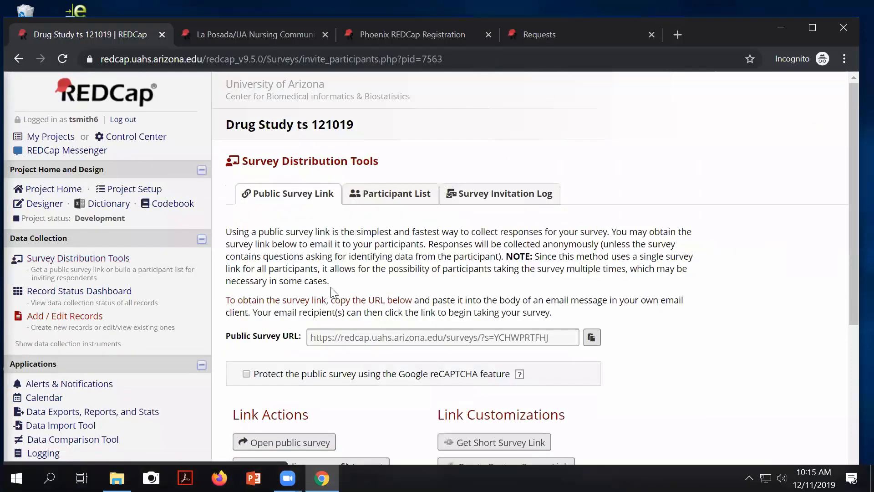
pyautogui.click(395, 192)
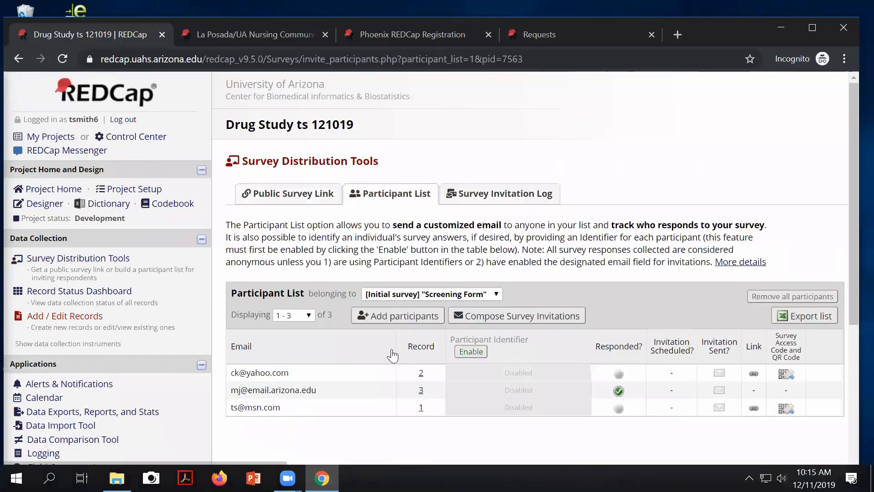
pyautogui.scroll(-3, 310, 302)
pyautogui.scroll(-2, 420, 201)
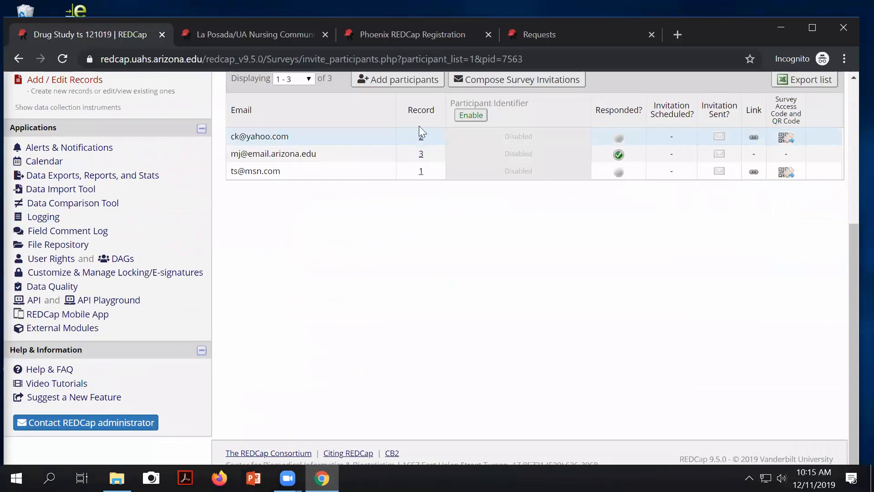
pyautogui.scroll(2, 424, 127)
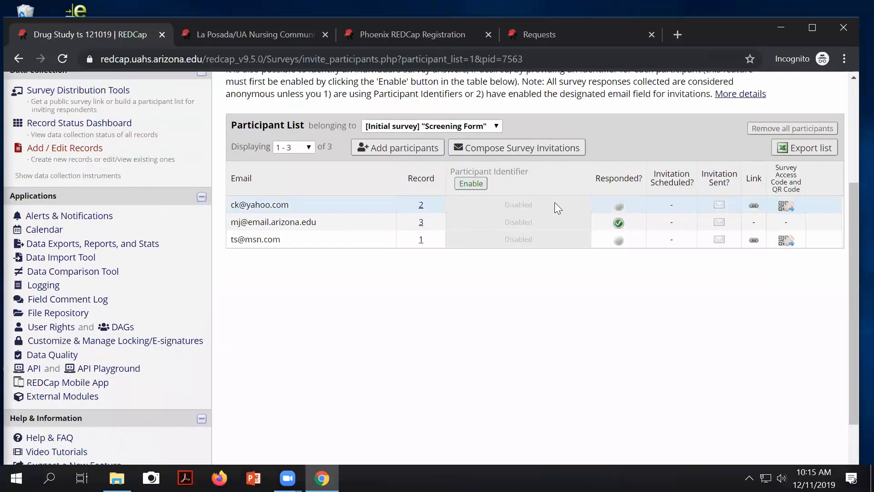
pyautogui.scroll(2, 422, 211)
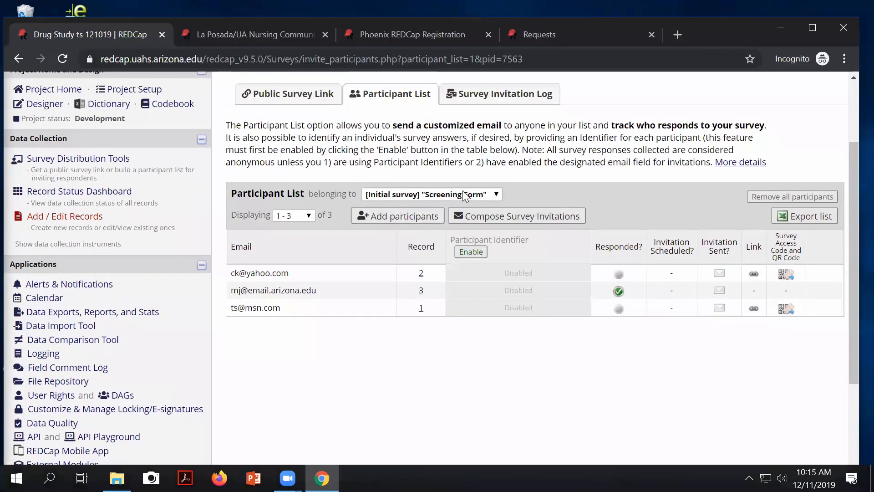
pyautogui.moveTo(267, 196); pyautogui.dragTo(355, 197)
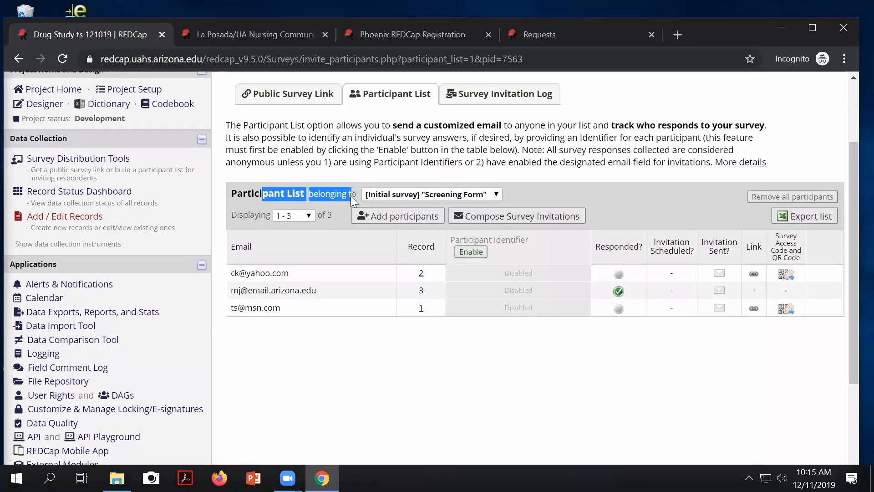
pyautogui.click(495, 196)
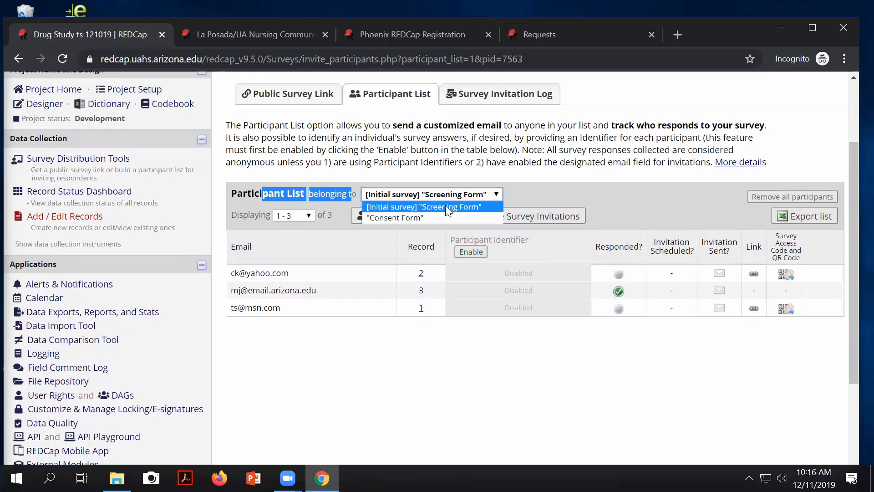
pyautogui.click(393, 217)
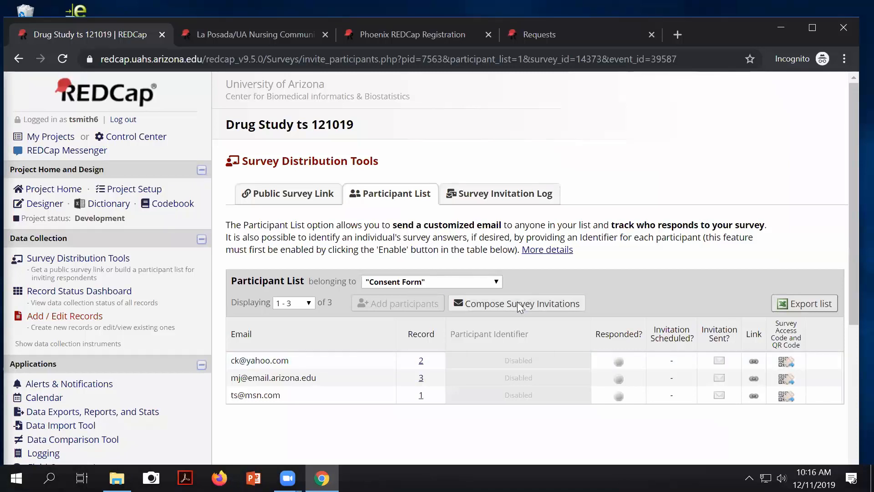
# Step: Start composing Consent Form invitations, excluding the first participant, and review the send-time and reminder options
pyautogui.click(517, 301)
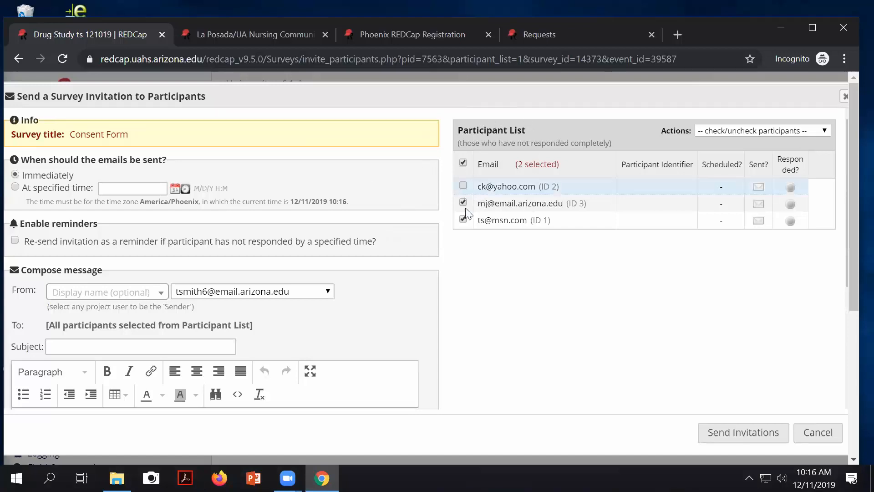
pyautogui.click(463, 186)
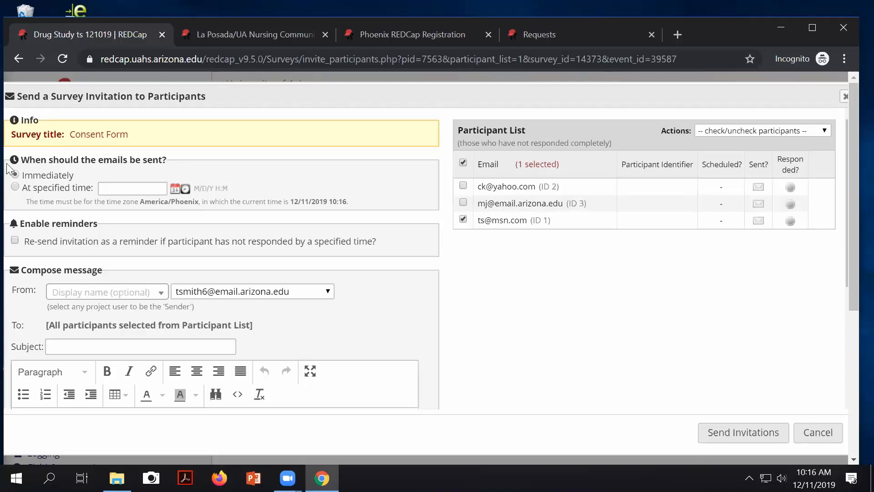
pyautogui.moveTo(38, 158); pyautogui.dragTo(154, 160)
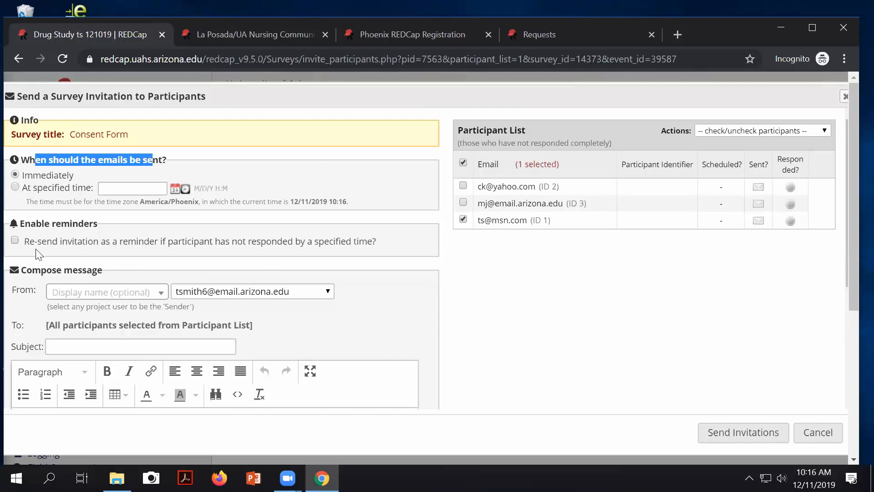
pyautogui.moveTo(47, 241); pyautogui.dragTo(332, 243)
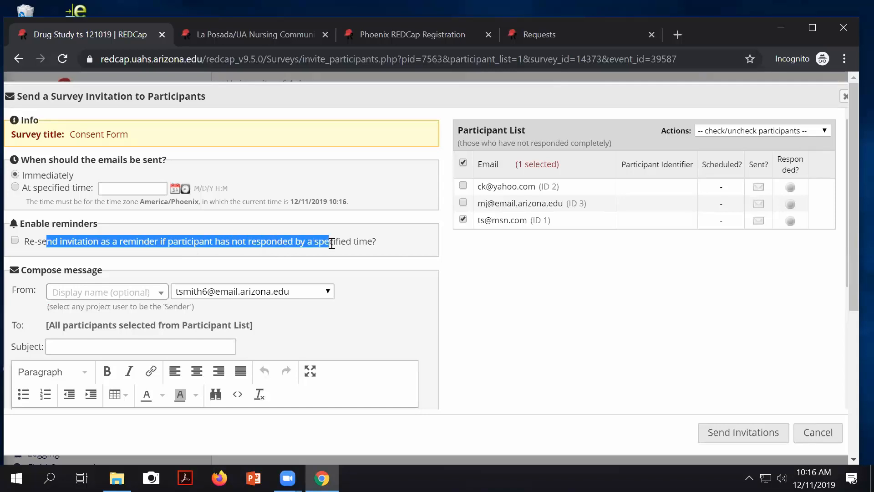
pyautogui.scroll(-1, 332, 243)
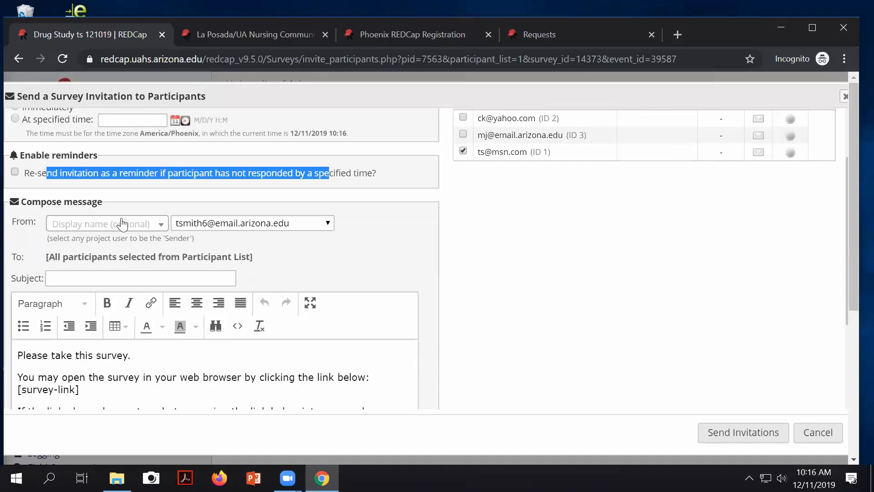
# Step: Set the sender to the shared REDCap address, then cancel the invitation without sending
pyautogui.click(328, 224)
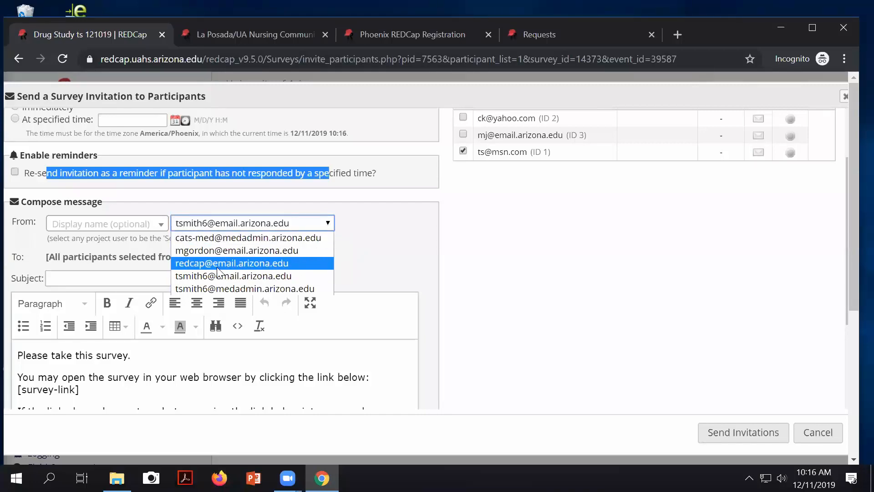
pyautogui.click(376, 230)
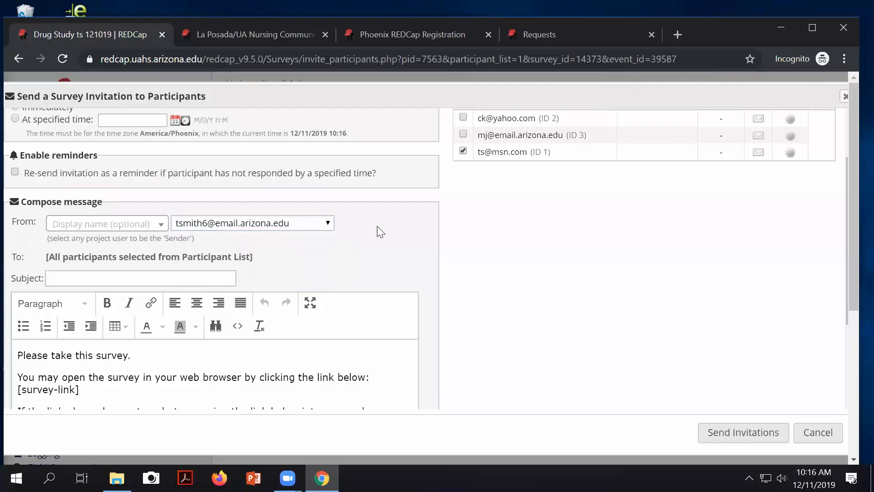
pyautogui.click(325, 225)
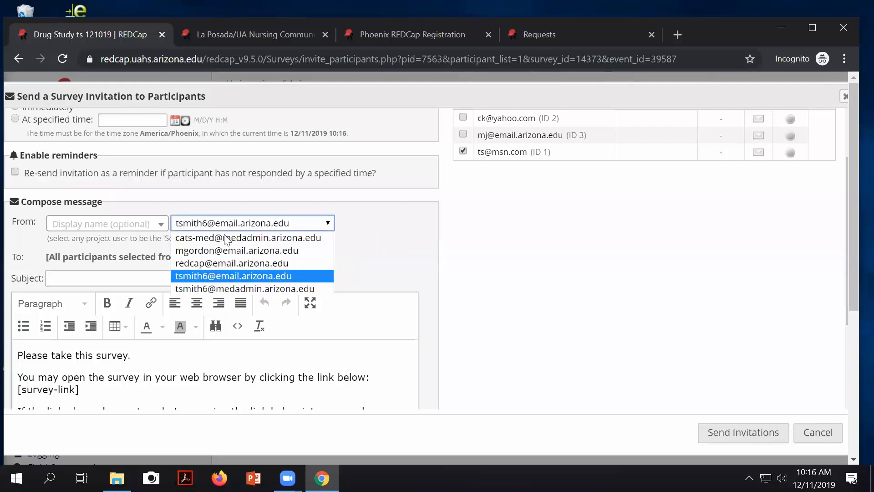
pyautogui.click(191, 264)
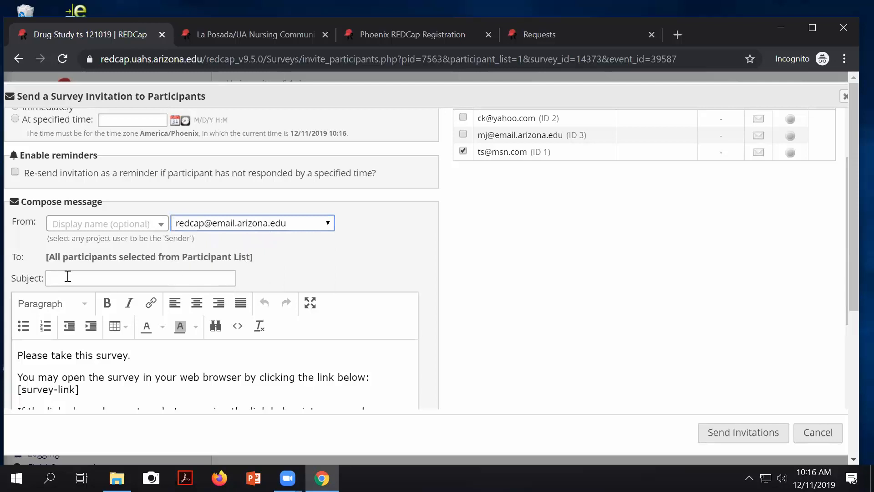
pyautogui.scroll(-3, 107, 327)
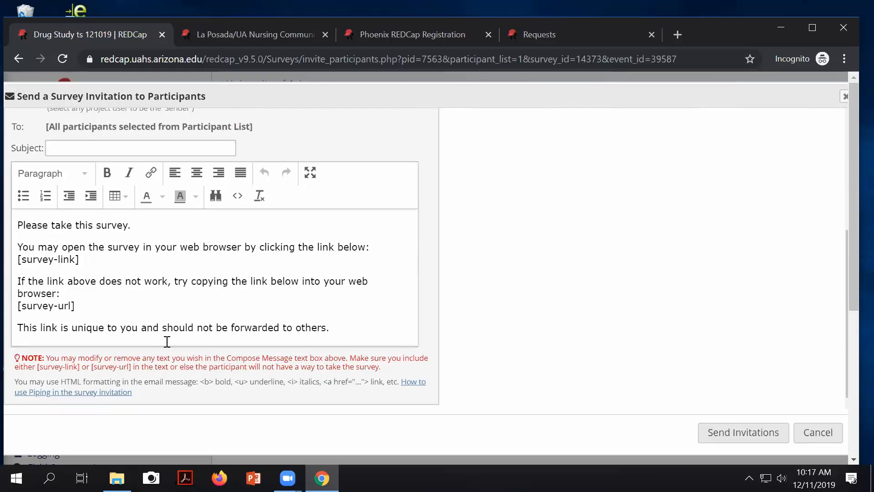
pyautogui.scroll(3, 370, 293)
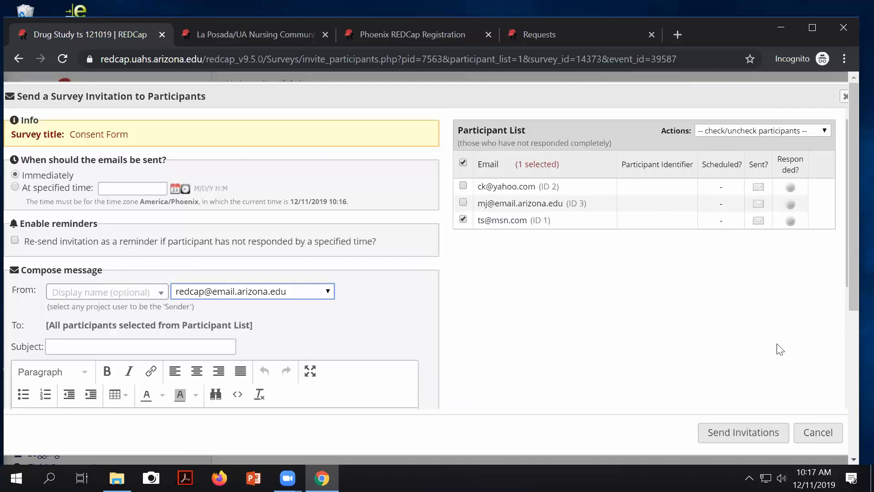
pyautogui.click(822, 437)
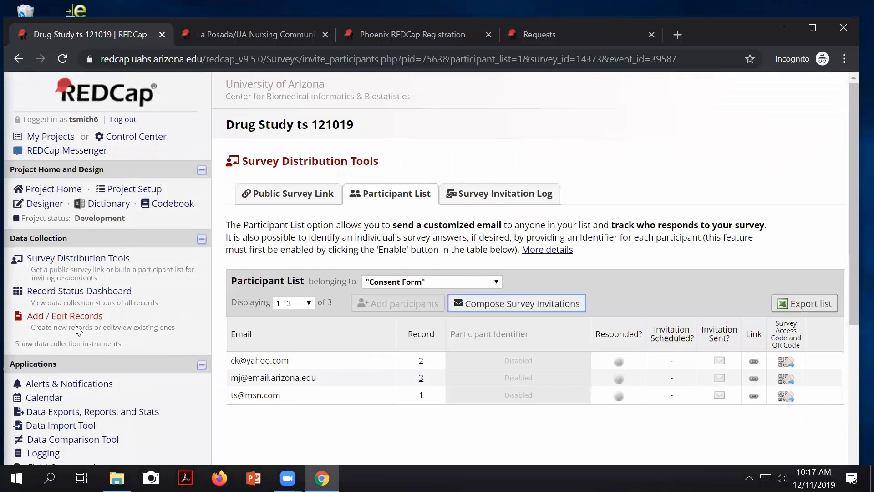
# Step: Return to the Online Designer showing the project's four instruments
pyautogui.click(41, 209)
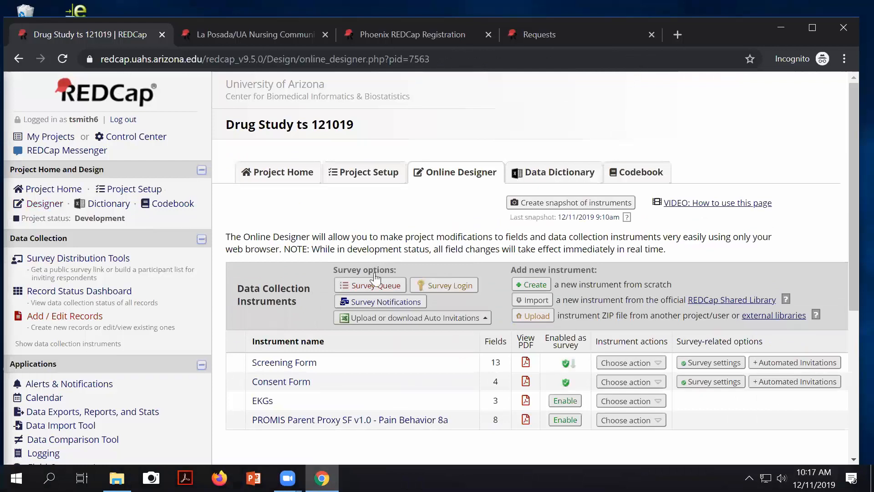
pyautogui.click(771, 386)
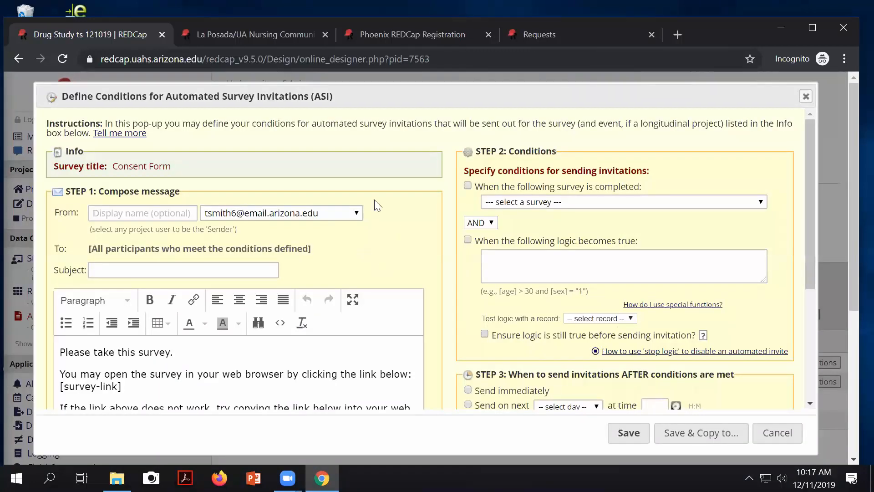
pyautogui.scroll(-3, 335, 301)
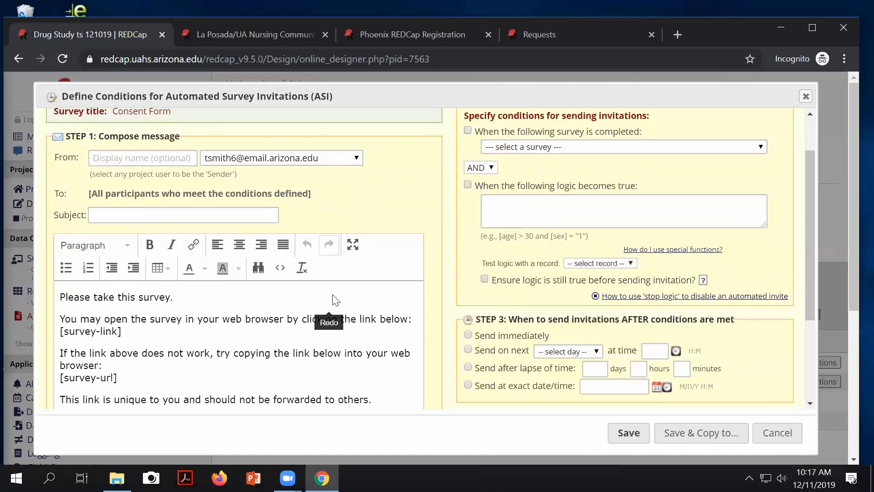
pyautogui.scroll(-2, 114, 194)
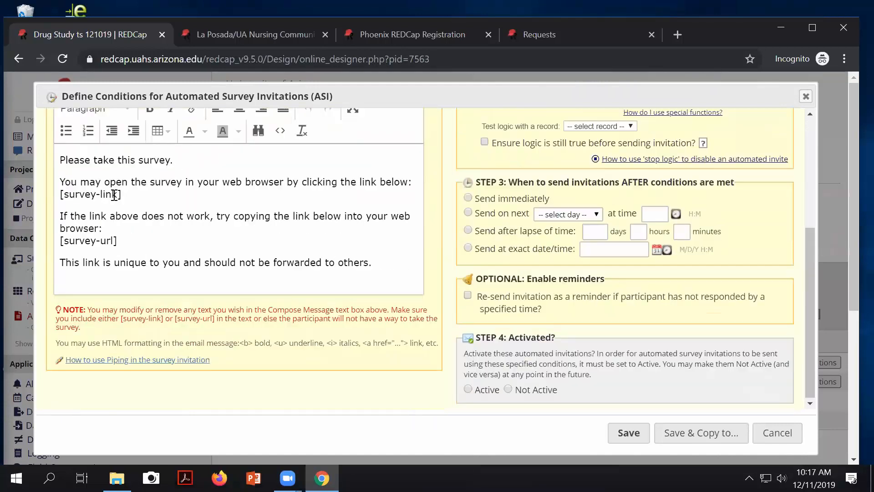
pyautogui.scroll(3, 168, 214)
pyautogui.scroll(2, 169, 219)
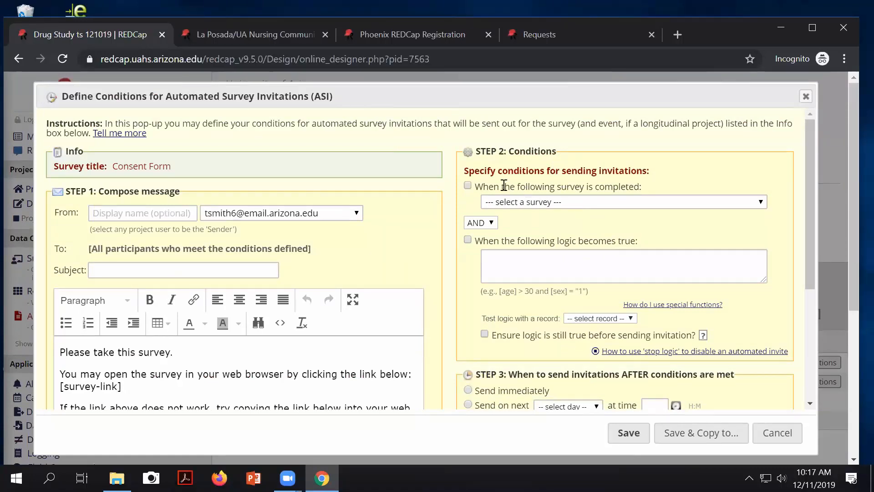
pyautogui.click(467, 185)
pyautogui.click(581, 205)
pyautogui.click(528, 222)
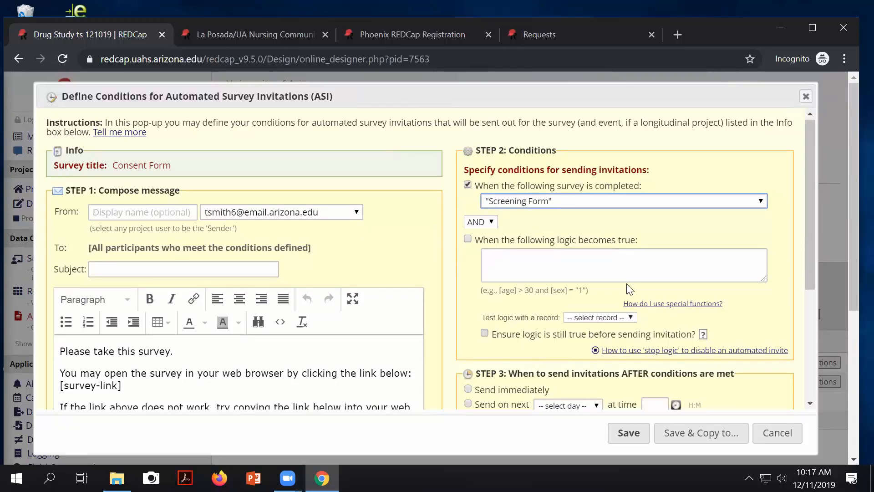
pyautogui.scroll(-3, 626, 289)
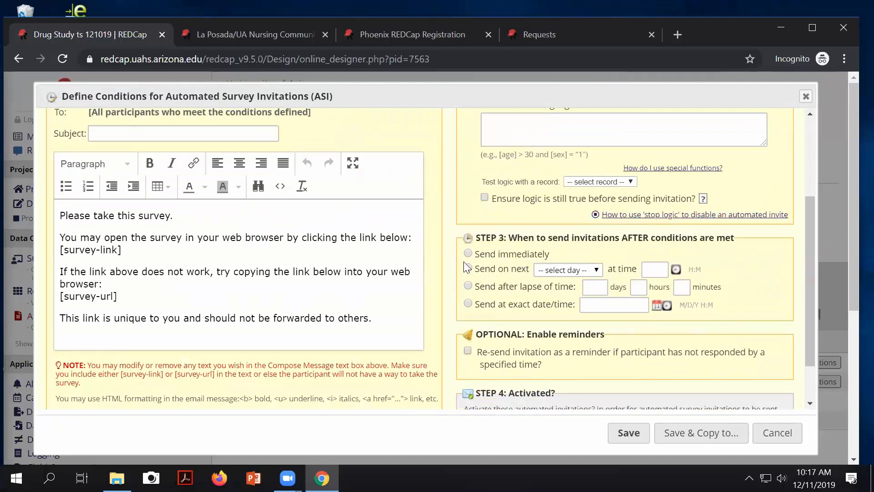
pyautogui.click(466, 267)
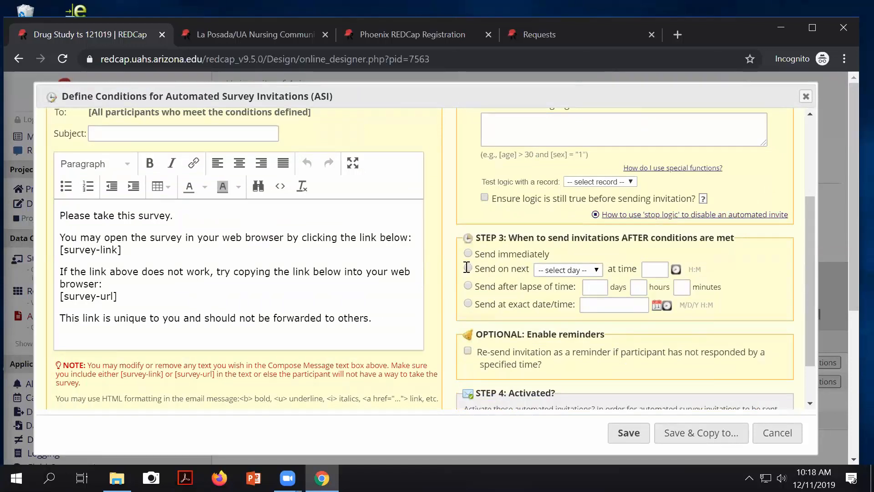
pyautogui.click(586, 271)
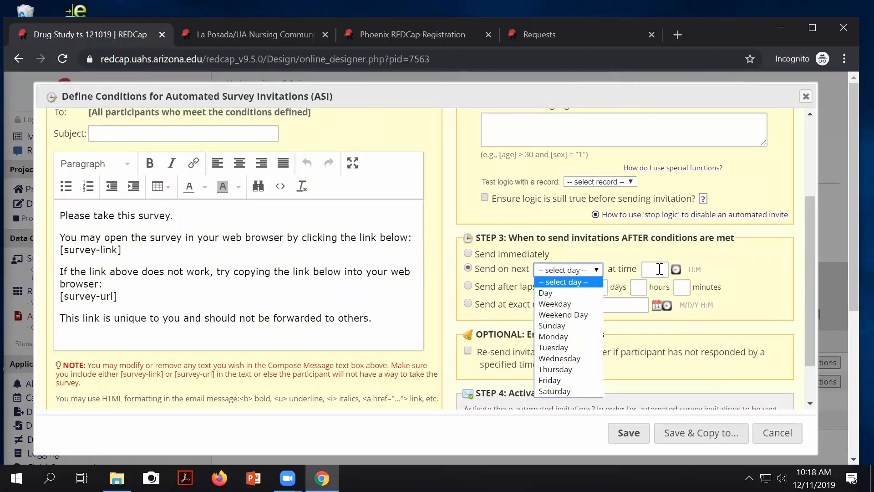
pyautogui.click(468, 287)
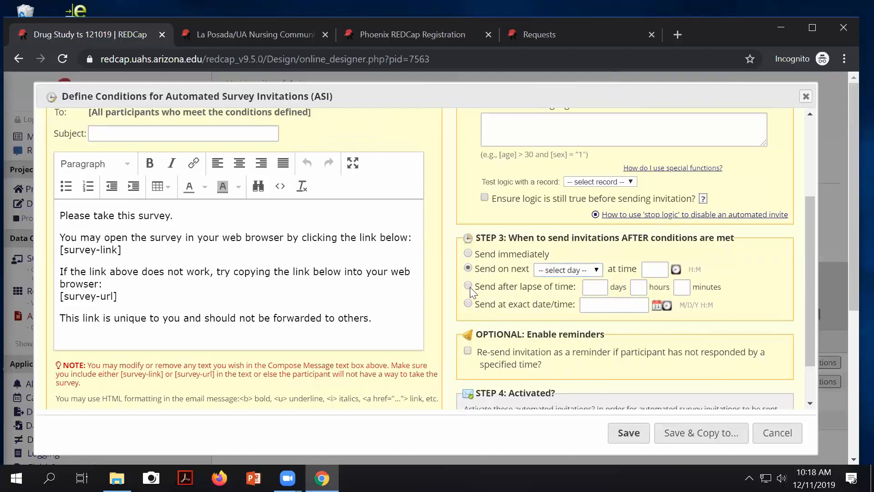
pyautogui.click(594, 287)
pyautogui.click(729, 340)
pyautogui.click(606, 302)
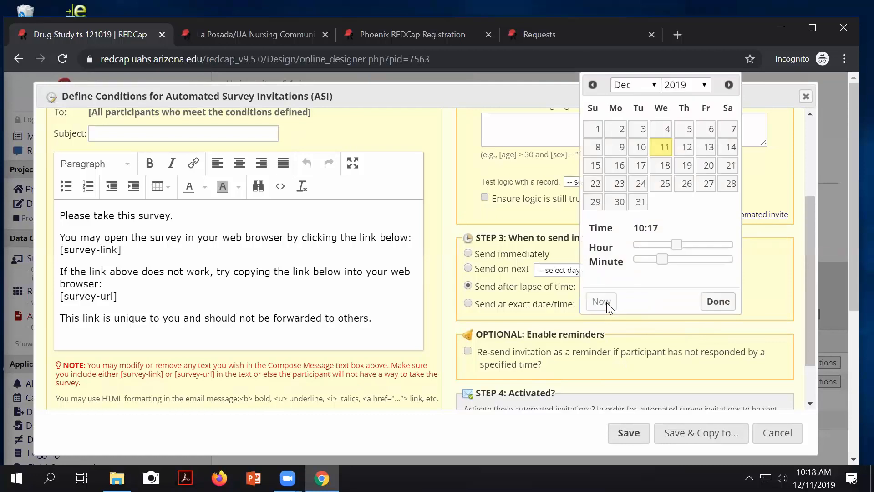
pyautogui.click(710, 305)
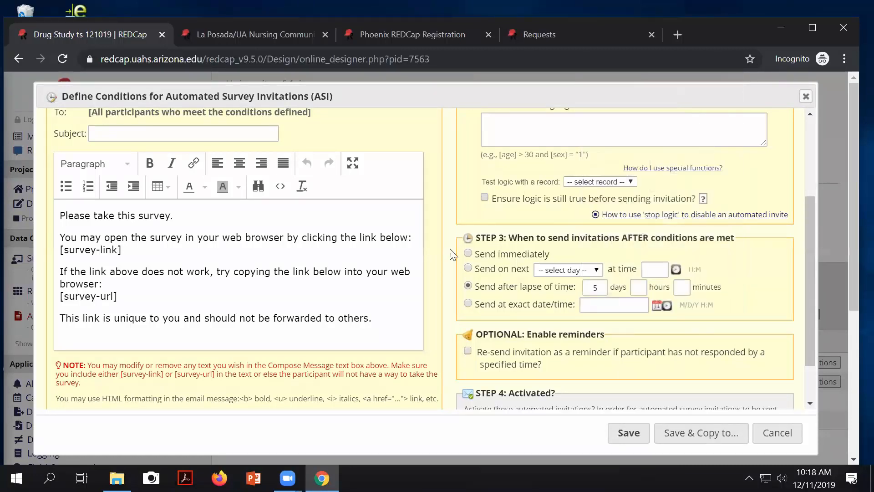
pyautogui.scroll(3, 374, 215)
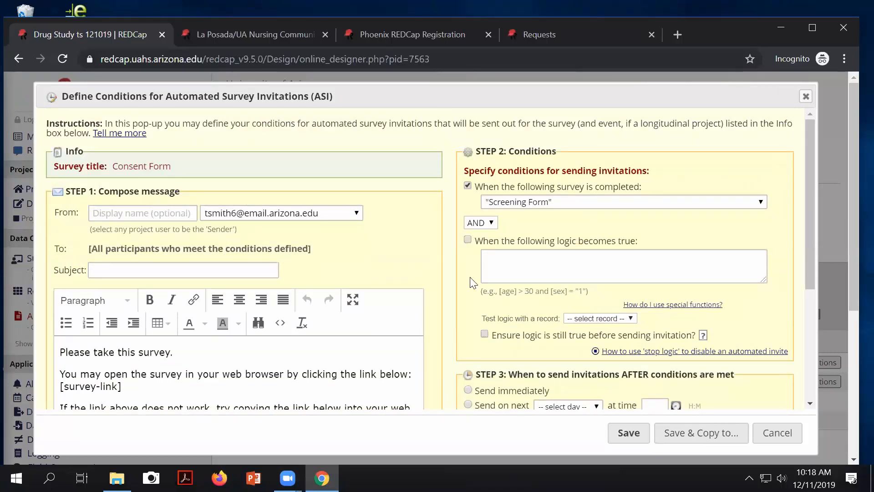
pyautogui.scroll(-3, 474, 280)
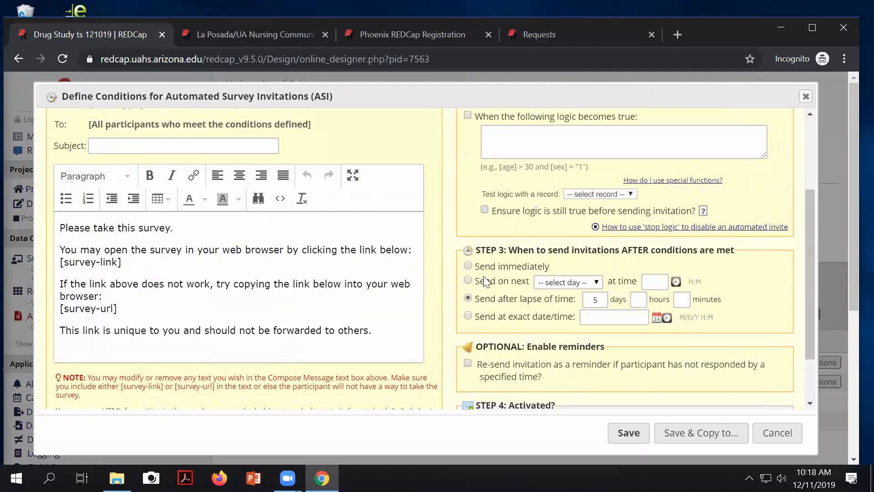
pyautogui.scroll(-2, 587, 330)
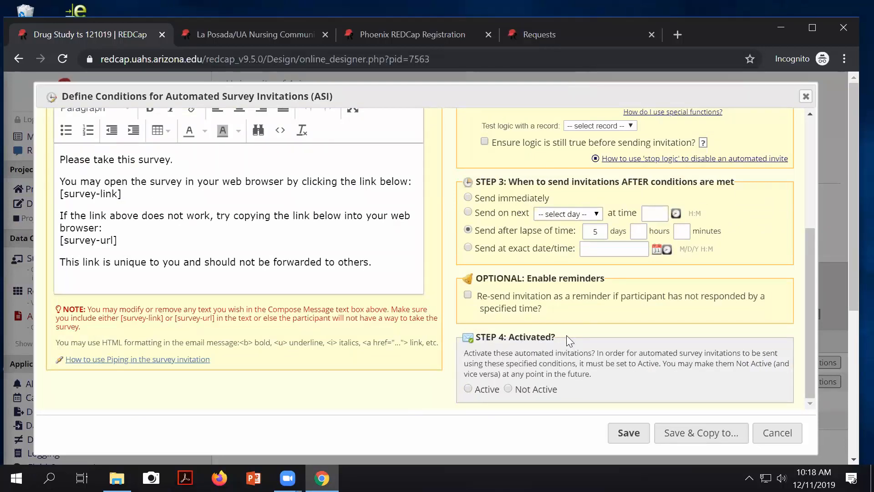
pyautogui.scroll(4, 656, 256)
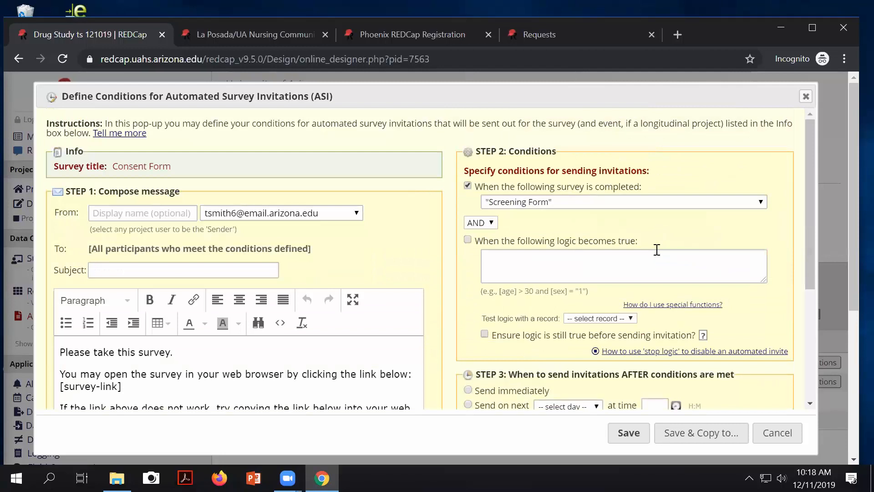
pyautogui.scroll(-4, 656, 250)
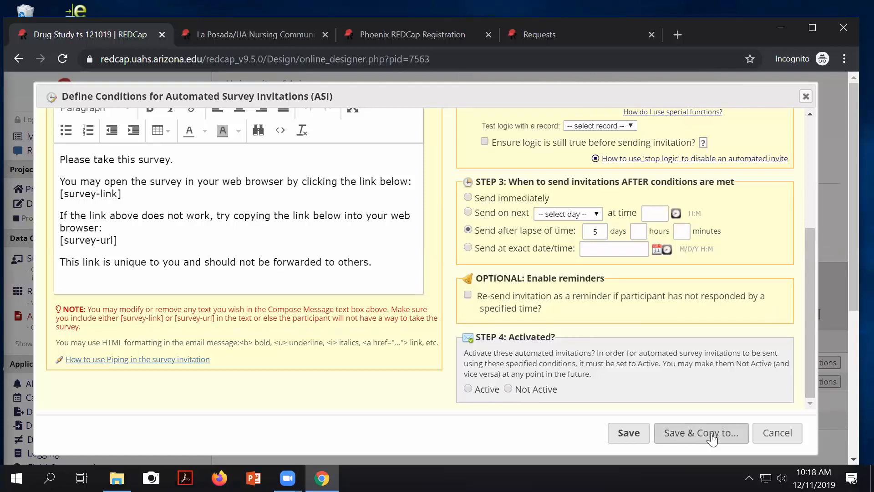
pyautogui.click(775, 438)
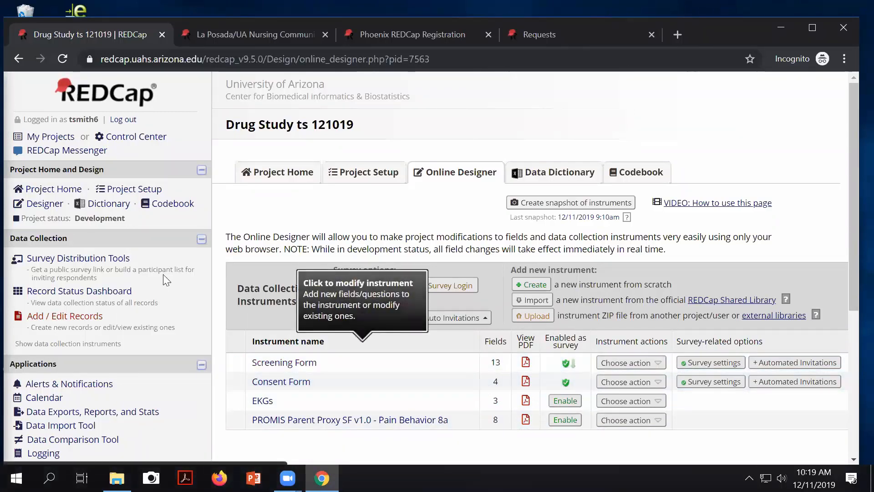
# Step: Open Survey Distribution Tools and select the public survey URL
pyautogui.click(85, 259)
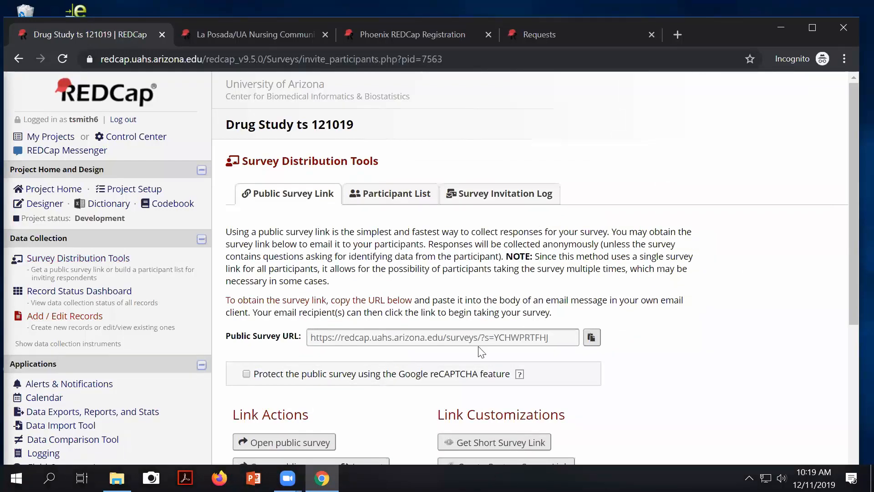
pyautogui.click(557, 339)
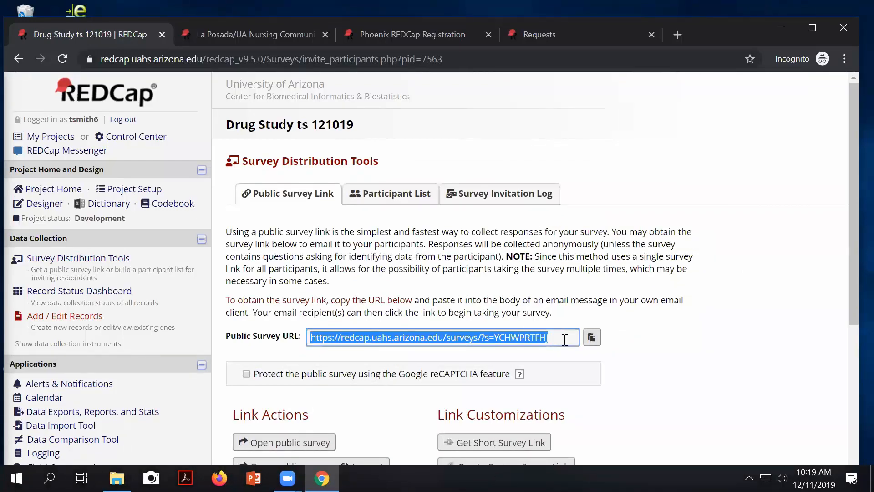
pyautogui.scroll(-3, 681, 374)
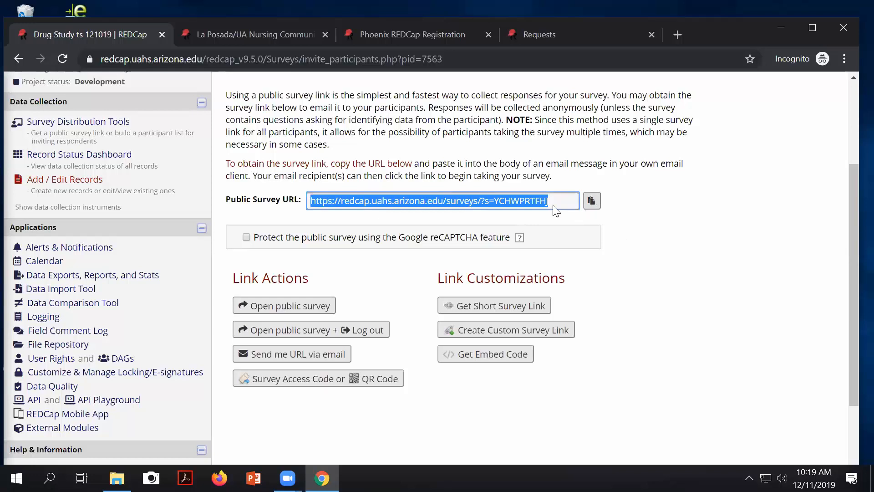
pyautogui.scroll(3, 554, 205)
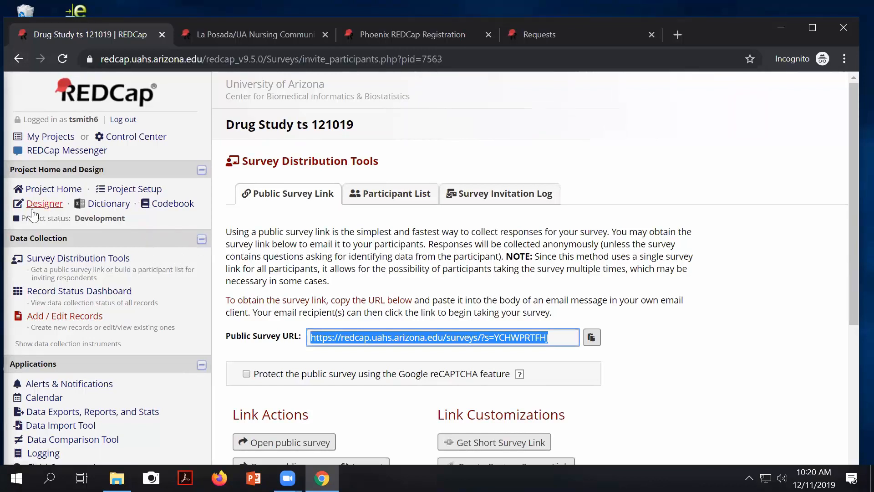
# Step: On Project Setup, disable surveys for the project and confirm
pyautogui.click(132, 192)
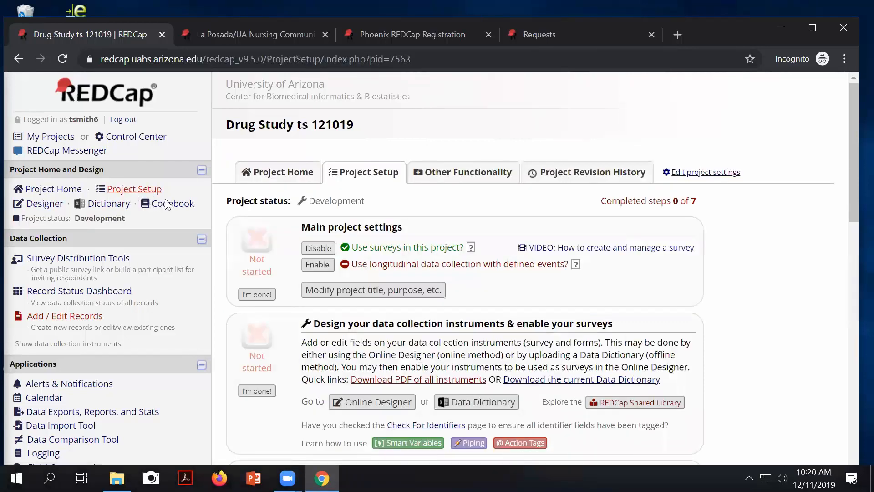
pyautogui.click(321, 243)
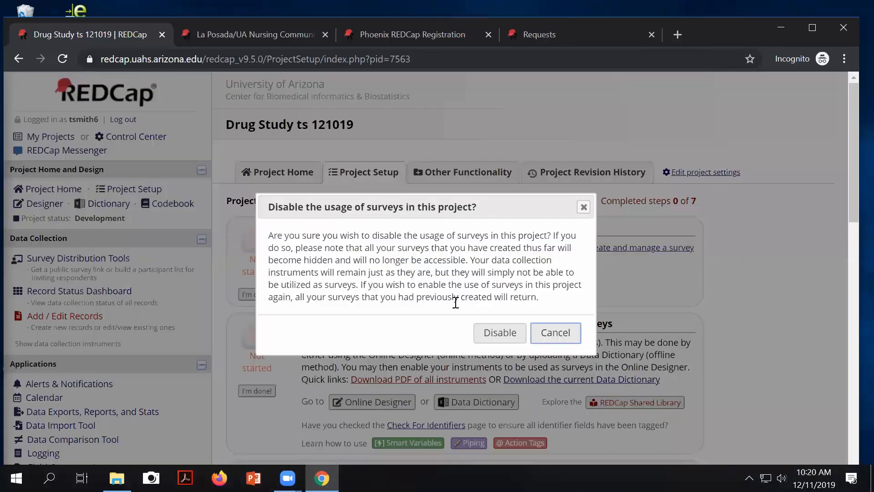
pyautogui.click(502, 331)
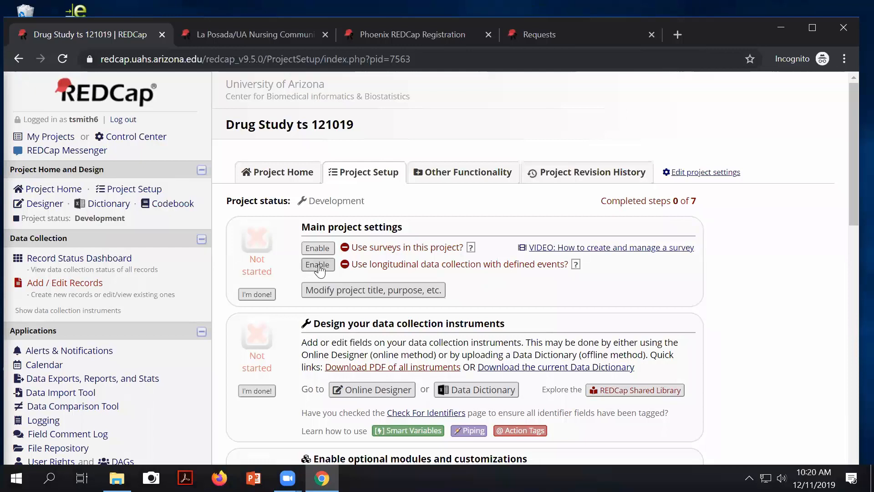
# Step: Enable longitudinal data collection with defined events
pyautogui.moveTo(440, 271); pyautogui.dragTo(505, 266)
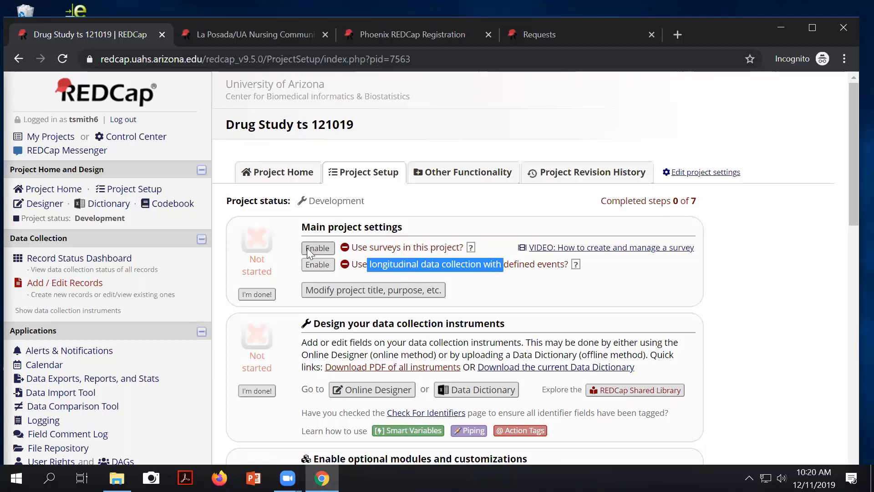
pyautogui.click(320, 264)
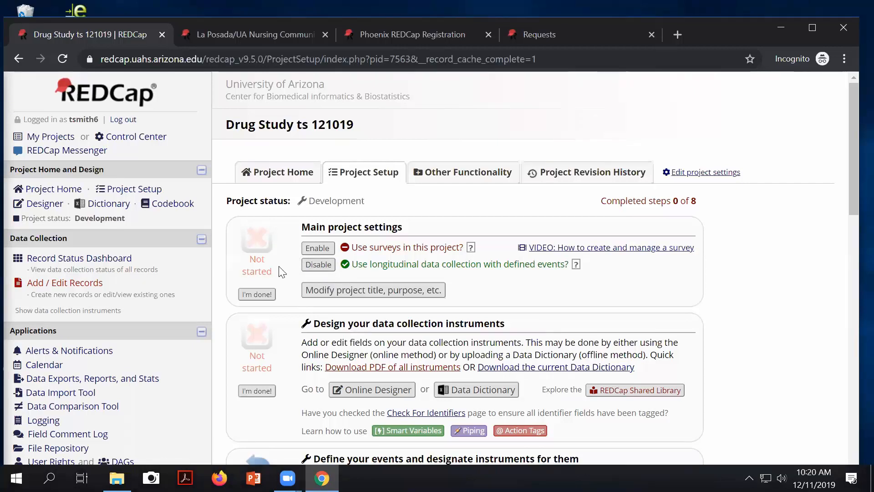
pyautogui.scroll(-1, 371, 327)
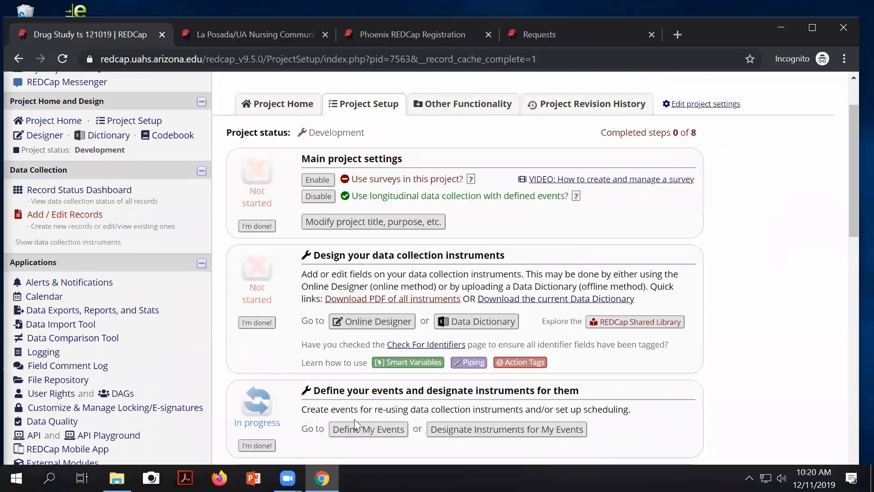
pyautogui.moveTo(321, 390); pyautogui.dragTo(521, 390)
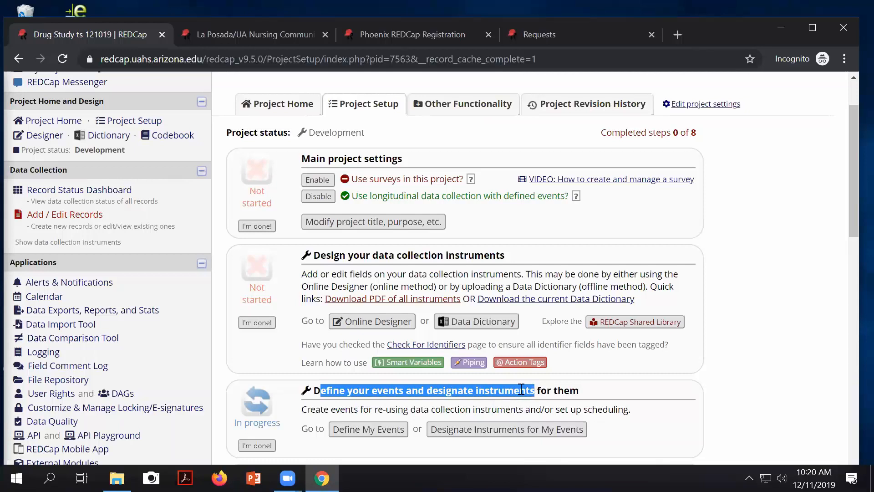
# Step: On the Define My Events page, rename Event 1 to 'Screening' and save it
pyautogui.click(364, 435)
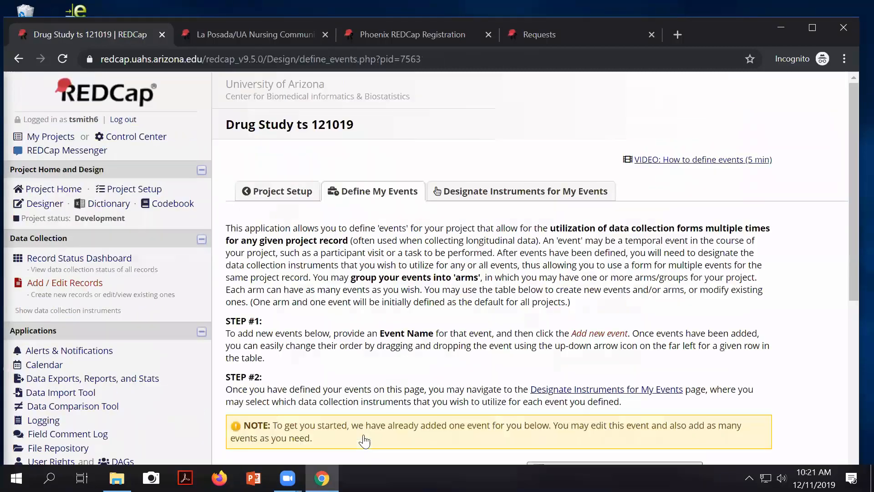
pyautogui.scroll(-5, 300, 318)
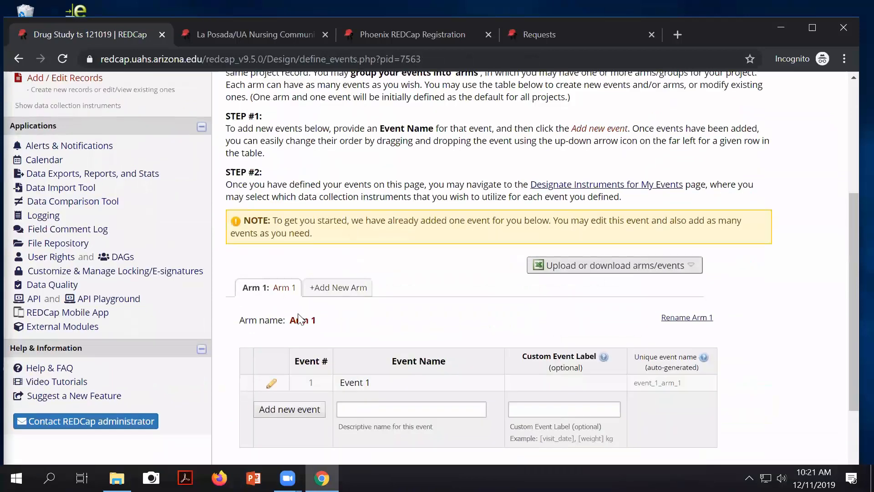
pyautogui.scroll(-2, 342, 322)
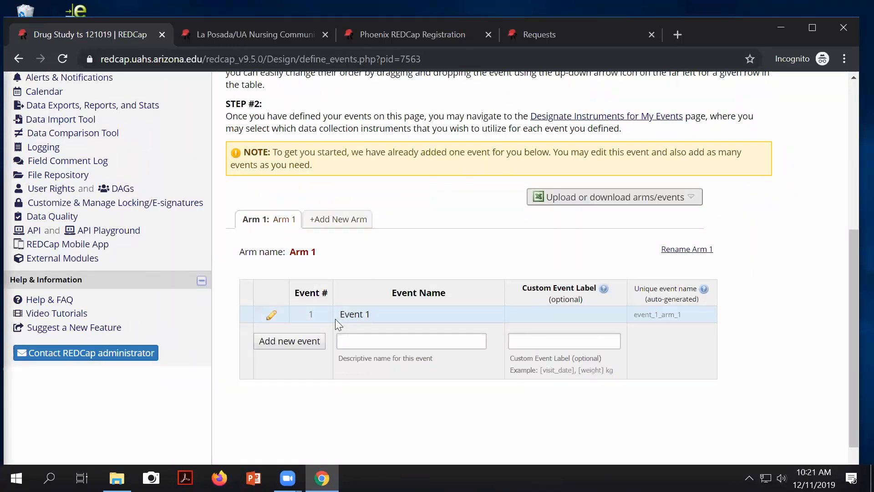
pyautogui.click(272, 317)
pyautogui.click(399, 356)
pyautogui.tripleClick(343, 354)
pyautogui.write('S')
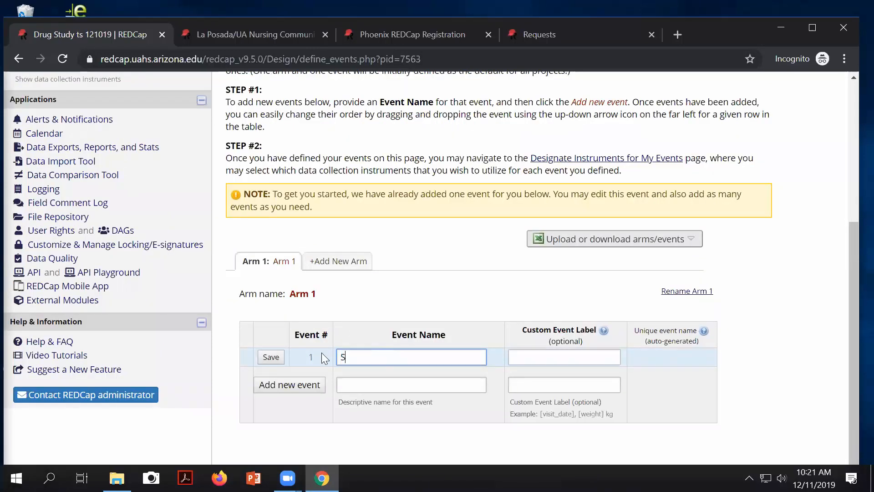
pyautogui.write('creening')
pyautogui.click(272, 358)
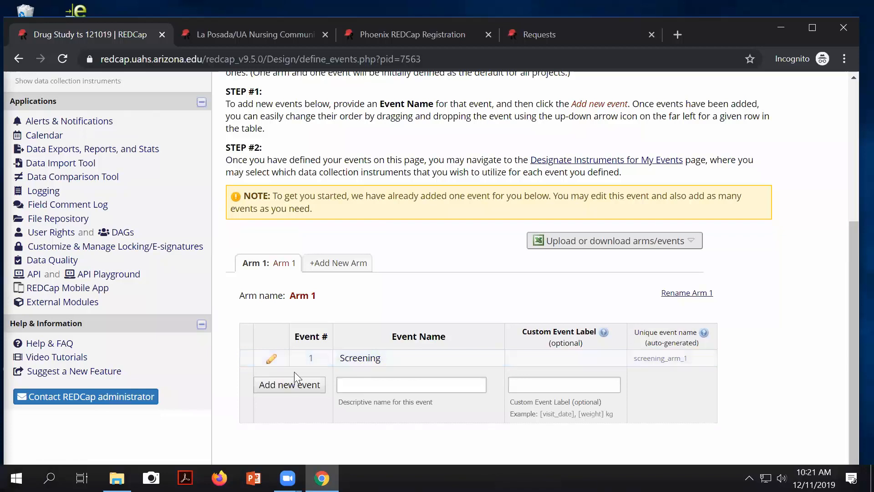
# Step: Add events 'Visit 1 - 7 days', 'Visit 2 - 90 days' and 'Visit 3 - 180 days'
pyautogui.click(352, 381)
pyautogui.click(355, 386)
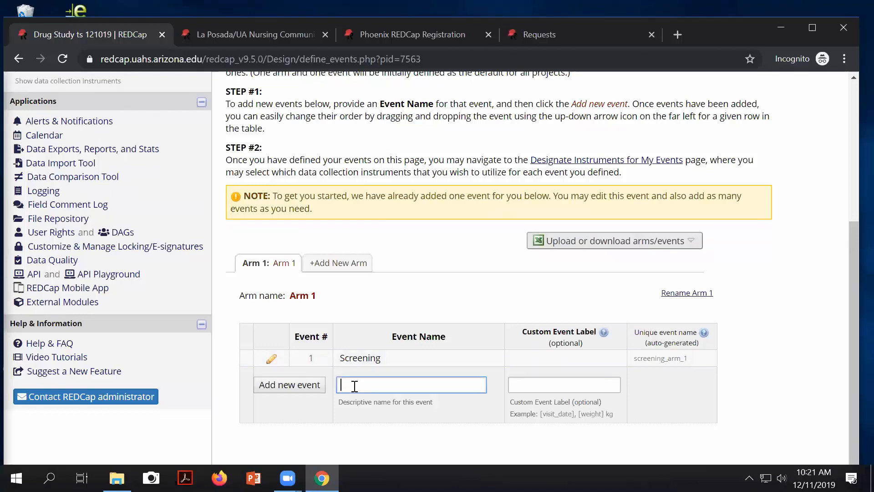
pyautogui.write('Visit 1 - 7 days')
pyautogui.click(299, 386)
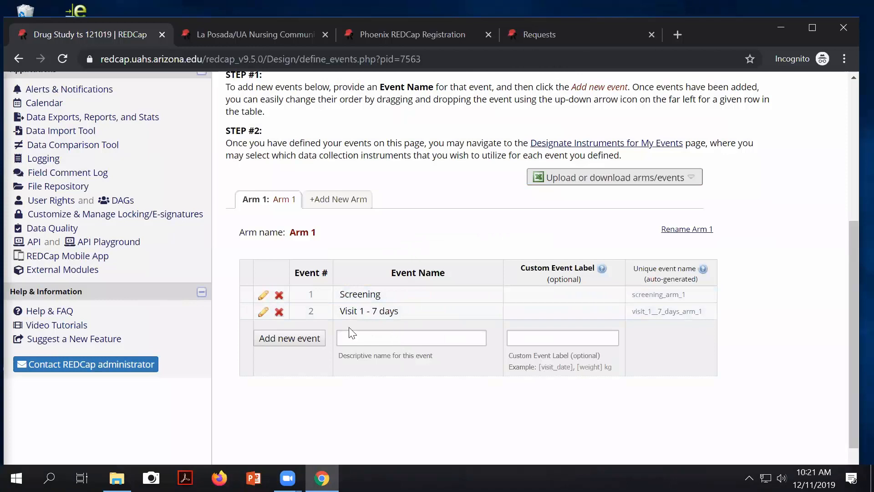
pyautogui.click(395, 340)
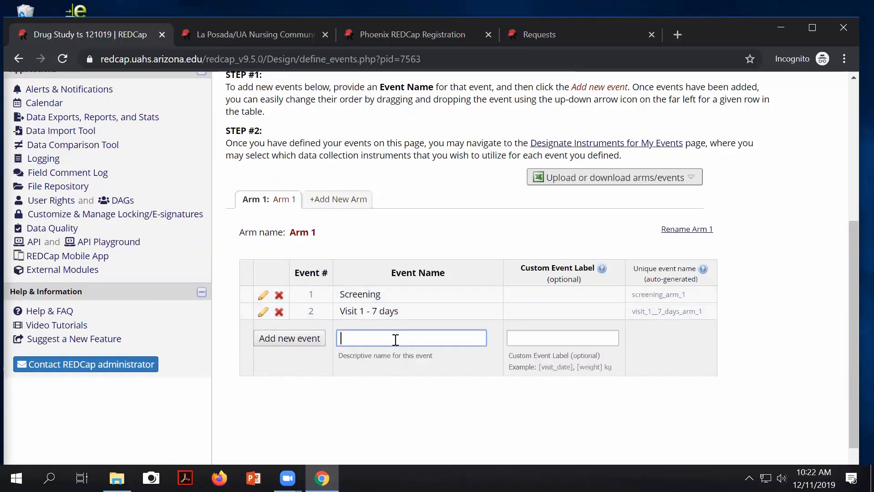
pyautogui.scroll(-1, 395, 340)
pyautogui.write('Visit 2')
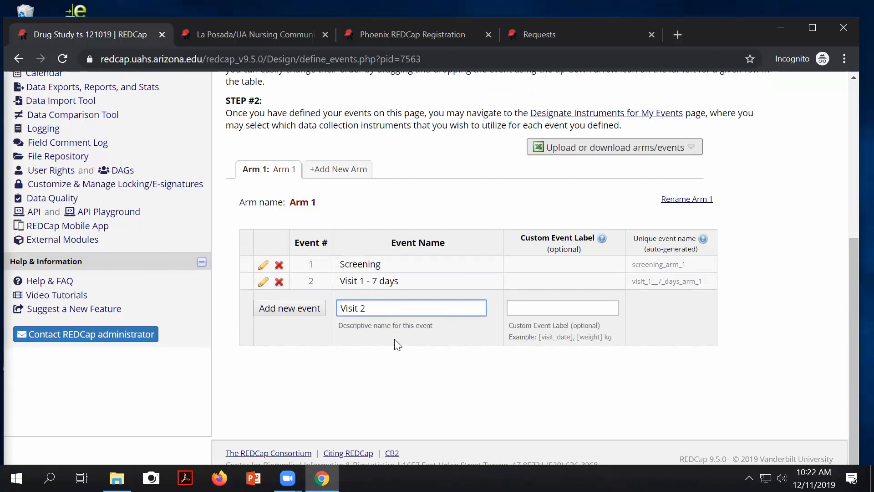
pyautogui.write(' 9')
pyautogui.press('BackSpace')
pyautogui.write('- 90 days')
pyautogui.click(291, 307)
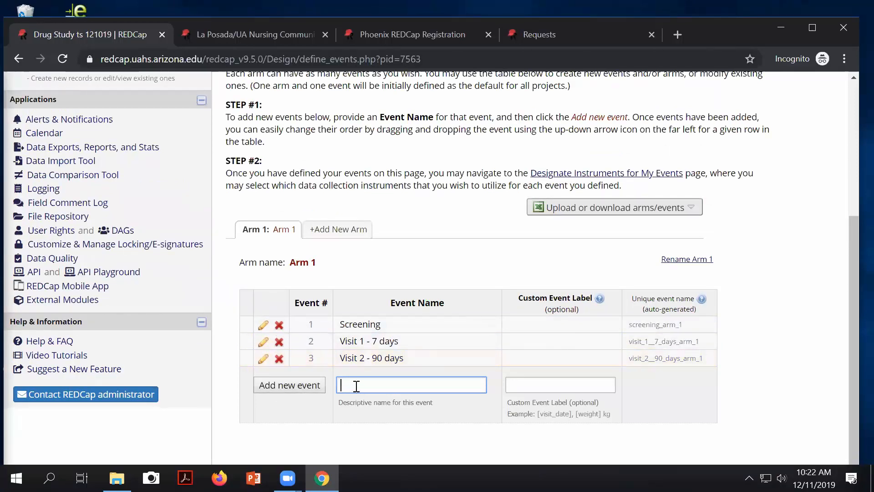
pyautogui.write('Visit 3 - 180 days')
pyautogui.click(301, 388)
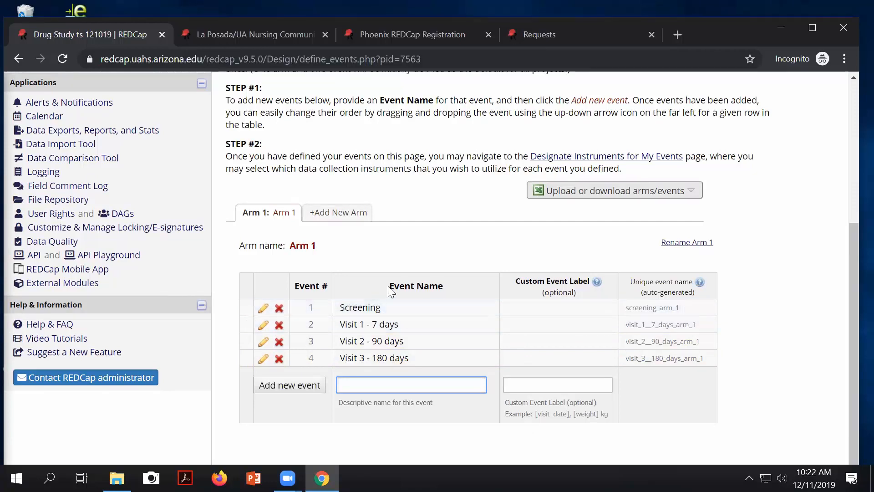
pyautogui.scroll(5, 343, 263)
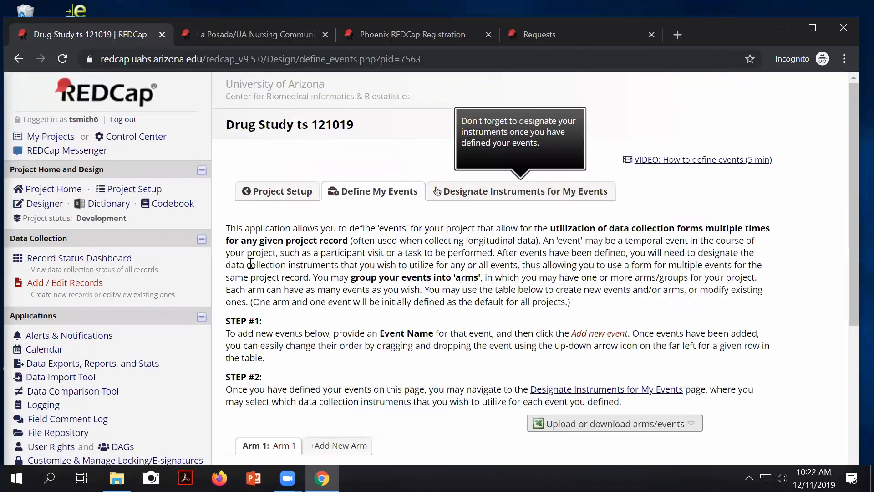
# Step: Check the Record Status Dashboard, then return to Project Setup's events section
pyautogui.click(100, 258)
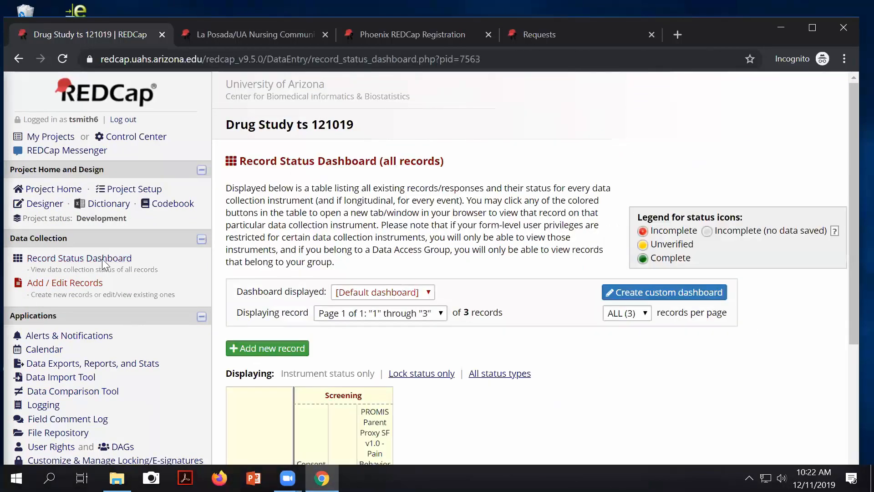
pyautogui.scroll(-4, 306, 327)
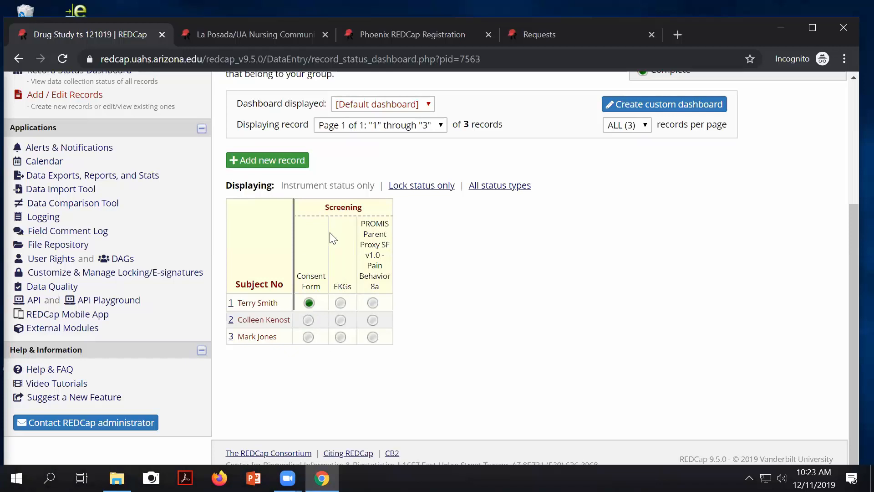
pyautogui.scroll(4, 421, 224)
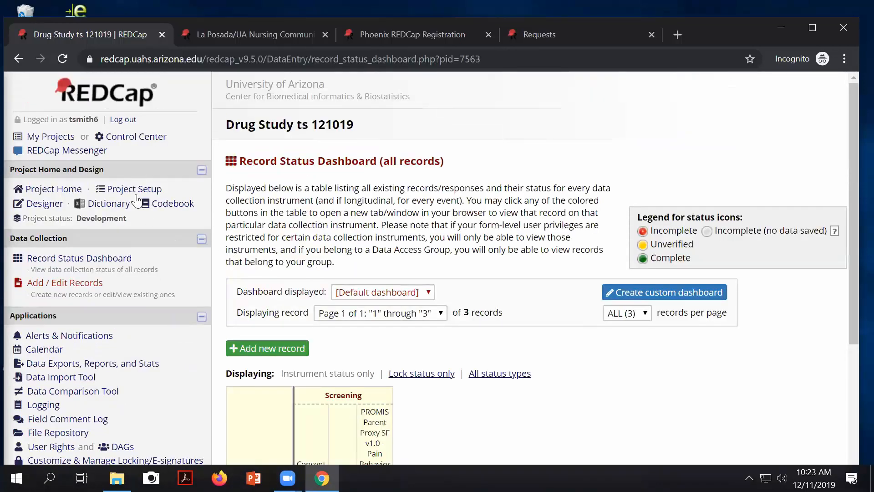
pyautogui.click(121, 189)
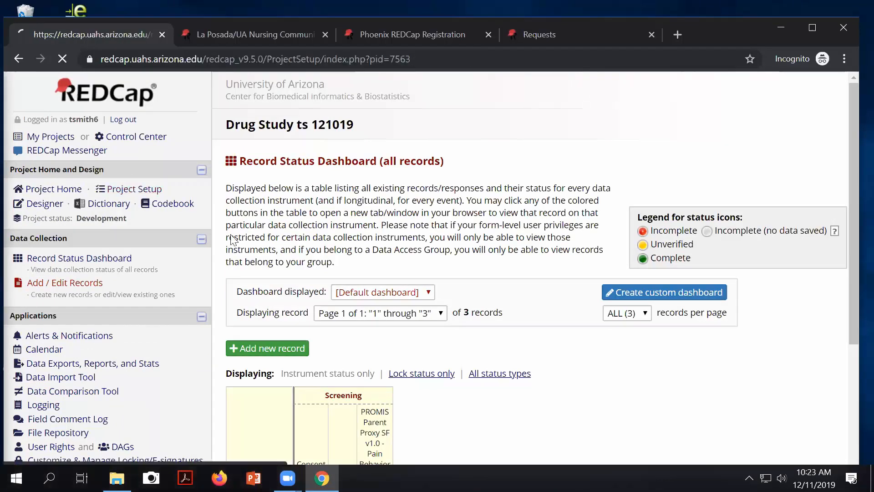
pyautogui.scroll(-2, 412, 323)
pyautogui.scroll(-3, 411, 323)
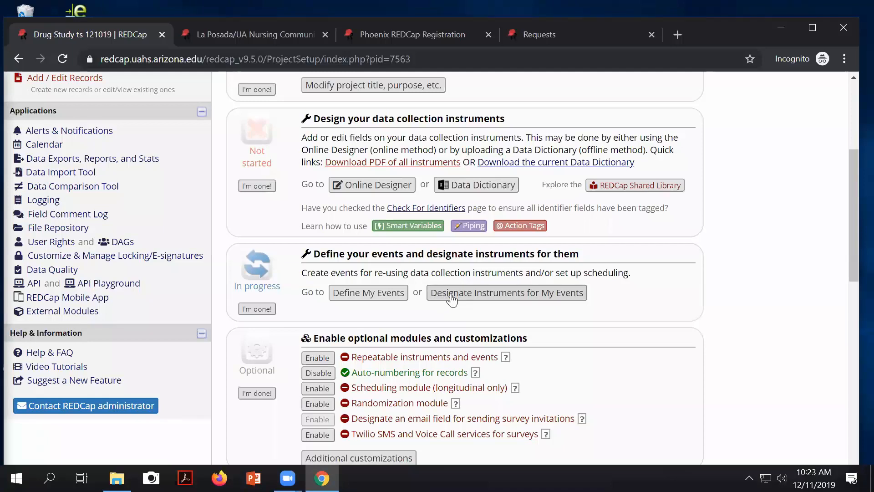
# Step: Map instruments to events: Screening Form to Screening, Consent Form to Visit 1, PROMIS to Visit 2, EKGs to all three visits
pyautogui.click(568, 297)
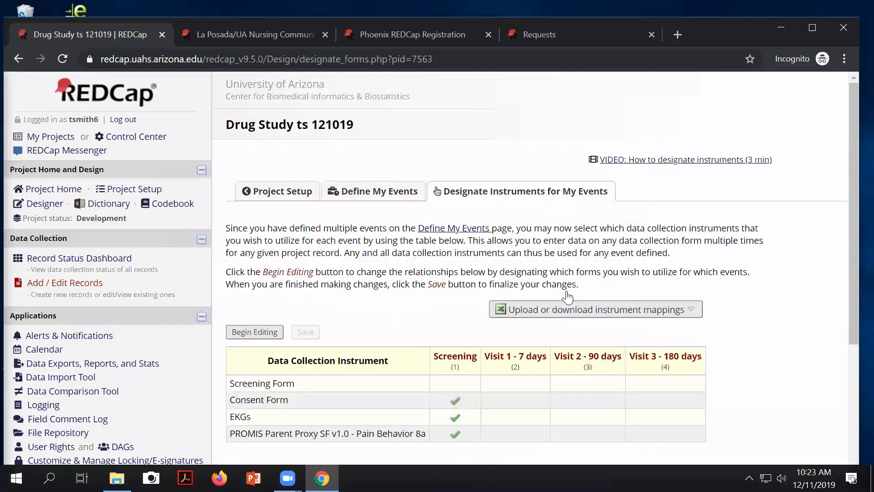
pyautogui.scroll(-1, 726, 330)
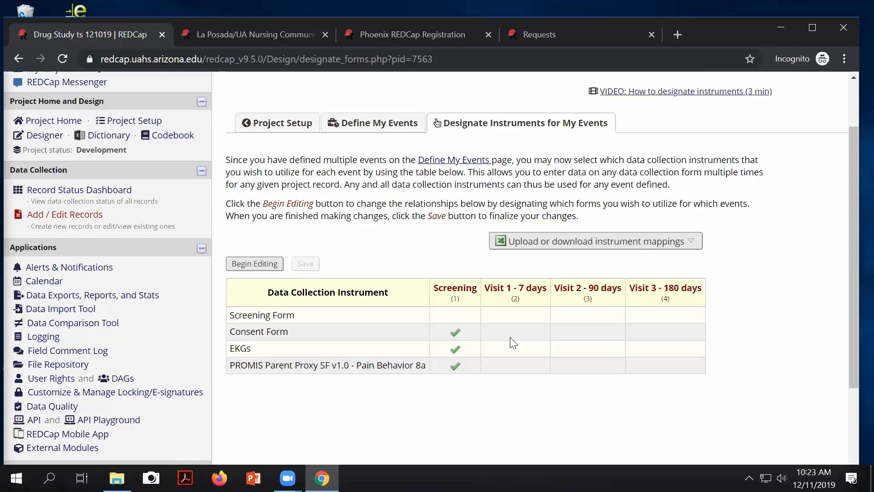
pyautogui.click(254, 267)
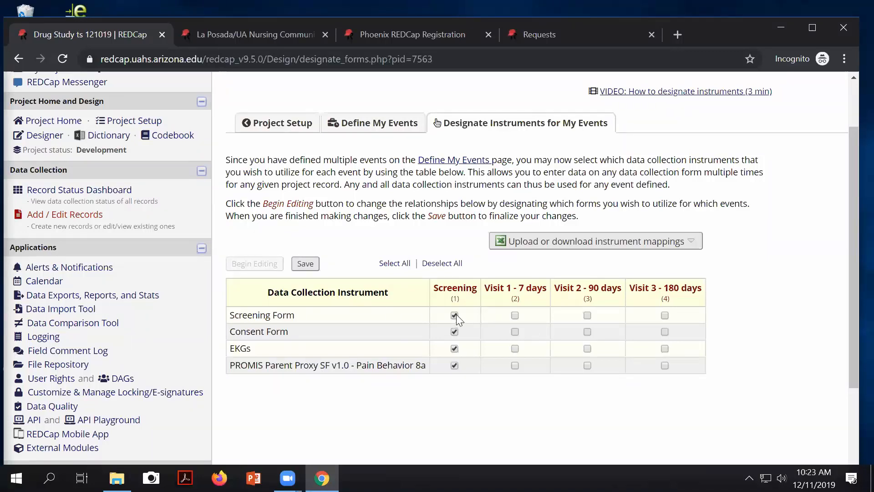
pyautogui.click(454, 332)
pyautogui.click(453, 365)
pyautogui.click(454, 349)
pyautogui.click(515, 349)
pyautogui.click(587, 365)
pyautogui.click(665, 348)
# Step: Save the instrument-event assignments and view them on the Record Status Dashboard
pyautogui.click(305, 264)
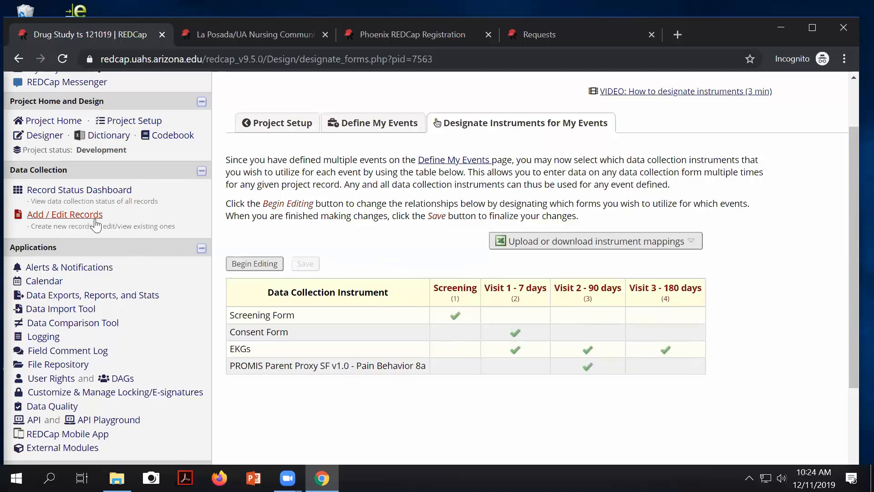
pyautogui.click(79, 190)
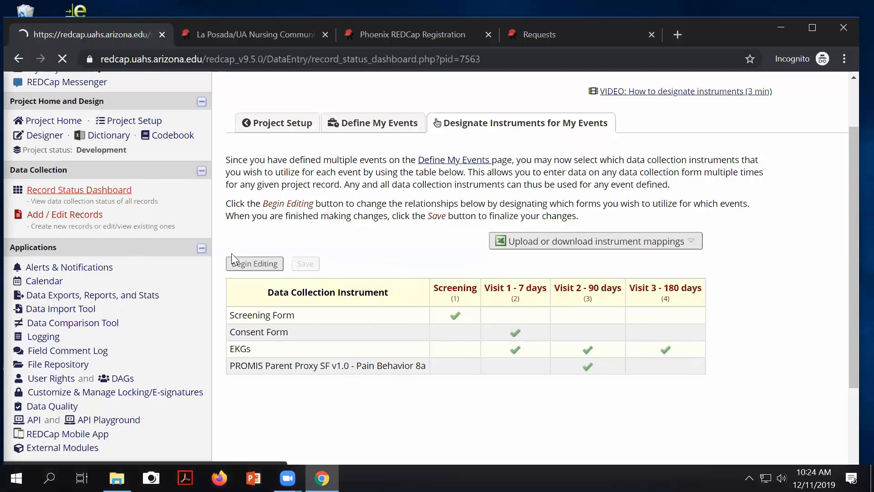
pyautogui.scroll(-3, 463, 392)
pyautogui.scroll(-2, 464, 393)
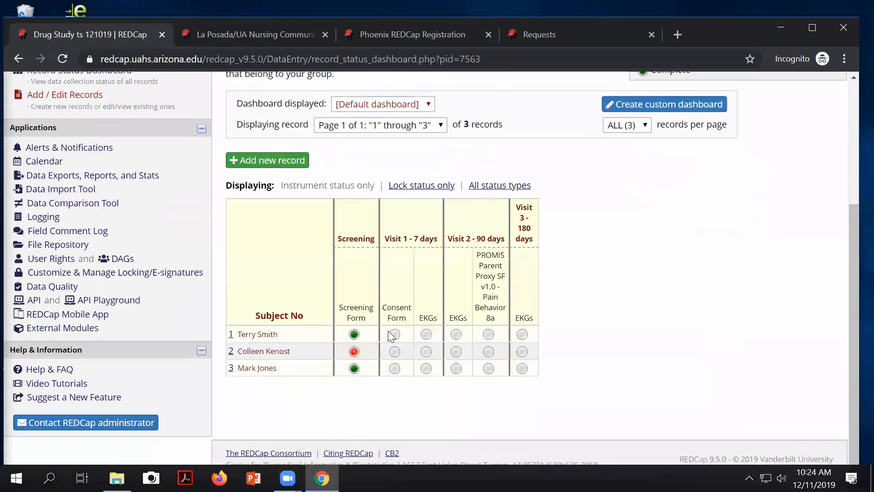
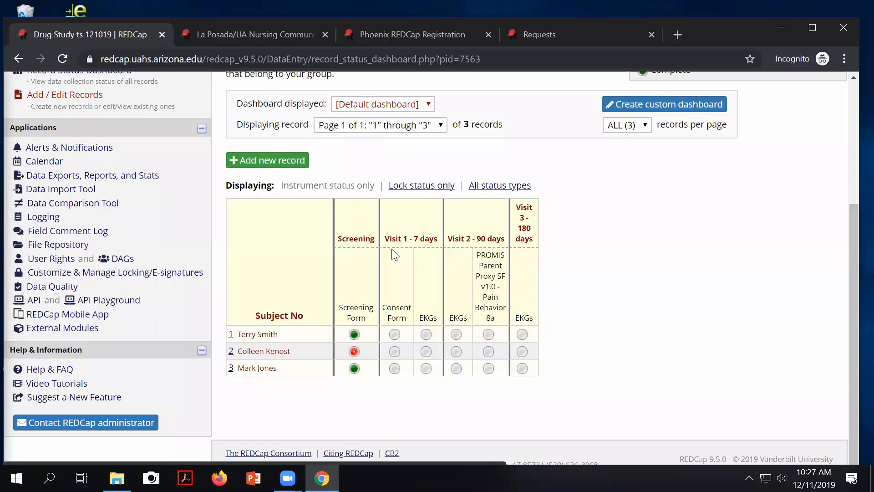
# Step: Highlight the Visit 1 heading, then briefly open record 1's Consent Form and return to the dashboard
pyautogui.moveTo(392, 238); pyautogui.dragTo(357, 240)
pyautogui.click(356, 240)
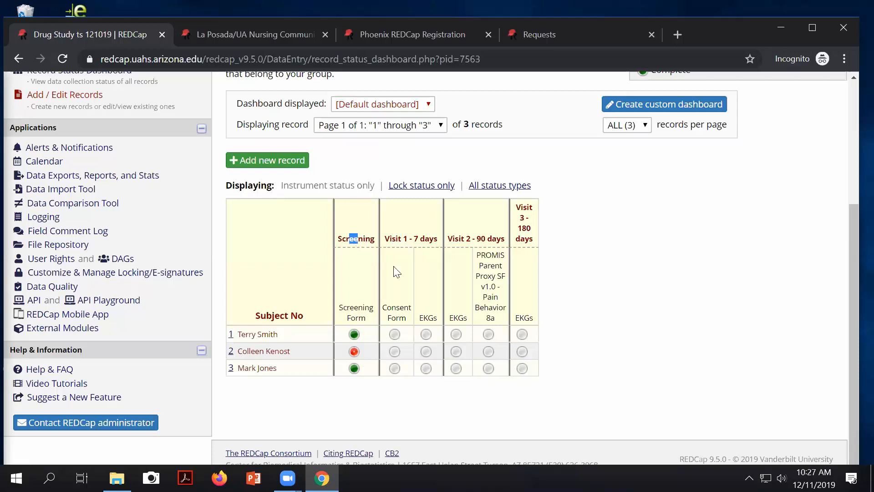
pyautogui.click(395, 334)
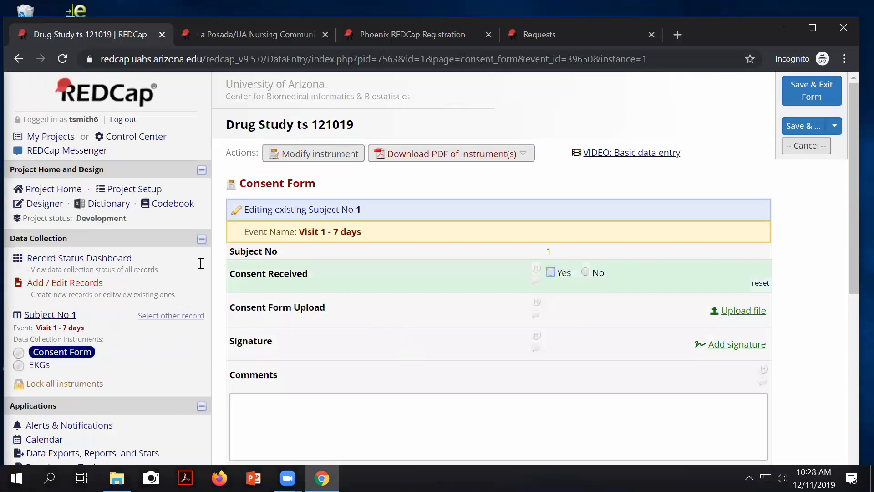
pyautogui.click(18, 59)
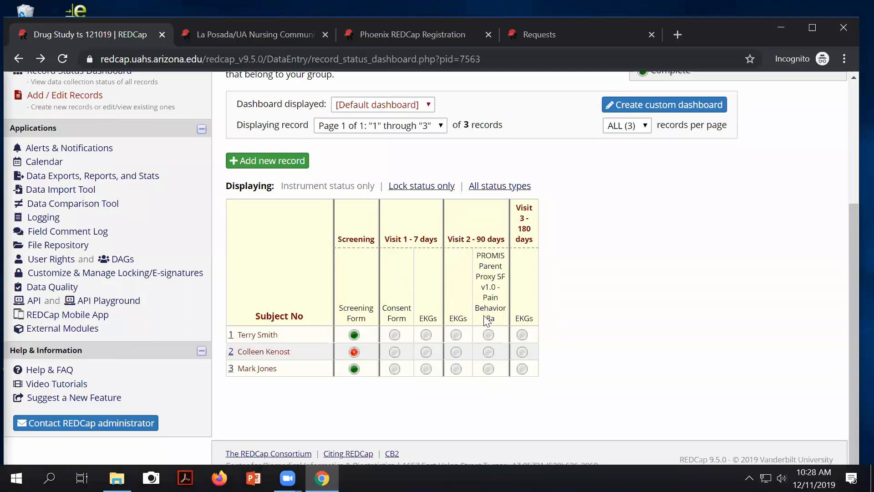
# Step: Set Consent Received to Yes on record 1's Visit 1 Consent Form and save a drawn signature
pyautogui.click(396, 338)
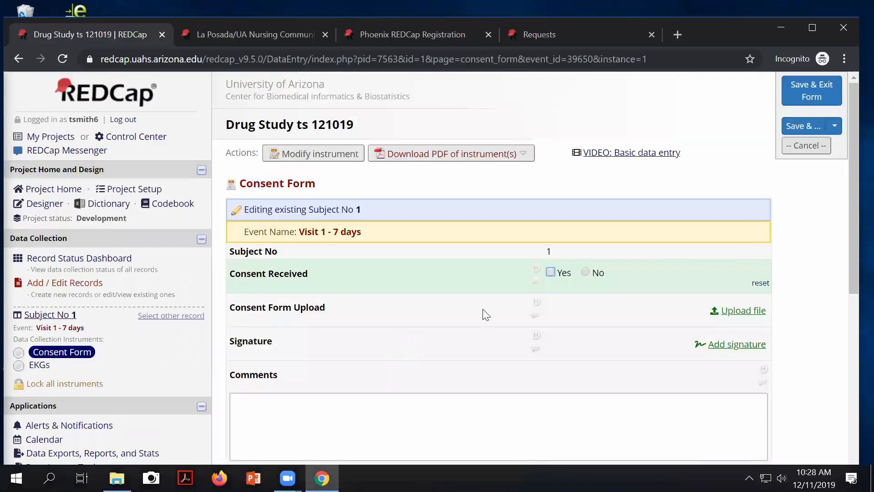
pyautogui.click(551, 271)
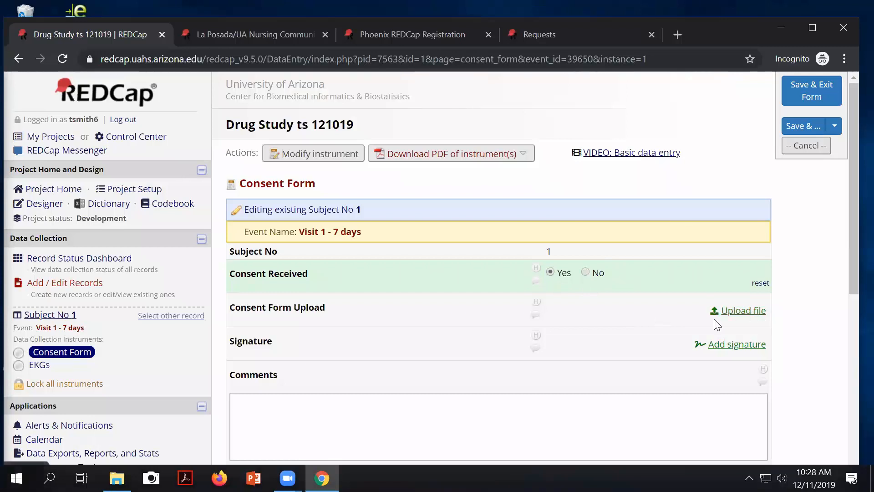
pyautogui.click(731, 345)
pyautogui.moveTo(405, 246)
pyautogui.mouseDown()
pyautogui.moveTo(455, 271)
pyautogui.moveTo(414, 271)
pyautogui.mouseUp()
pyautogui.click(332, 342)
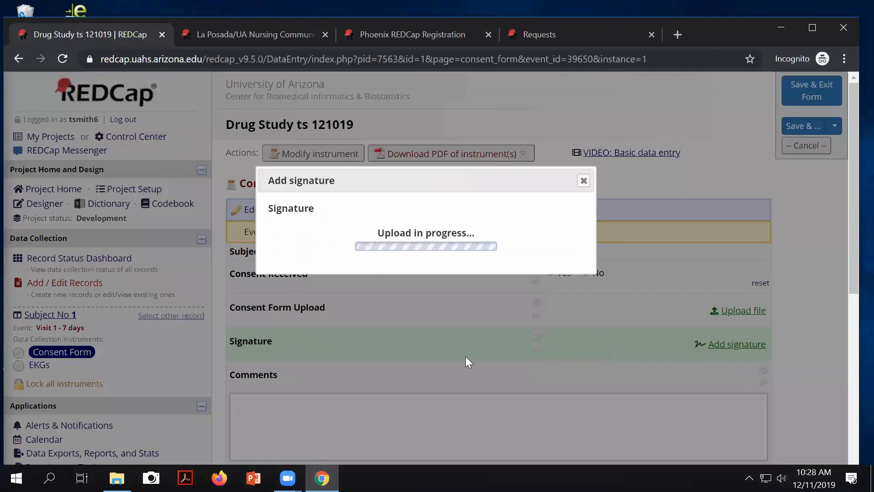
pyautogui.scroll(-7, 305, 277)
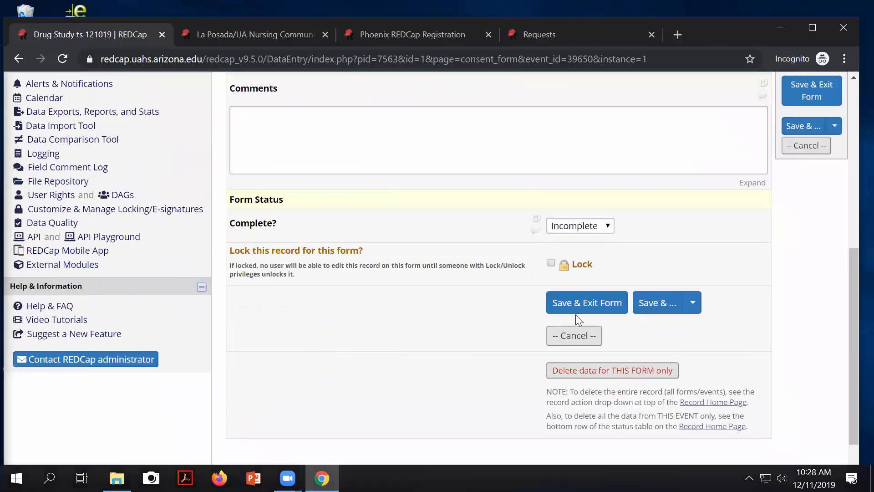
# Step: Set the Consent Form status to Complete and save it with Save & Stay
pyautogui.click(598, 229)
pyautogui.click(585, 264)
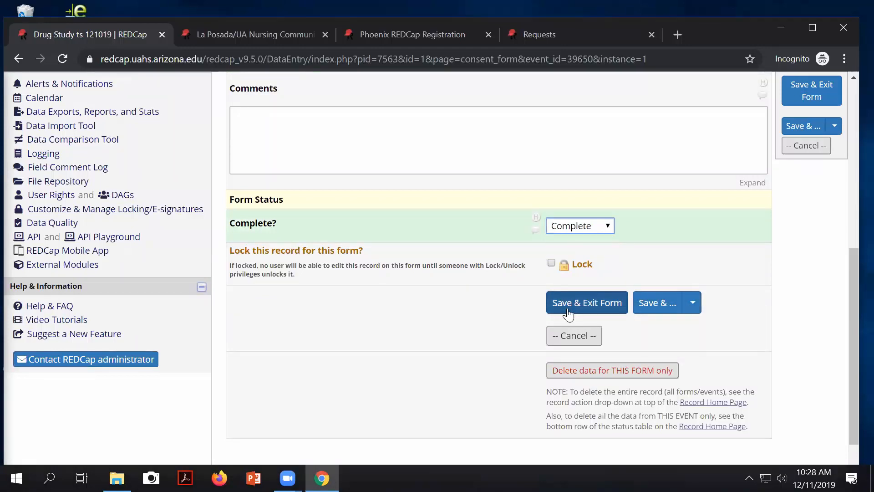
pyautogui.click(694, 305)
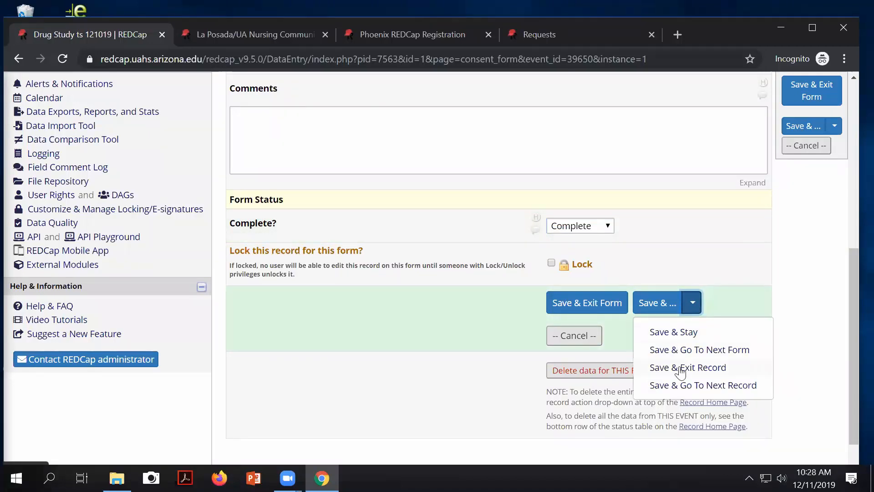
pyautogui.click(671, 337)
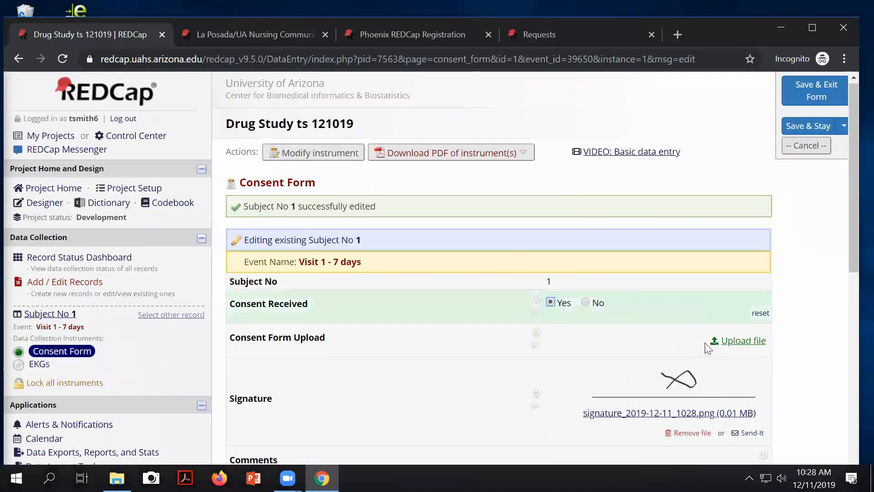
pyautogui.scroll(-4, 695, 339)
pyautogui.scroll(-5, 695, 340)
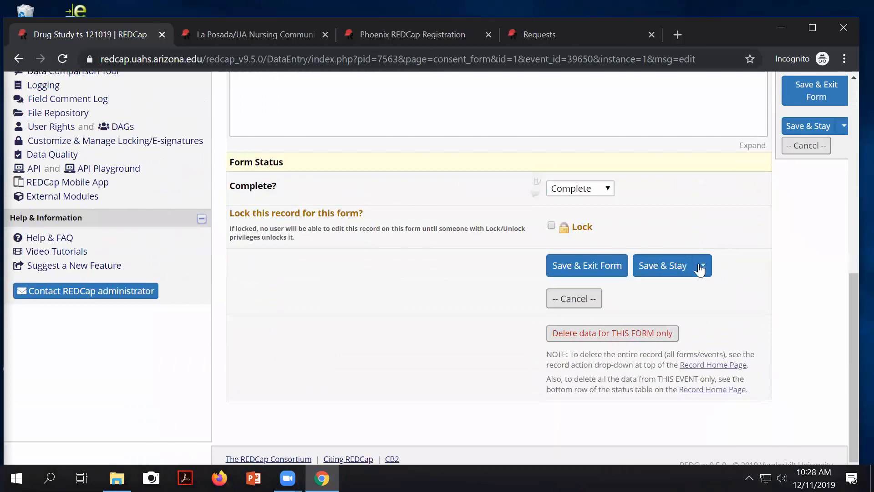
# Step: Save the Consent Form again with Save & Exit Record
pyautogui.click(701, 267)
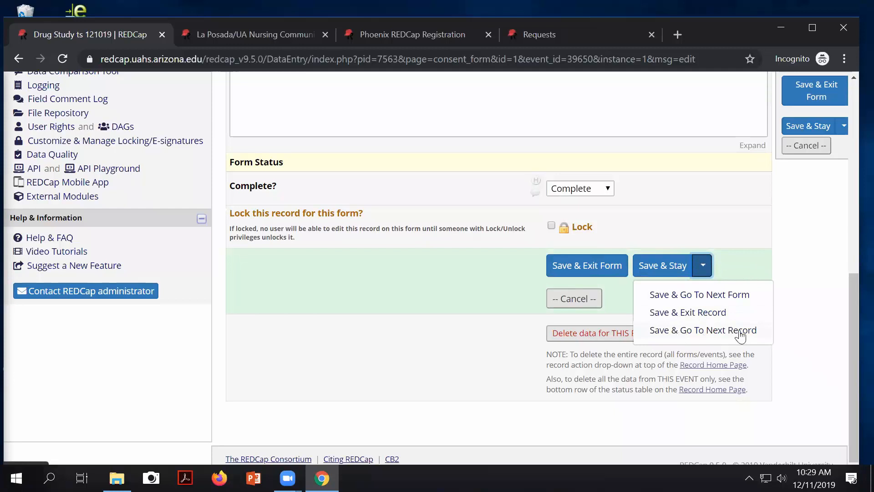
pyautogui.click(687, 315)
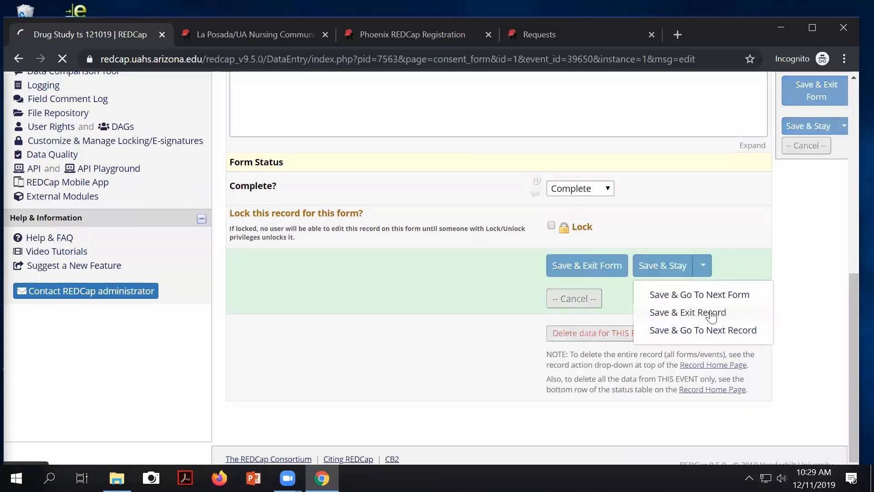
pyautogui.scroll(-4, 474, 334)
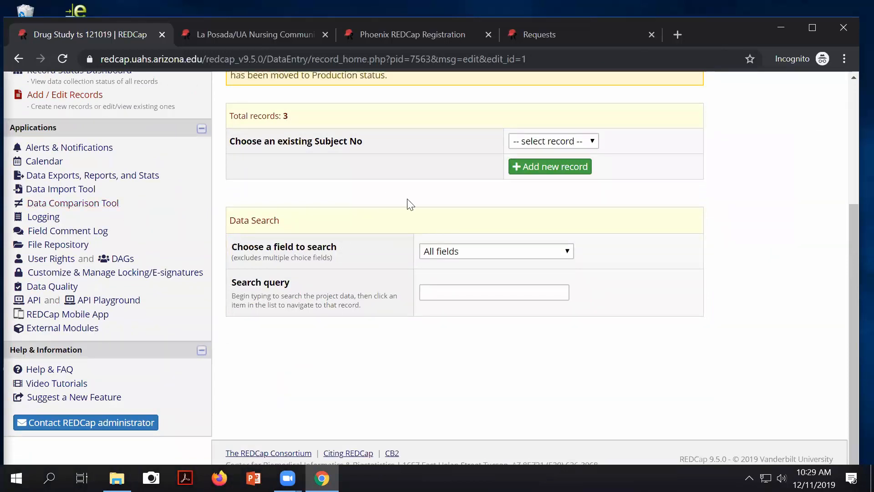
# Step: Go to the Record Status Dashboard and scroll to record 1's now-green Consent Form
pyautogui.scroll(4, 337, 194)
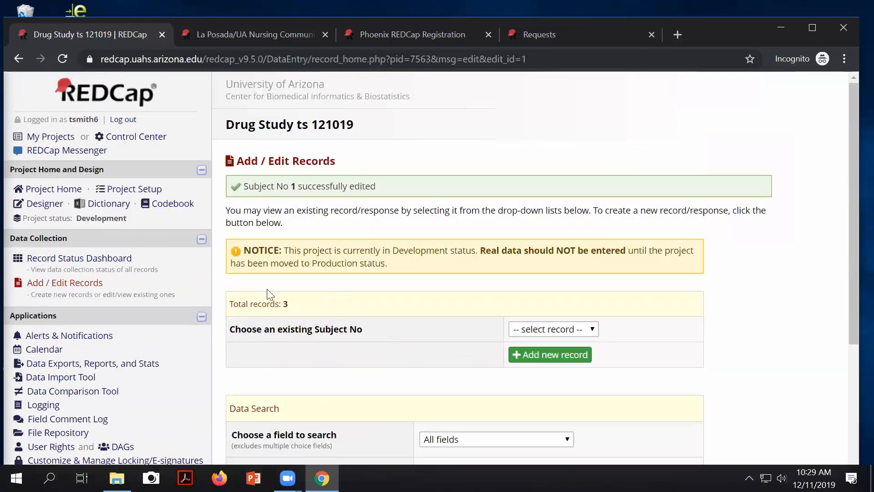
pyautogui.click(75, 261)
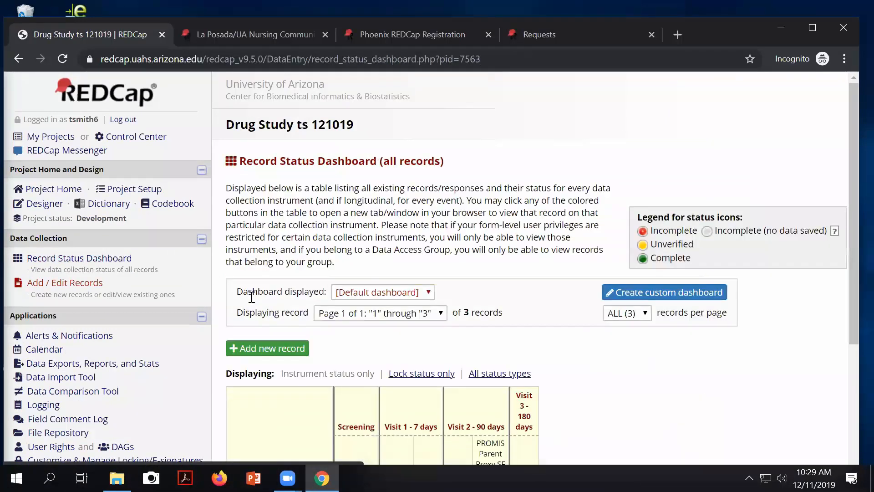
pyautogui.scroll(-4, 333, 345)
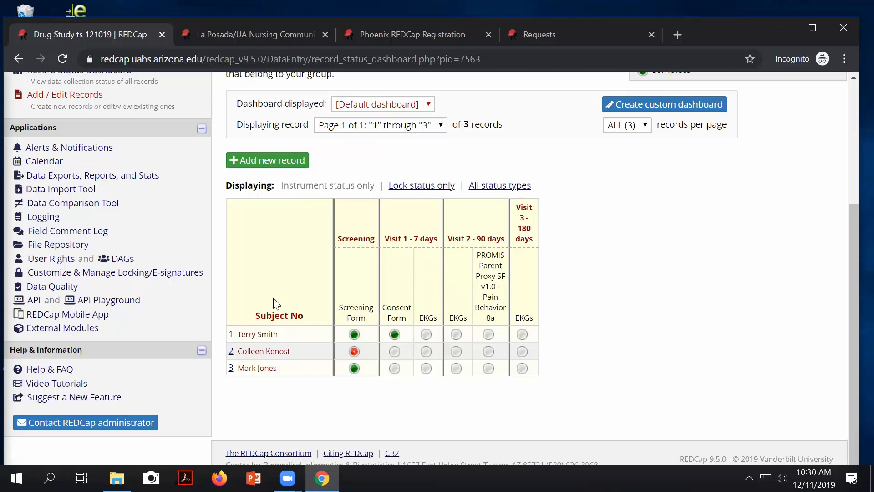
# Step: Add a new event named EKG to Arm 1 in Define My Events
pyautogui.scroll(4, 111, 203)
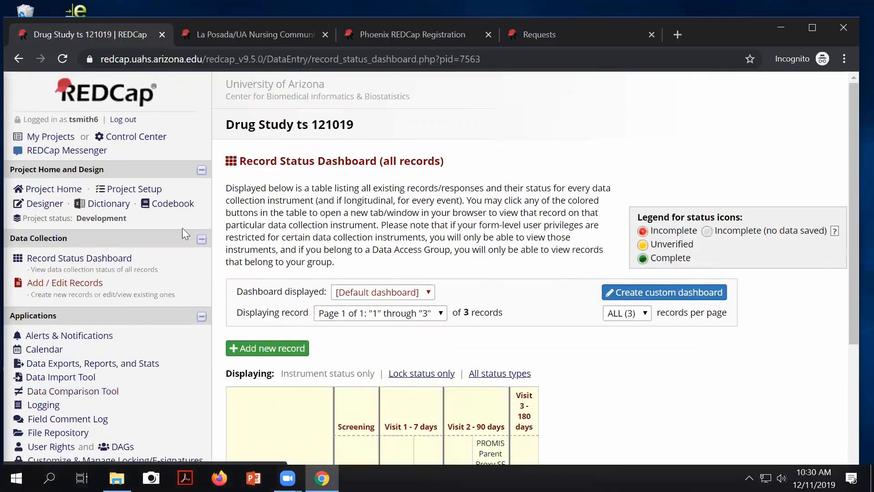
pyautogui.click(143, 196)
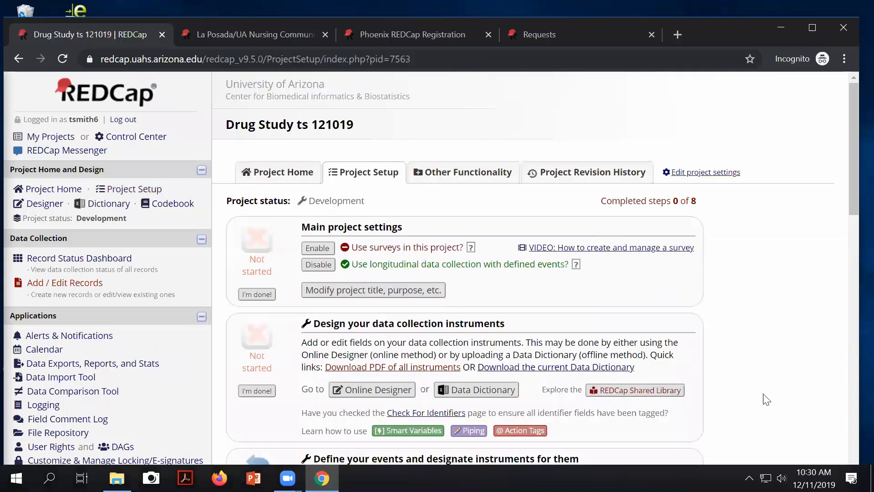
pyautogui.scroll(-4, 373, 293)
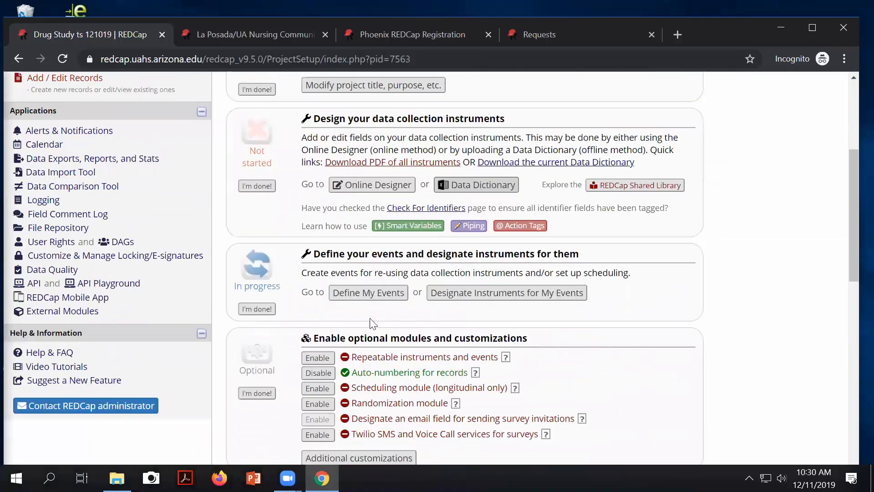
pyautogui.click(369, 293)
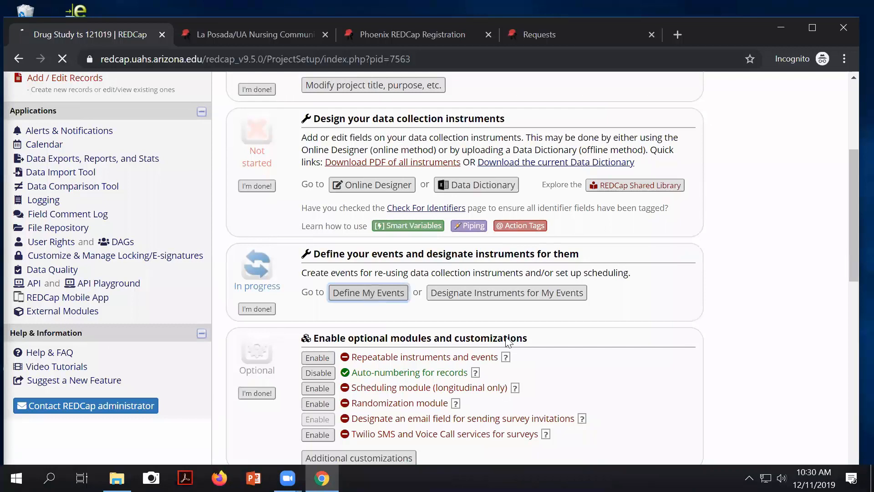
pyautogui.scroll(-6, 497, 335)
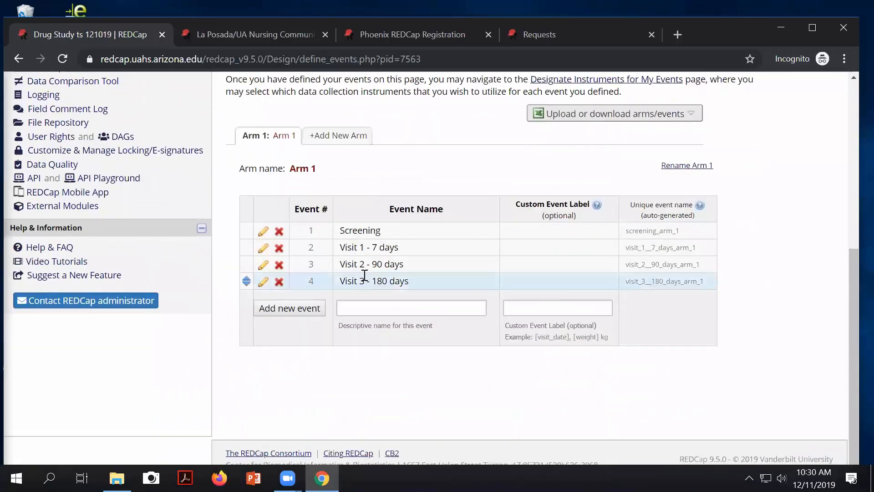
pyautogui.click(383, 307)
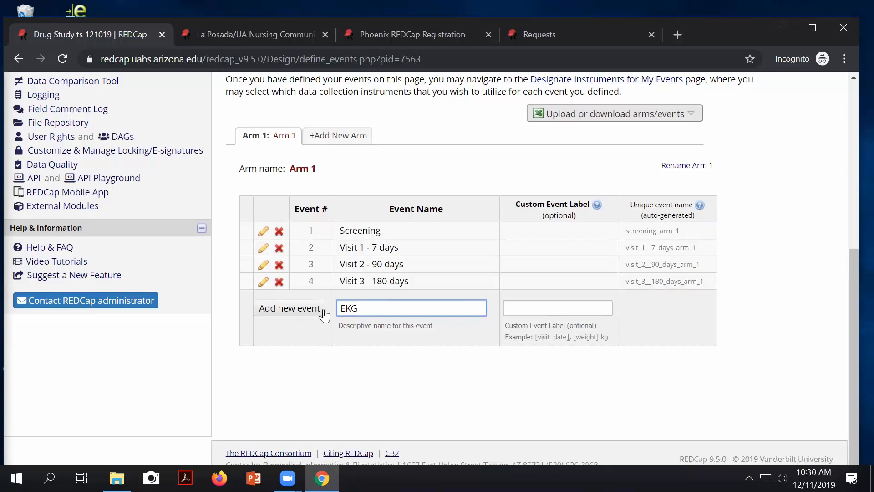
pyautogui.click(307, 310)
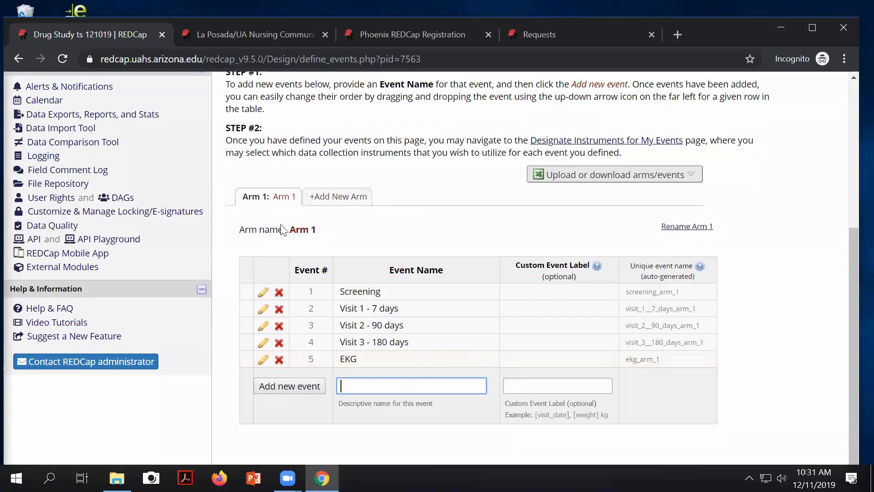
# Step: Return to the Record Status Dashboard for the 3 records
pyautogui.scroll(5, 210, 229)
pyautogui.click(89, 259)
pyautogui.scroll(-4, 458, 409)
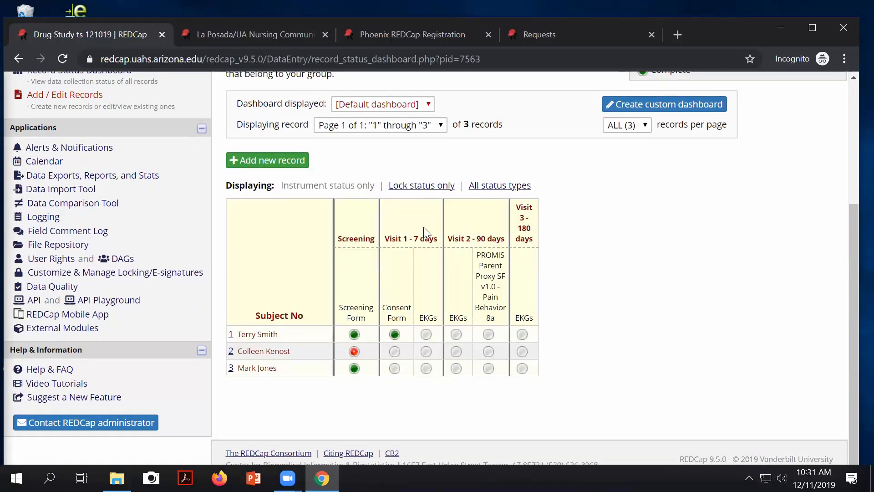
# Step: Designate the EKGs instrument for the new EKG event and save the mappings
pyautogui.scroll(4, 519, 292)
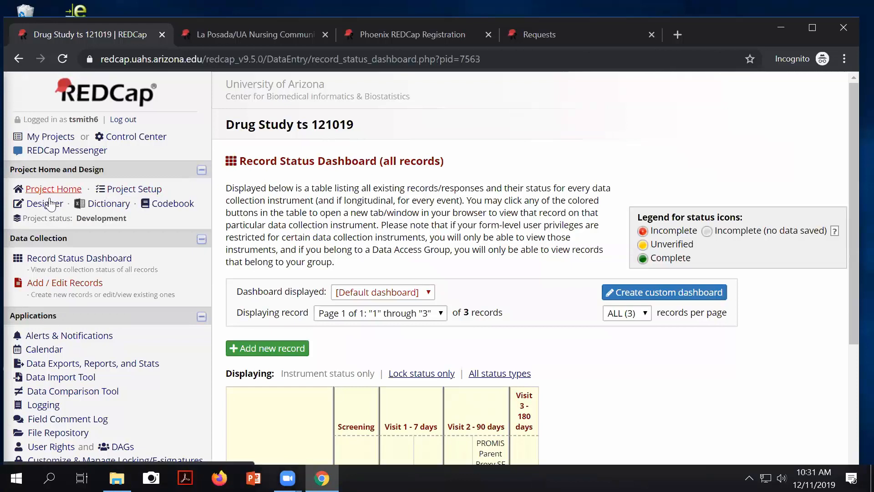
pyautogui.click(130, 190)
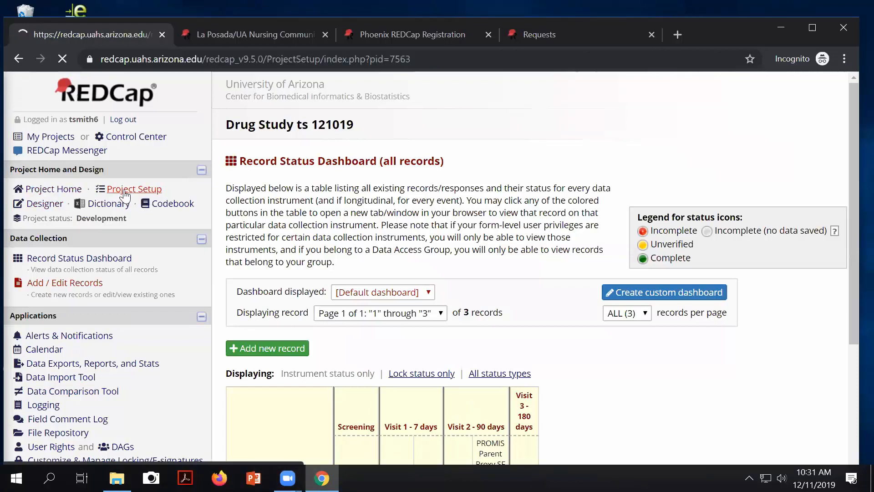
pyautogui.scroll(-5, 285, 273)
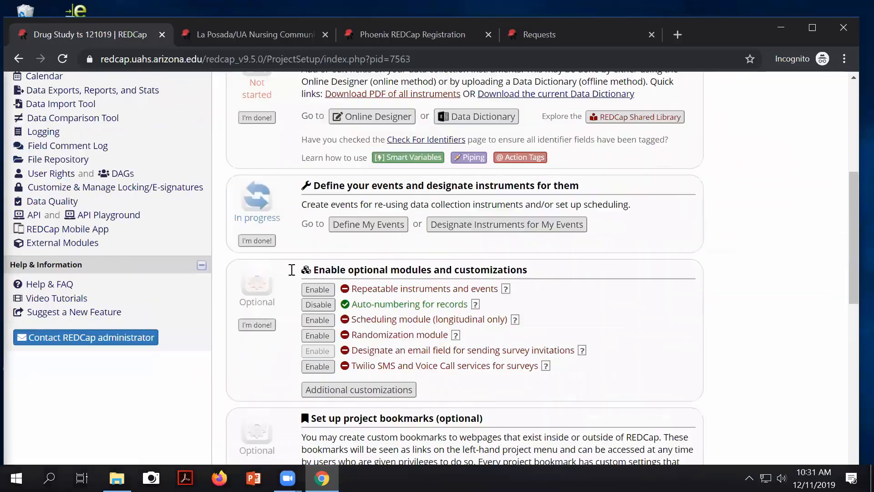
pyautogui.click(473, 230)
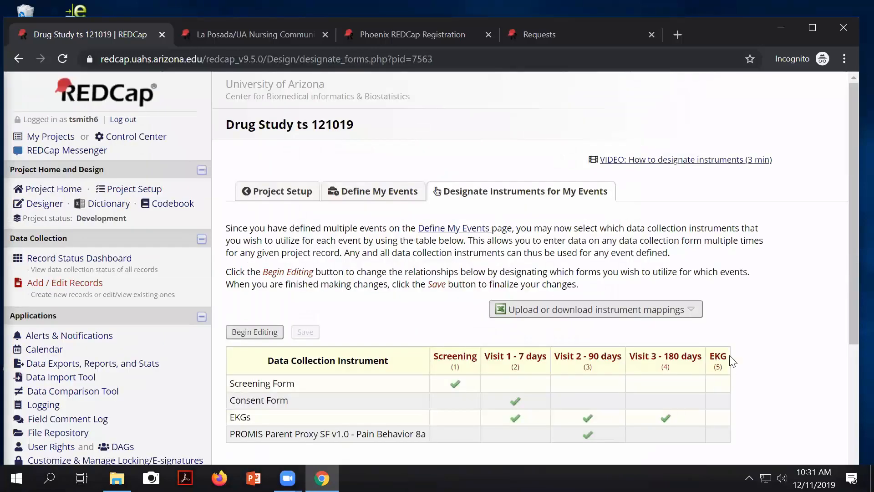
pyautogui.scroll(-2, 716, 364)
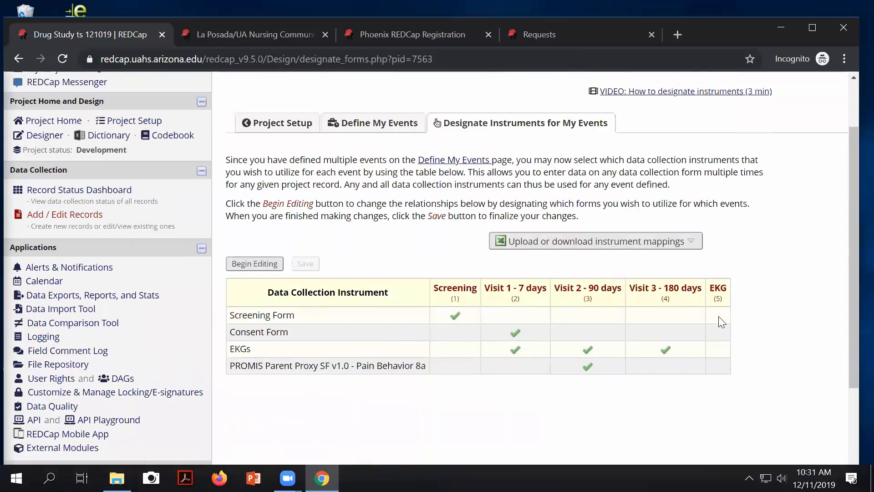
pyautogui.click(271, 258)
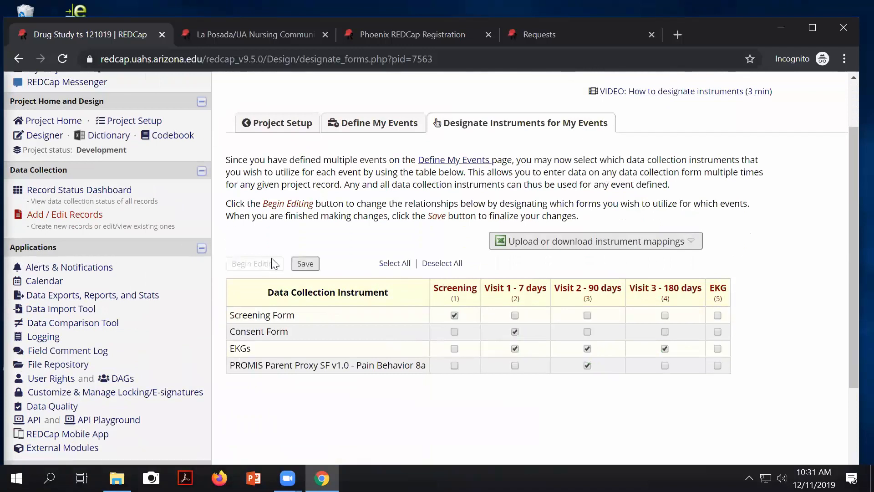
pyautogui.click(718, 348)
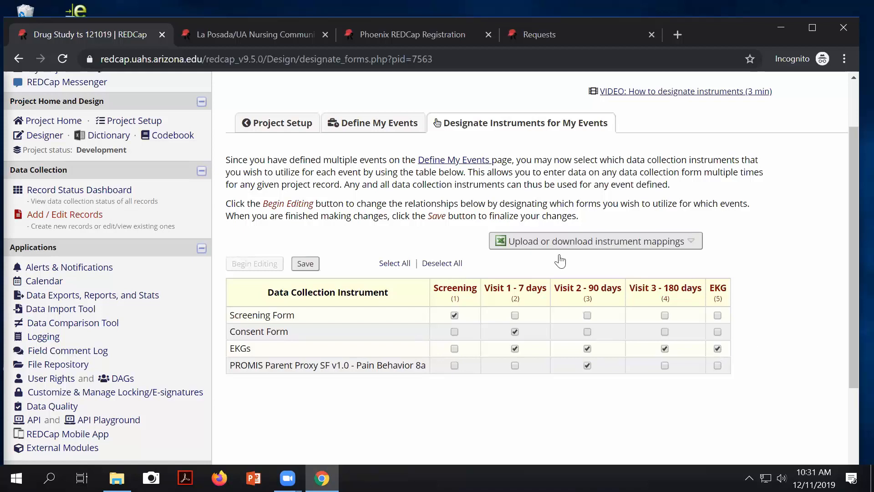
pyautogui.click(304, 265)
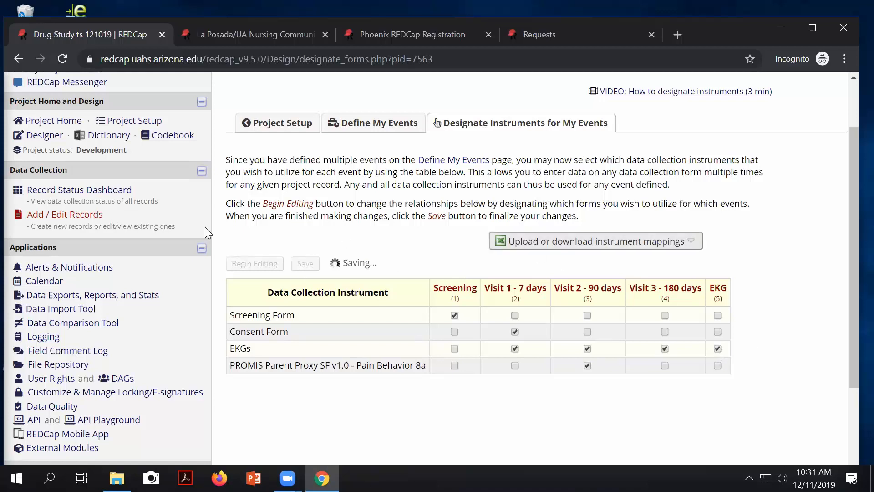
pyautogui.click(59, 192)
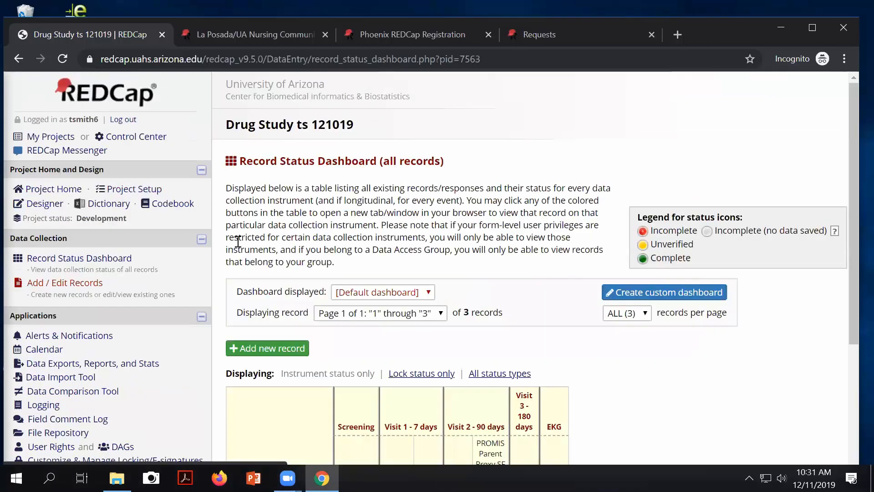
pyautogui.scroll(-2, 397, 348)
pyautogui.scroll(-2, 397, 348)
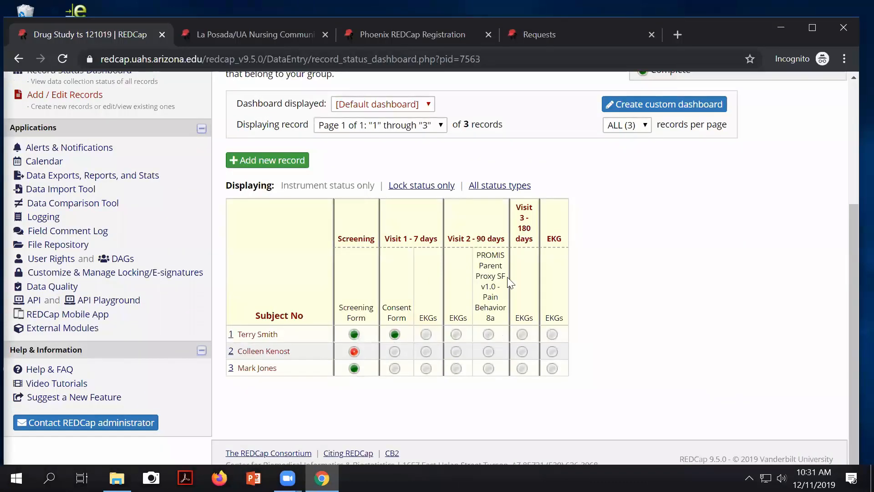
pyautogui.scroll(2, 550, 332)
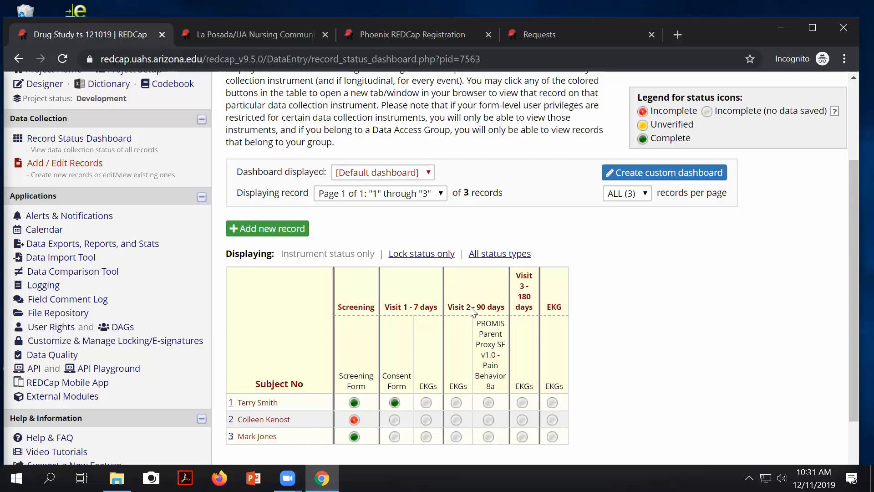
pyautogui.scroll(1, 573, 367)
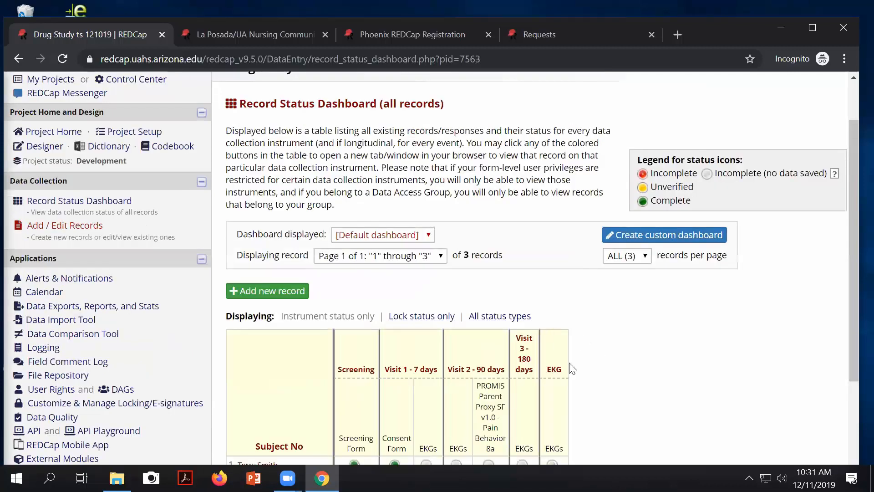
pyautogui.scroll(-1, 559, 377)
pyautogui.scroll(2, 557, 375)
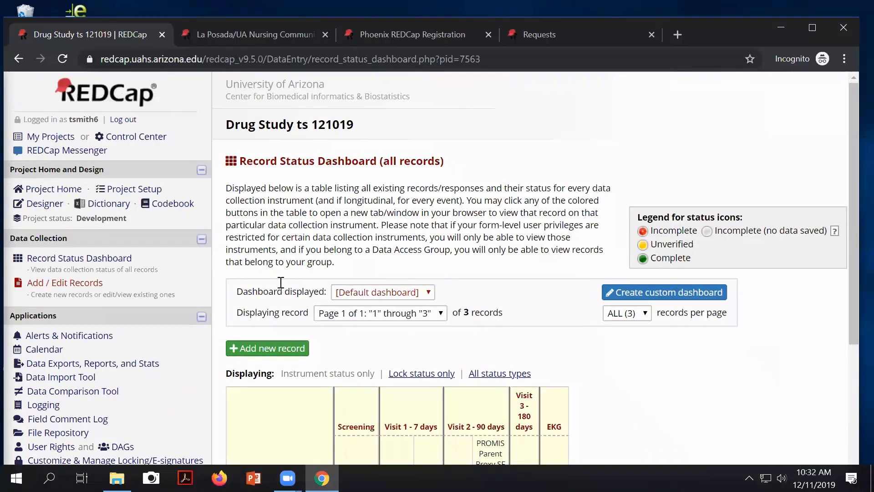
# Step: Highlight the optional modules in Project Setup and enable Repeatable instruments and events
pyautogui.click(156, 191)
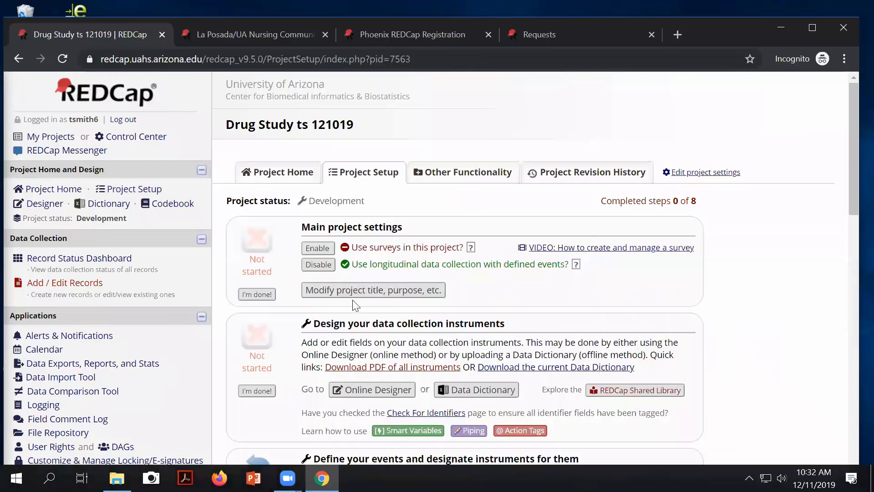
pyautogui.scroll(-7, 355, 305)
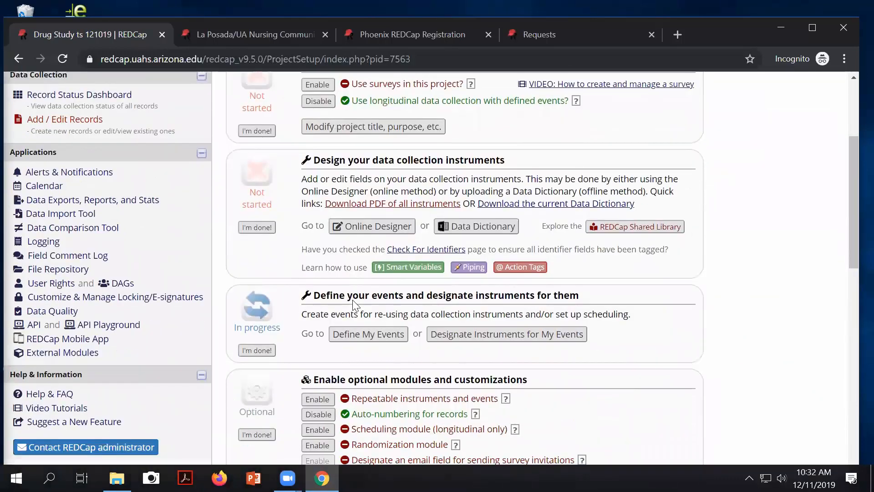
pyautogui.moveTo(337, 201); pyautogui.dragTo(492, 195)
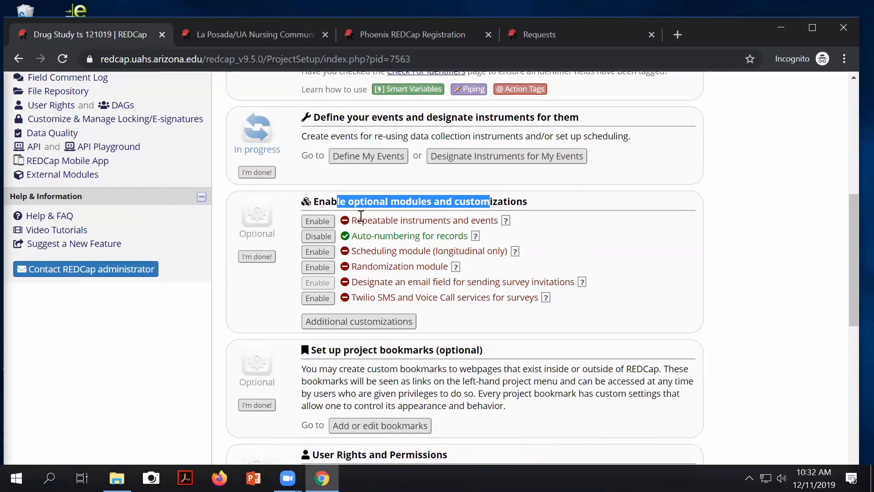
pyautogui.moveTo(356, 220); pyautogui.dragTo(492, 215)
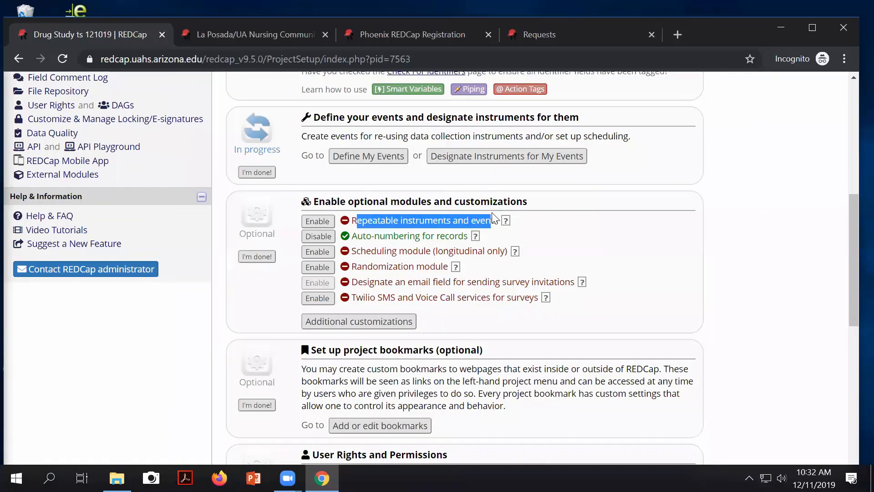
pyautogui.click(314, 222)
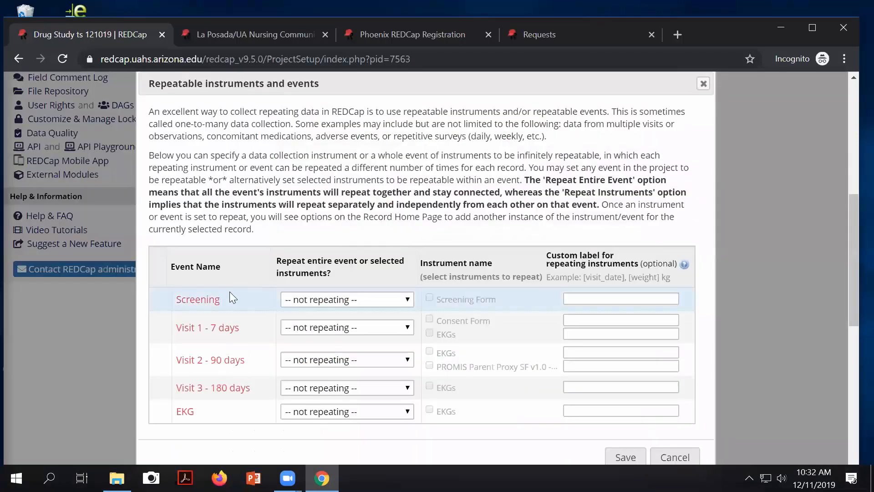
# Step: Set the EKG event to Repeat Instruments with EKGs ticked, and save
pyautogui.scroll(-2, 219, 311)
pyautogui.scroll(-2, 220, 313)
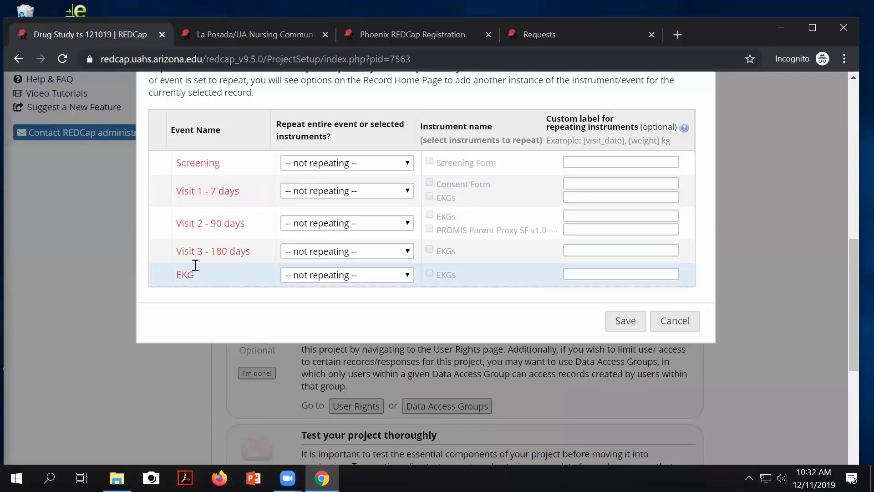
pyautogui.click(351, 275)
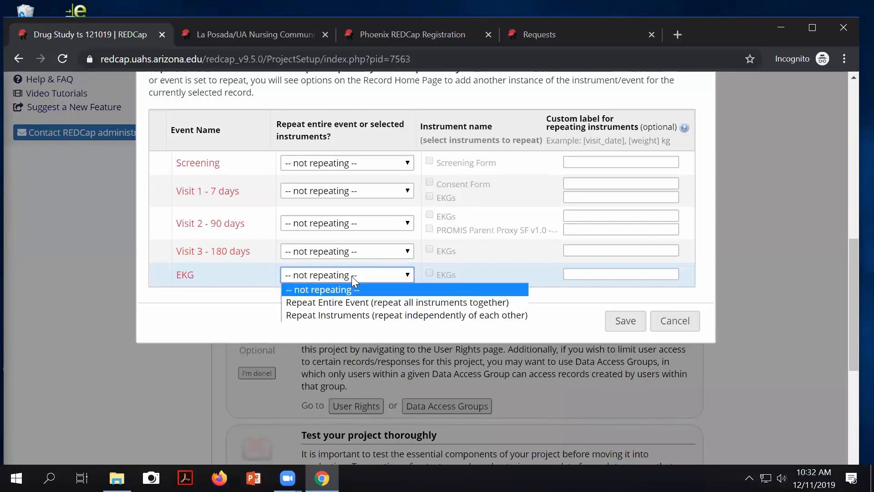
pyautogui.click(346, 314)
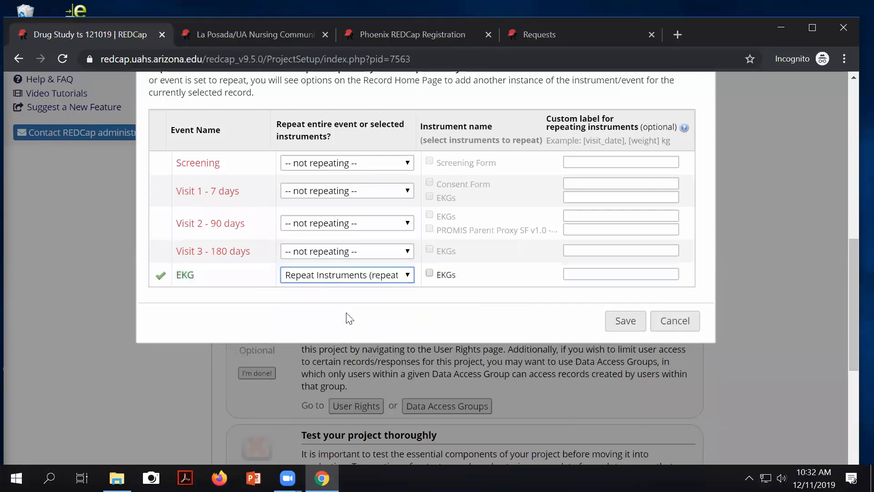
pyautogui.click(429, 273)
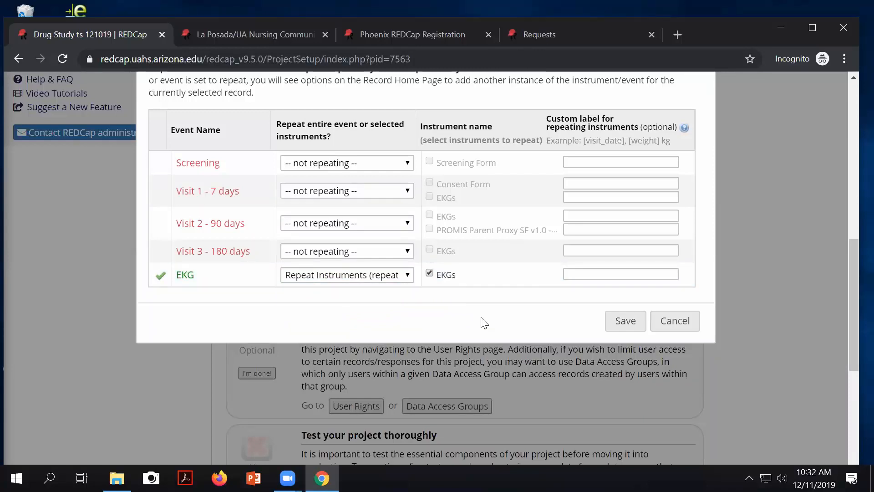
pyautogui.click(634, 321)
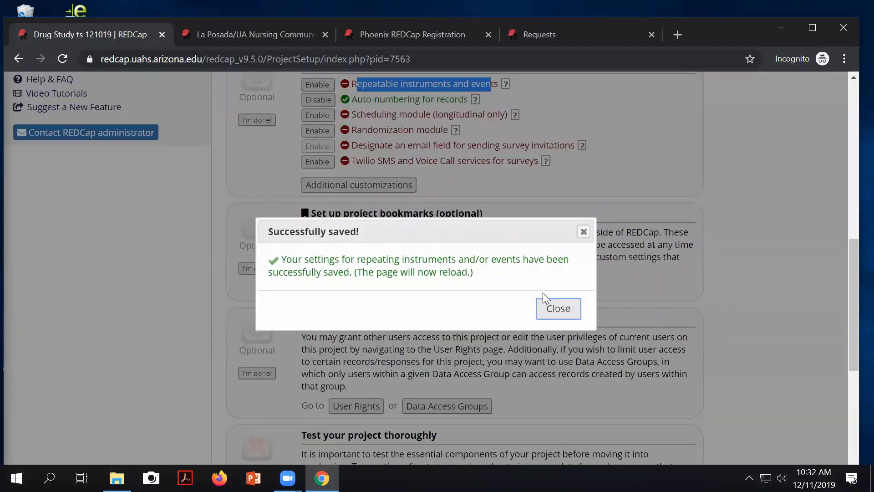
# Step: Close the confirmation and view the Record Status Dashboard's empty EKGs forms under EKG
pyautogui.click(558, 308)
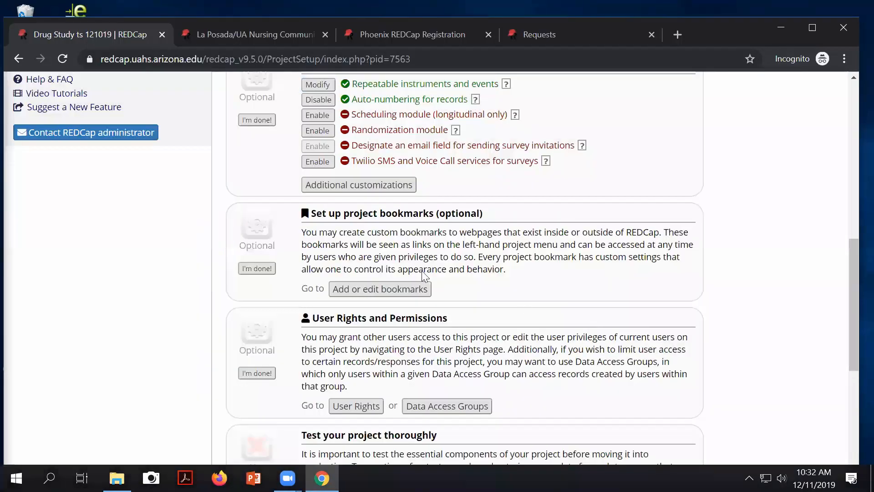
pyautogui.scroll(10, 161, 174)
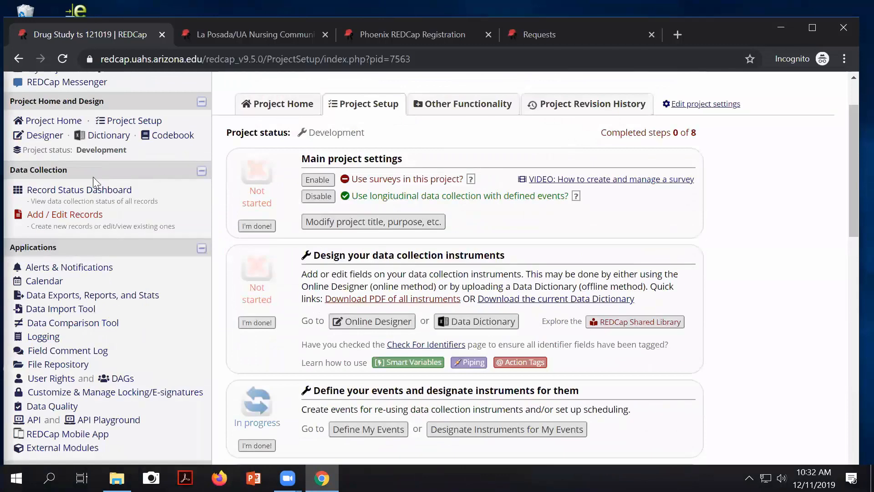
pyautogui.click(91, 190)
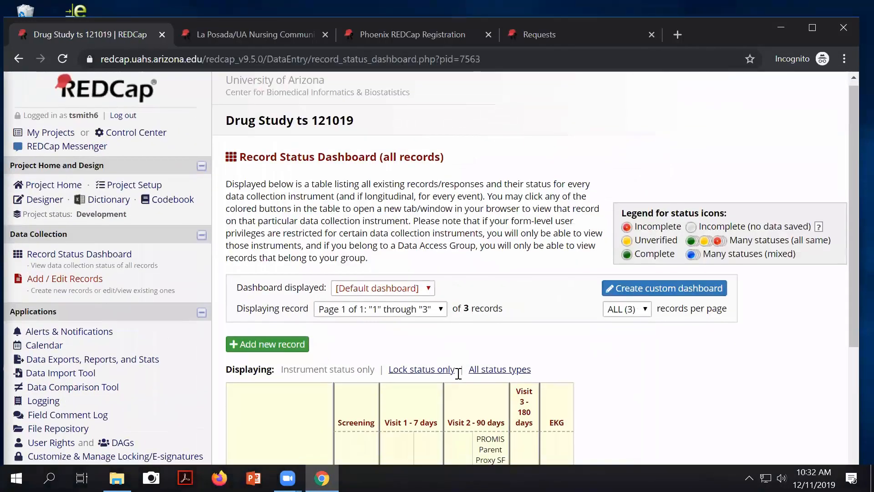
pyautogui.scroll(-4, 394, 390)
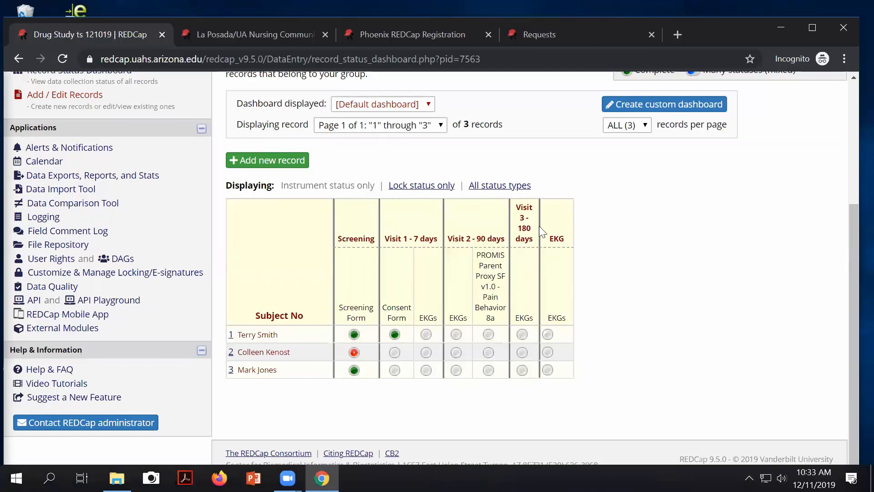
pyautogui.scroll(2, 556, 312)
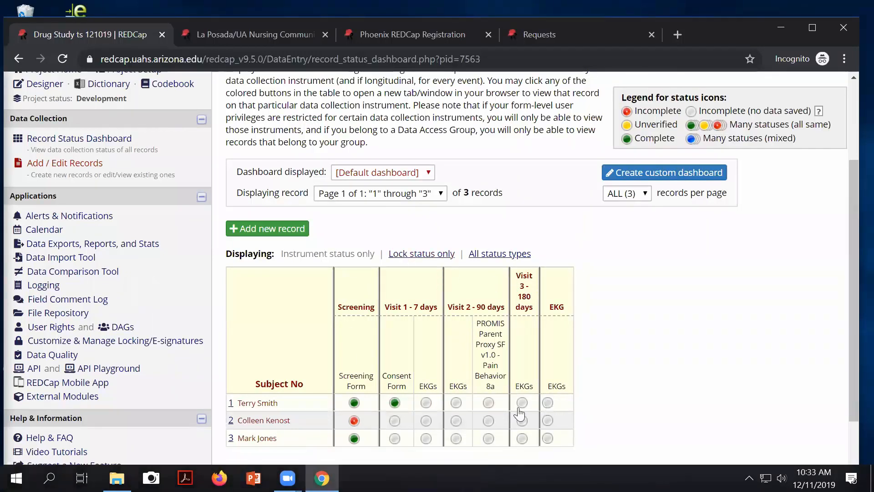
# Step: Open Subject 1's EKGs form, set today's date and interpretation 'Normal Sinus Rhythm'
pyautogui.click(548, 403)
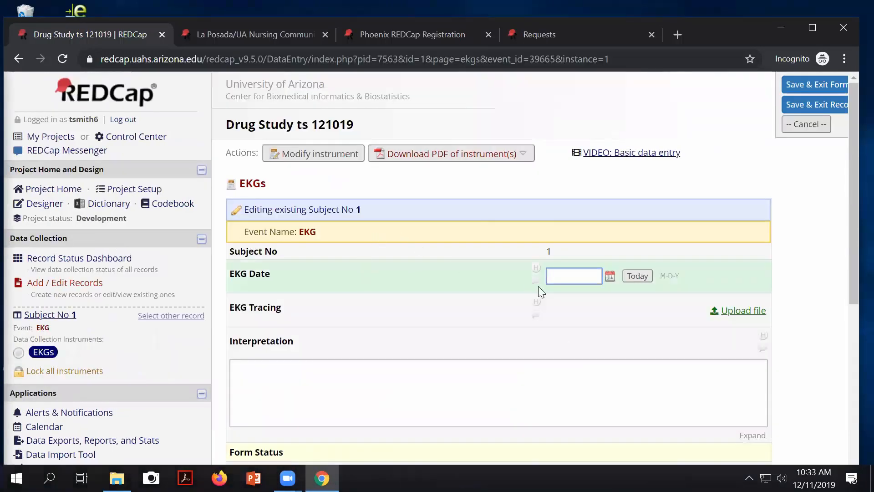
pyautogui.click(637, 275)
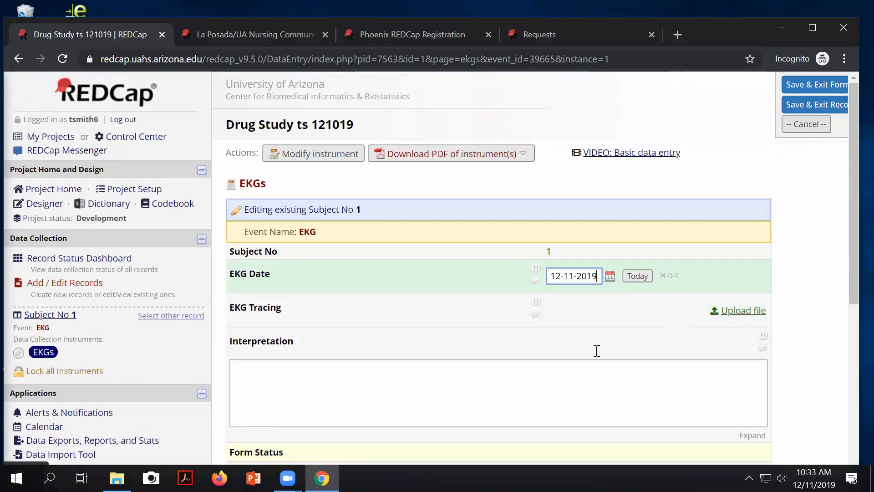
pyautogui.click(339, 367)
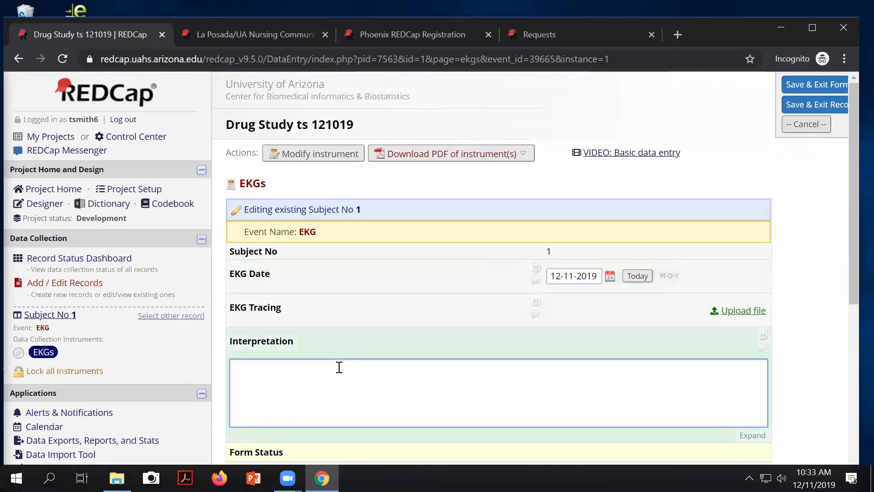
pyautogui.write('Normal Sinus R')
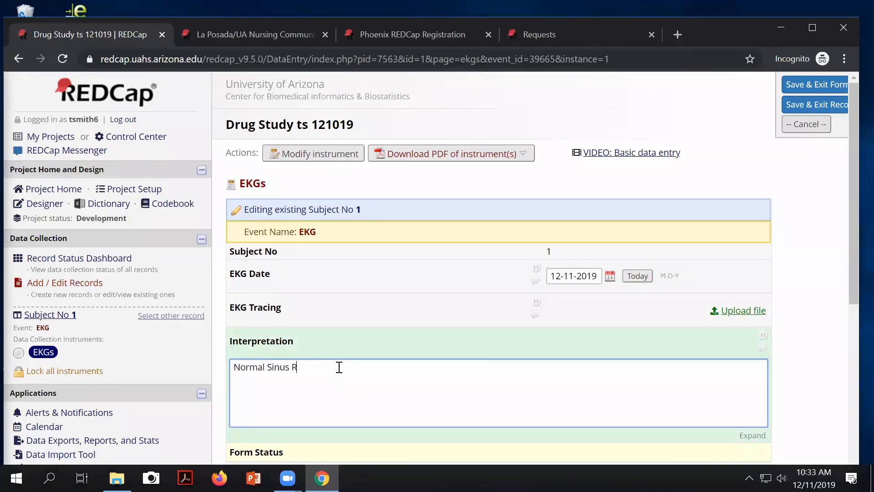
pyautogui.write('hyu')
pyautogui.press('BackSpace')
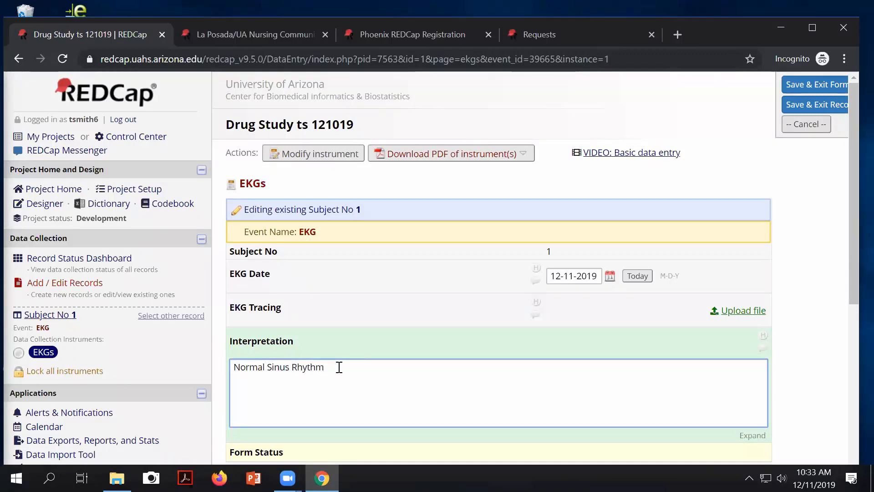
# Step: Mark the EKGs form Complete and Save & Exit Form
pyautogui.scroll(-2, 337, 365)
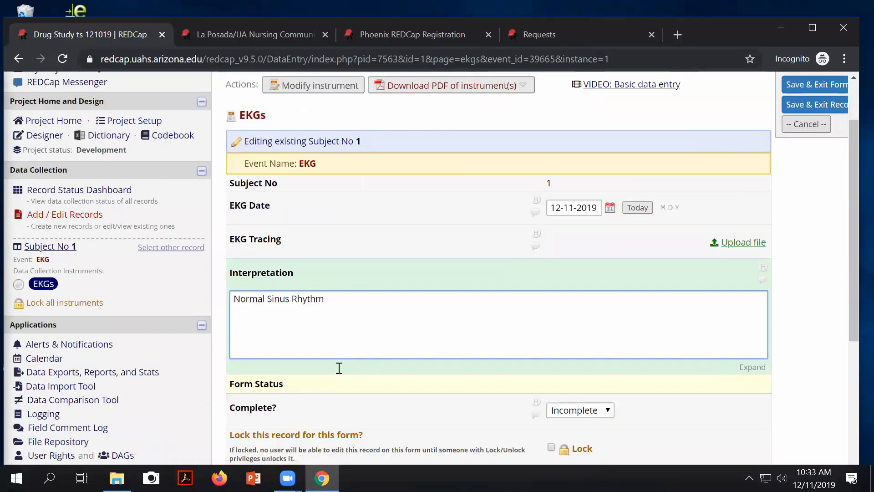
pyautogui.click(578, 410)
pyautogui.click(585, 449)
pyautogui.scroll(-1, 660, 447)
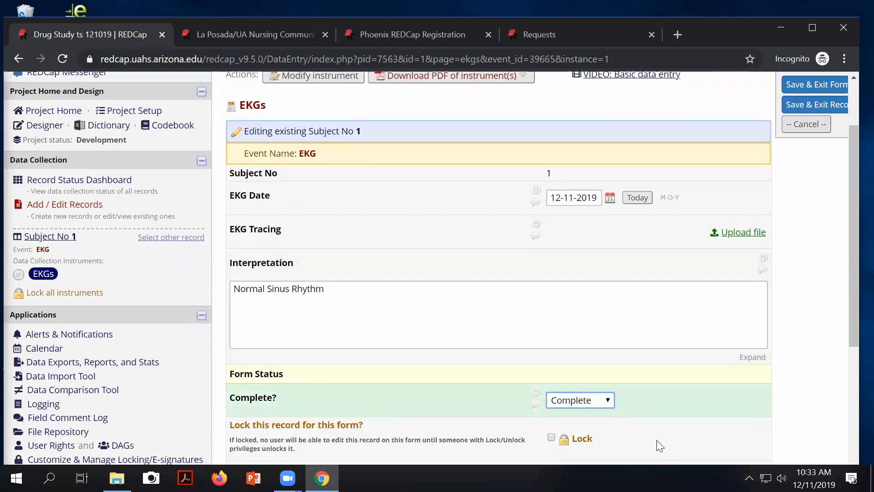
pyautogui.scroll(-5, 659, 445)
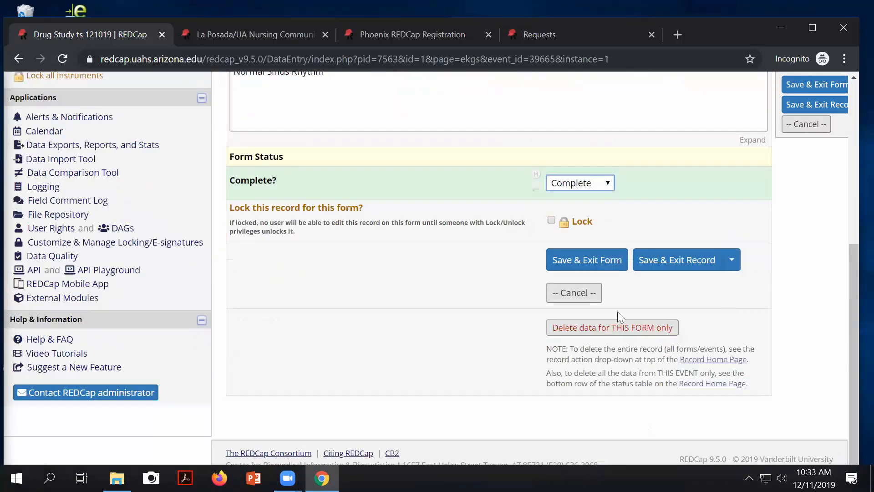
pyautogui.click(582, 257)
pyautogui.scroll(-2, 637, 374)
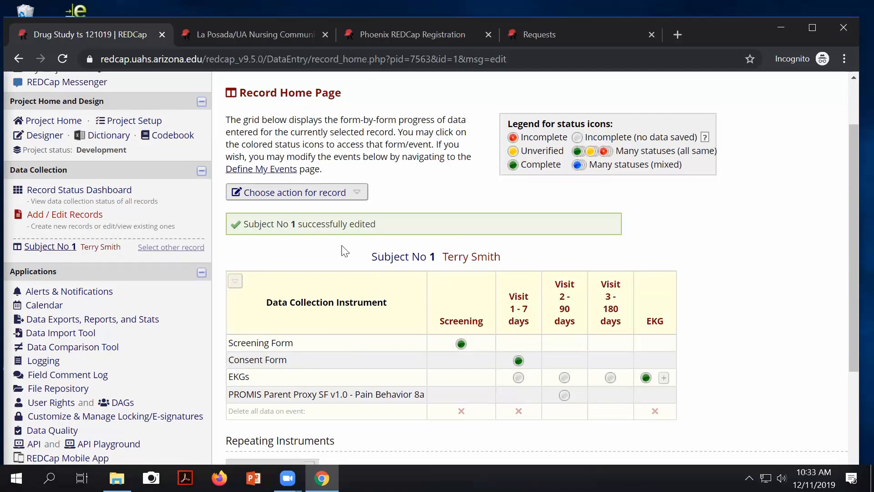
# Step: Review Subject 1's first EKG instance under Repeating Instruments, then return to the Record Status Dashboard
pyautogui.scroll(-1, 608, 295)
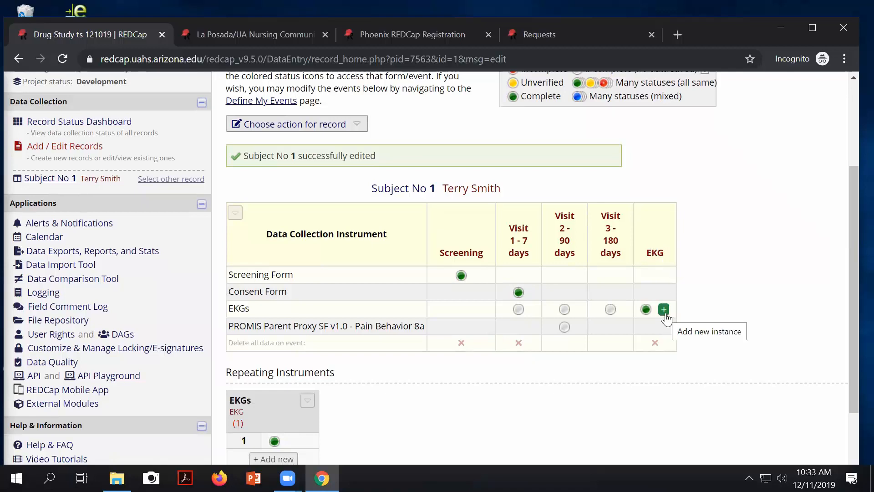
pyautogui.scroll(-2, 424, 337)
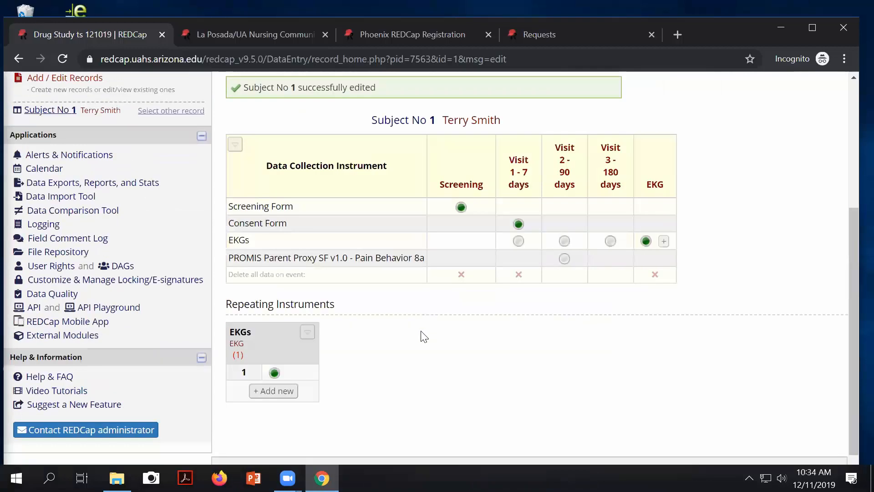
pyautogui.moveTo(339, 304); pyautogui.dragTo(223, 289)
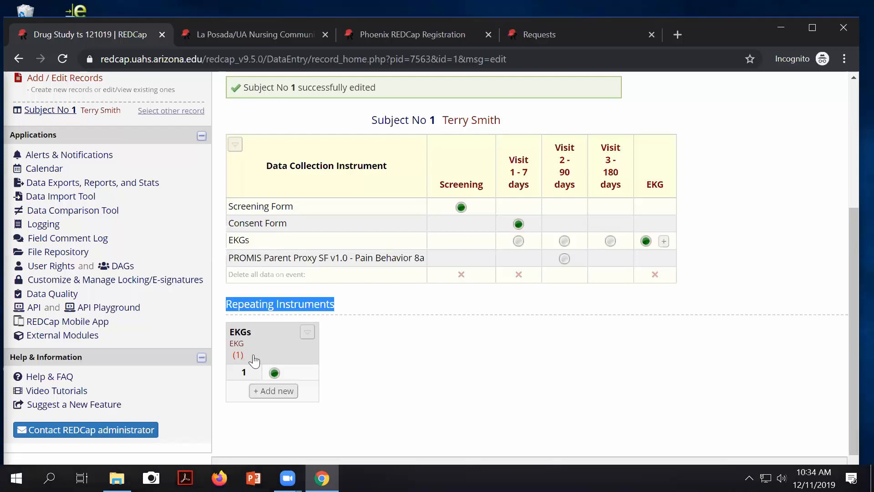
pyautogui.click(274, 372)
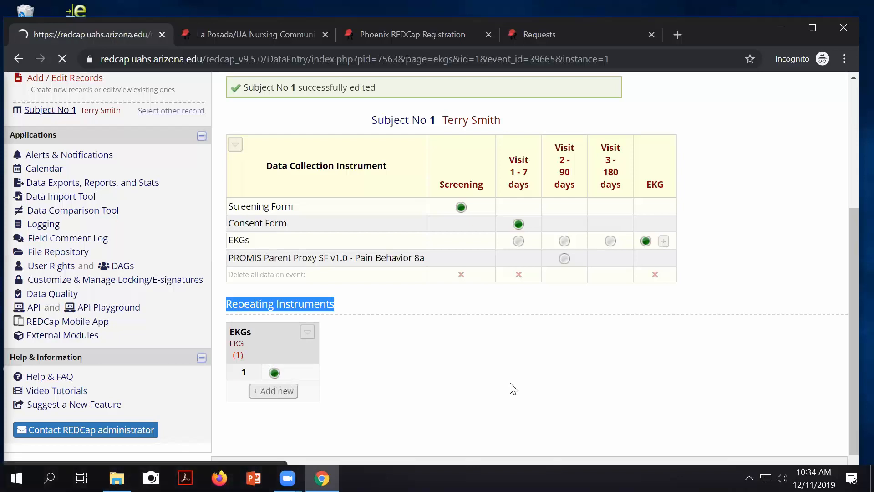
pyautogui.scroll(-1, 433, 255)
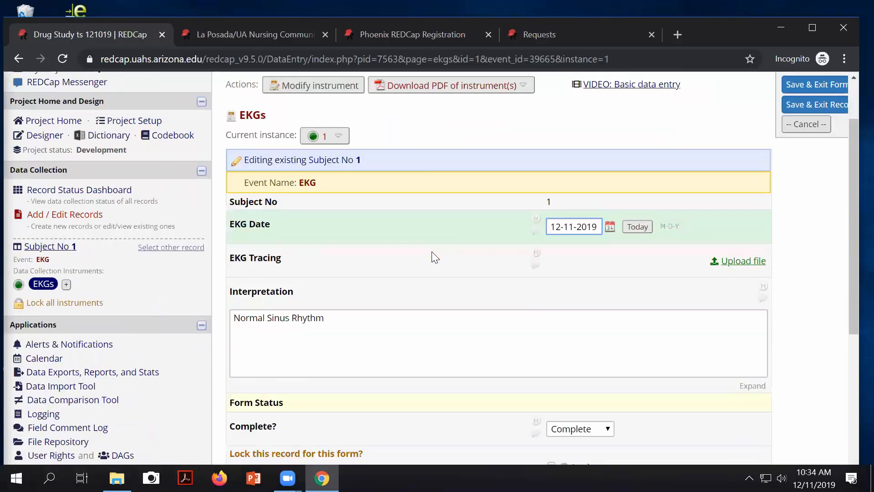
pyautogui.scroll(1, 433, 255)
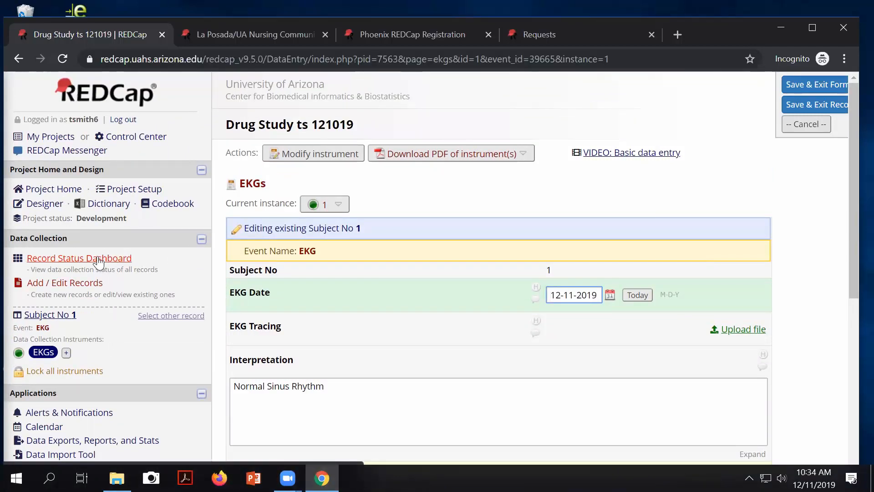
pyautogui.scroll(-1, 98, 263)
pyautogui.scroll(-1, 292, 297)
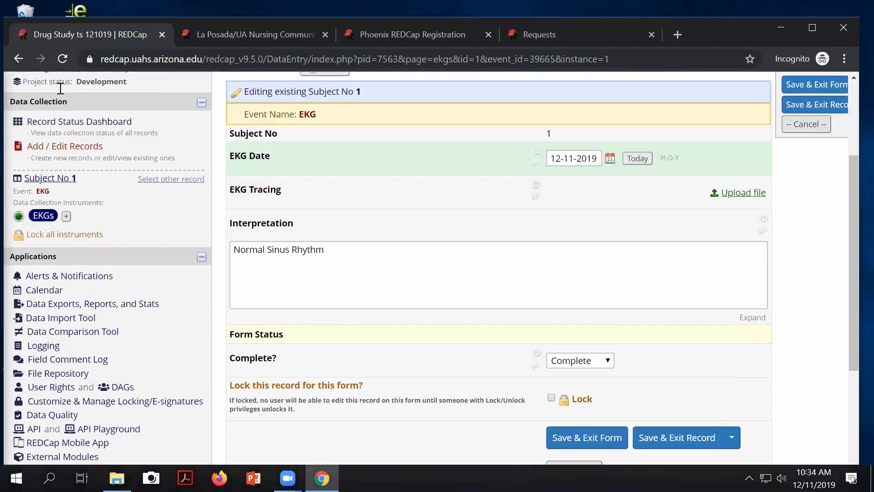
pyautogui.click(58, 121)
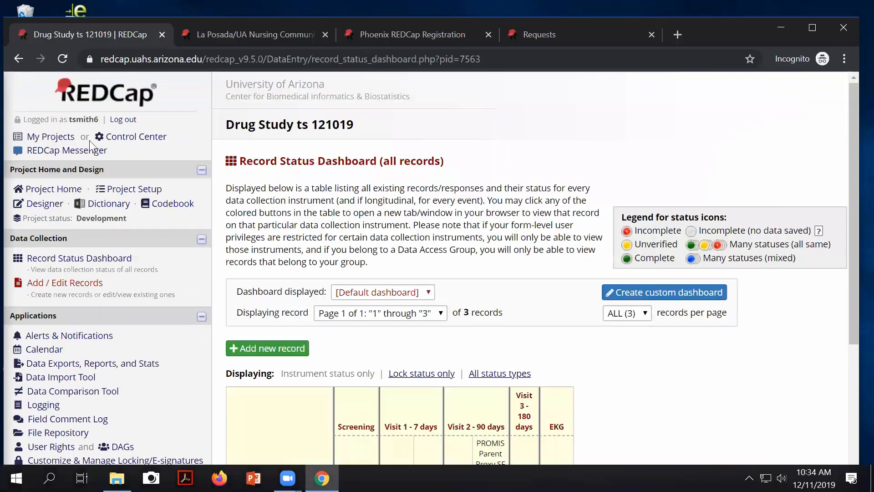
pyautogui.scroll(-4, 305, 279)
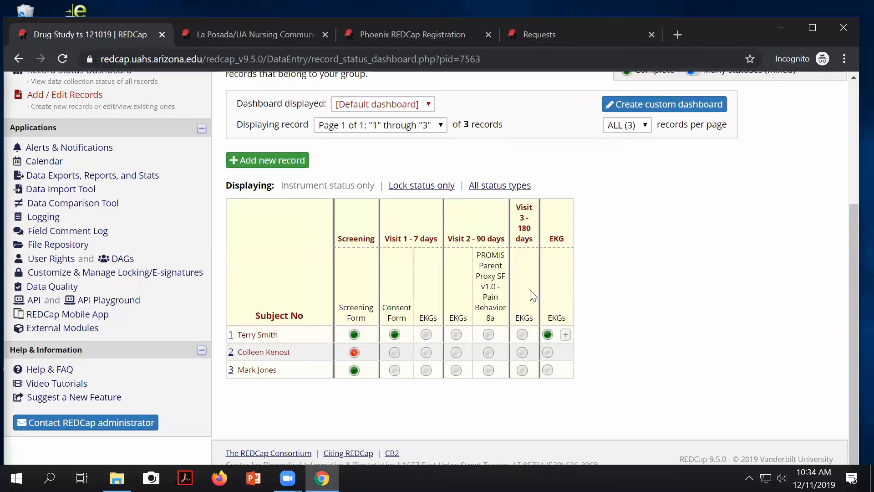
# Step: Start a second EKG instance for Subject 1 dated 12-18-2019 with interpretation 'Occasional PVCs'
pyautogui.click(566, 334)
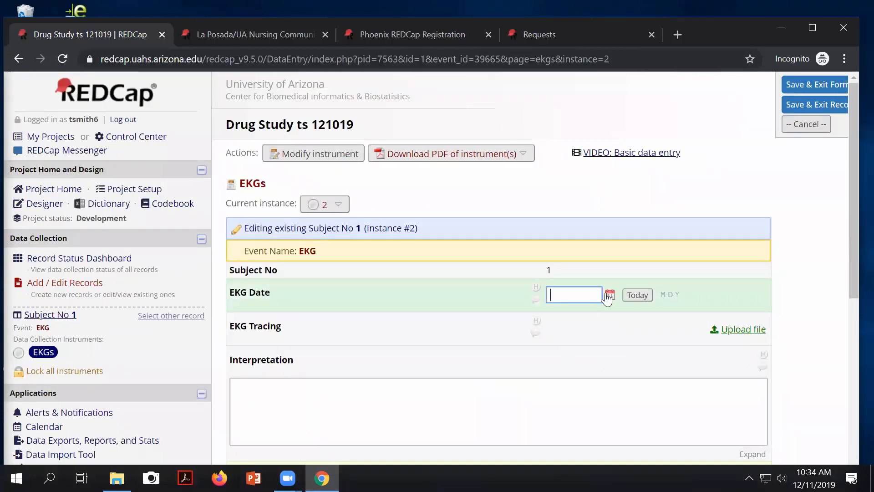
pyautogui.click(610, 295)
pyautogui.scroll(-2, 628, 328)
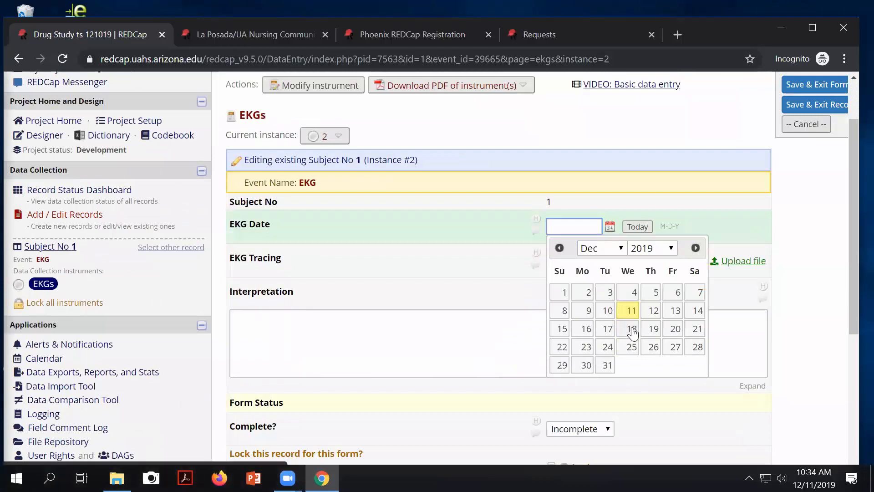
pyautogui.click(631, 328)
pyautogui.scroll(-4, 744, 367)
pyautogui.scroll(1, 611, 240)
pyautogui.scroll(2, 611, 240)
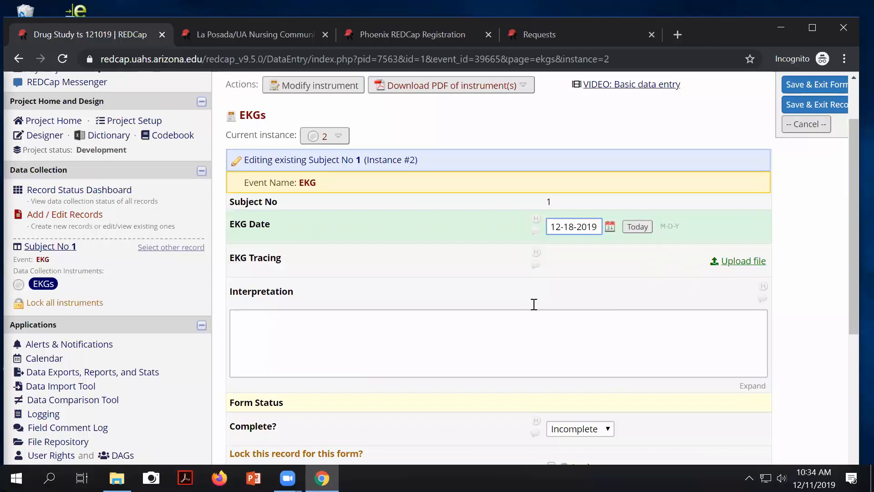
pyautogui.click(332, 336)
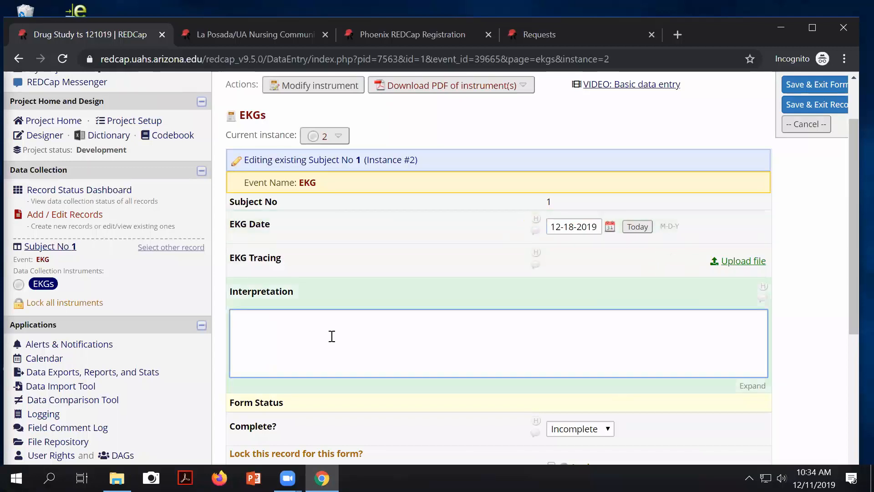
pyautogui.write('Occasional ')
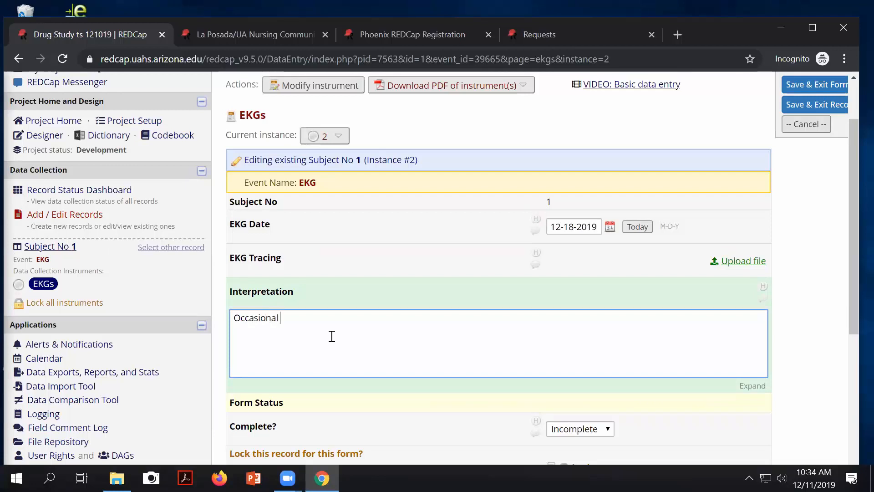
pyautogui.write('PVCs')
# Step: Mark the new EKG instance Complete and Save & Exit Form
pyautogui.click(581, 429)
pyautogui.click(570, 412)
pyautogui.scroll(-5, 593, 377)
pyautogui.click(587, 267)
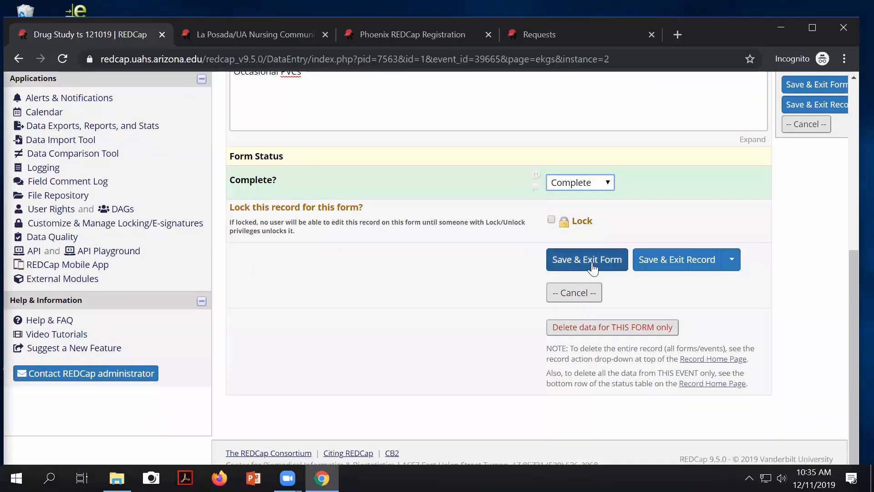
pyautogui.scroll(-1, 678, 255)
pyautogui.scroll(-2, 673, 293)
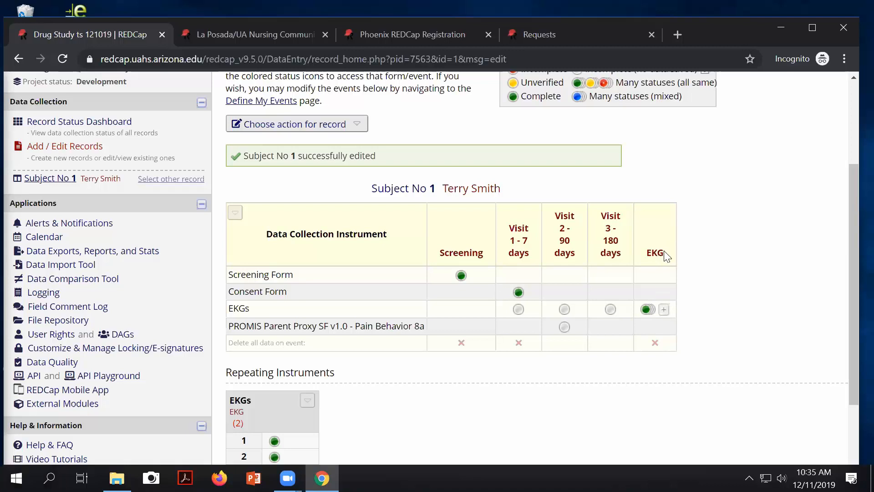
# Step: Open the Record Status Dashboard and list Subject 1's two saved EKG instances
pyautogui.scroll(-1, 416, 326)
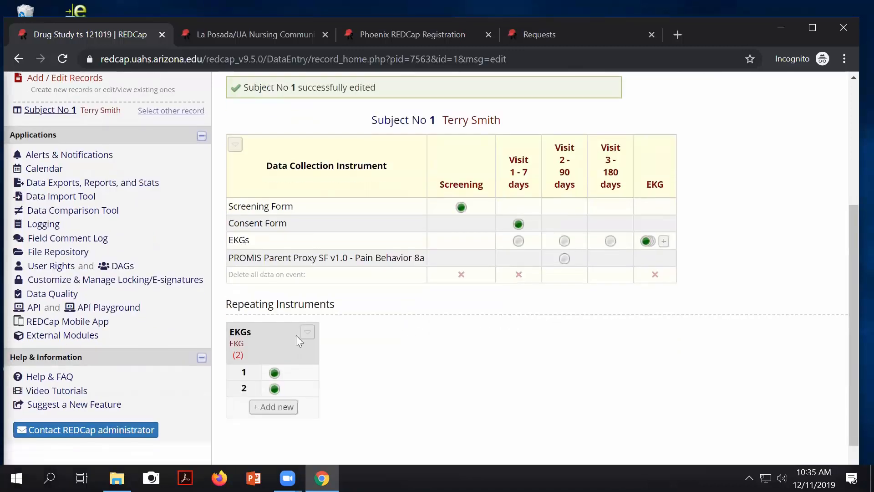
pyautogui.scroll(3, 323, 185)
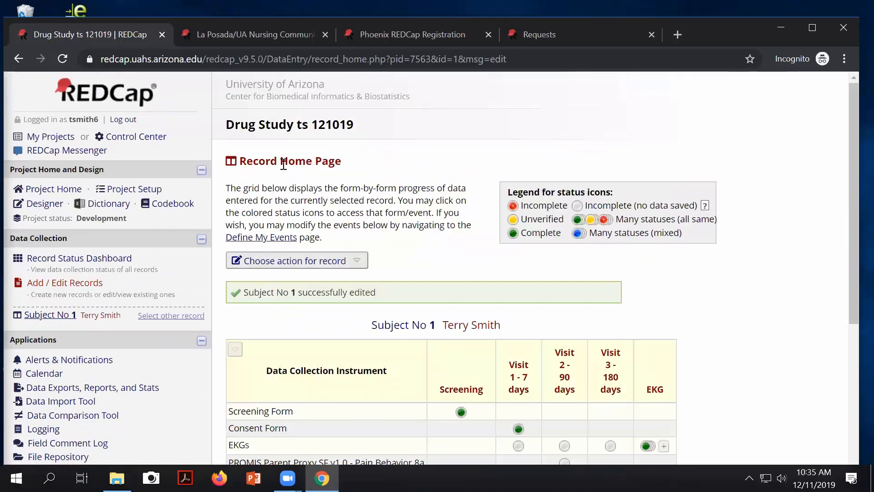
pyautogui.scroll(-4, 293, 347)
pyautogui.scroll(2, 382, 190)
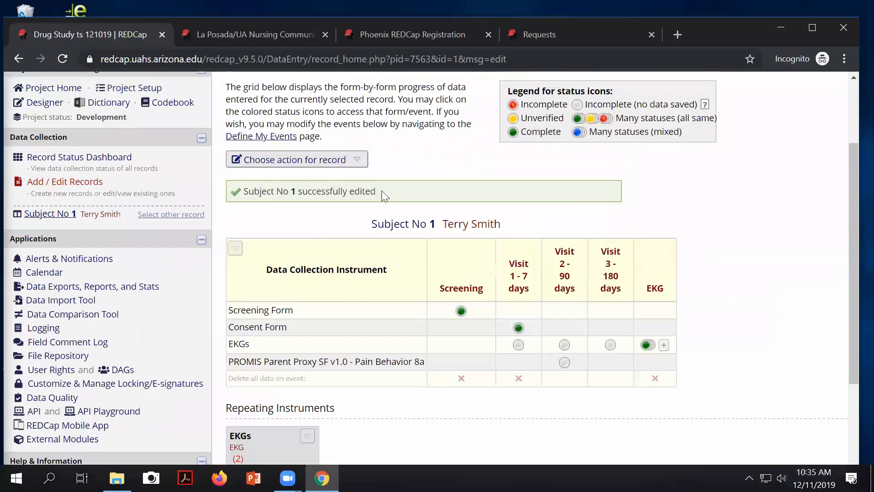
pyautogui.scroll(-1, 300, 348)
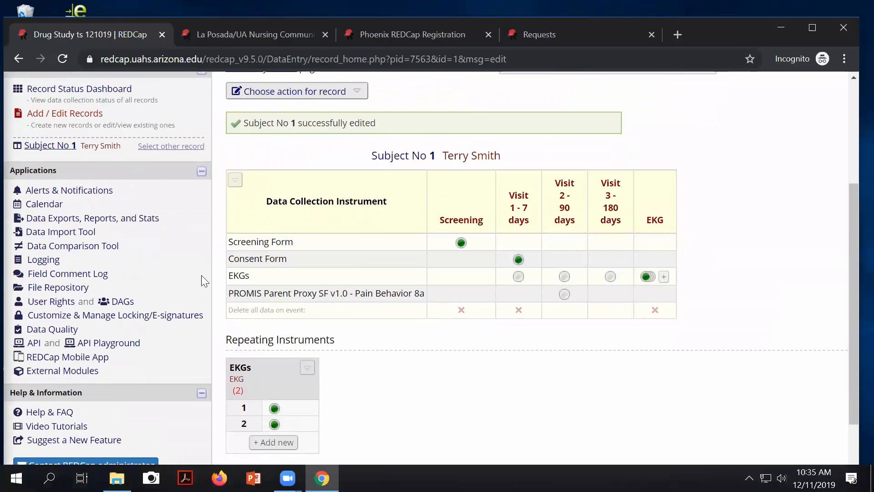
pyautogui.scroll(3, 133, 225)
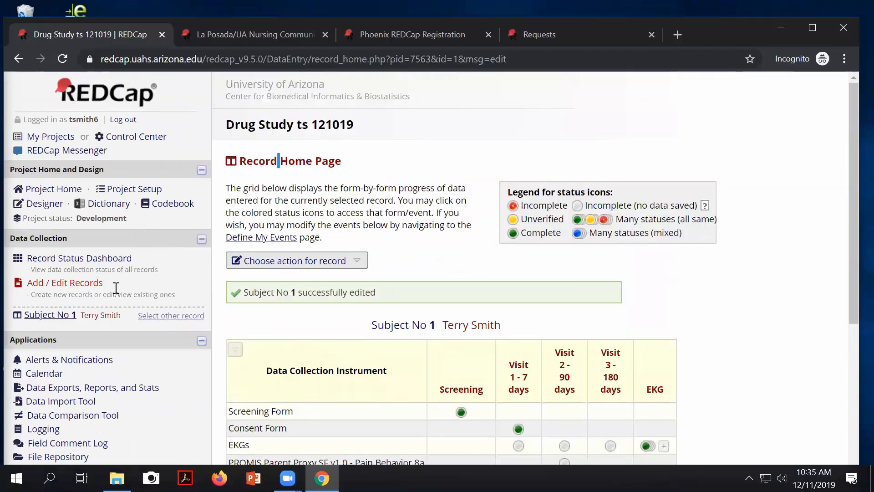
pyautogui.click(103, 258)
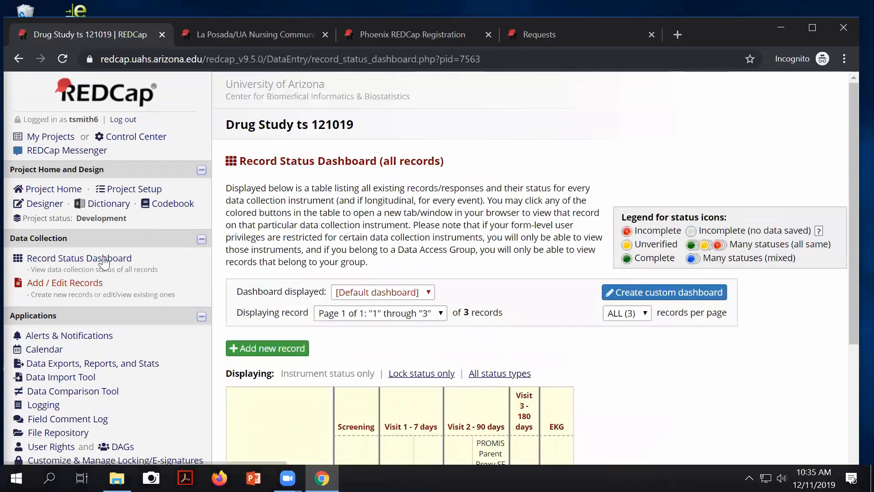
pyautogui.scroll(-3, 347, 294)
pyautogui.scroll(-1, 348, 294)
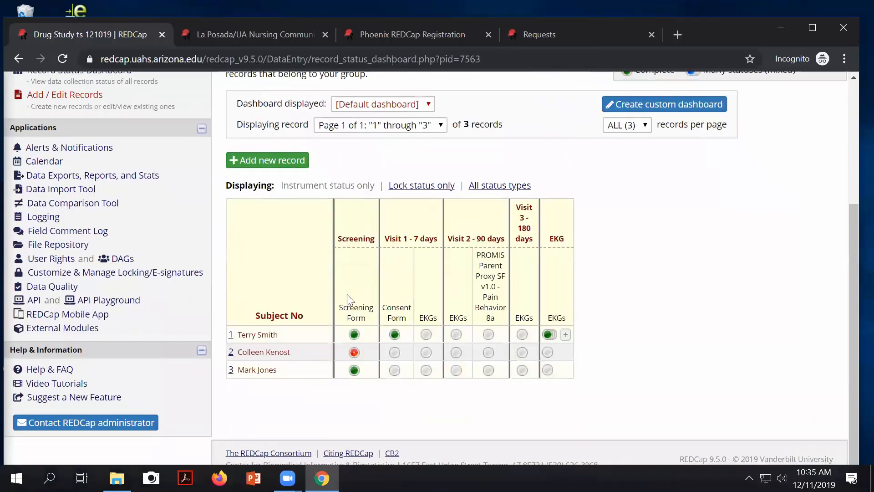
pyautogui.click(548, 335)
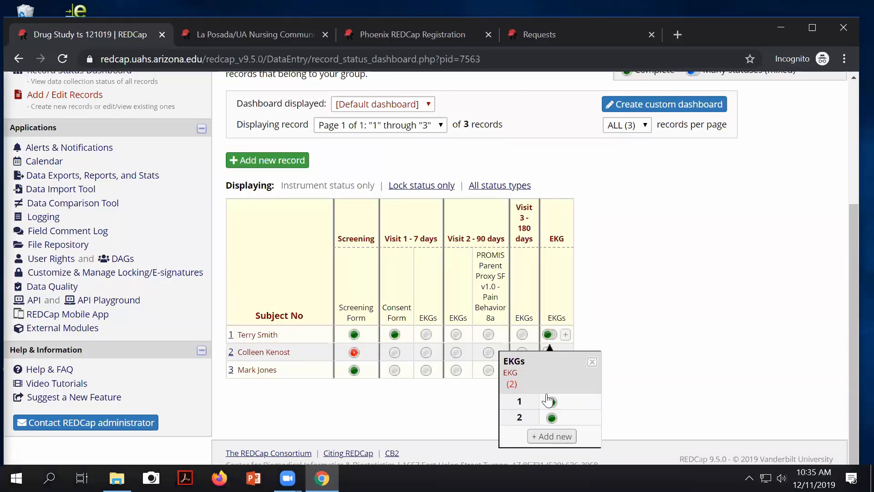
# Step: Add a third EKG instance for Subject 1 dated 12-25-2019 and save it
pyautogui.click(552, 436)
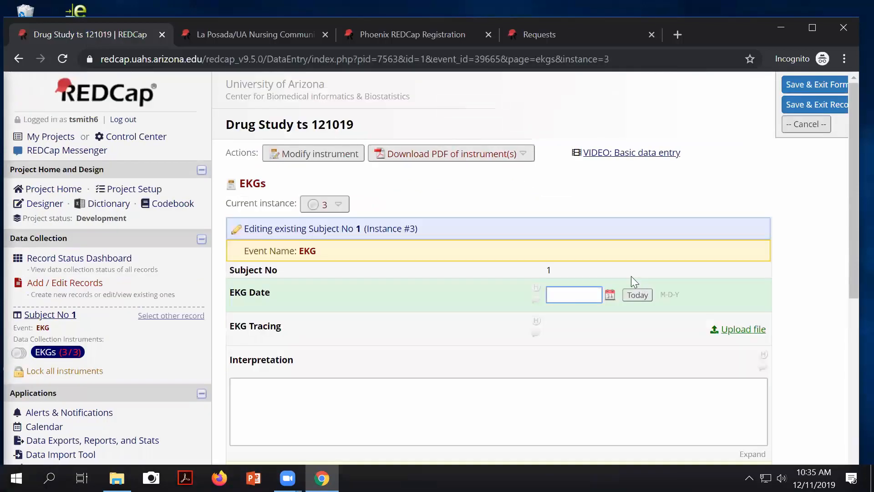
pyautogui.click(610, 296)
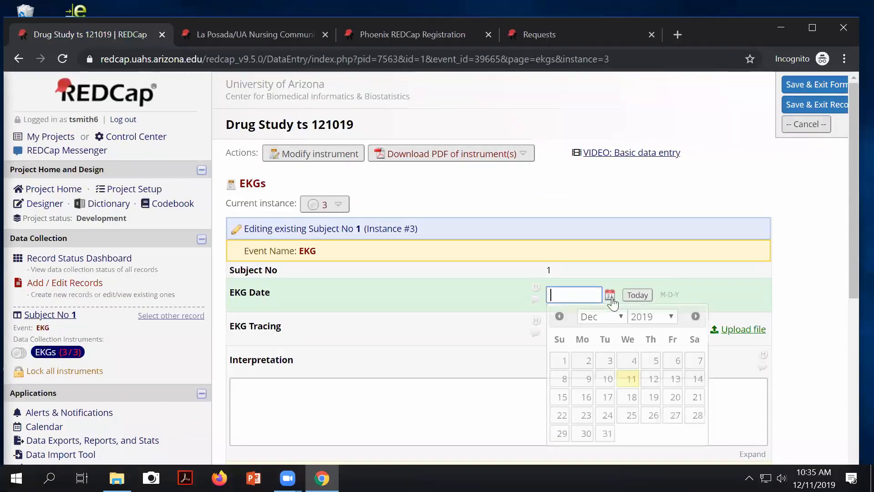
pyautogui.click(632, 415)
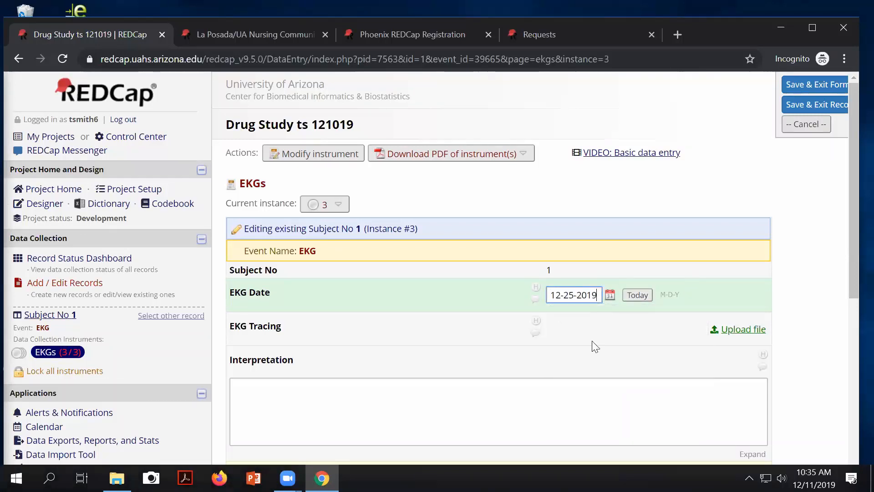
pyautogui.click(356, 416)
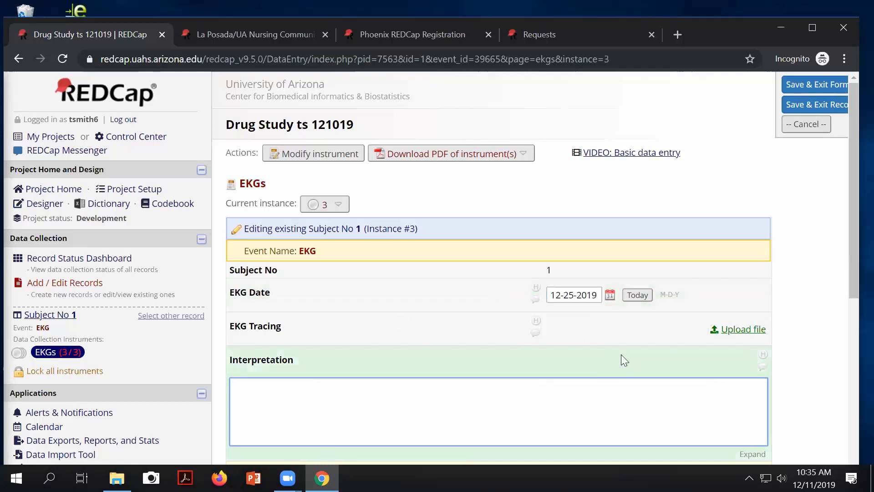
pyautogui.scroll(-3, 515, 341)
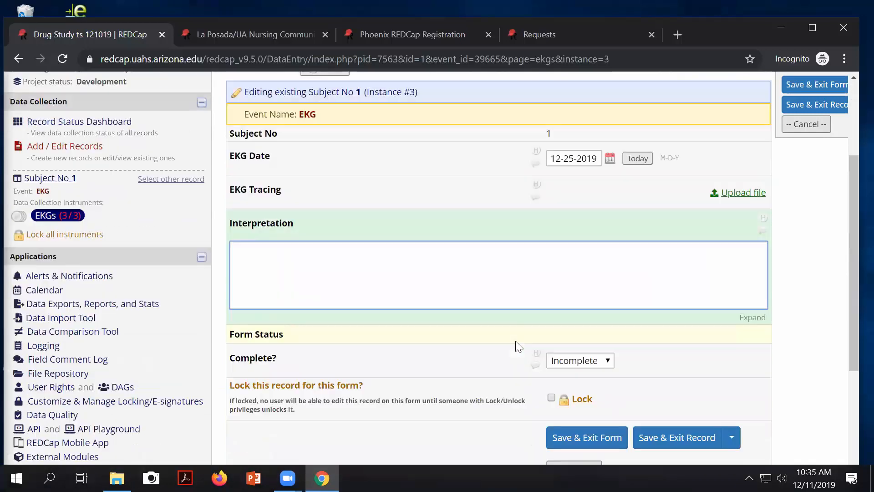
pyautogui.click(591, 438)
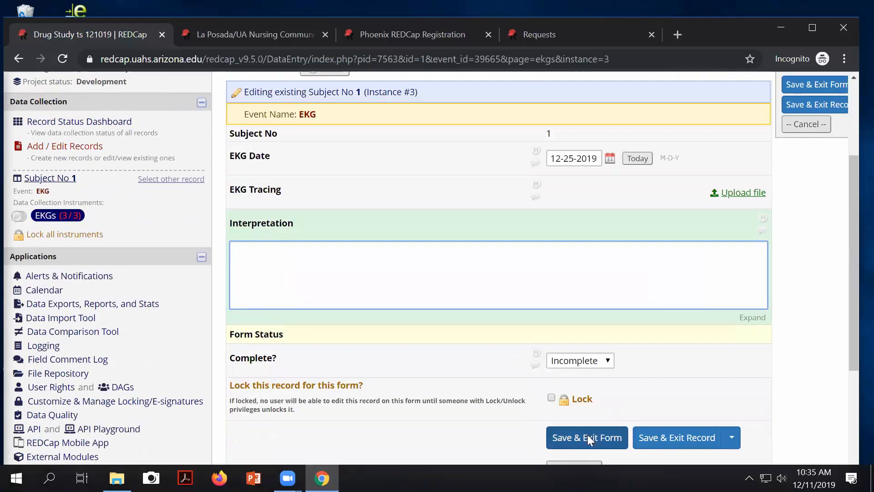
pyautogui.scroll(-4, 692, 410)
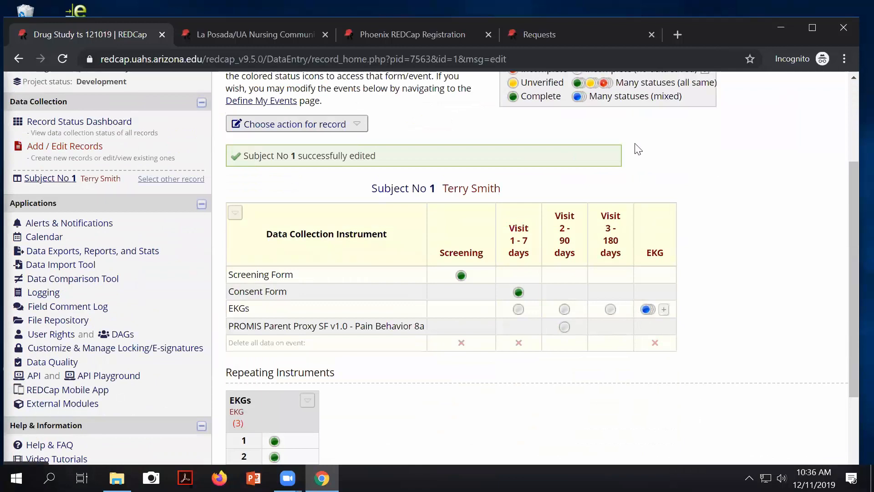
# Step: Review Subject 1's record home page, then return to the Record Status Dashboard
pyautogui.moveTo(678, 90)
pyautogui.mouseDown()
pyautogui.moveTo(645, 85)
pyautogui.moveTo(591, 97)
pyautogui.moveTo(679, 97)
pyautogui.mouseUp()
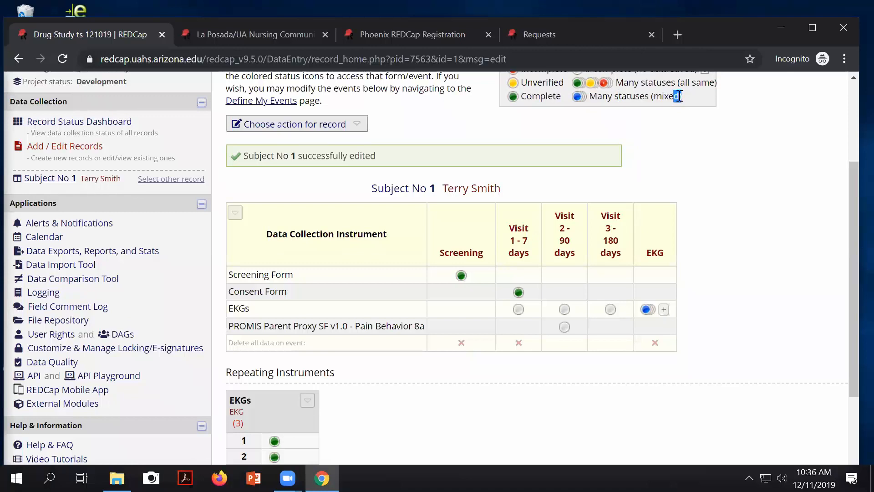
pyautogui.scroll(-1, 758, 190)
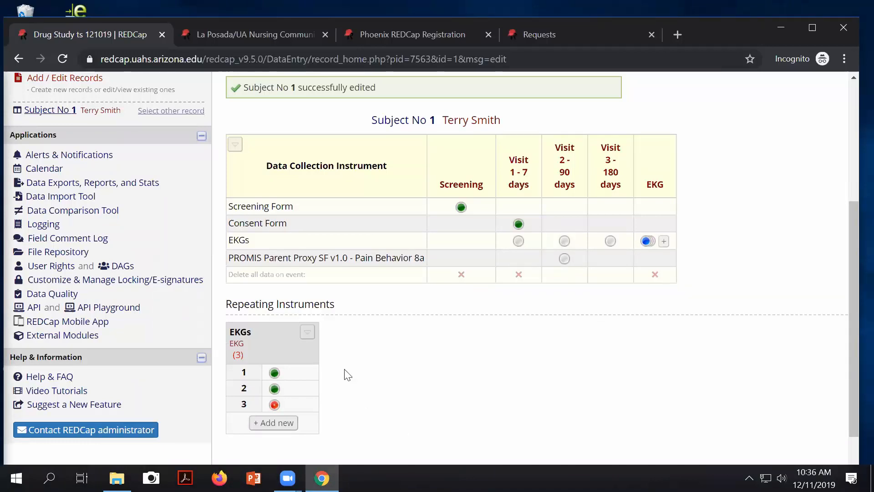
pyautogui.scroll(2, 347, 374)
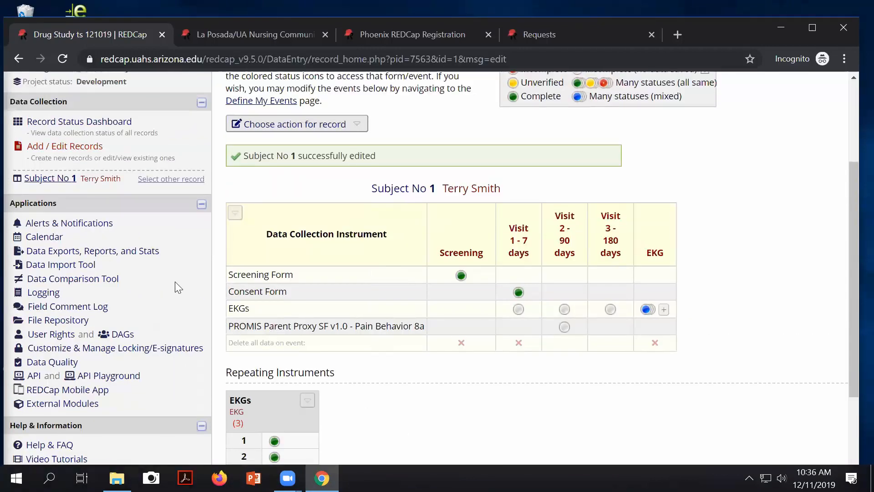
pyautogui.scroll(3, 57, 211)
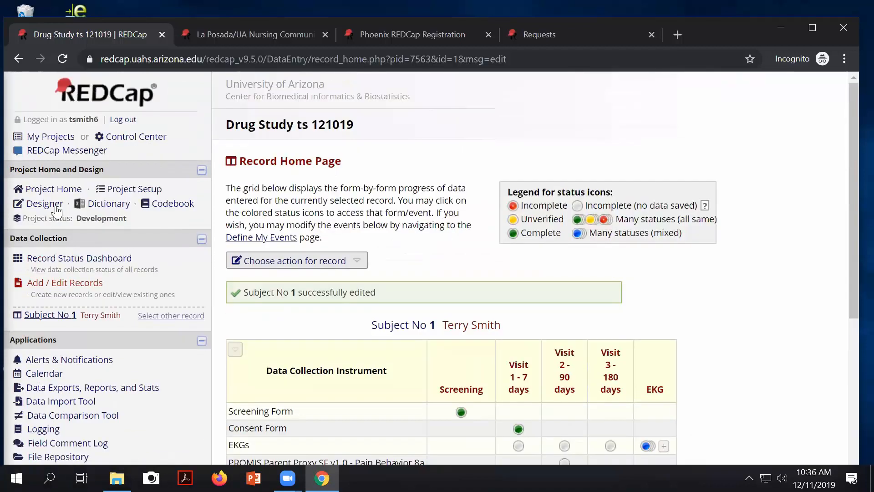
pyautogui.click(63, 259)
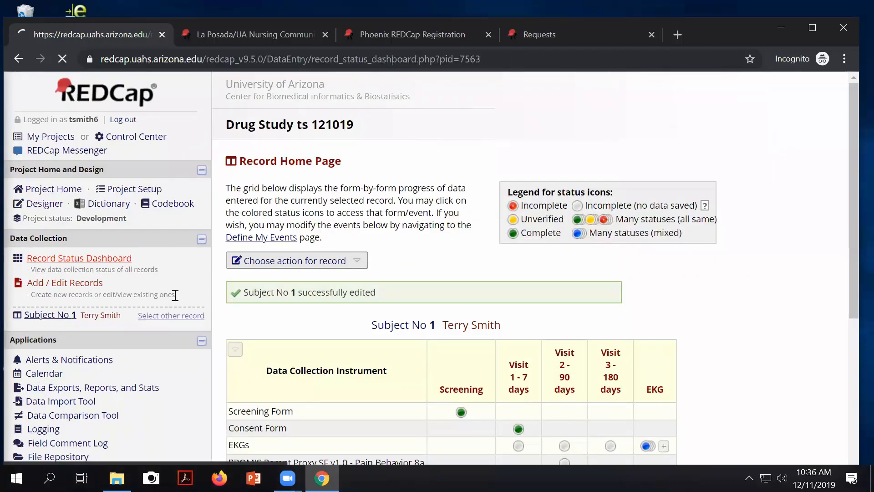
pyautogui.scroll(-4, 237, 452)
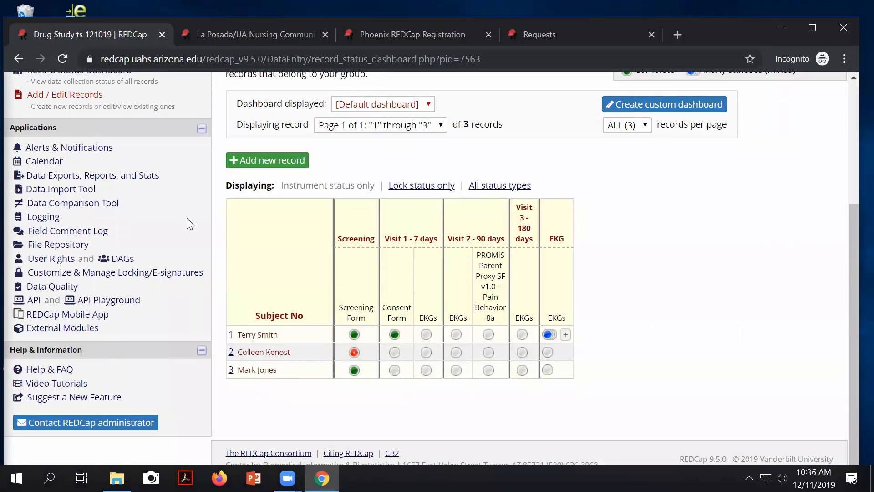
pyautogui.scroll(4, 115, 224)
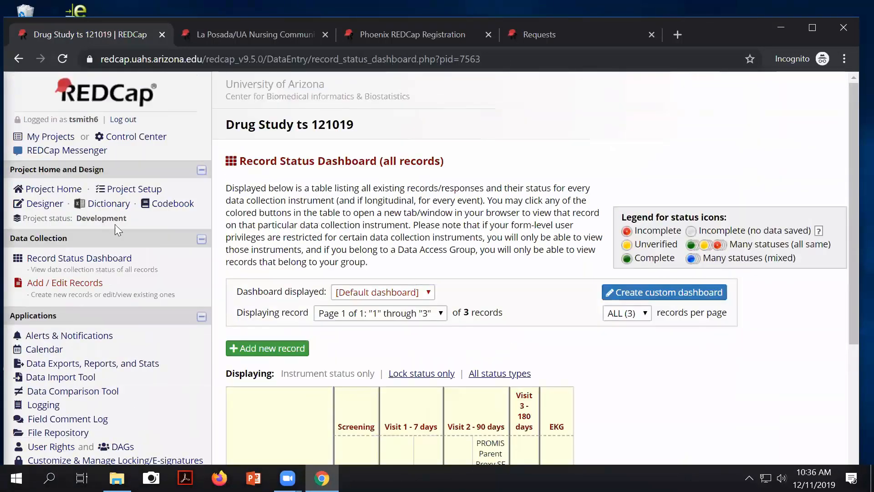
# Step: In Project Setup, give repeating EKGs instances the custom label [ekg_date] and save
pyautogui.click(117, 190)
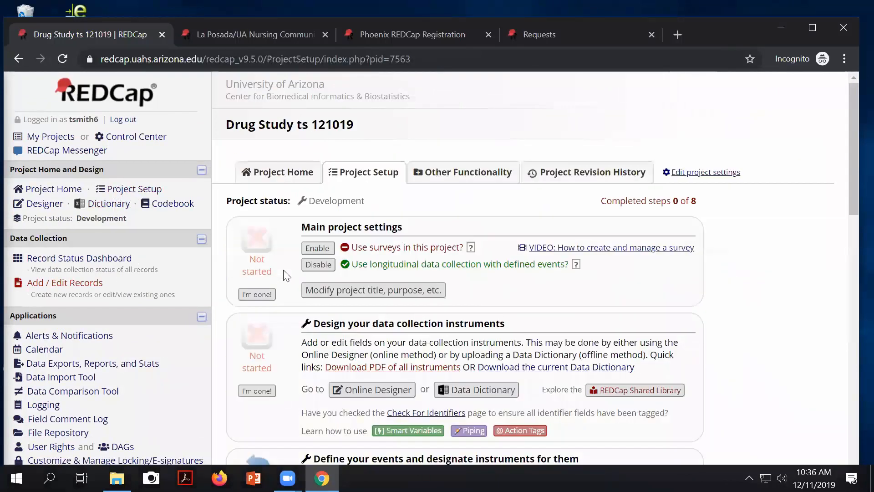
pyautogui.scroll(-6, 291, 286)
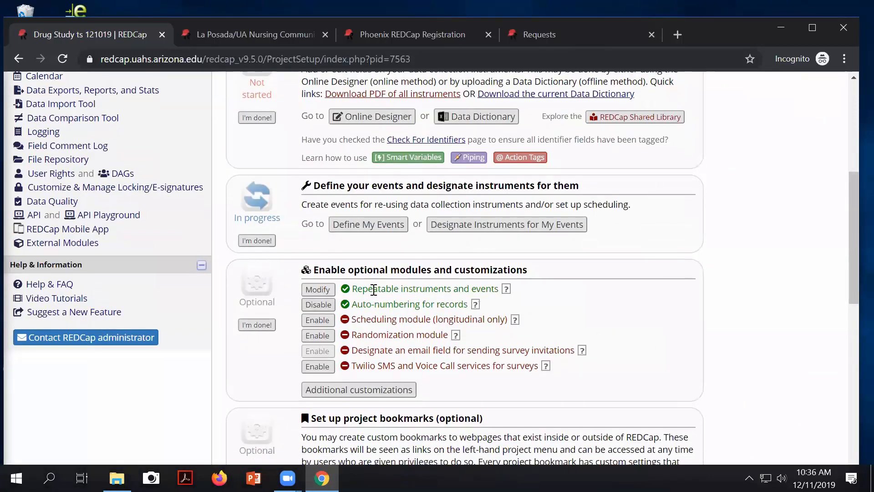
pyautogui.click(319, 290)
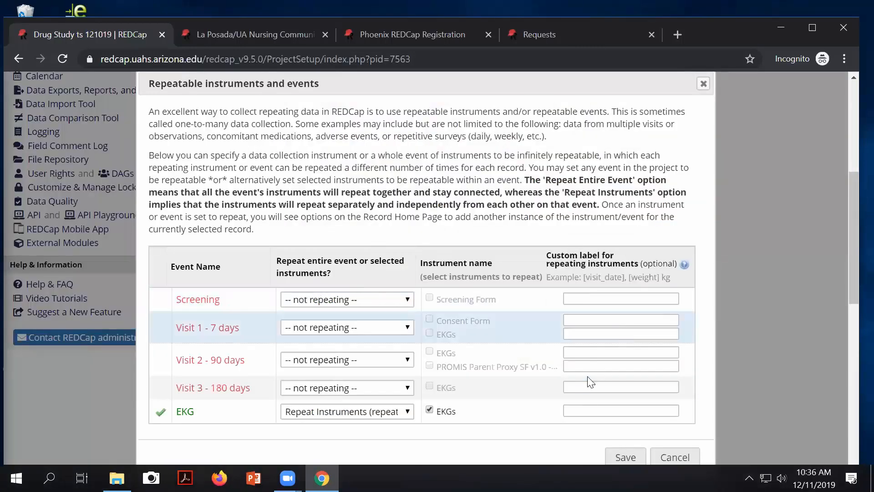
pyautogui.click(577, 410)
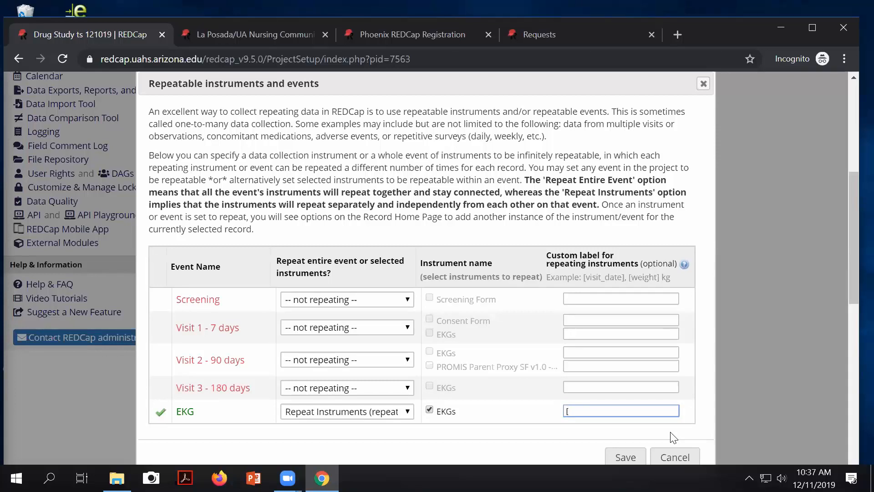
pyautogui.write('ekg_date]')
pyautogui.click(621, 455)
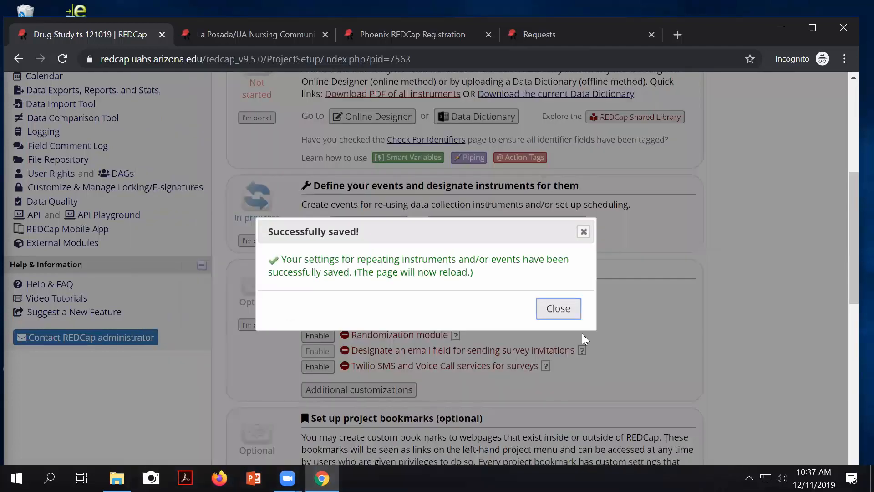
pyautogui.click(558, 308)
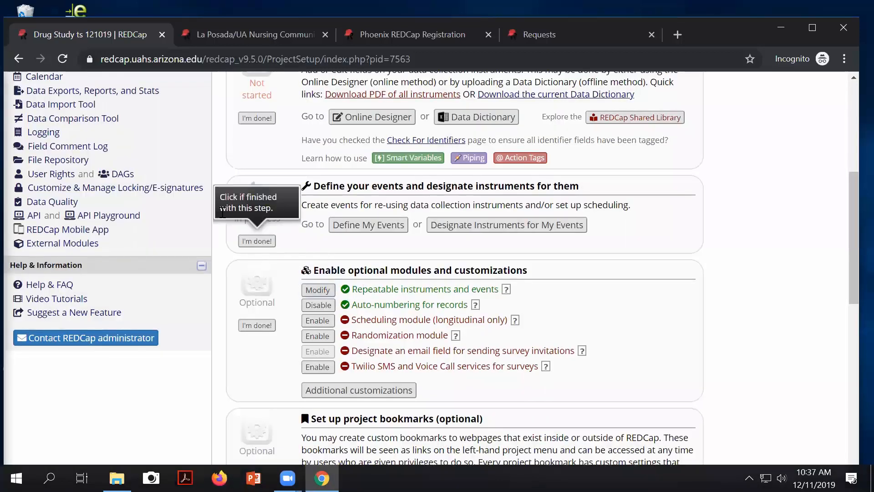
pyautogui.scroll(5, 136, 204)
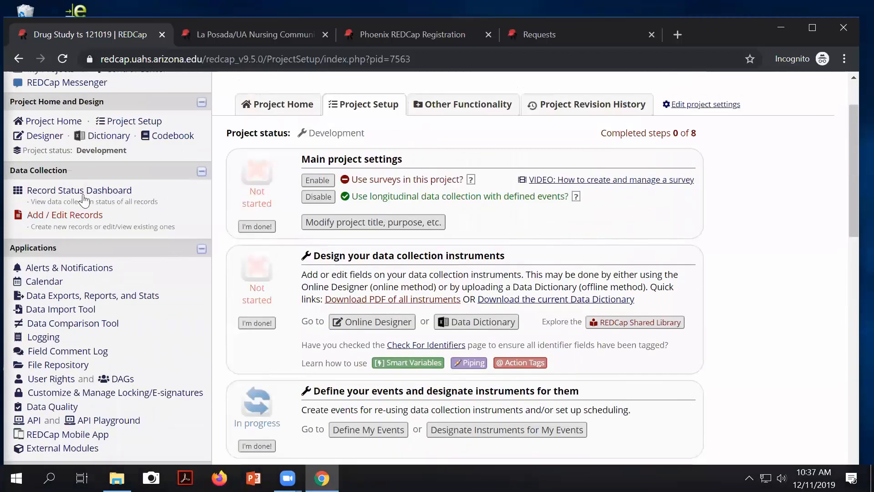
# Step: Open record 1's home page to see EKGs labelled 12-11-2019, 12-18-2019 and 12-25-2019
pyautogui.click(83, 193)
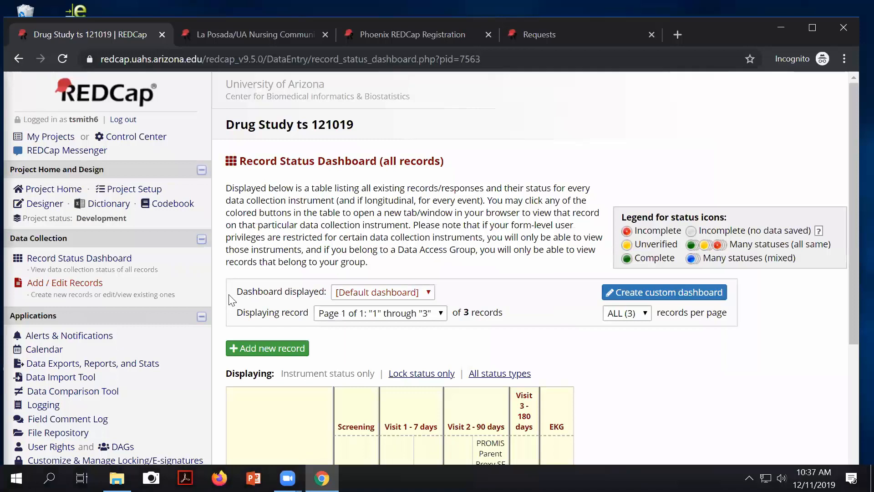
pyautogui.scroll(-4, 231, 299)
pyautogui.click(231, 337)
pyautogui.scroll(-5, 367, 334)
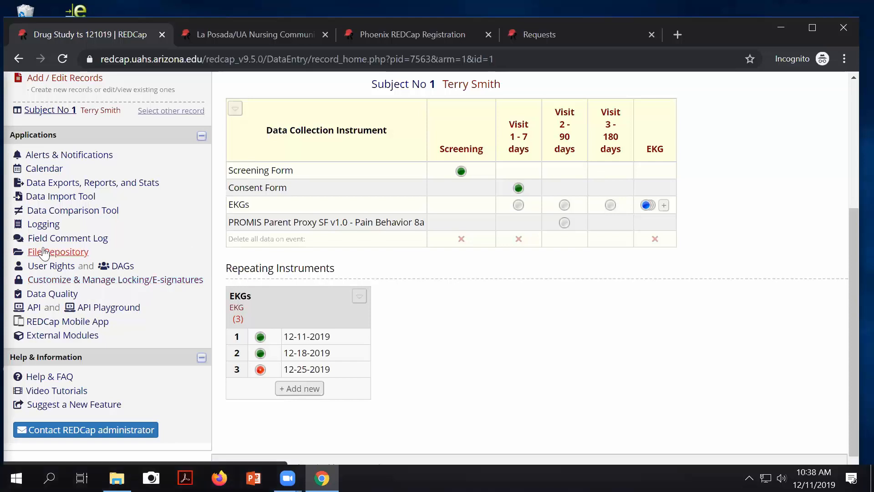
pyautogui.scroll(5, 38, 248)
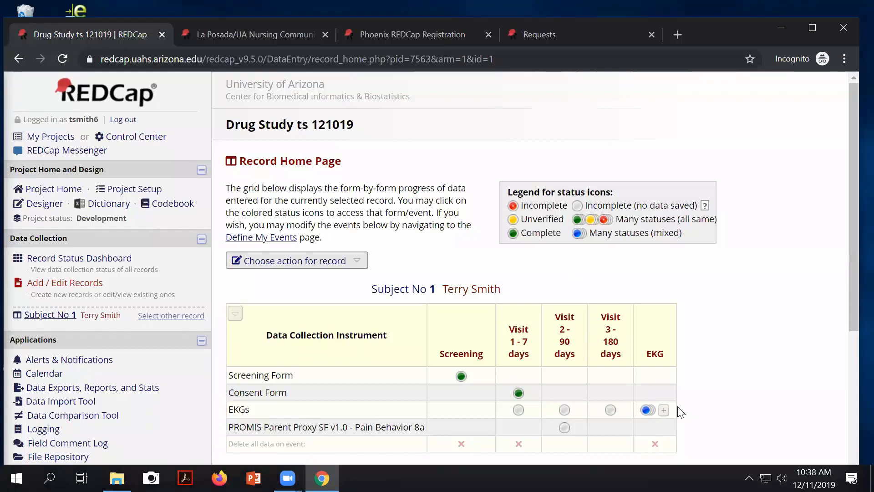
# Step: Return to Project Setup and open the Define My Events page
pyautogui.scroll(-1, 679, 412)
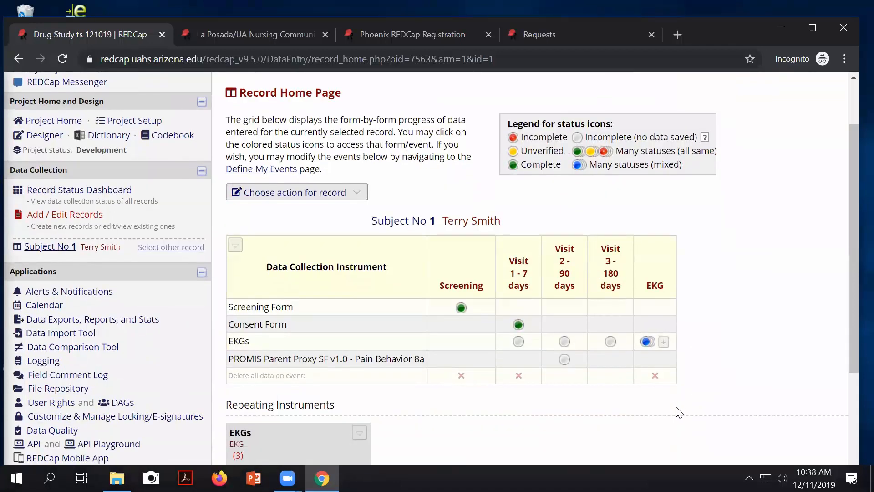
pyautogui.scroll(-2, 680, 413)
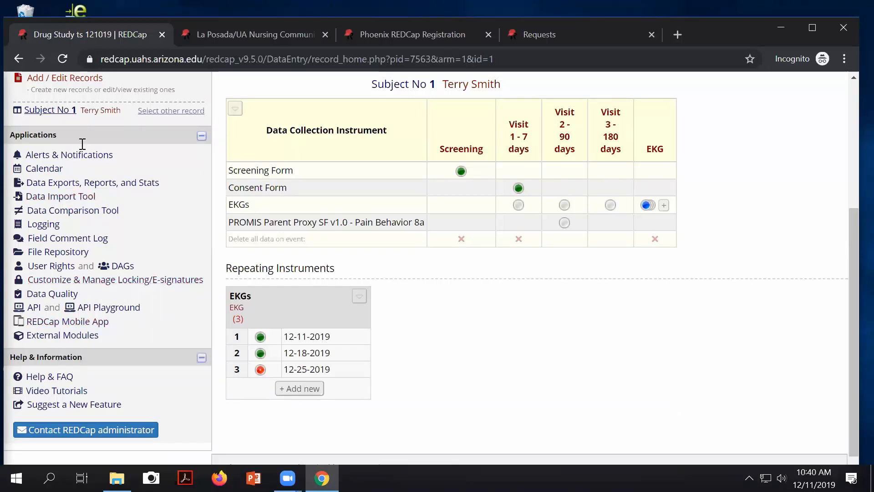
pyautogui.scroll(5, 97, 182)
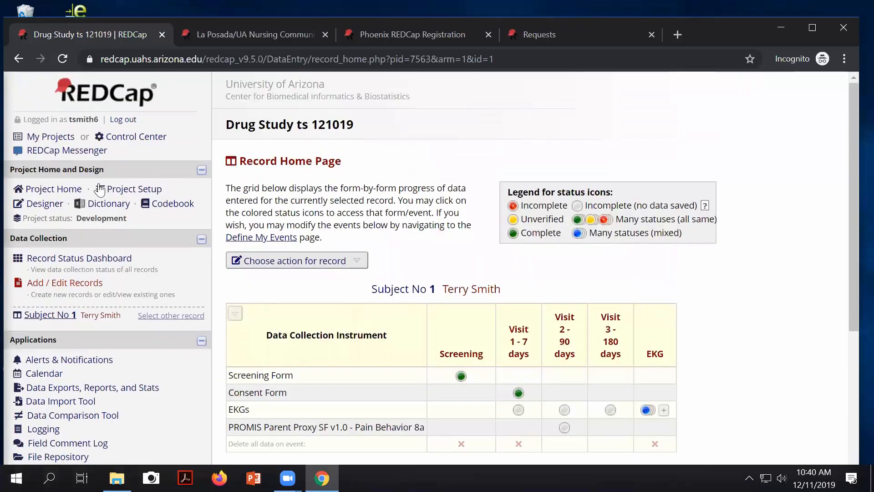
pyautogui.click(99, 188)
pyautogui.scroll(-3, 357, 298)
pyautogui.scroll(-1, 358, 298)
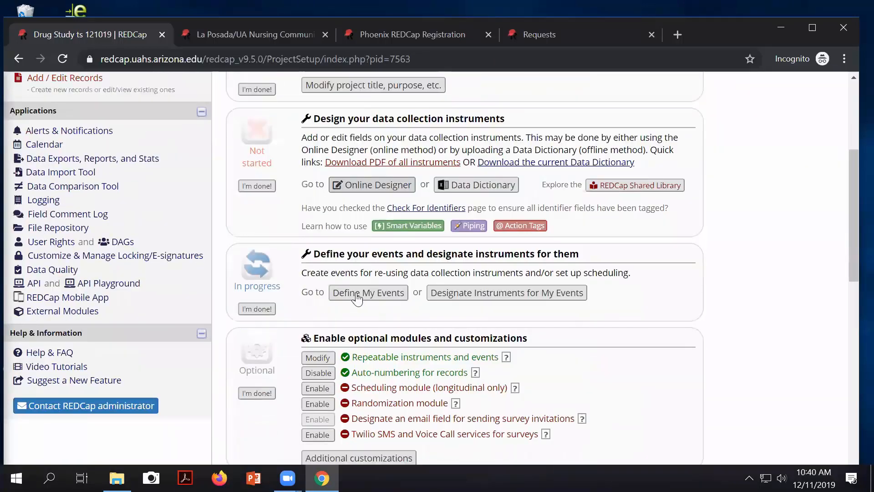
pyautogui.click(367, 295)
# Step: Scroll to Arm 1's events table showing Screening, Visit 1, Visit 2 and Visit 3
pyautogui.scroll(-2, 388, 296)
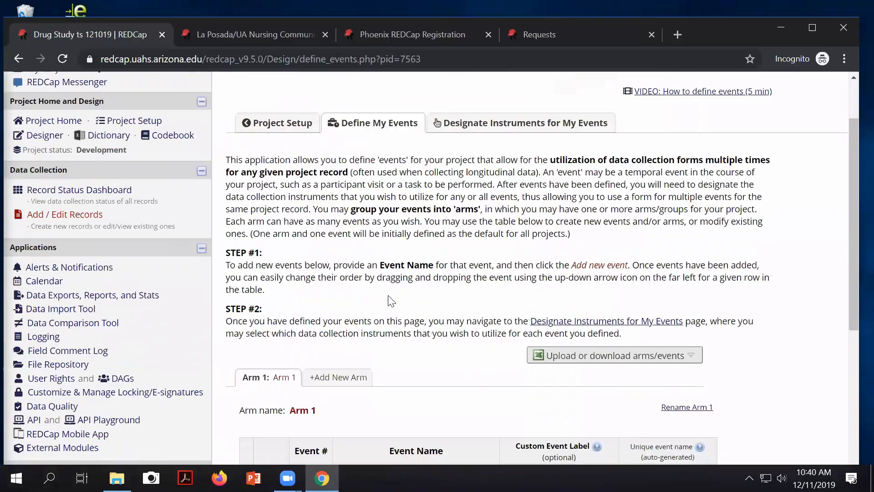
pyautogui.scroll(-2, 390, 301)
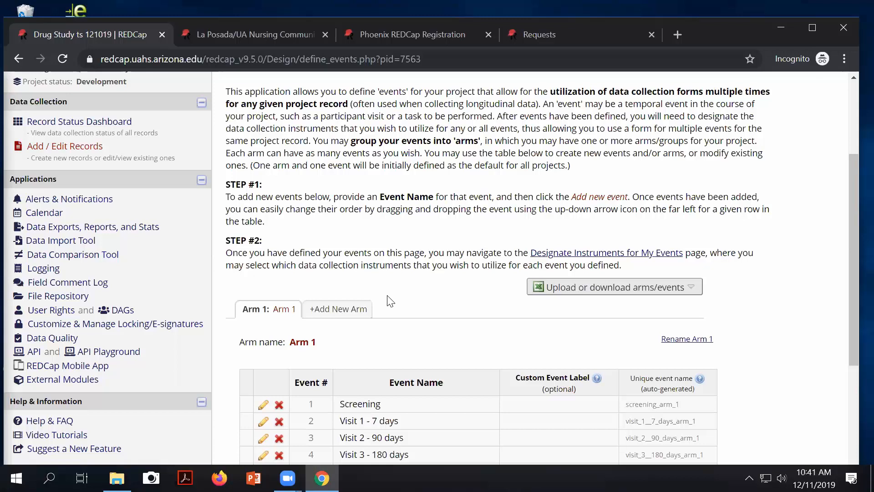
pyautogui.click(339, 311)
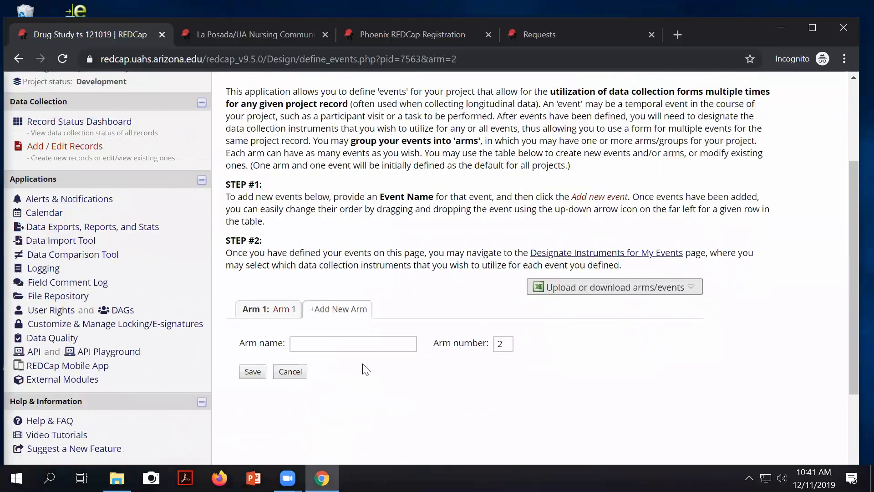
pyautogui.click(315, 345)
pyautogui.scroll(-3, 315, 348)
pyautogui.write('TEst')
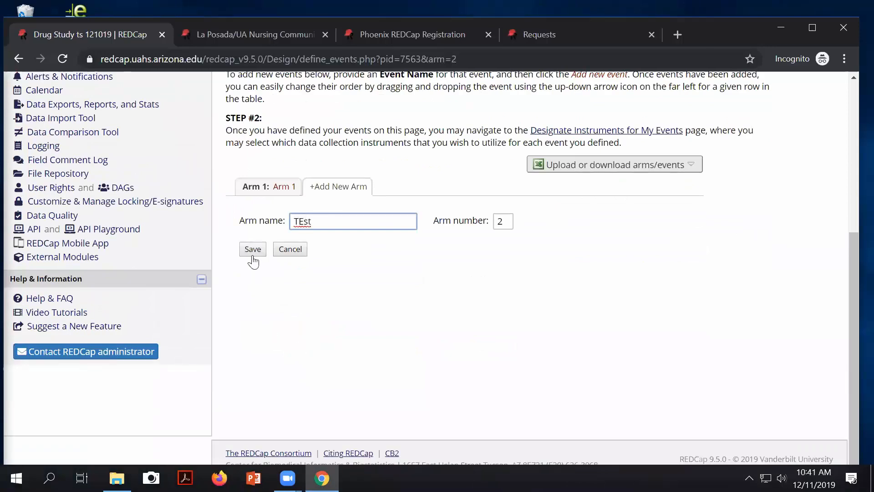
pyautogui.click(294, 251)
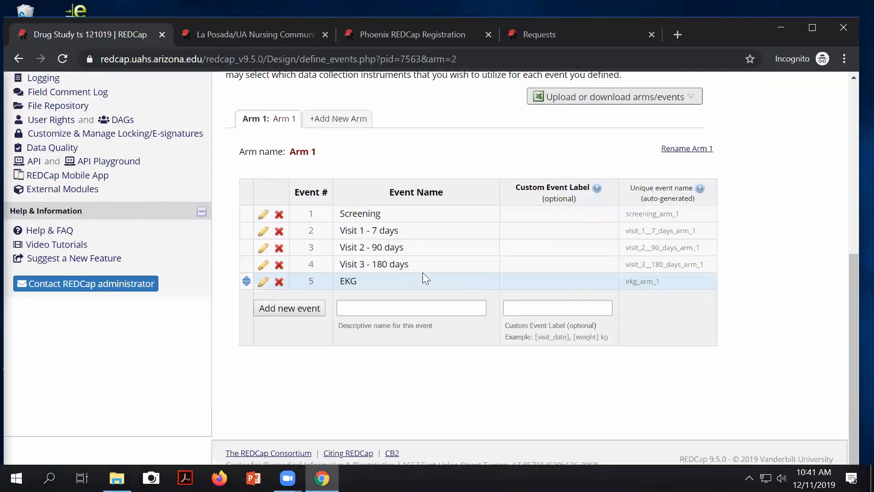
pyautogui.scroll(4, 357, 227)
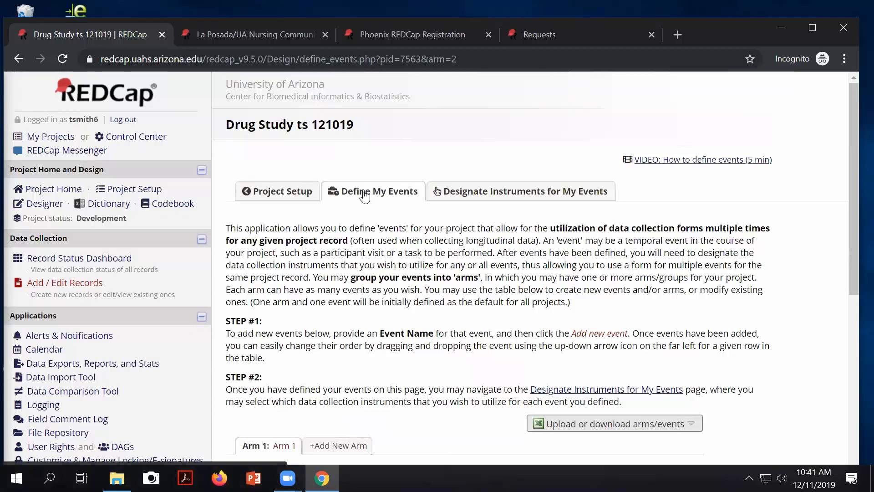
pyautogui.click(108, 189)
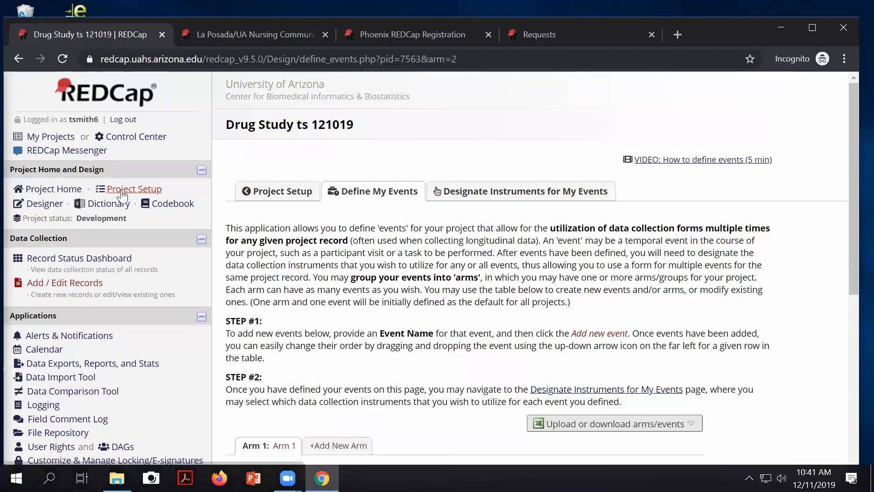
pyautogui.scroll(-7, 359, 302)
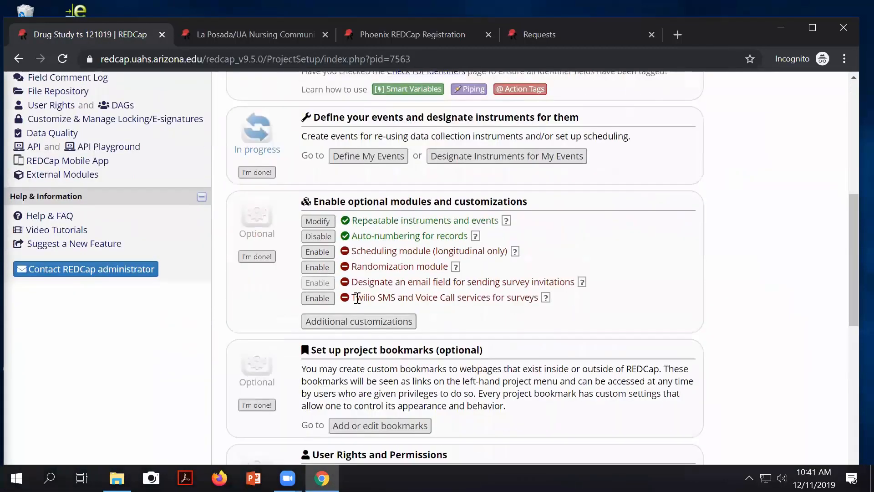
pyautogui.click(357, 157)
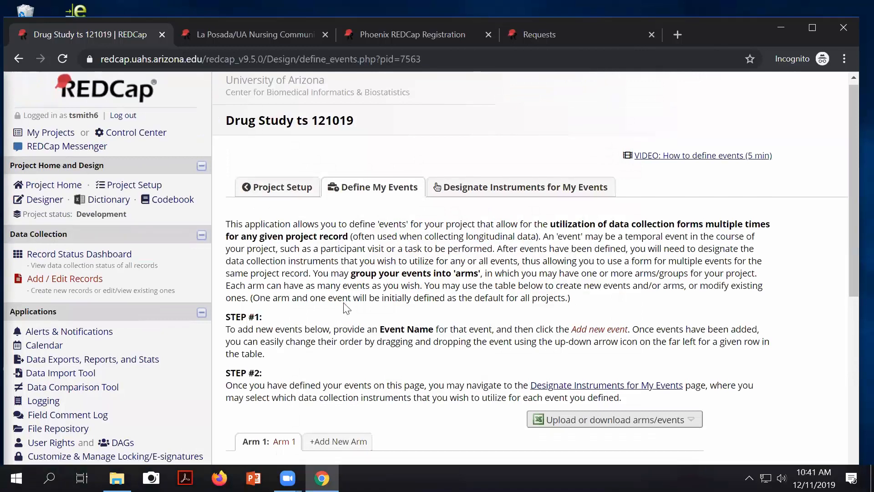
pyautogui.scroll(-3, 345, 303)
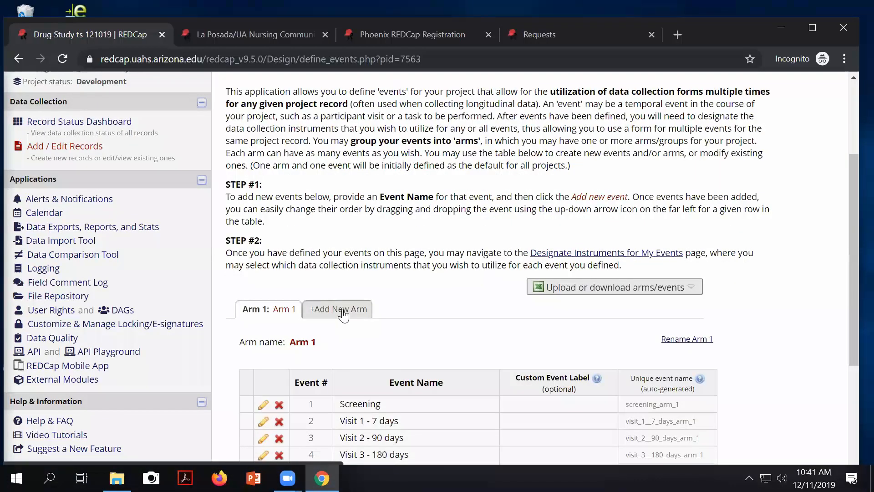
# Step: Add a new arm named Test to the Drug Study project
pyautogui.click(343, 311)
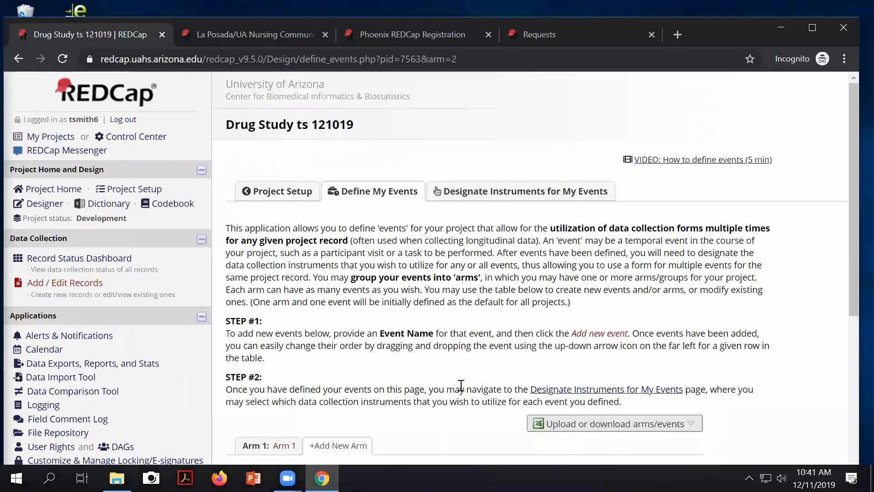
pyautogui.scroll(-1, 386, 342)
pyautogui.click(316, 279)
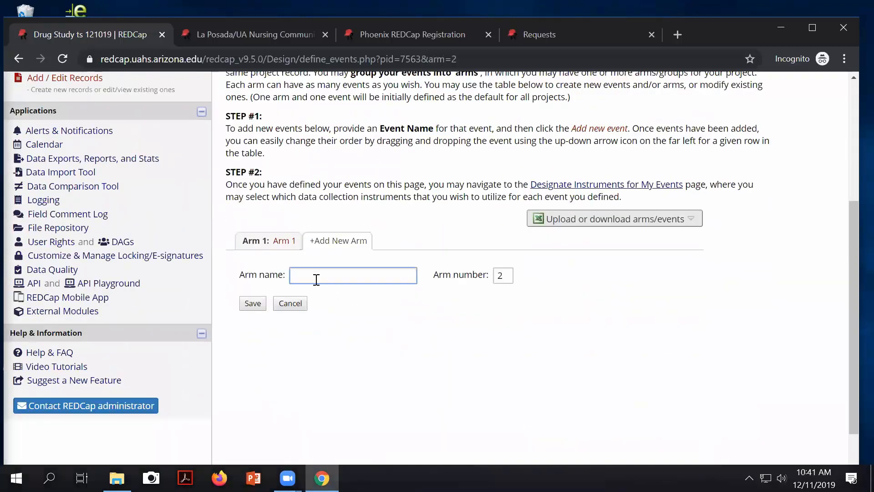
pyautogui.write('Test')
pyautogui.click(259, 305)
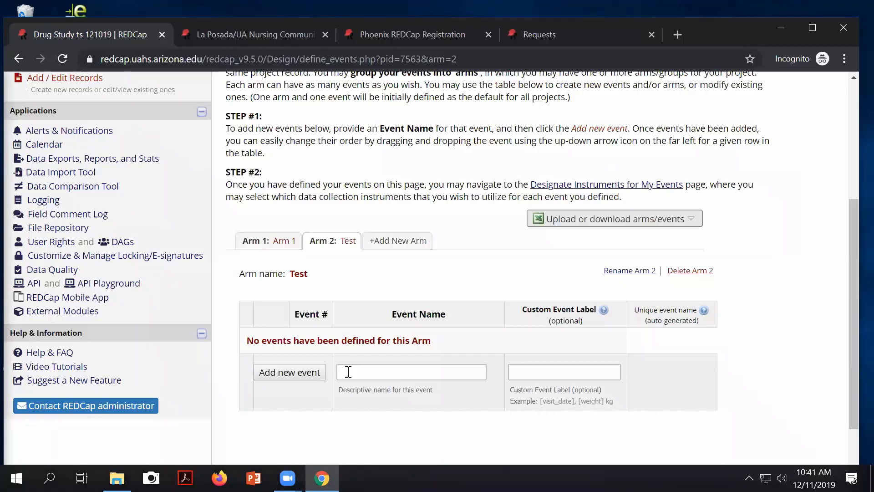
pyautogui.scroll(3, 584, 255)
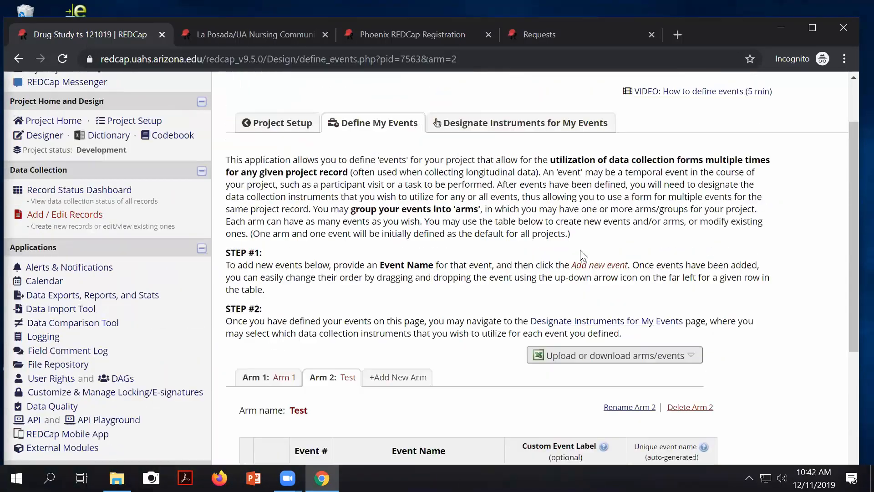
pyautogui.scroll(2, 584, 255)
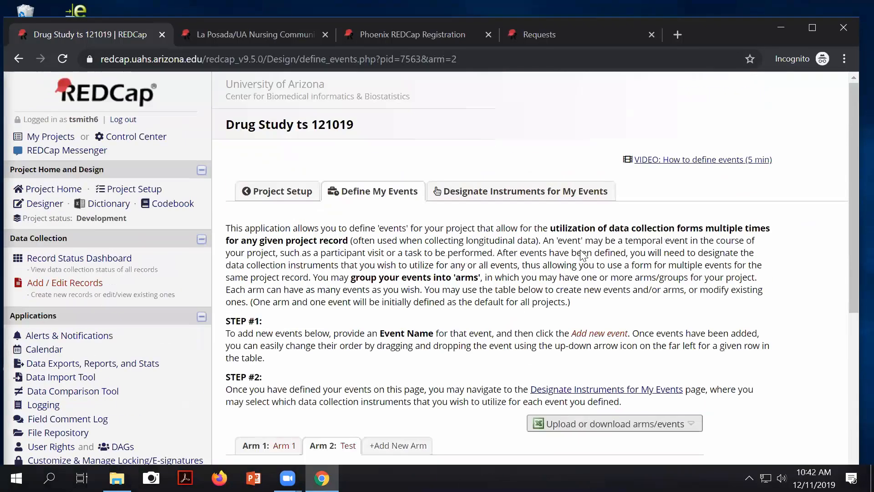
pyautogui.click(535, 198)
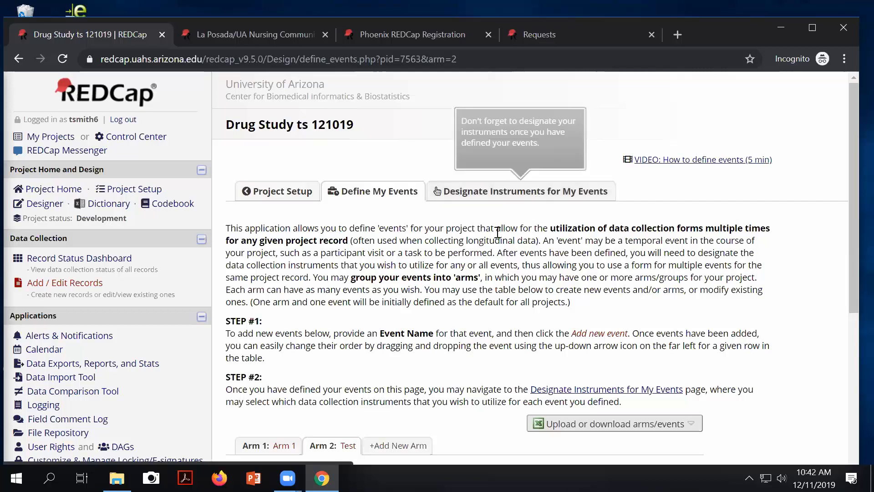
pyautogui.scroll(-5, 483, 237)
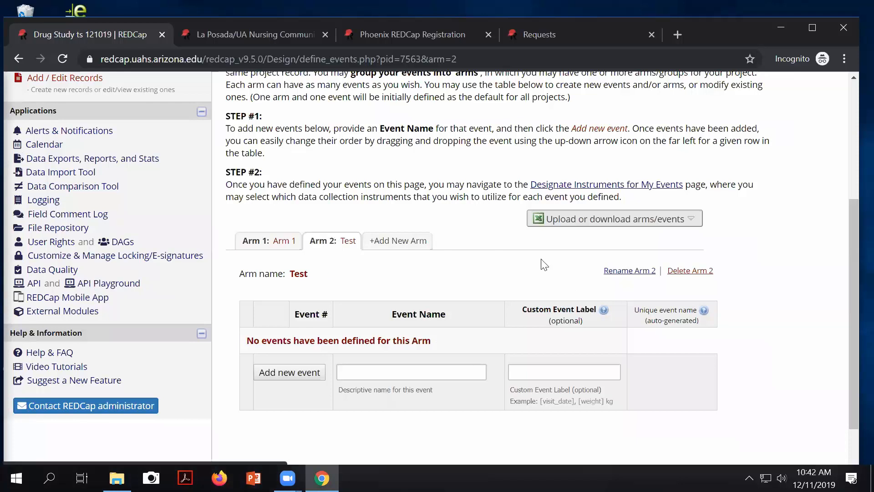
# Step: Delete Arm 2 (Test) and confirm the deletion
pyautogui.click(692, 272)
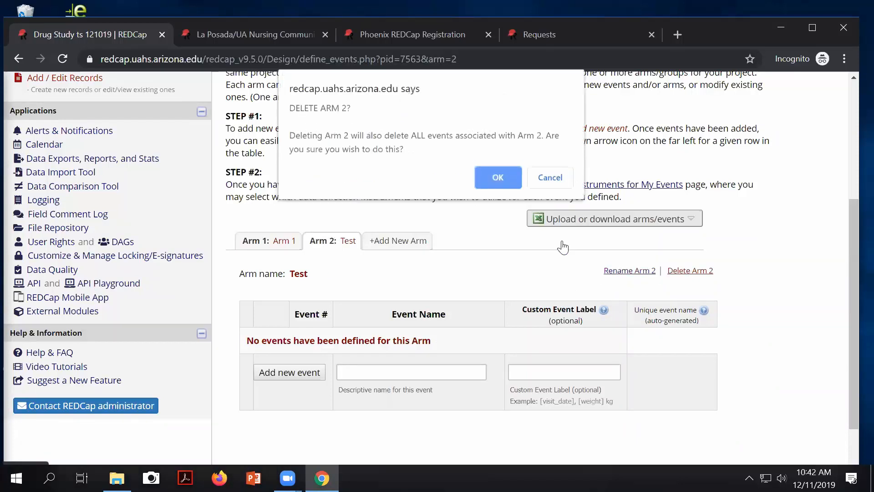
pyautogui.click(498, 178)
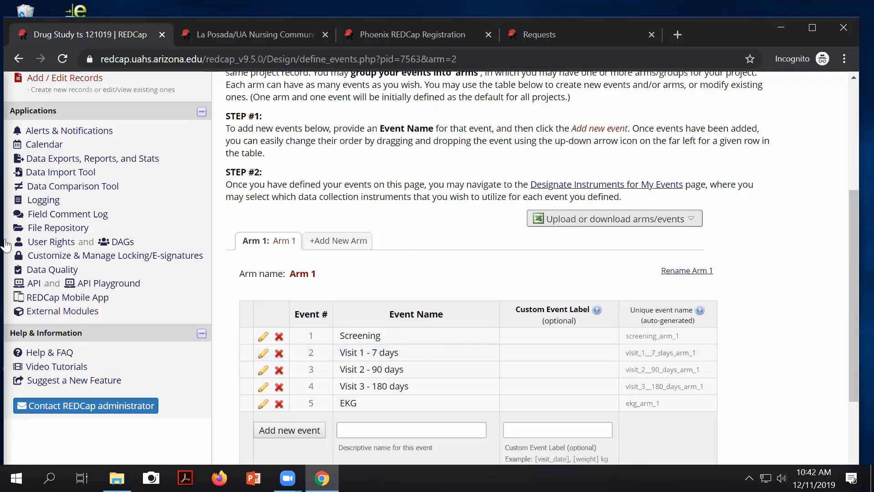
# Step: On the User Rights page, create a new role named Student
pyautogui.click(50, 242)
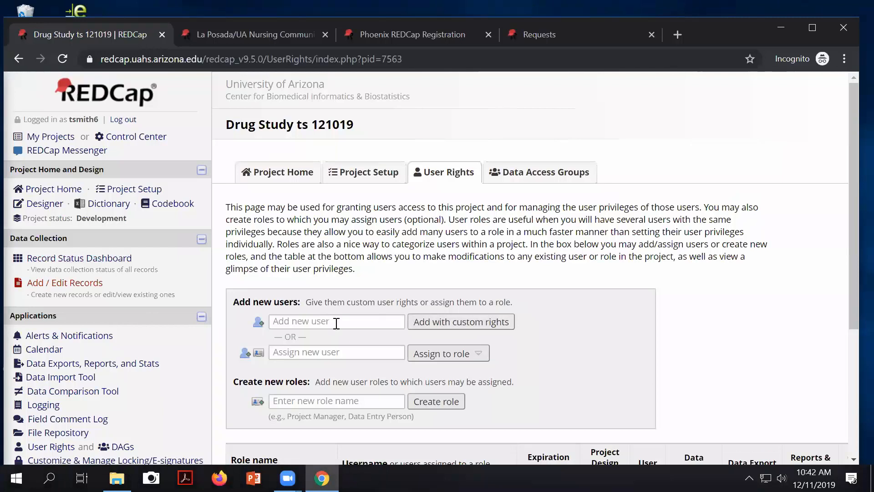
pyautogui.click(312, 401)
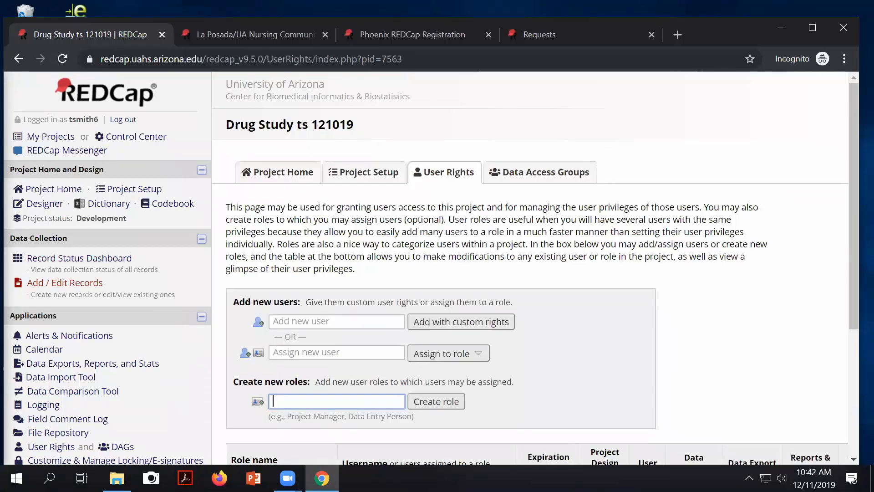
pyautogui.write('St')
pyautogui.write('udent')
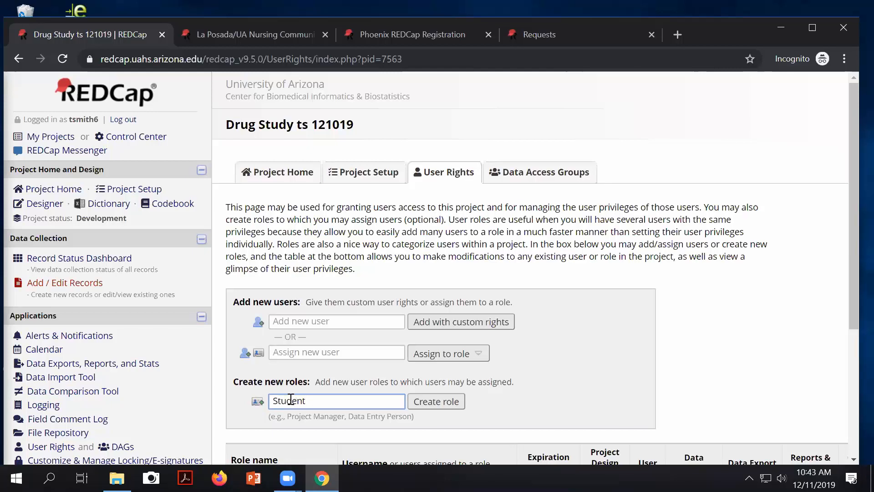
pyautogui.click(429, 412)
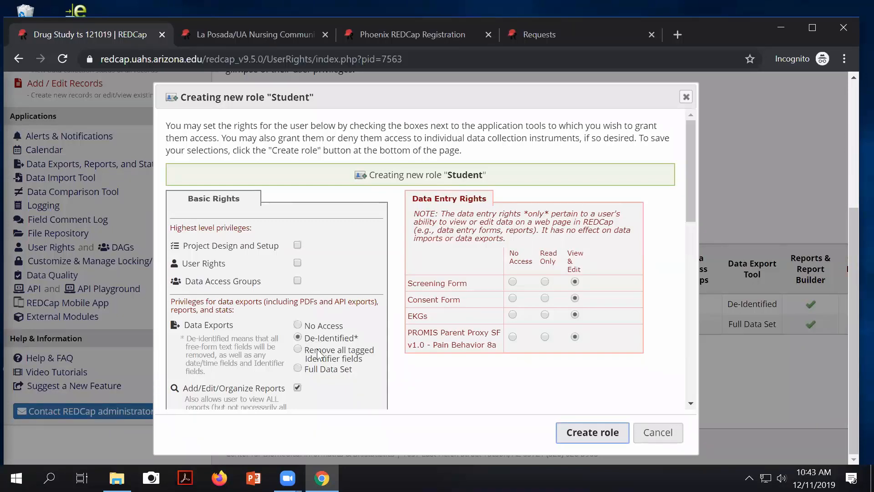
# Step: Review the Student role's rights, including De-Identified data export, and create the role
pyautogui.scroll(-2, 348, 356)
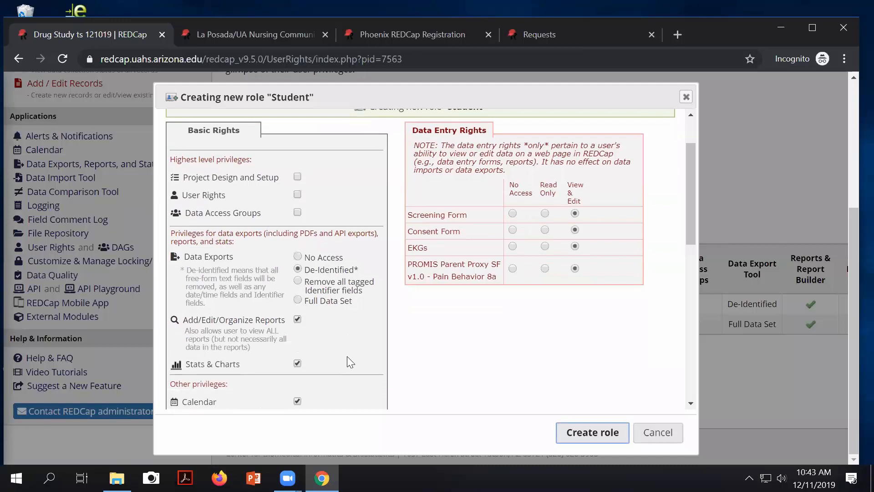
pyautogui.scroll(-6, 348, 361)
pyautogui.scroll(1, 316, 361)
pyautogui.scroll(1, 336, 412)
pyautogui.scroll(-2, 332, 396)
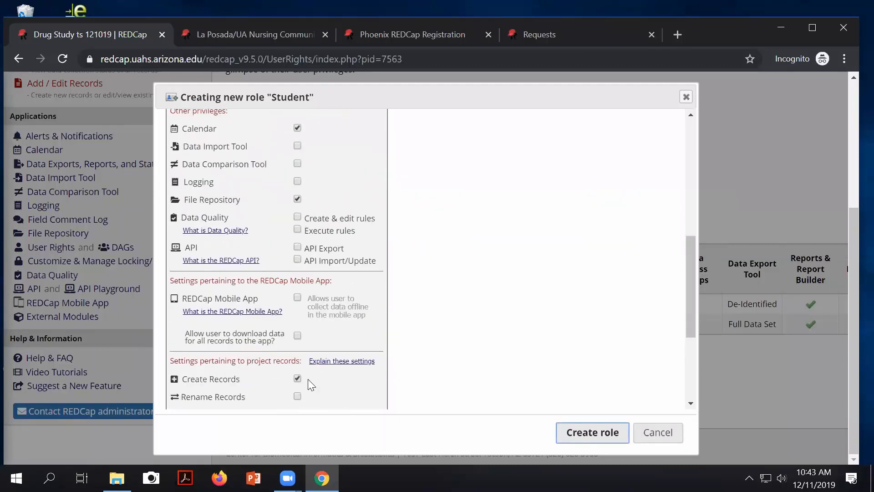
pyautogui.scroll(-3, 308, 383)
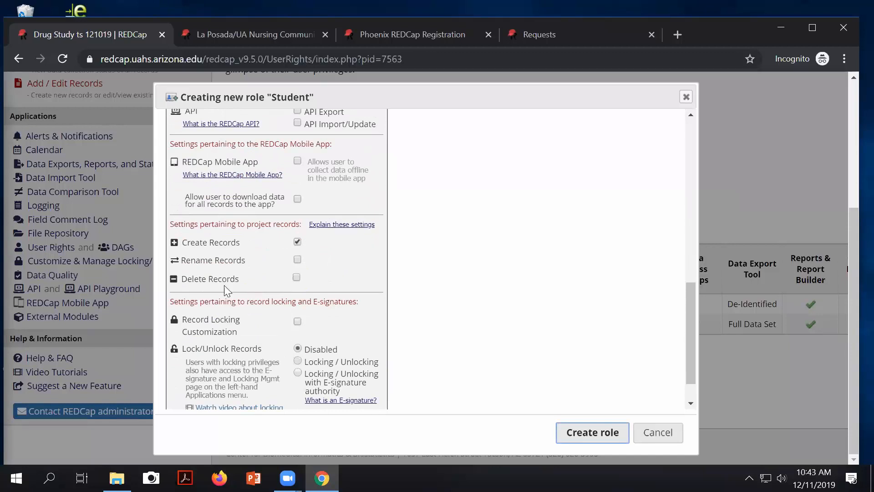
pyautogui.scroll(2, 486, 320)
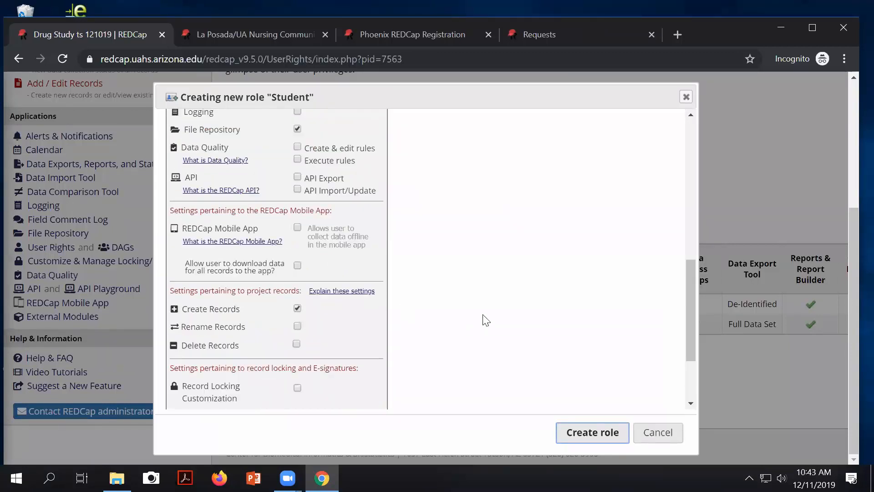
pyautogui.scroll(10, 485, 320)
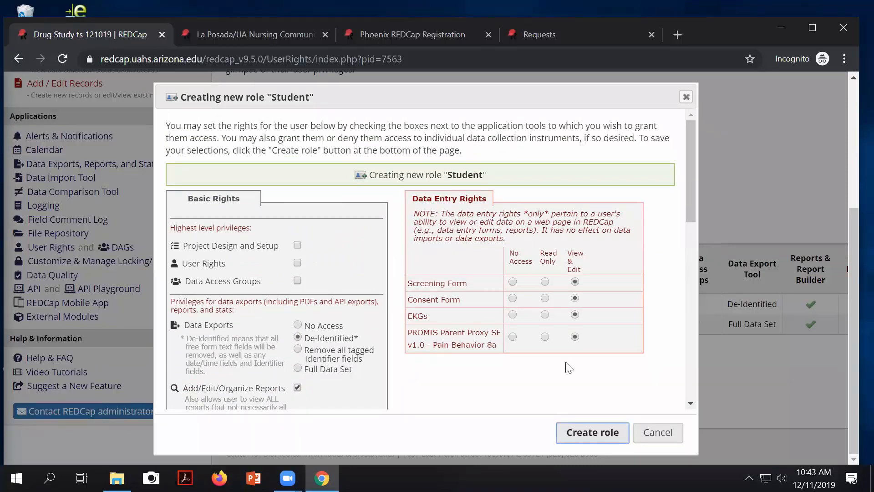
pyautogui.click(585, 432)
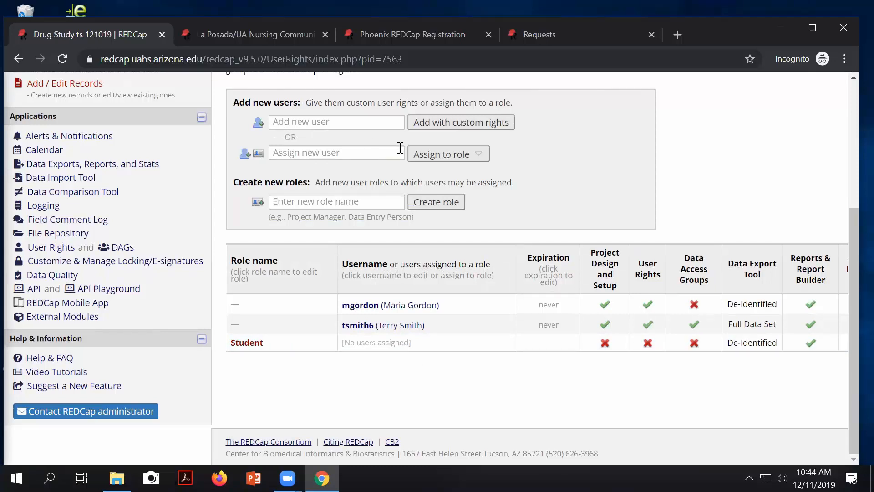
# Step: Look up the new user by username and assign them to the Student role
pyautogui.click(294, 154)
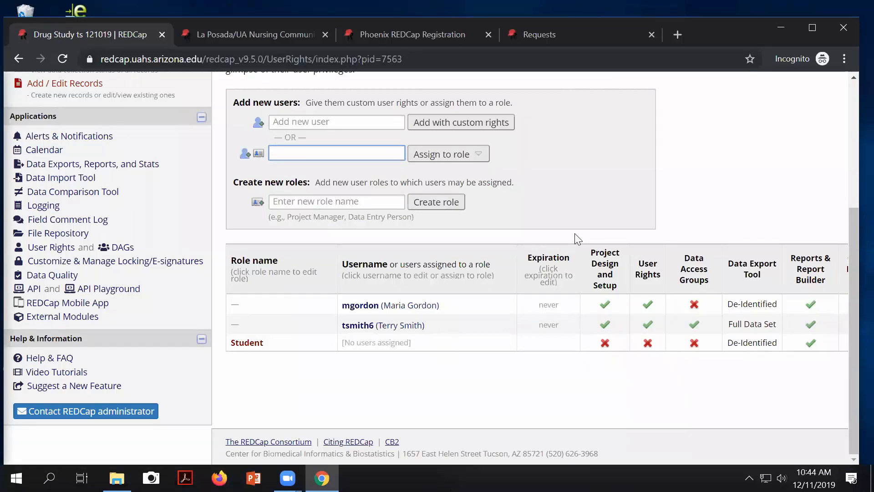
pyautogui.write('cken')
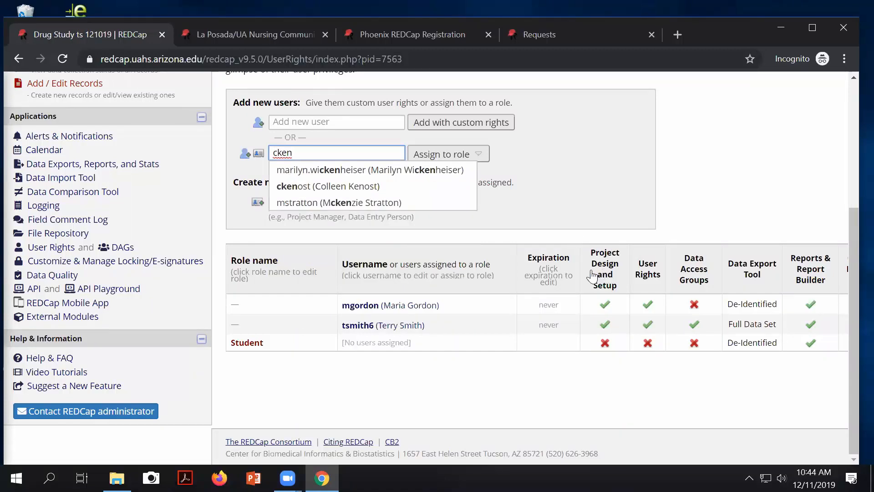
pyautogui.click(312, 196)
pyautogui.click(484, 159)
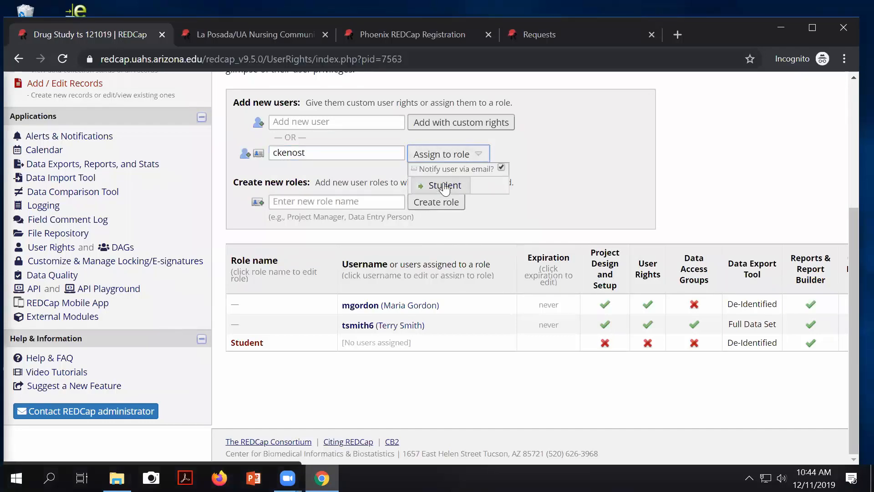
pyautogui.click(445, 187)
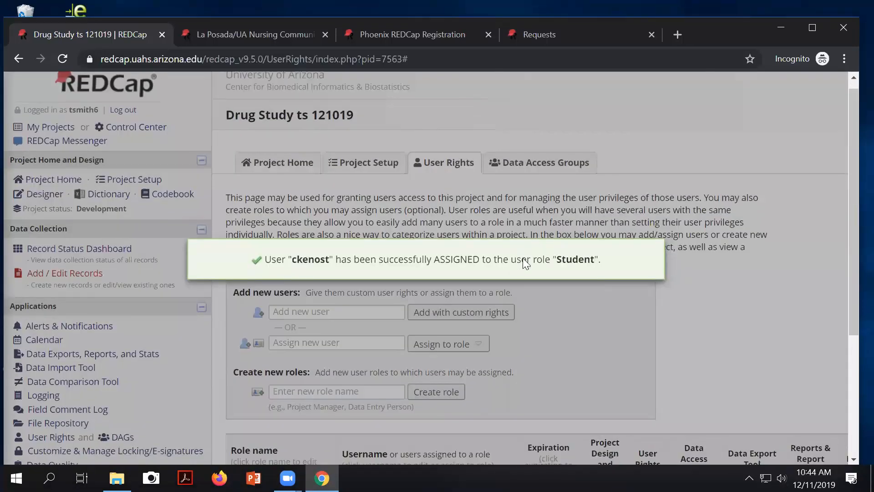
pyautogui.scroll(-5, 501, 278)
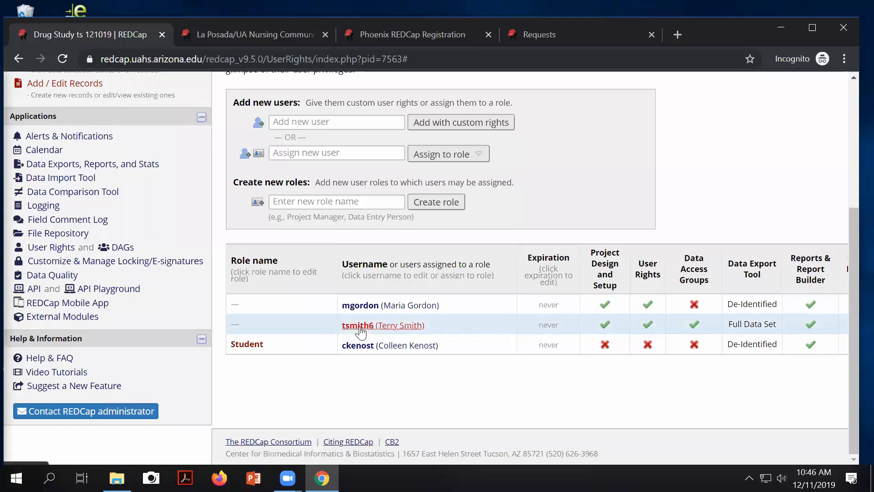
pyautogui.scroll(5, 483, 312)
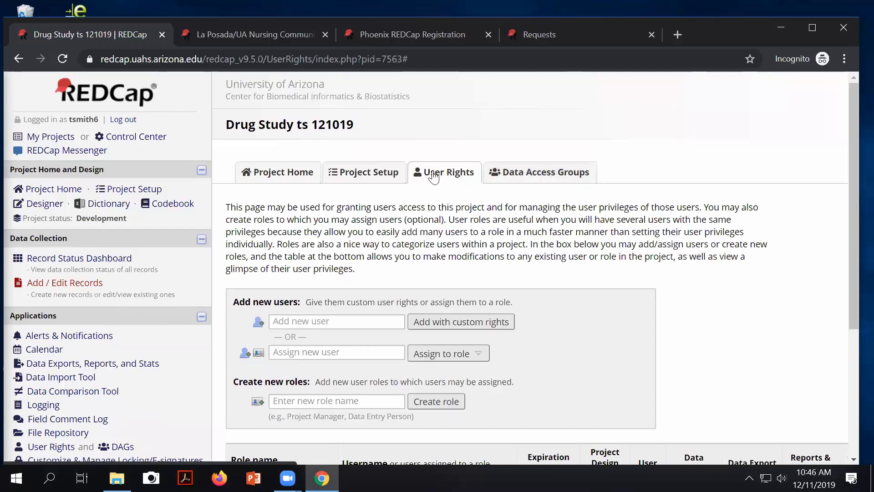
pyautogui.scroll(-1, 219, 286)
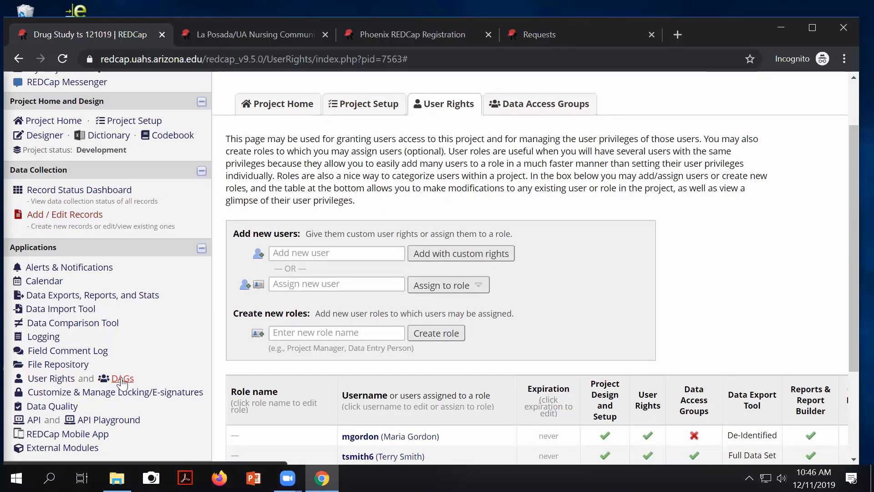
pyautogui.scroll(1, 410, 210)
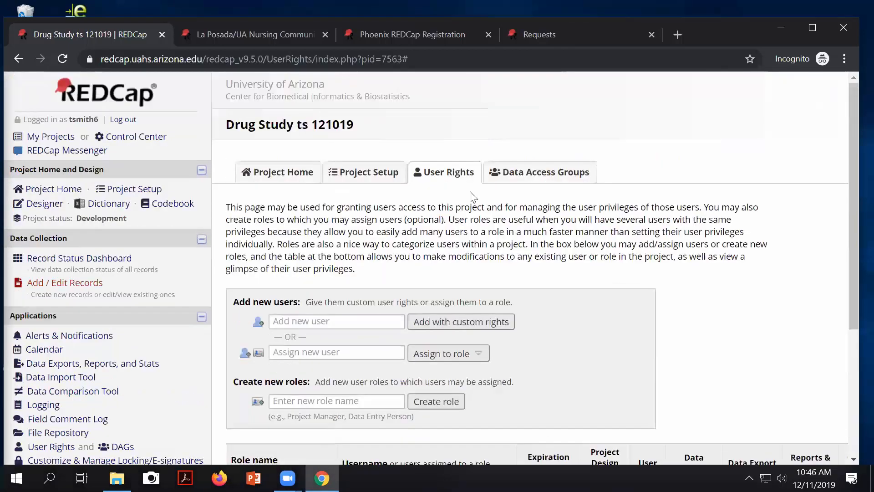
# Step: On the Data Access Groups page, add groups named NAU, ASU and U of A
pyautogui.click(528, 176)
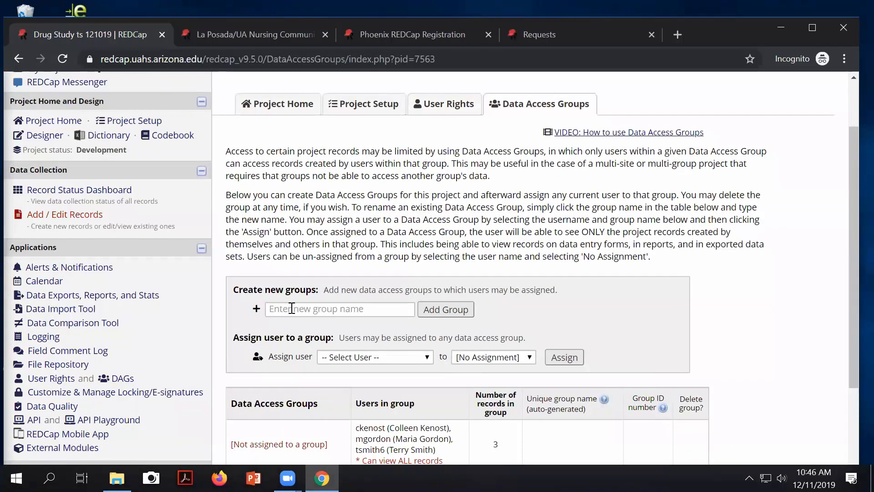
pyautogui.click(284, 309)
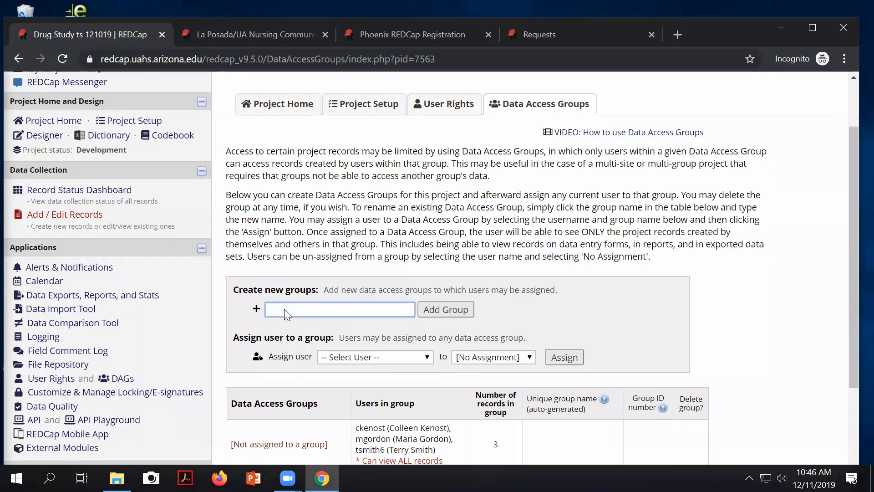
pyautogui.write('NAU')
pyautogui.click(451, 312)
pyautogui.click(297, 341)
pyautogui.write('ASU')
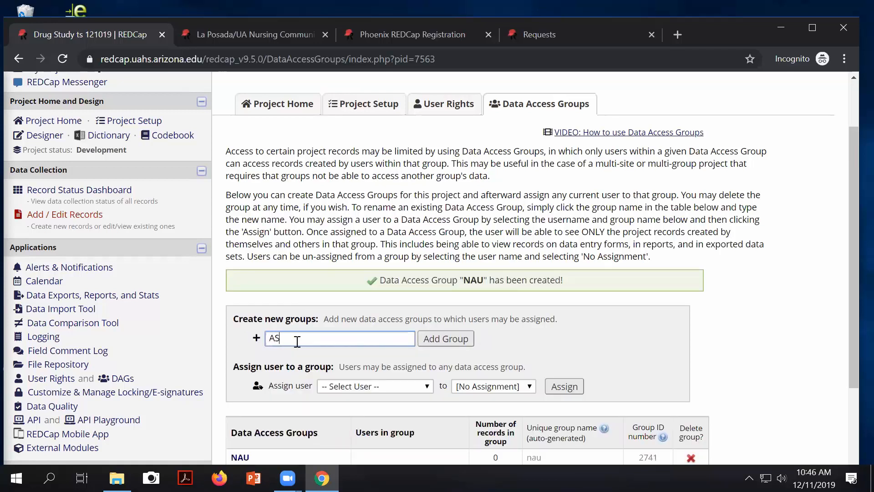
pyautogui.click(447, 338)
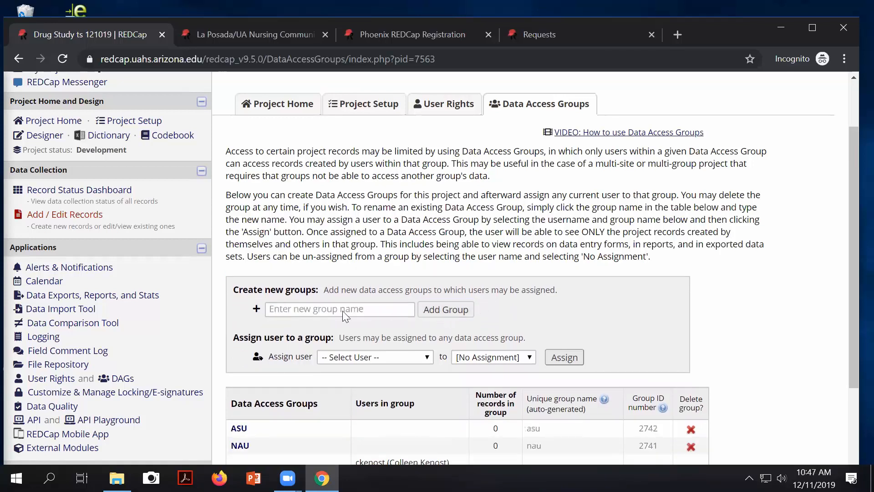
pyautogui.click(314, 342)
pyautogui.write('U of')
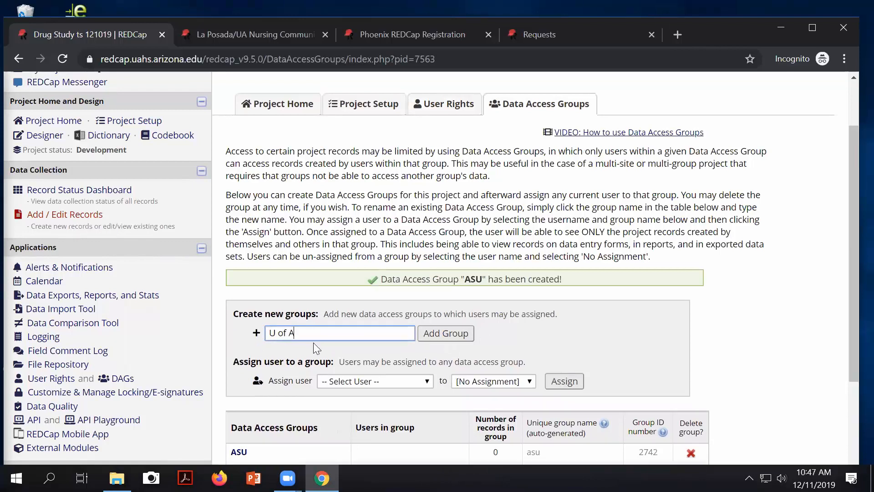
pyautogui.write(' A')
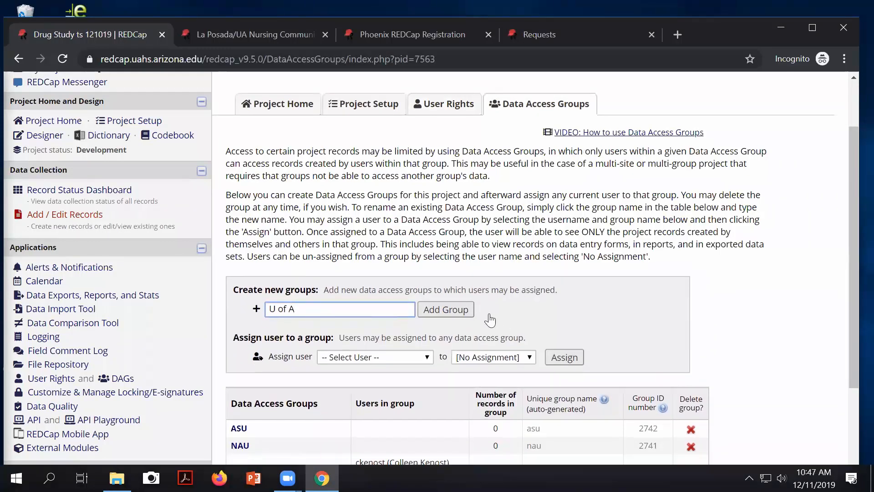
pyautogui.click(453, 310)
pyautogui.scroll(-3, 493, 339)
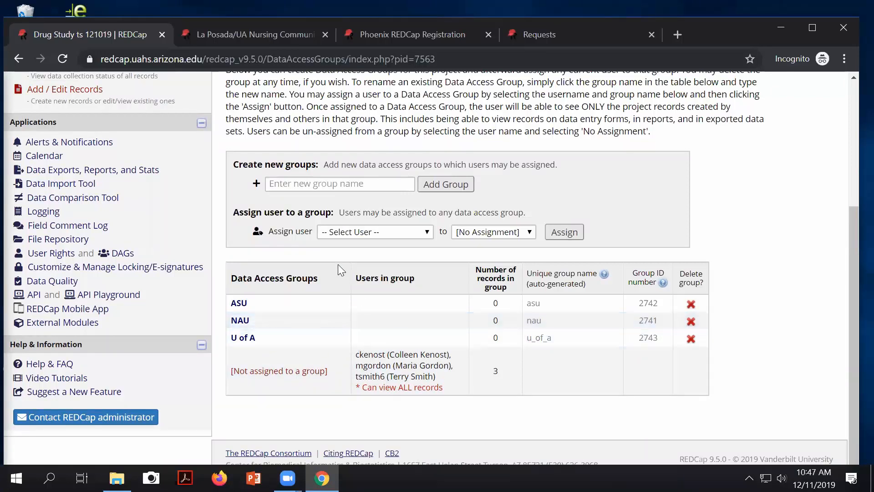
# Step: Pick a project user and assign them to the NAU data access group
pyautogui.click(377, 234)
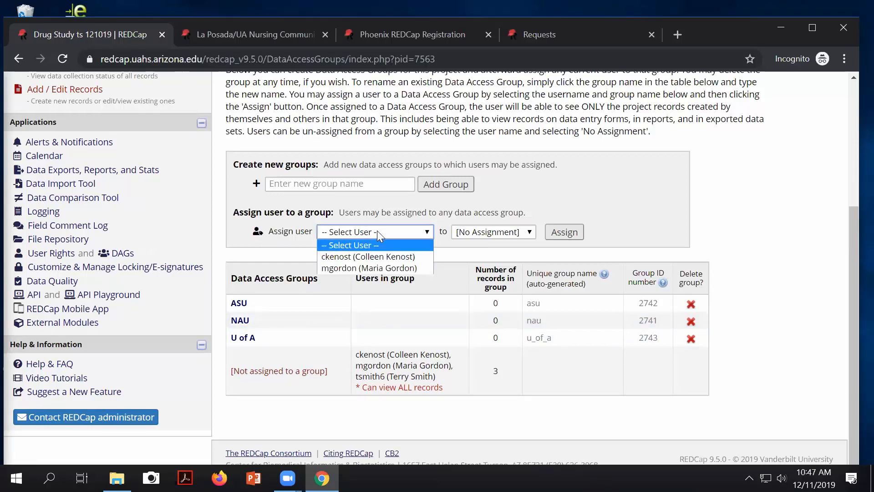
pyautogui.click(380, 268)
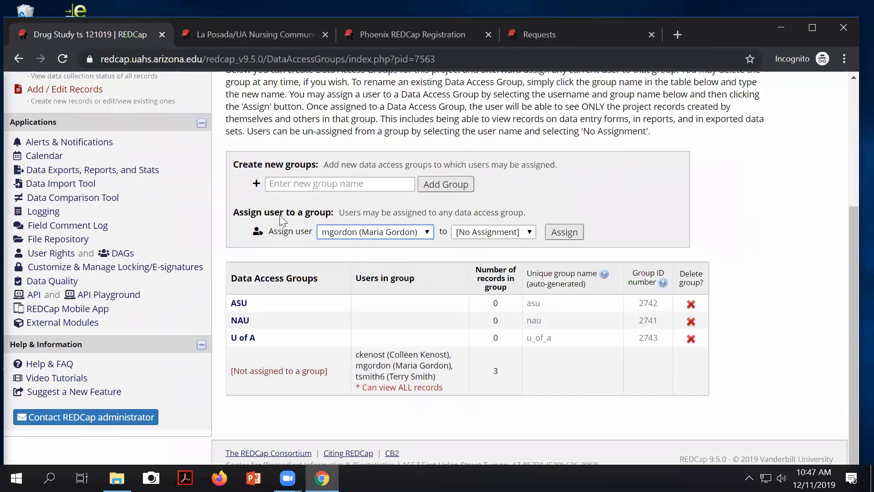
pyautogui.click(488, 233)
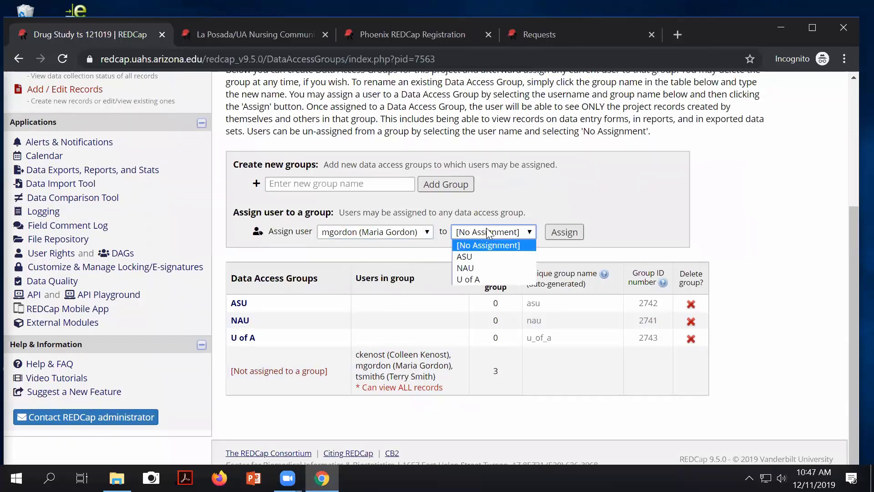
pyautogui.click(488, 268)
pyautogui.click(561, 232)
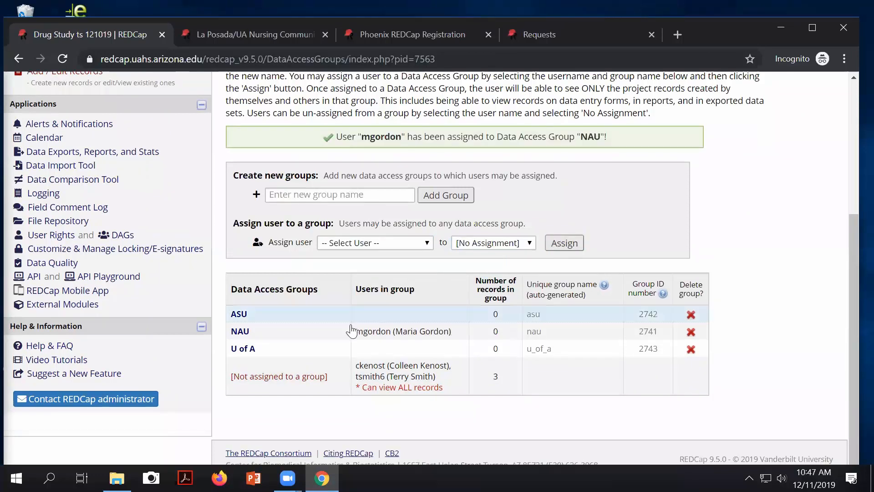
pyautogui.moveTo(231, 289); pyautogui.dragTo(339, 296)
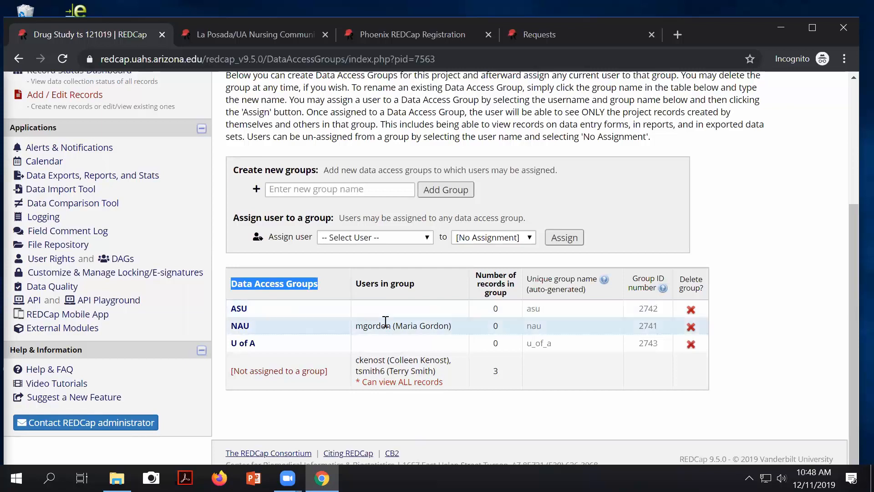
# Step: Assign a second user to the ASU data access group
pyautogui.click(413, 239)
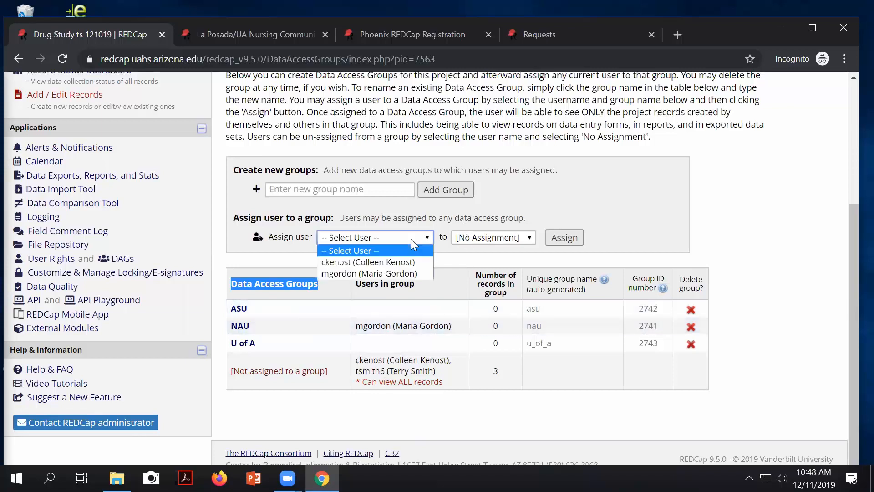
pyautogui.click(360, 262)
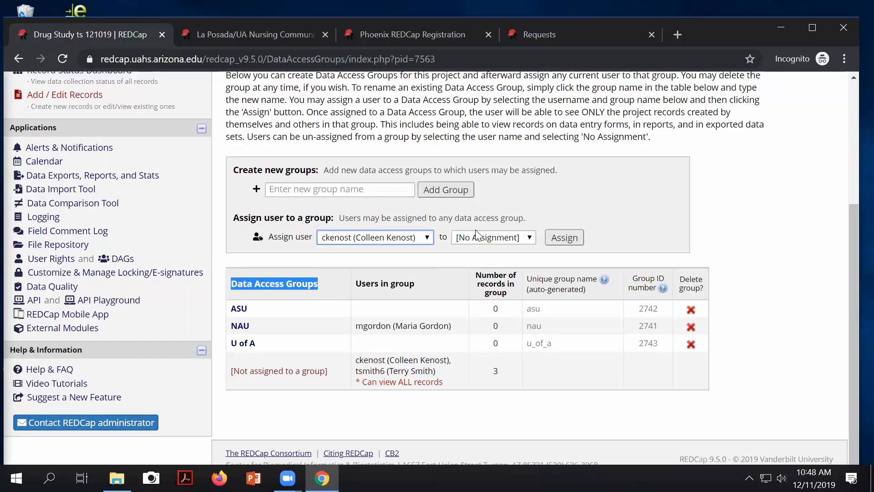
pyautogui.click(478, 237)
pyautogui.click(476, 261)
pyautogui.click(570, 236)
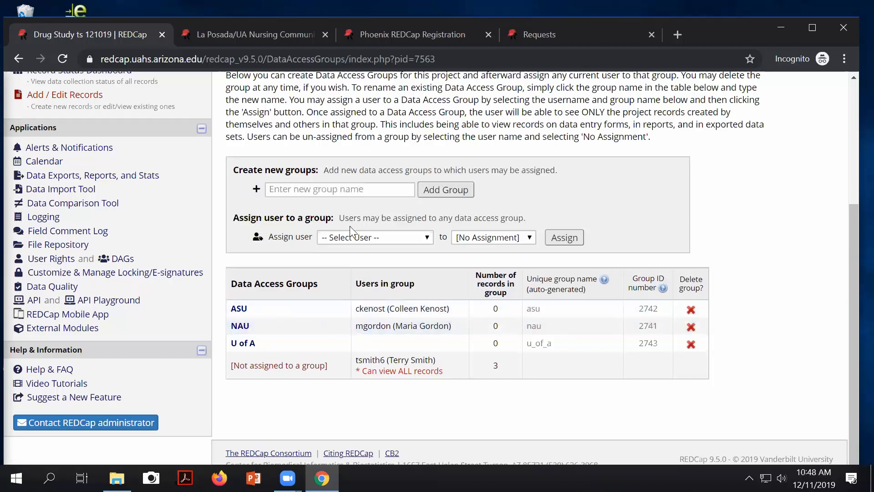
# Step: Set both the ASU and NAU users back to [No Assignment]
pyautogui.click(378, 239)
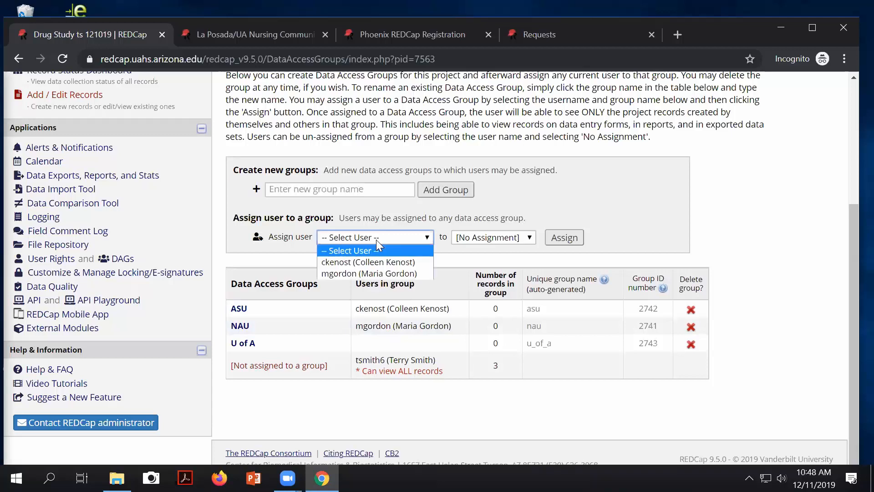
pyautogui.click(377, 261)
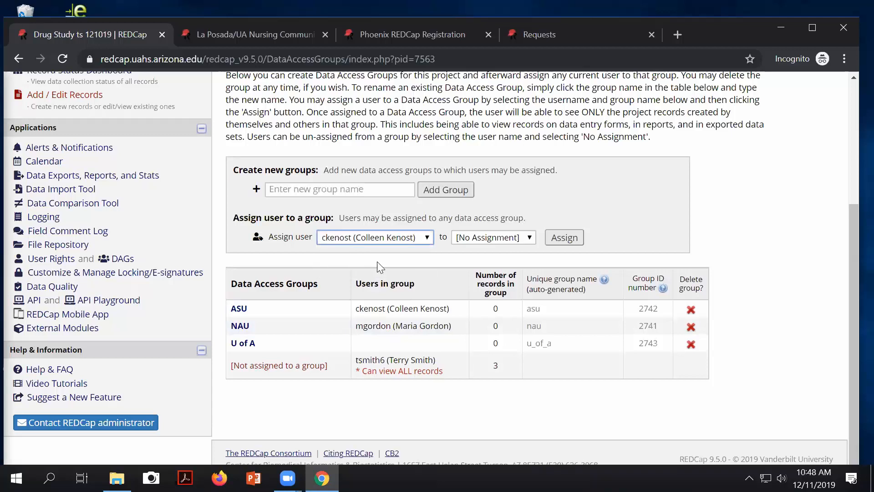
pyautogui.click(477, 239)
pyautogui.click(487, 250)
pyautogui.click(579, 242)
pyautogui.click(396, 241)
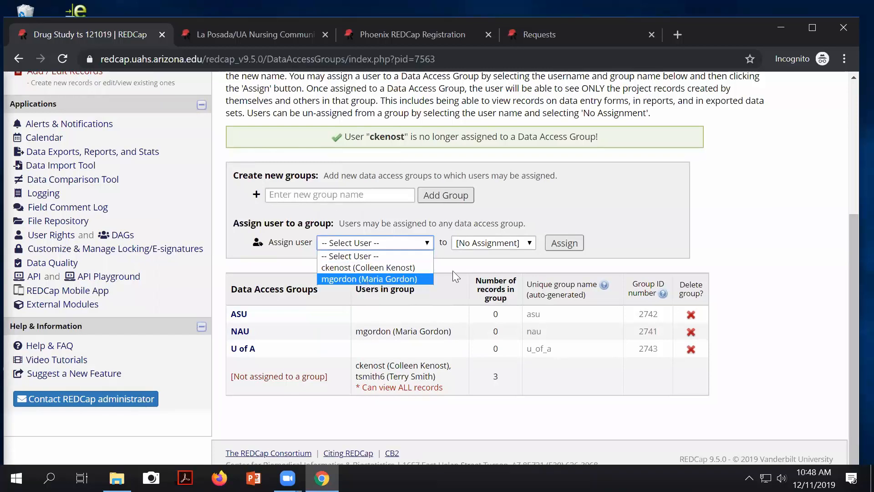
pyautogui.click(378, 278)
pyautogui.click(475, 242)
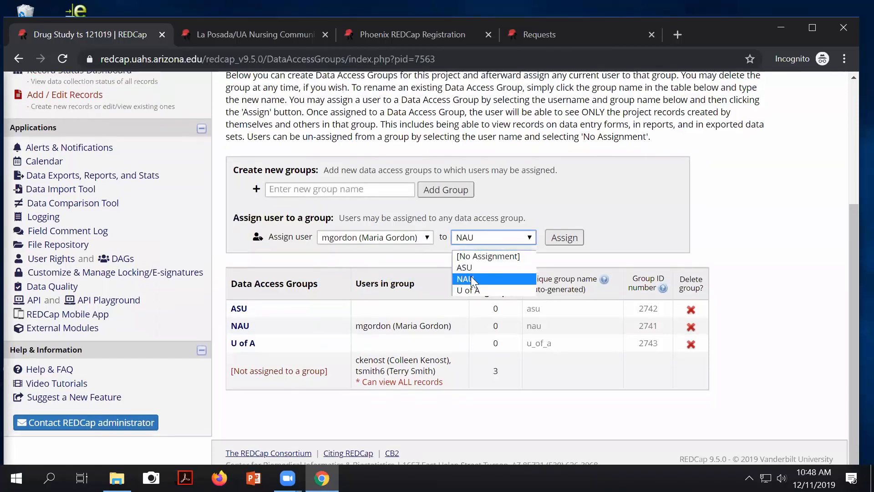
pyautogui.click(488, 256)
pyautogui.click(564, 238)
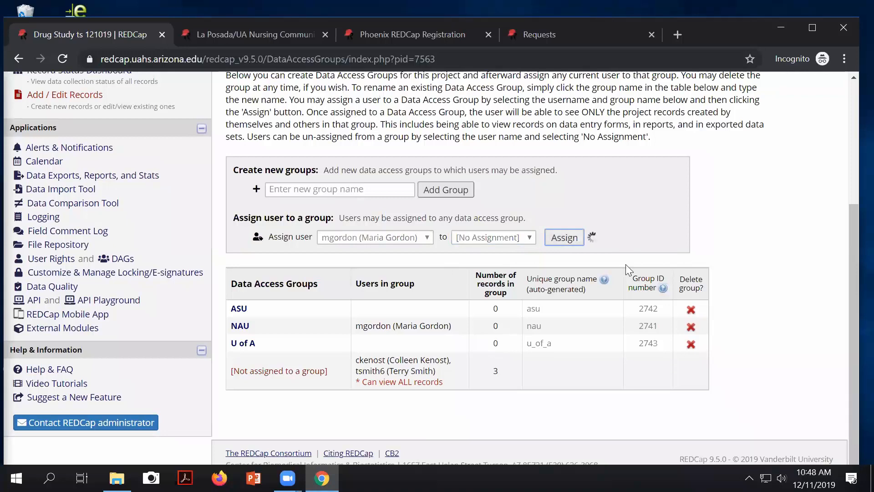
# Step: Delete the ASU, NAU and U of A data access groups
pyautogui.click(693, 303)
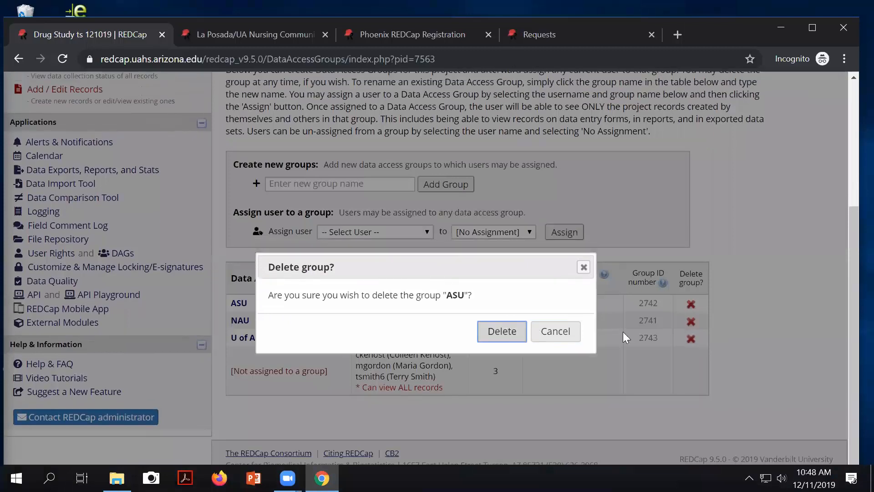
pyautogui.press('Return')
pyautogui.click(690, 320)
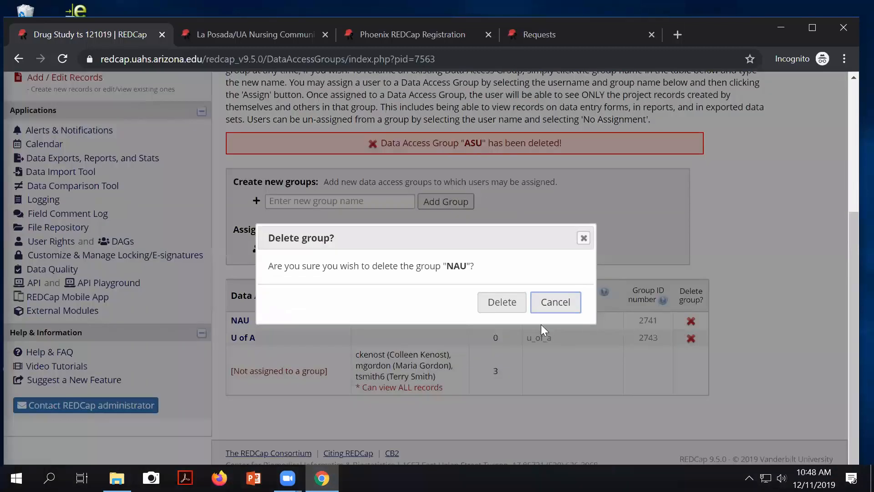
pyautogui.click(502, 301)
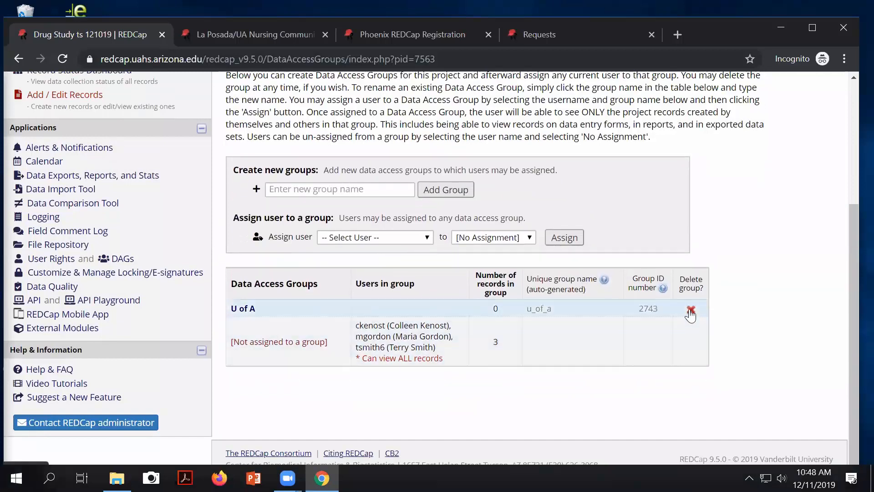
pyautogui.click(690, 311)
pyautogui.click(502, 303)
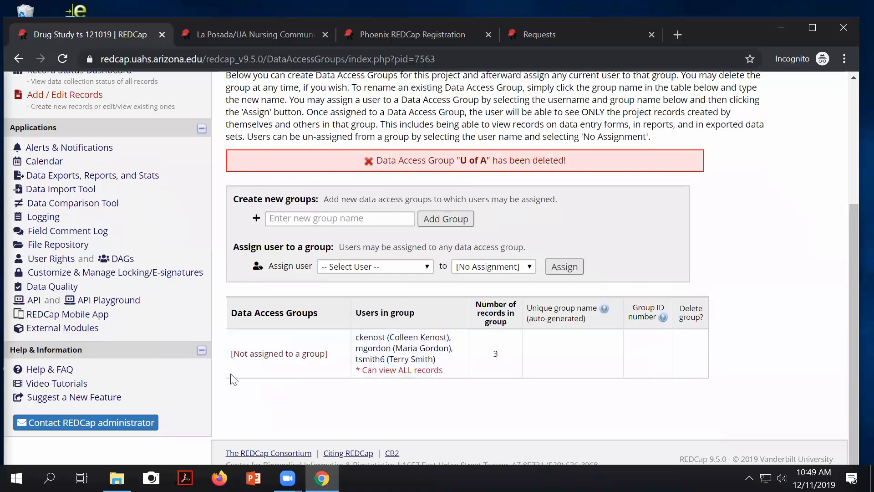
# Step: Open the Online Designer from the left sidebar
pyautogui.scroll(1, 107, 332)
pyautogui.scroll(3, 107, 333)
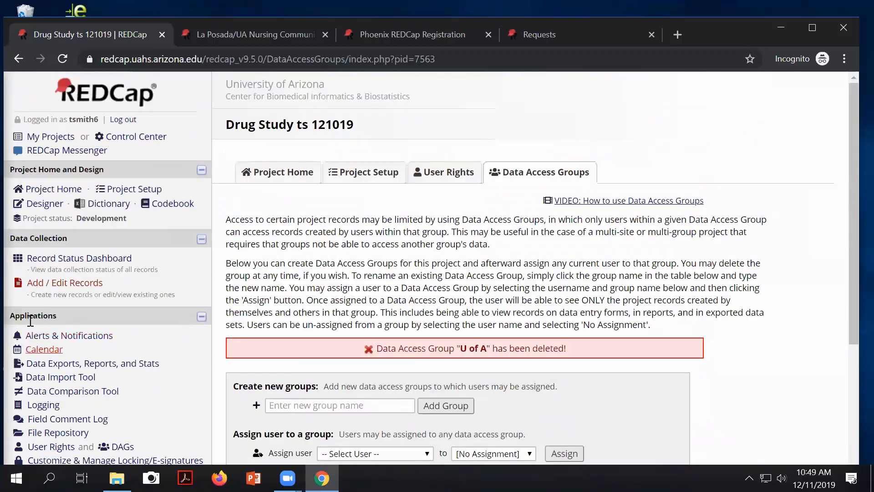
pyautogui.click(42, 203)
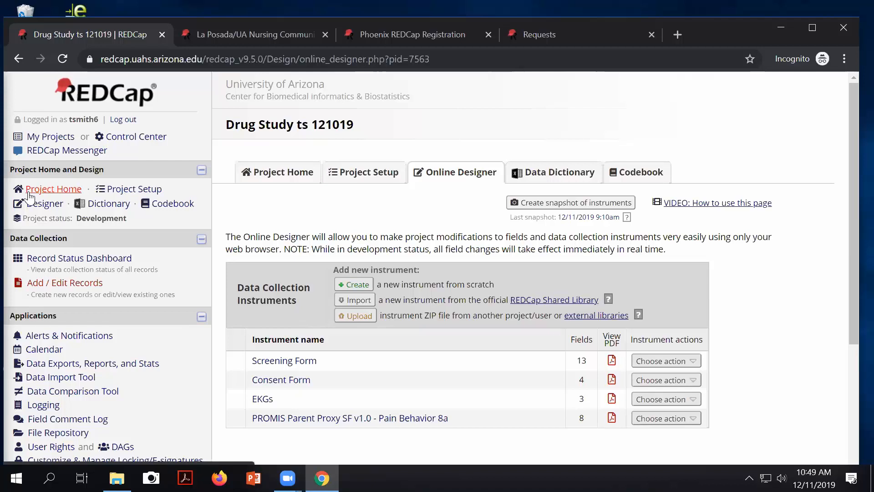
# Step: Open the Record Status Dashboard and look over the records
pyautogui.click(70, 265)
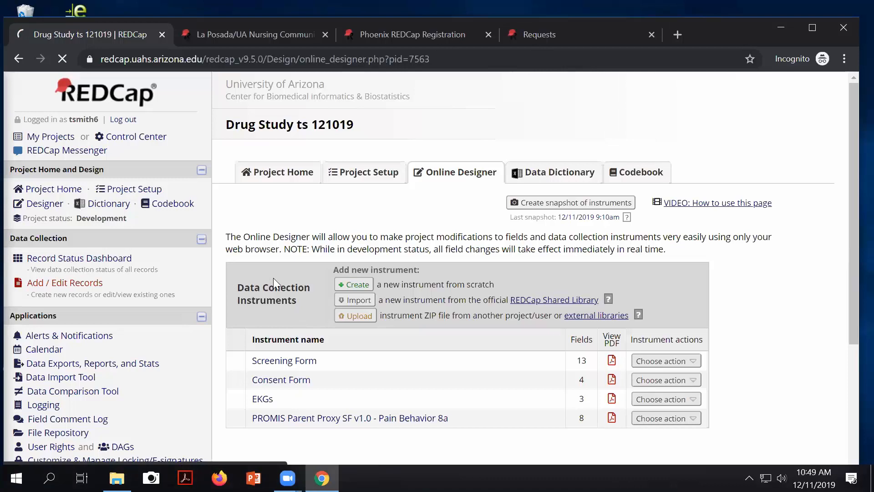
pyautogui.scroll(-1, 376, 304)
pyautogui.scroll(-3, 375, 304)
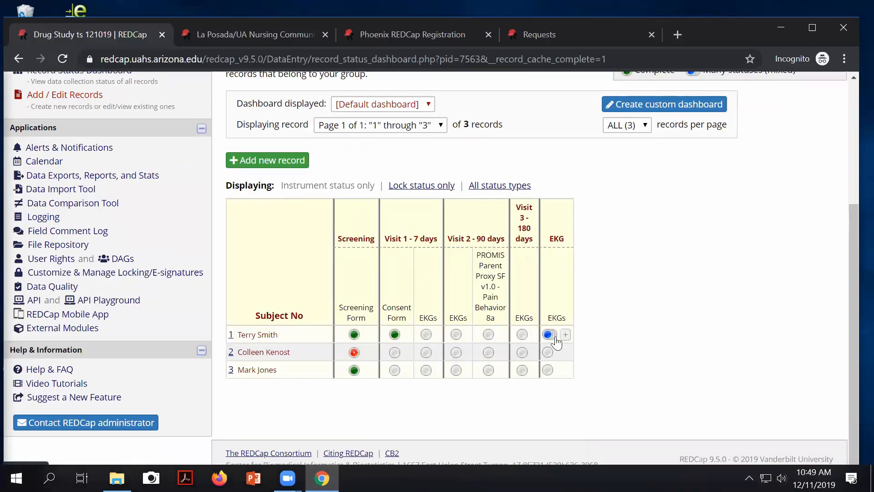
# Step: View subject 1's Visit 1 EKGs form, then return to the dashboard
pyautogui.click(426, 335)
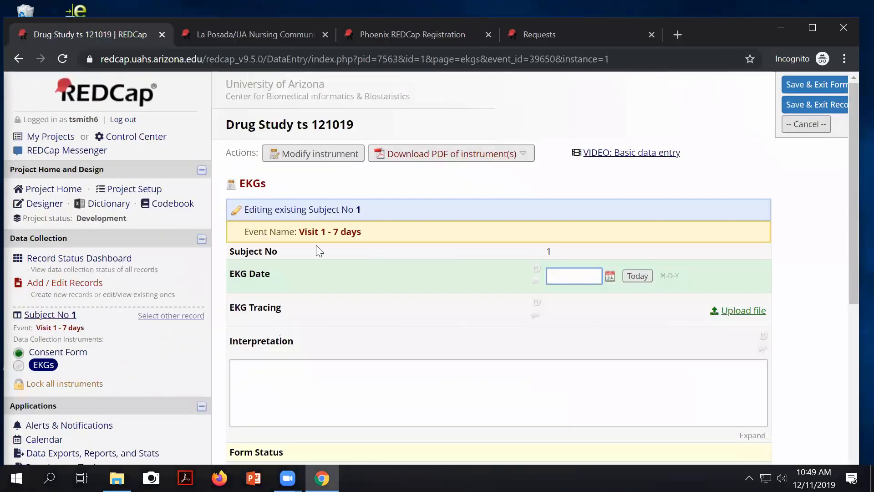
pyautogui.moveTo(371, 208)
pyautogui.mouseDown()
pyautogui.moveTo(357, 208)
pyautogui.moveTo(367, 210)
pyautogui.mouseUp()
pyautogui.click(373, 210)
pyautogui.tripleClick(371, 209)
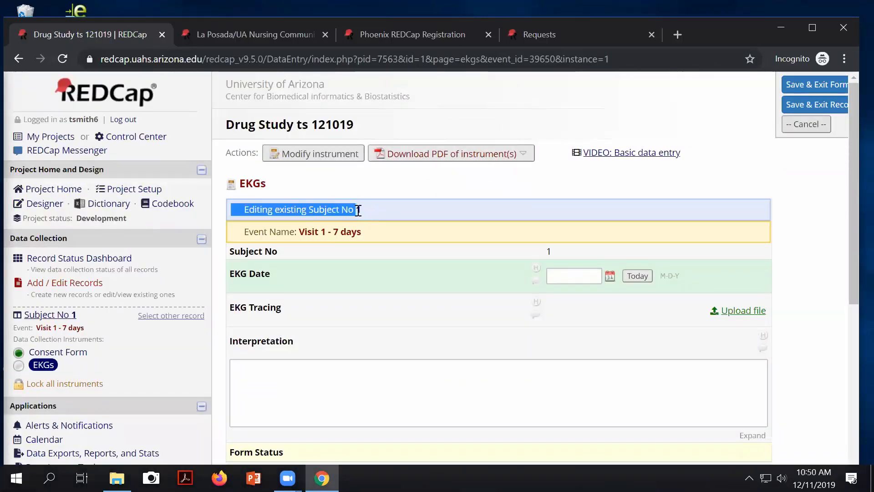
pyautogui.click(372, 210)
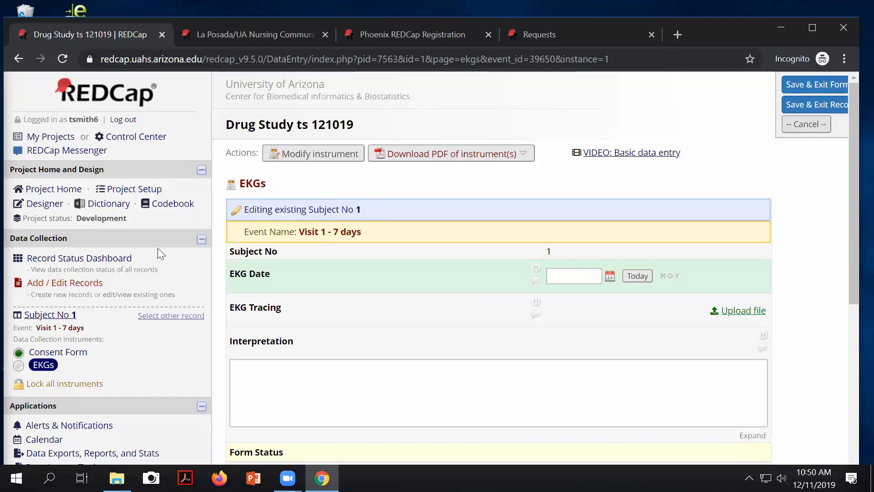
pyautogui.click(88, 258)
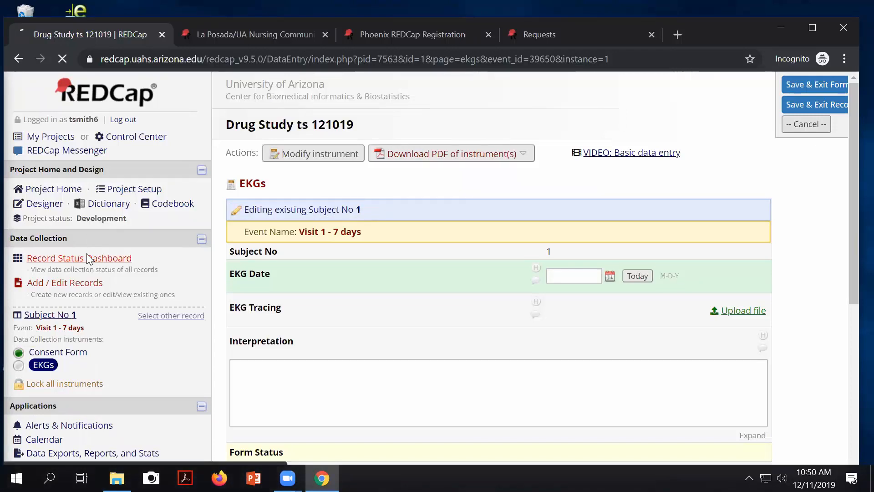
pyautogui.scroll(-4, 289, 346)
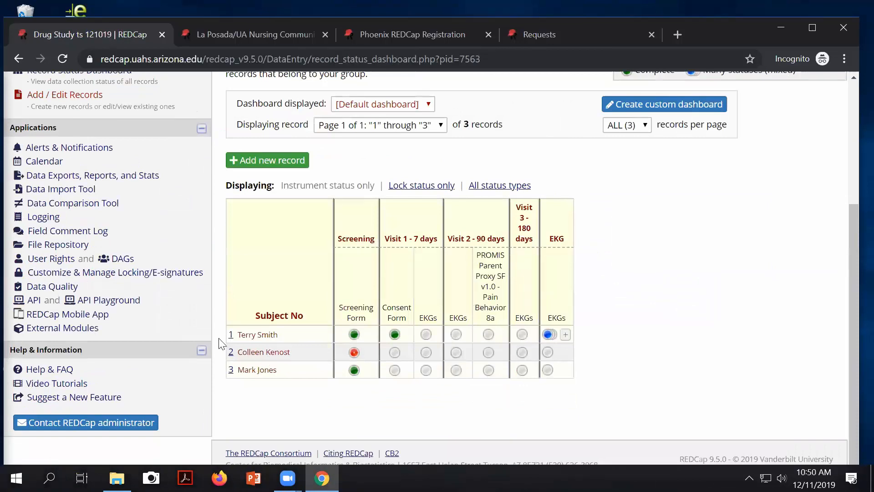
# Step: Open the record home page for subject 3
pyautogui.click(231, 370)
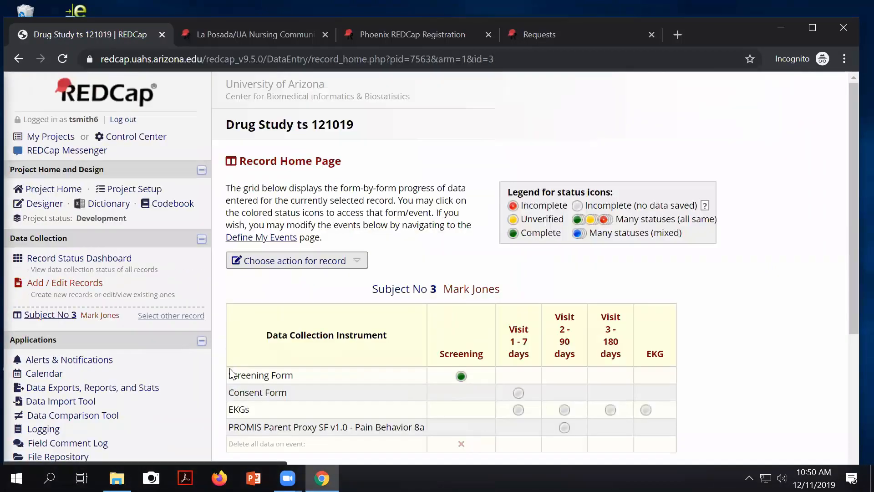
pyautogui.scroll(-1, 453, 315)
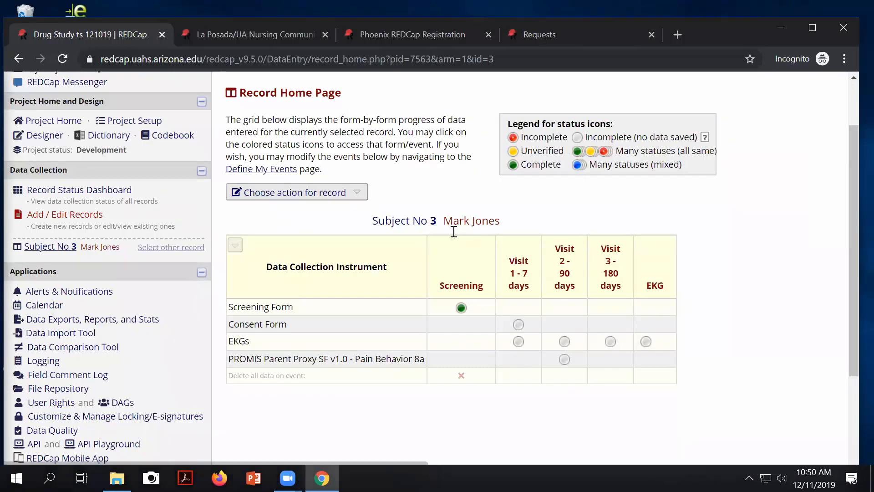
pyautogui.doubleClick(433, 221)
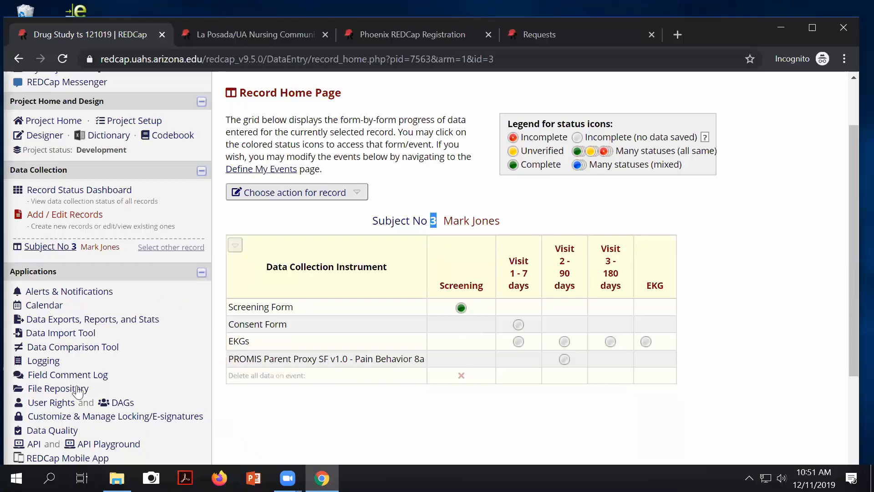
# Step: Return to the Online Designer's list of instruments
pyautogui.scroll(-2, 259, 225)
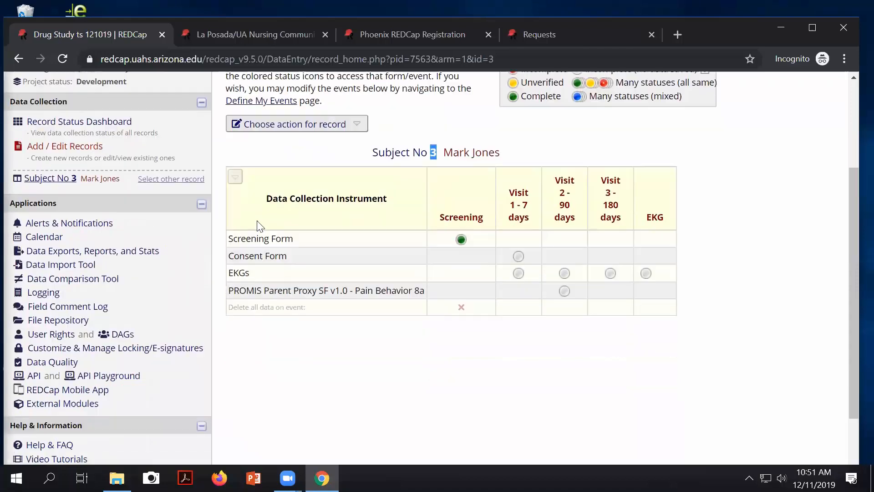
pyautogui.scroll(3, 216, 257)
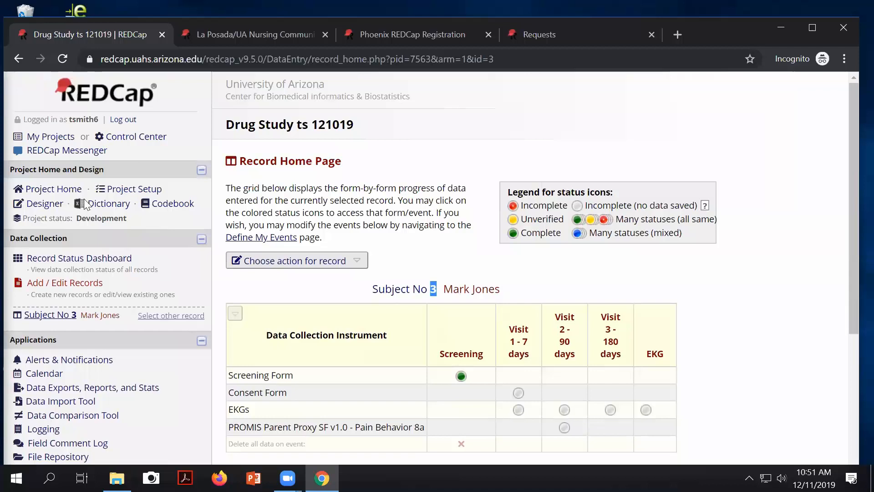
pyautogui.click(45, 203)
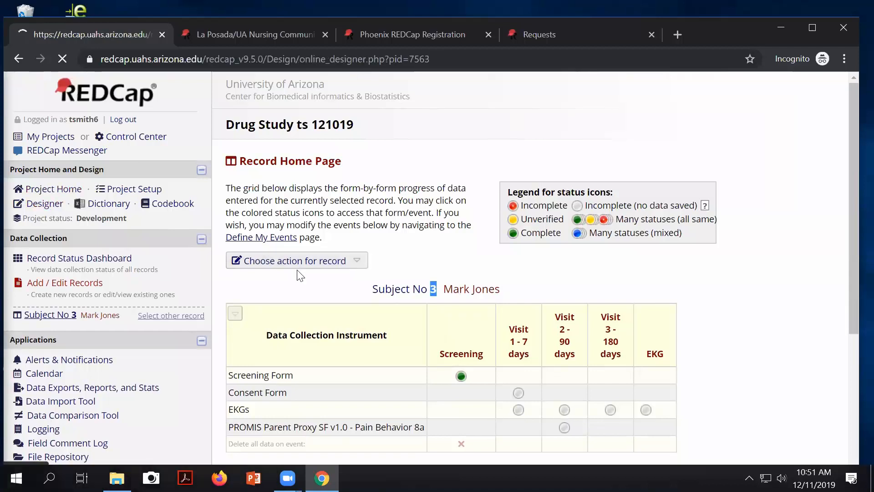
pyautogui.scroll(-2, 189, 364)
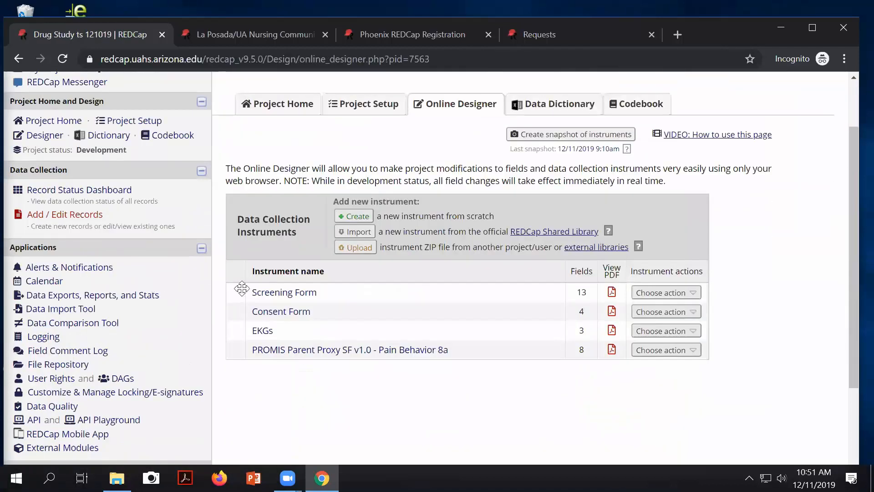
# Step: Add a Text Box field labelled 'Weight (pounds)' at the end of the Screening Form
pyautogui.click(289, 292)
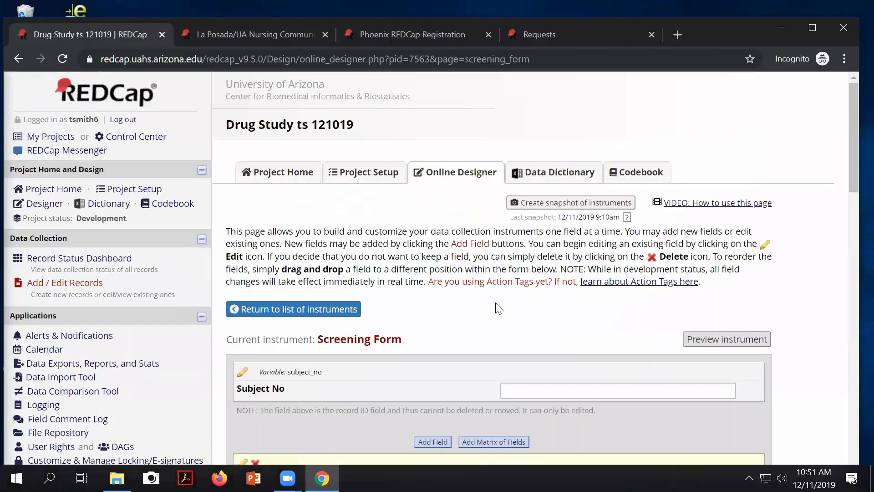
pyautogui.scroll(-20, 497, 309)
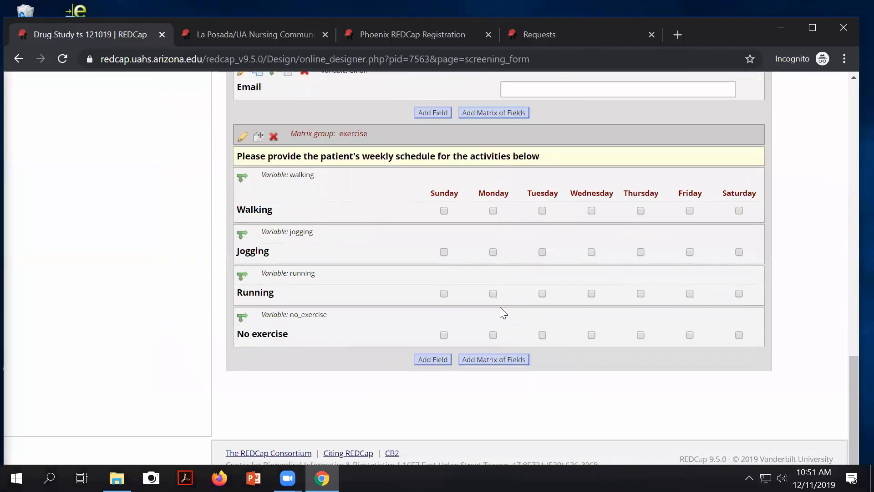
pyautogui.click(428, 365)
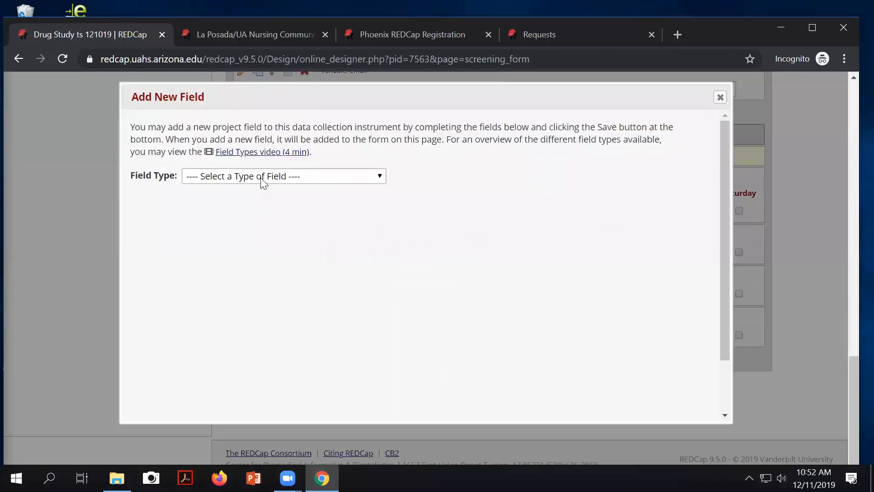
pyautogui.click(261, 179)
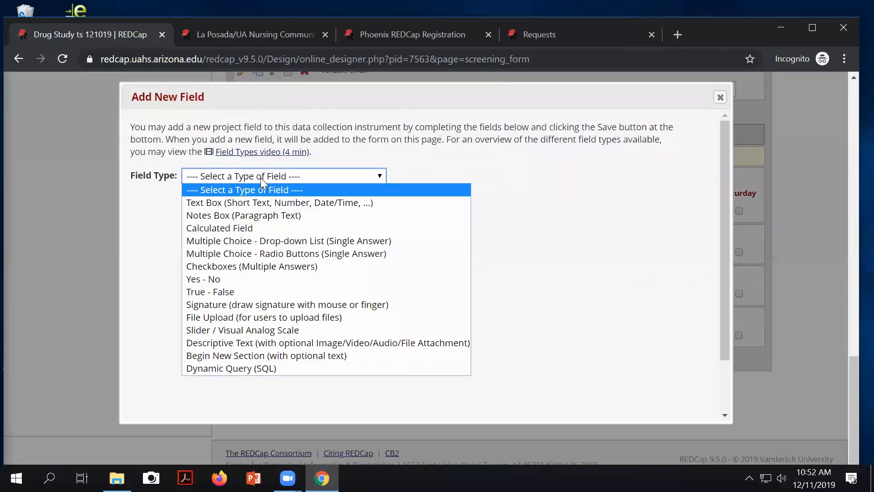
pyautogui.click(249, 204)
pyautogui.click(219, 223)
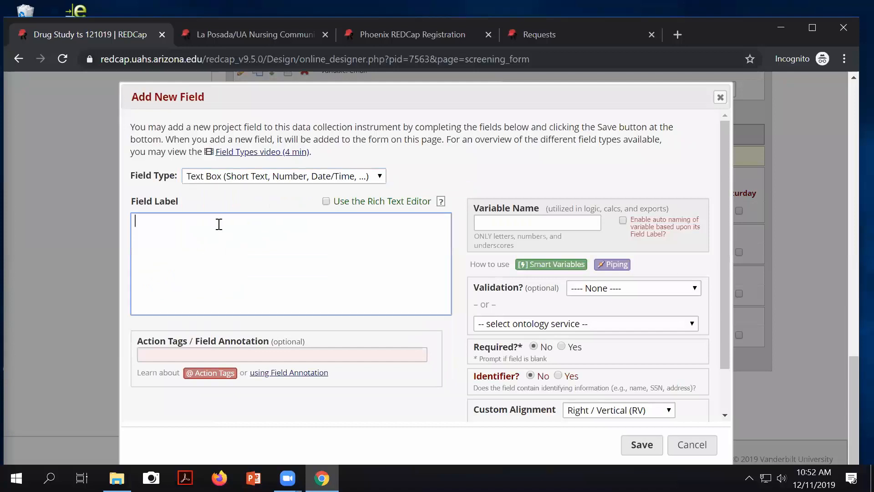
pyautogui.write('Weight (')
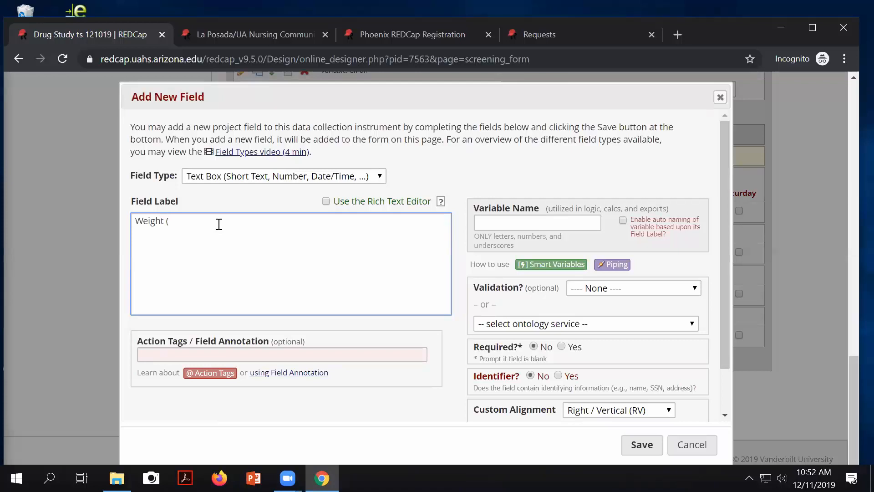
pyautogui.write('pounds)')
# Step: Give the field variable name weight and field note 'pounds', then save it
pyautogui.scroll(2, 455, 272)
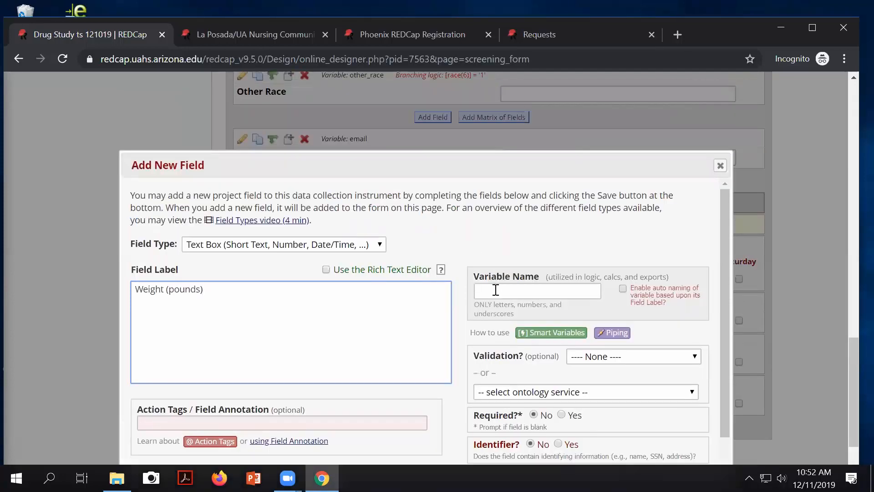
pyautogui.click(496, 290)
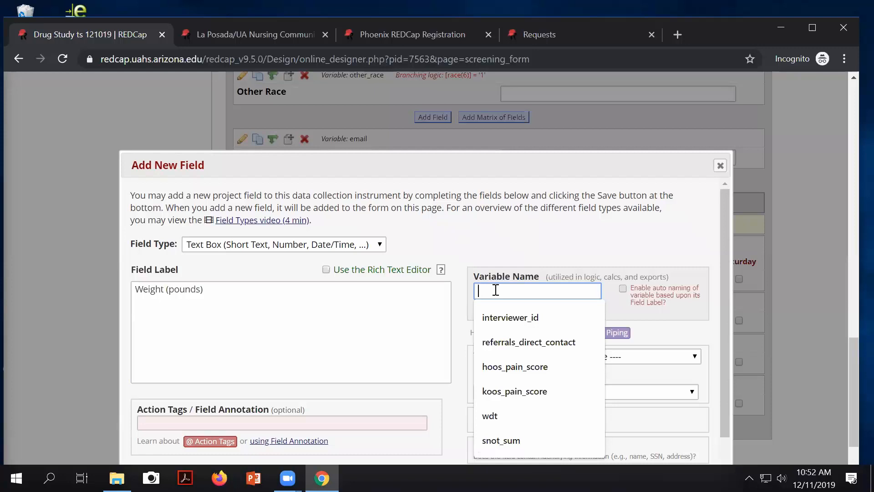
pyautogui.write('p')
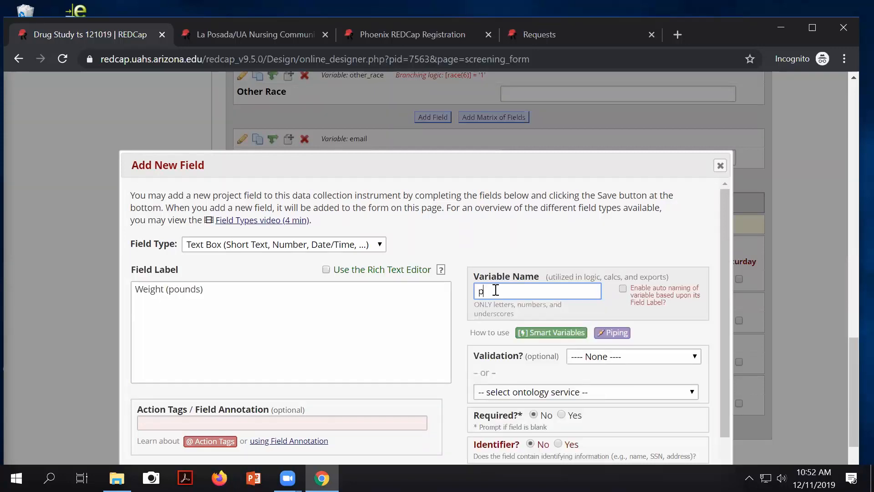
pyautogui.press('BackSpace')
pyautogui.write('weight')
pyautogui.scroll(-3, 500, 296)
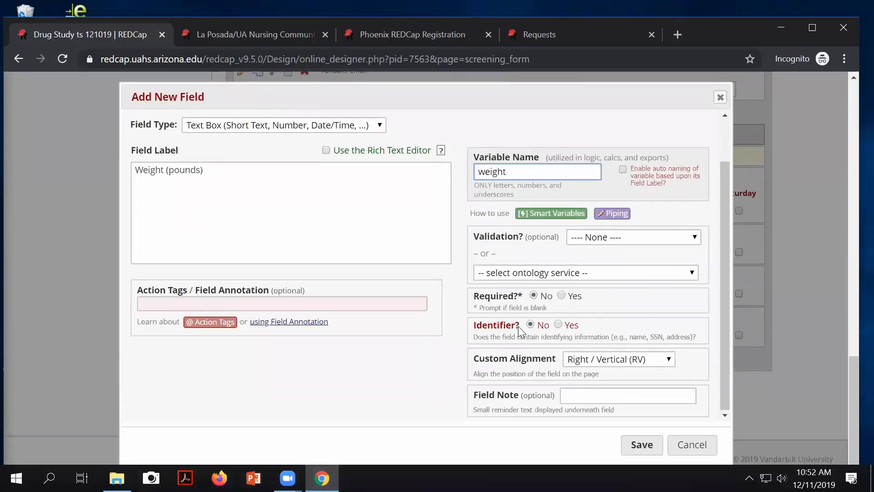
pyautogui.click(590, 395)
pyautogui.write('pounds')
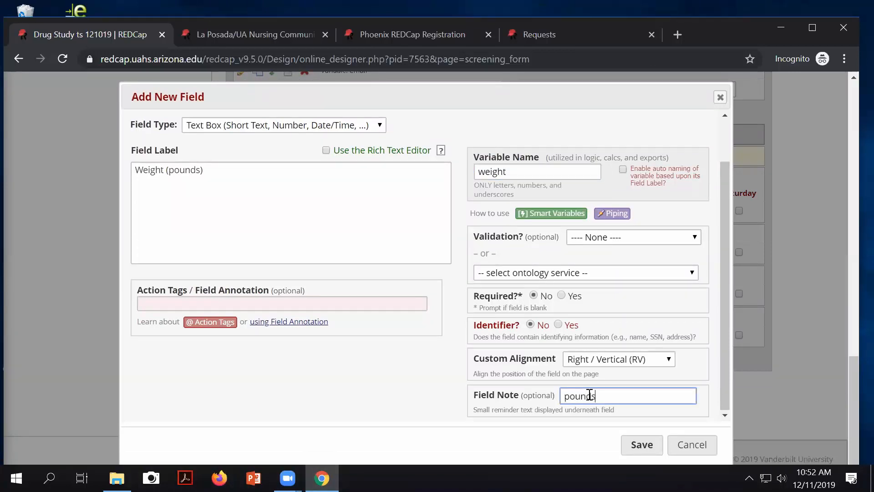
pyautogui.click(635, 440)
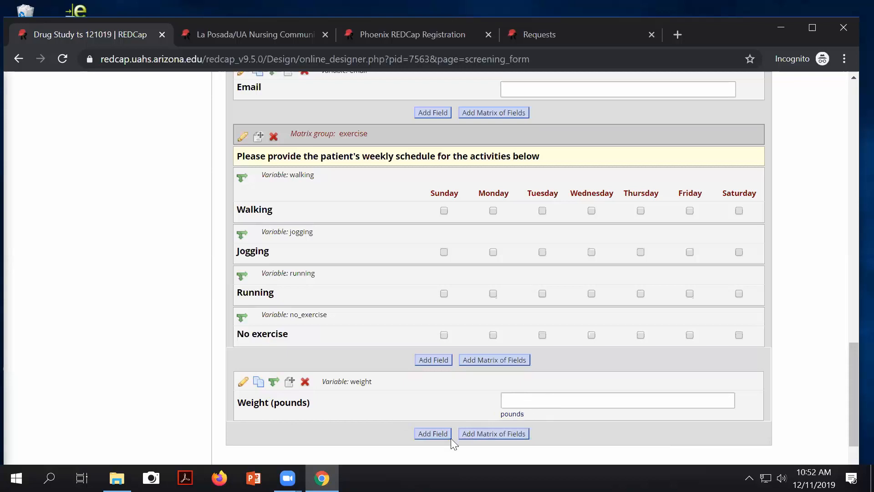
# Step: Add a new field labelled 'Height (inches)' with variable name height
pyautogui.click(439, 433)
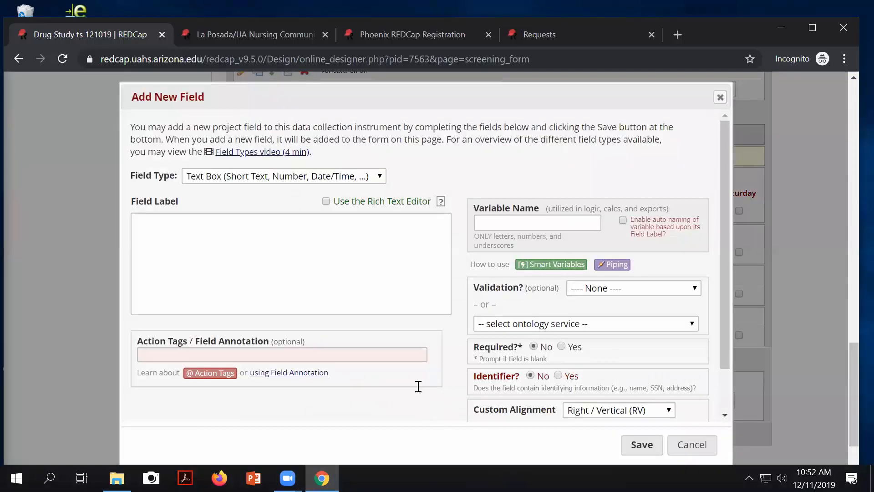
pyautogui.scroll(-2, 291, 298)
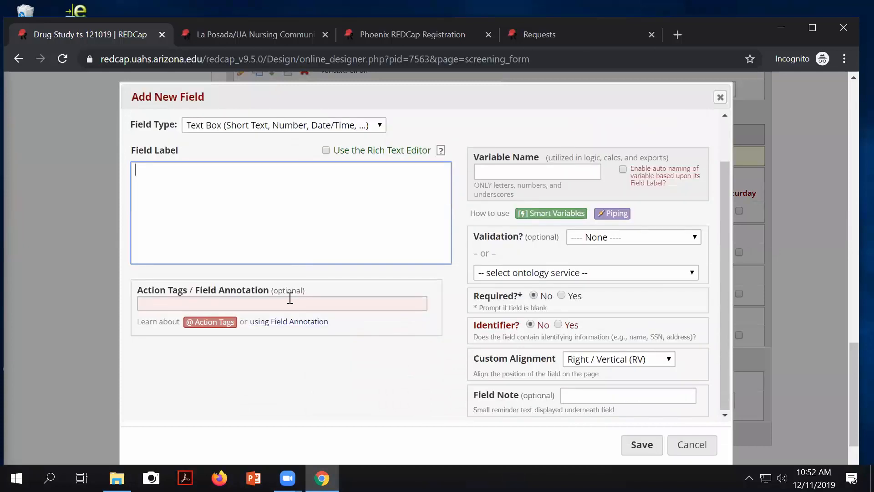
pyautogui.write('Height')
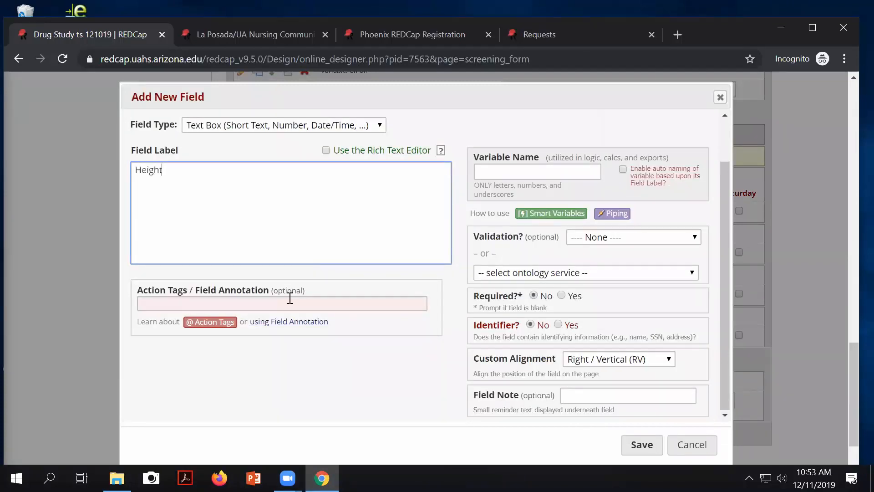
pyautogui.write(' (inches)')
pyautogui.click(516, 171)
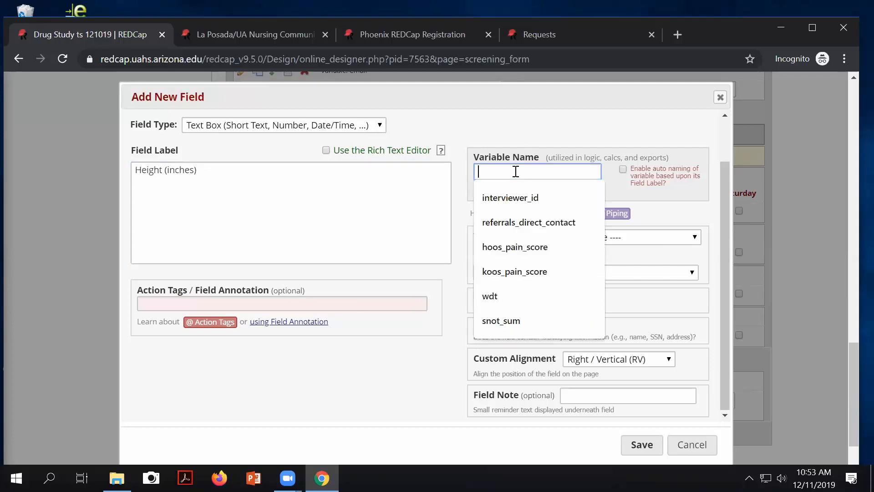
pyautogui.write('height')
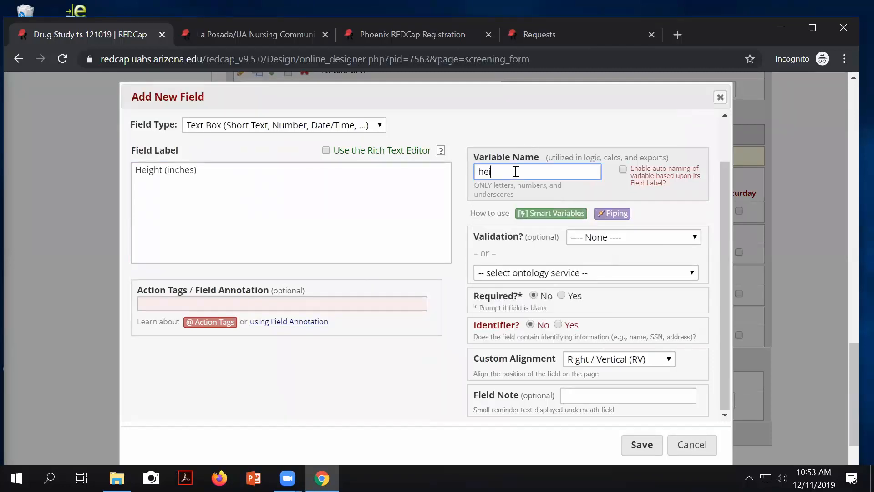
# Step: Give the Height field the note 'inches' and save it
pyautogui.scroll(1, 594, 302)
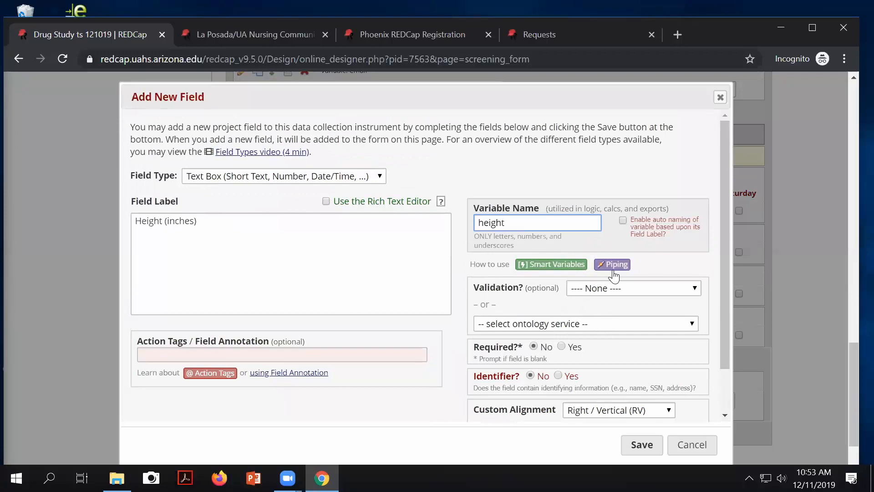
pyautogui.scroll(-1, 612, 271)
pyautogui.click(574, 398)
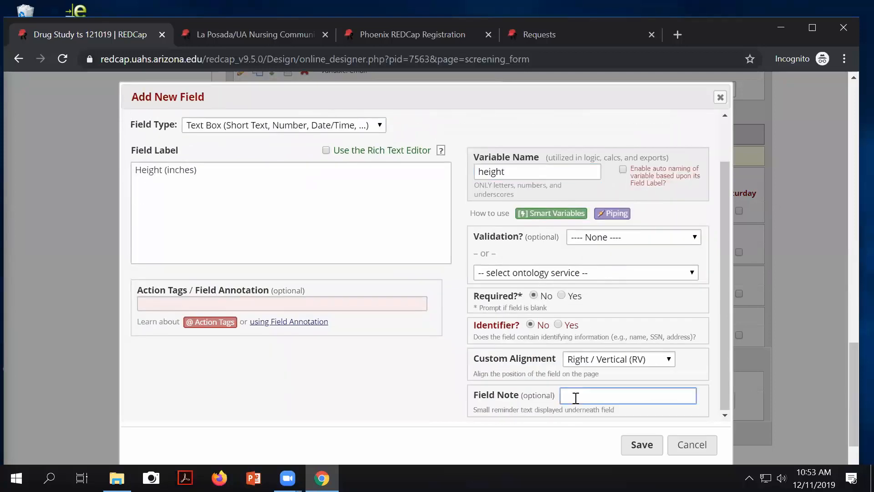
pyautogui.write('inches')
pyautogui.click(642, 445)
pyautogui.scroll(-3, 546, 309)
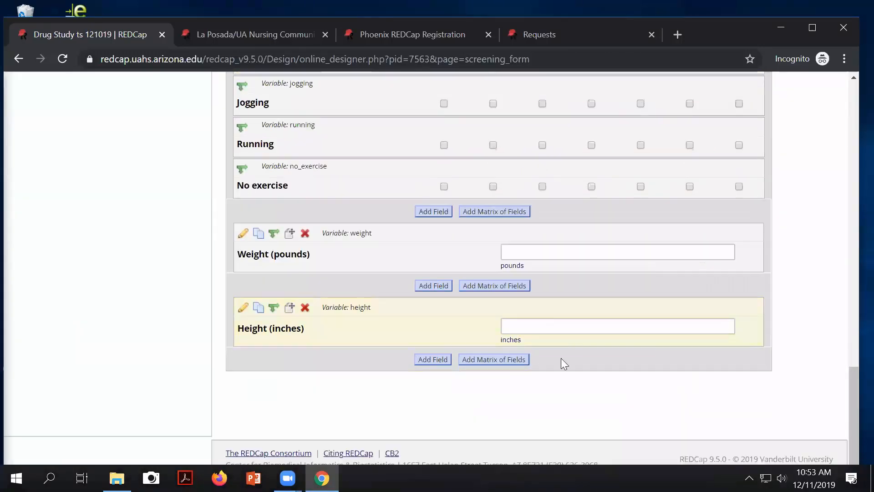
pyautogui.scroll(1, 473, 387)
pyautogui.scroll(-2, 535, 412)
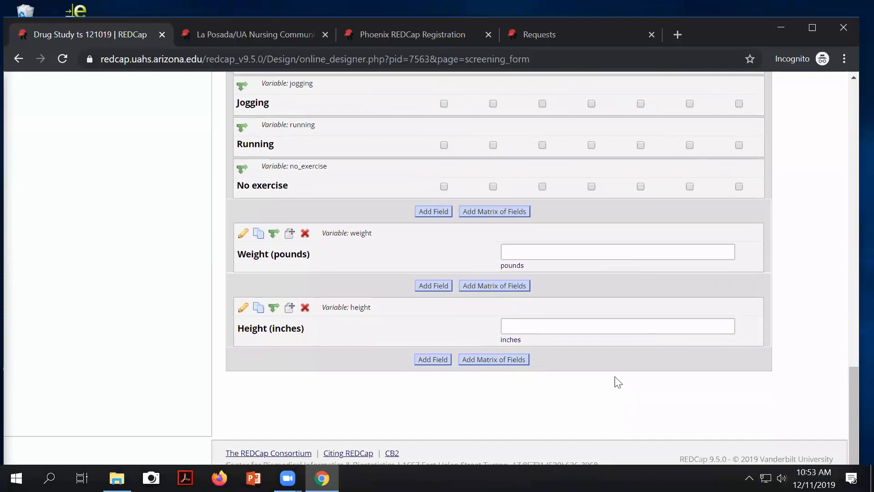
# Step: Add a new field below Height (inches) with field type Calculated Field
pyautogui.click(431, 360)
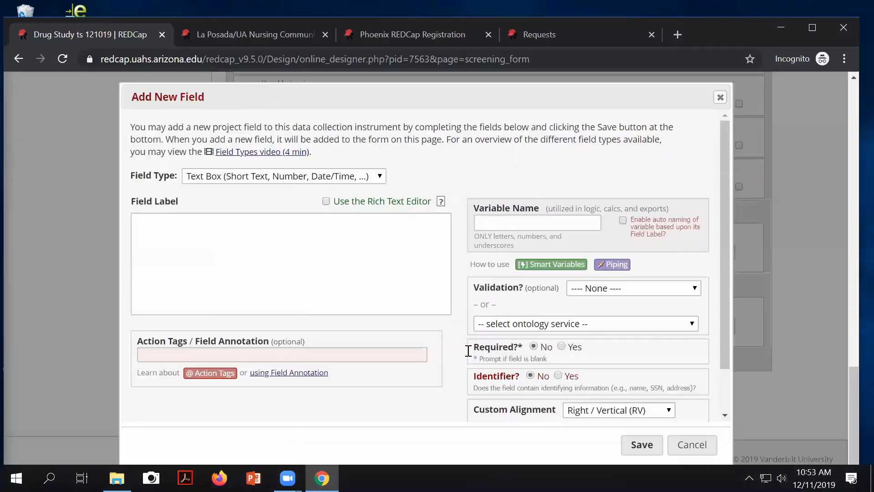
pyautogui.click(216, 175)
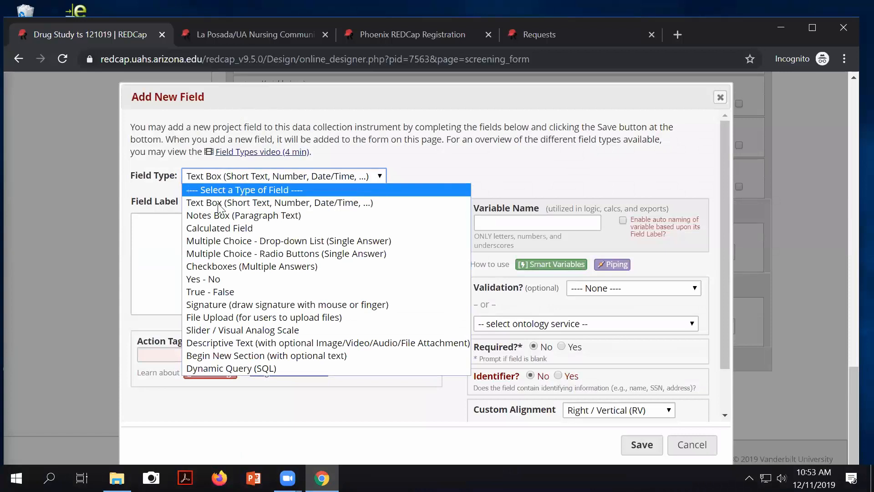
pyautogui.click(210, 229)
# Step: Label the calculated field 'BMI' with variable name 'bmi', ready for its equation
pyautogui.click(383, 292)
pyautogui.scroll(-2, 384, 292)
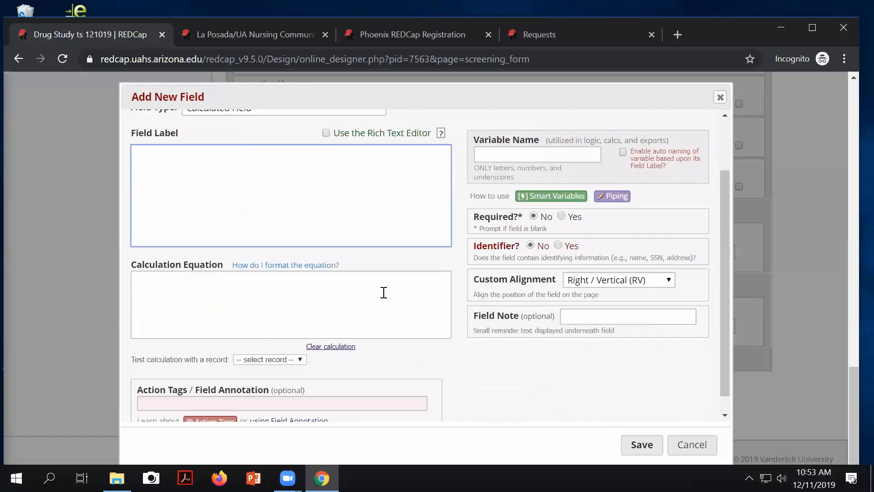
pyautogui.write('BMI')
pyautogui.click(509, 155)
pyautogui.write('bmi')
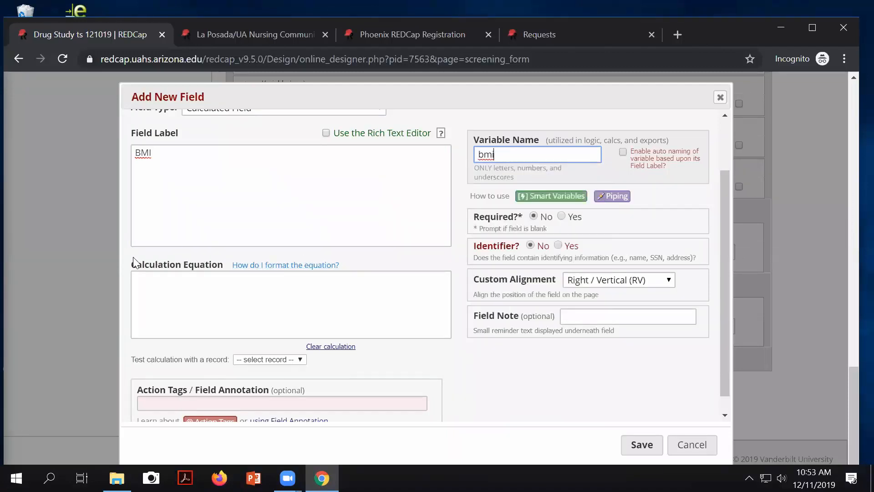
pyautogui.moveTo(200, 271); pyautogui.dragTo(229, 264)
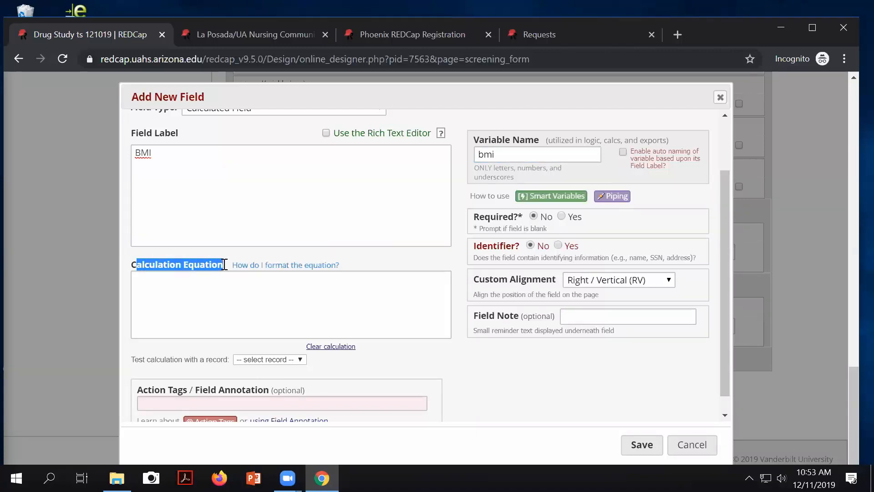
pyautogui.click(251, 292)
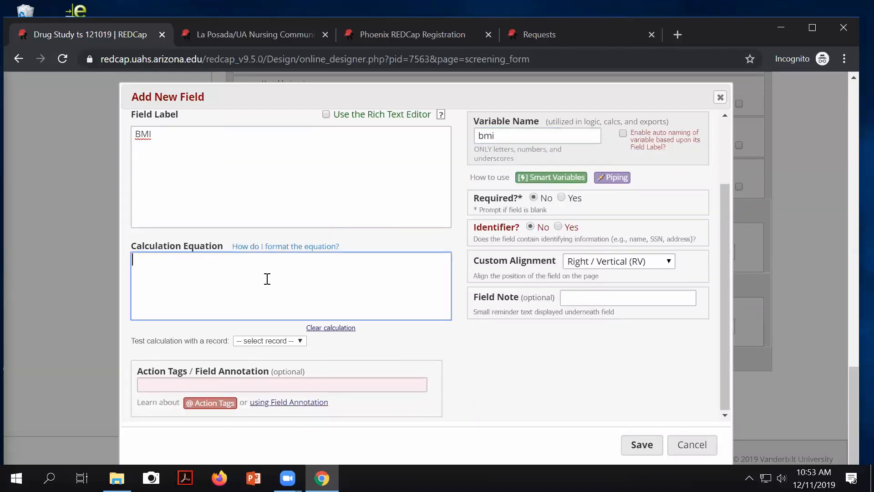
pyautogui.click(283, 248)
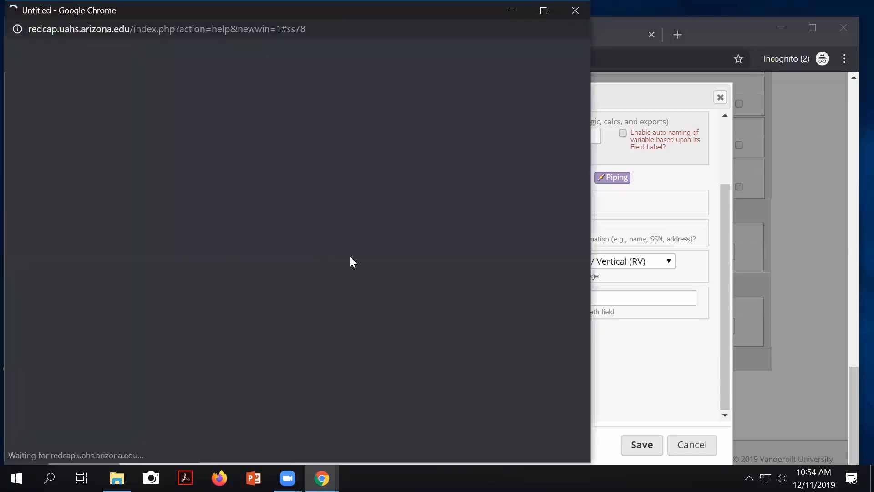
pyautogui.scroll(-5, 159, 199)
pyautogui.scroll(-13, 159, 198)
pyautogui.scroll(-10, 159, 203)
pyautogui.scroll(-8, 160, 203)
pyautogui.scroll(-11, 160, 203)
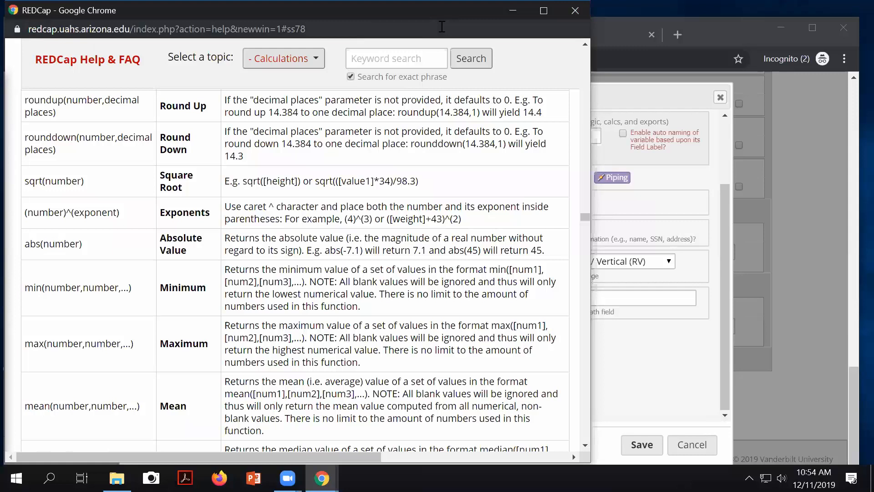
pyautogui.click(575, 11)
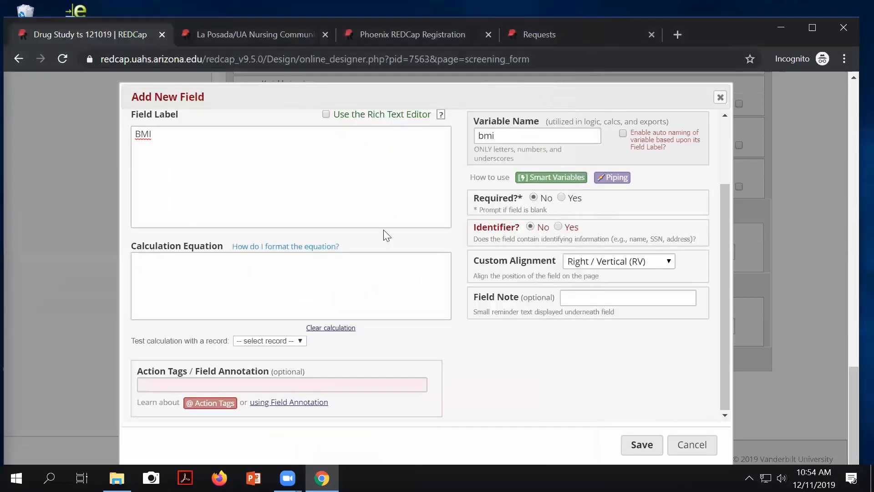
# Step: Start the BMI calculation equation with an opening parenthesis
pyautogui.click(225, 292)
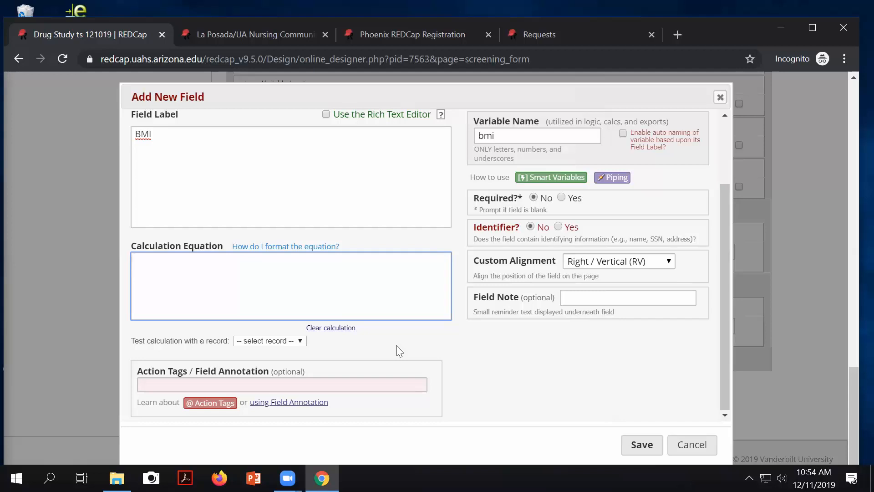
pyautogui.write('([')
# Step: Insert [weight] via autocomplete and finish the formula ([weight]/([height]*[height]))
pyautogui.write('w')
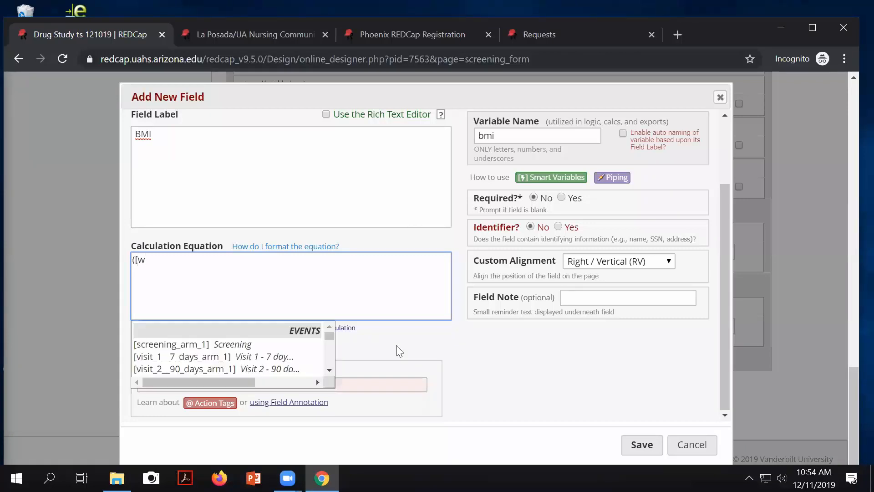
pyautogui.write('e')
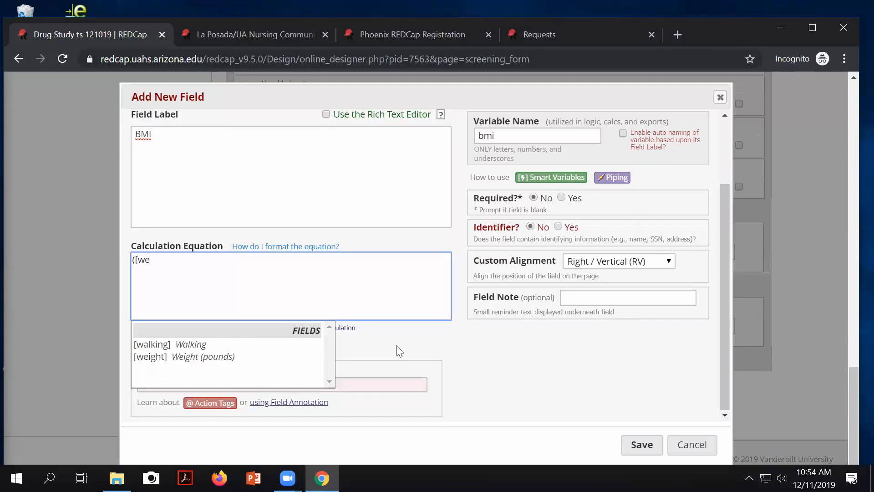
pyautogui.click(160, 357)
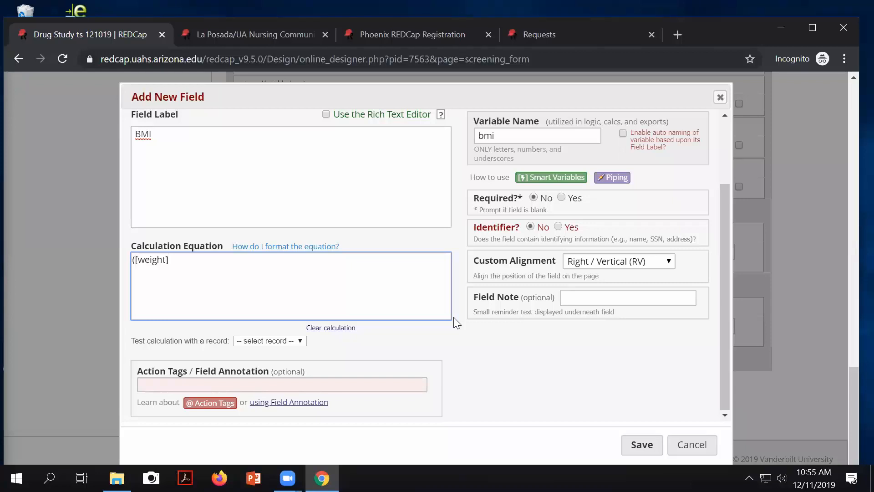
pyautogui.write('/([height]*[height]')
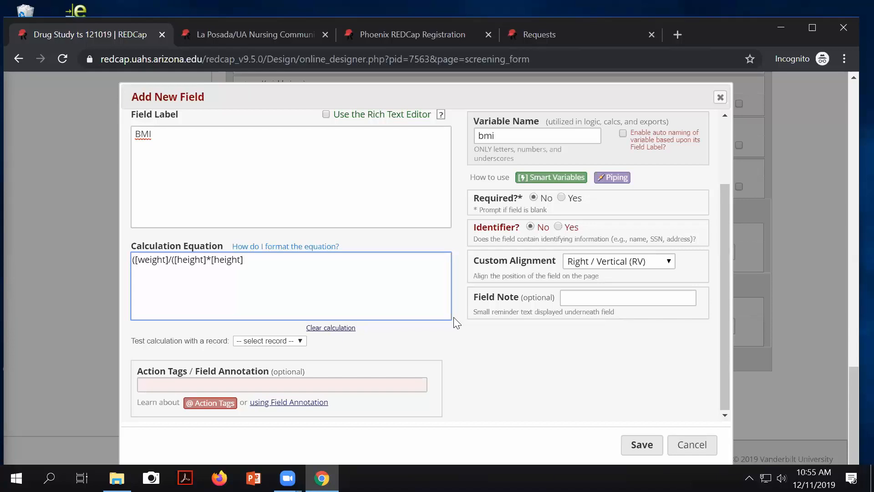
pyautogui.write(')')
pyautogui.write(')*703')
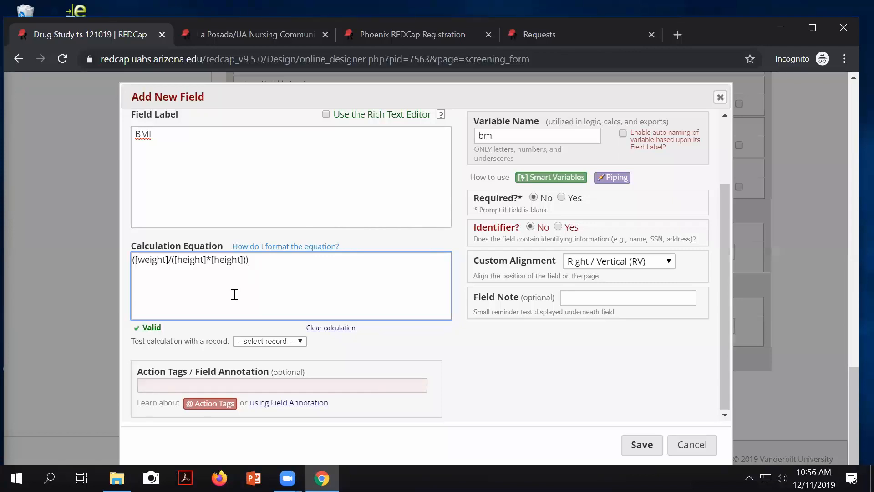
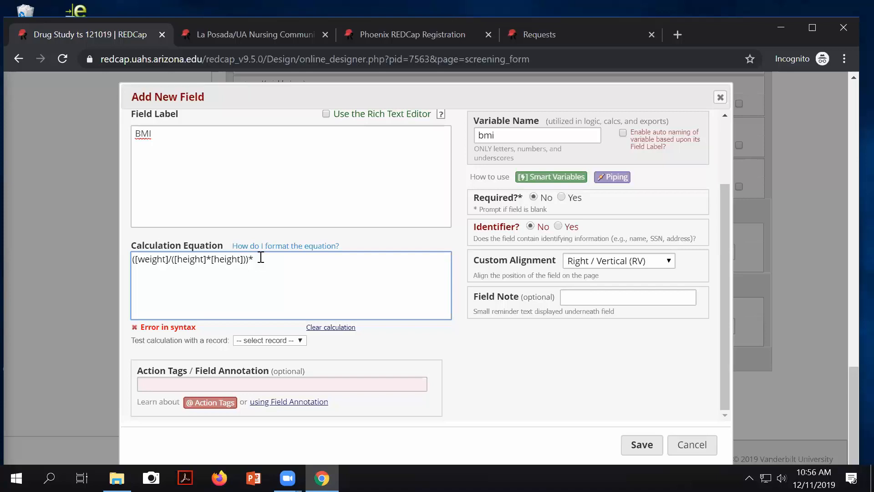
# Step: Append 703 to complete ([weight]/([height]*[height]))*703 and save the BMI field
pyautogui.write('7')
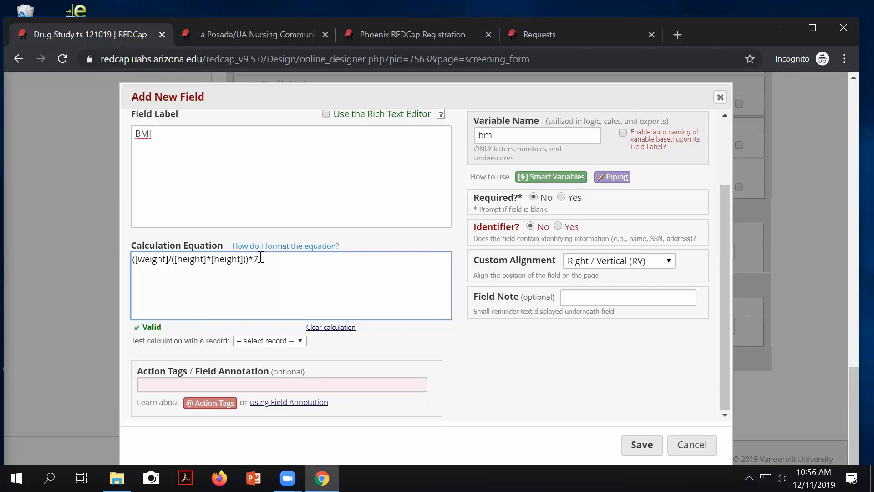
pyautogui.write('03')
pyautogui.click(637, 444)
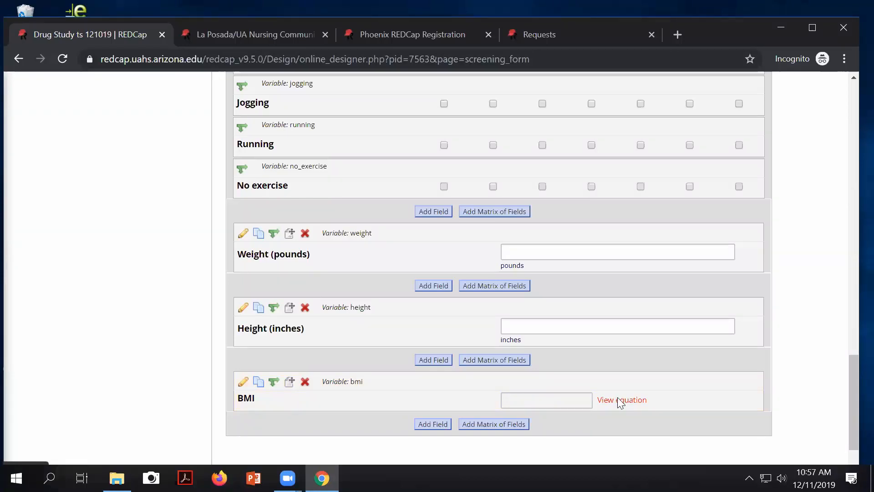
pyautogui.click(619, 401)
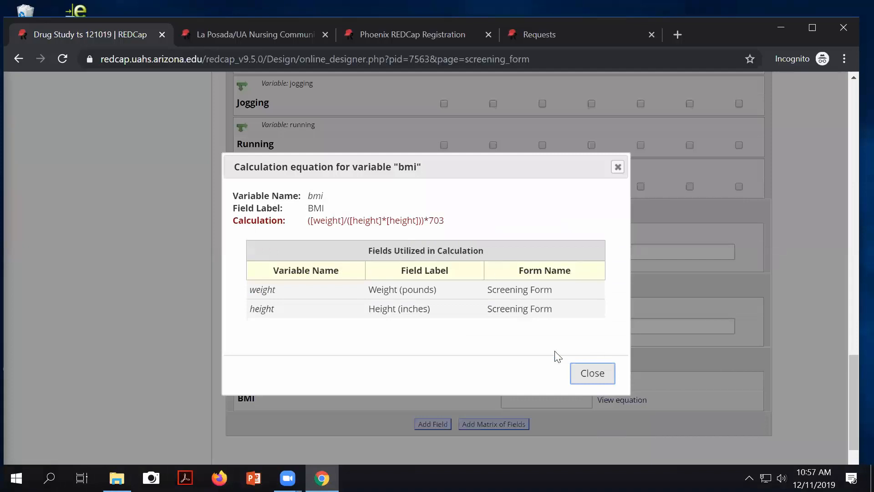
pyautogui.click(598, 382)
# Step: Open record 1's Screening Form from the Record Status Dashboard
pyautogui.scroll(15, 329, 251)
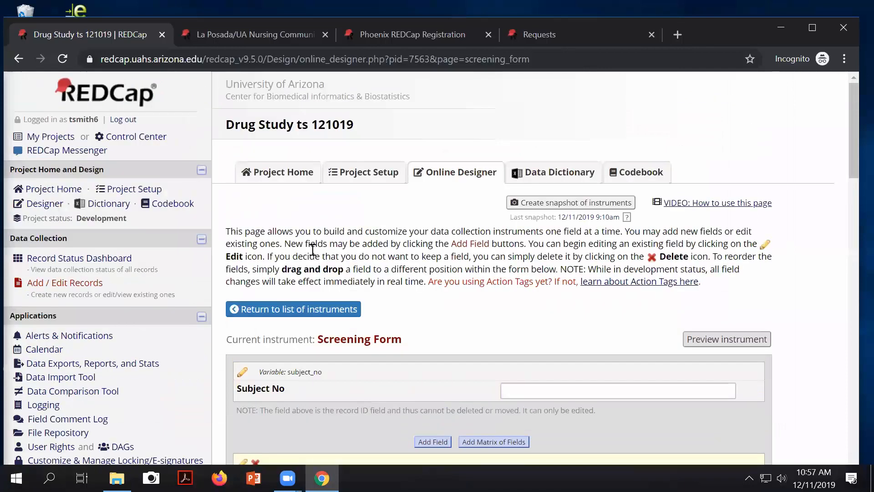
pyautogui.click(83, 264)
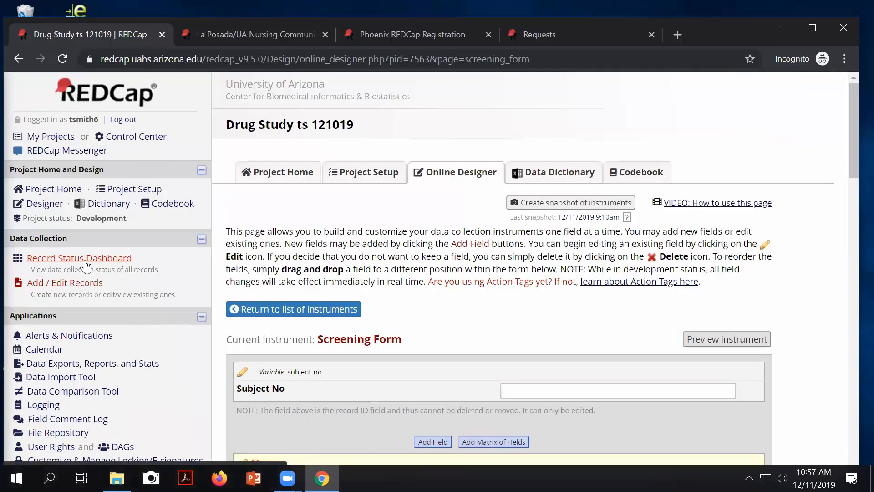
pyautogui.scroll(-3, 254, 367)
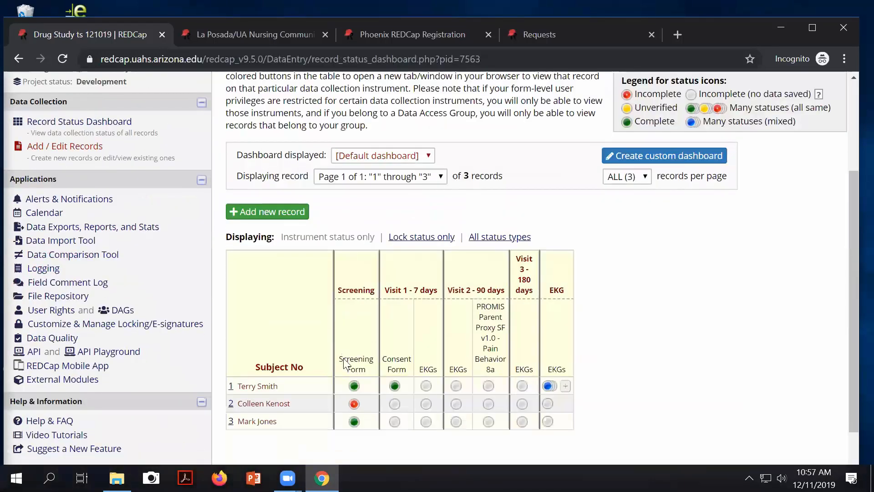
pyautogui.click(354, 386)
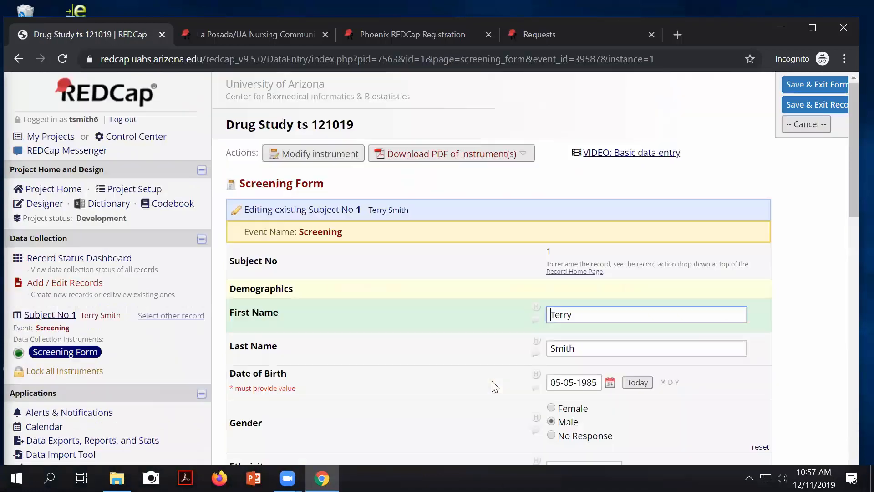
pyautogui.scroll(-15, 496, 385)
pyautogui.scroll(3, 548, 336)
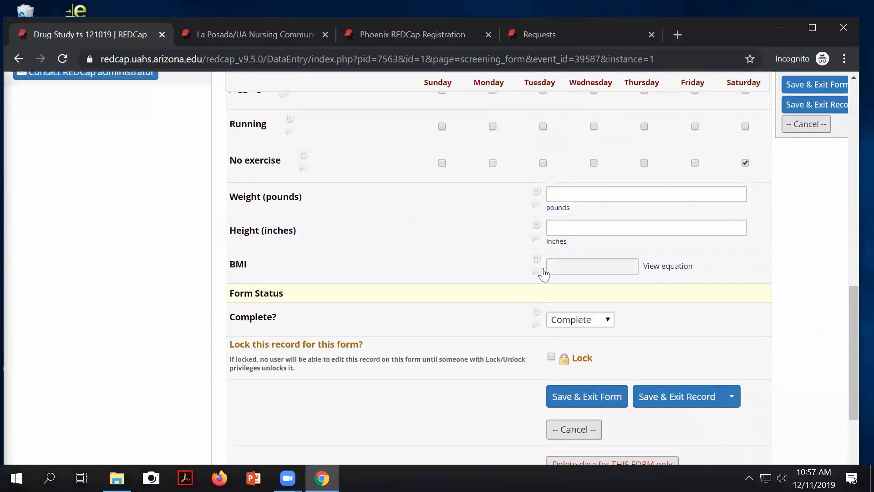
# Step: Enter weight 175 and height 72 so BMI calculates to about 23.73
pyautogui.click(559, 194)
pyautogui.write('175')
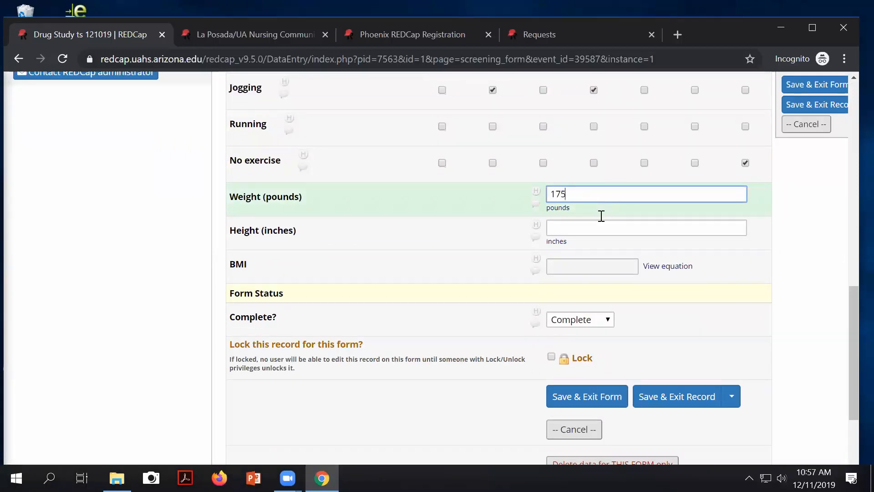
pyautogui.click(577, 223)
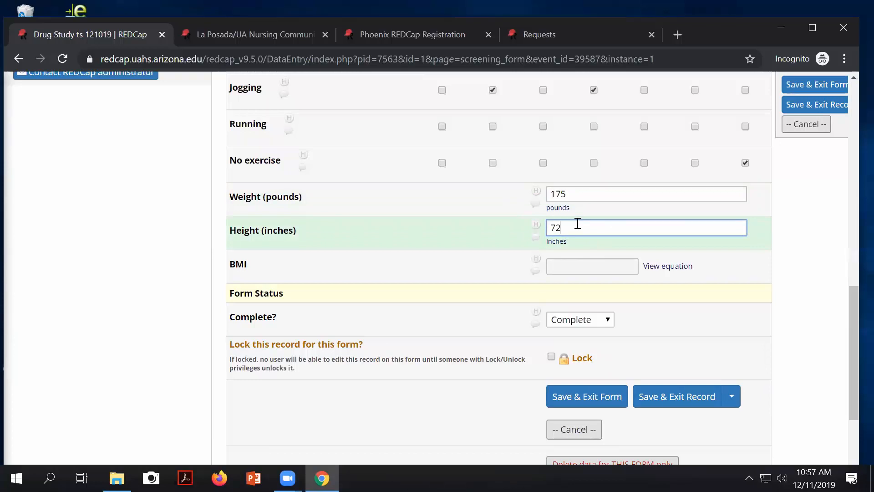
pyautogui.press('Tab')
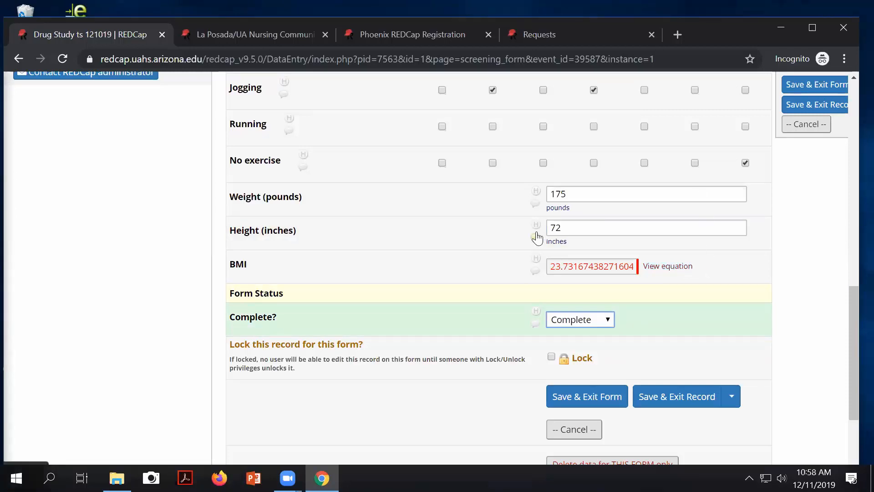
pyautogui.scroll(5, 540, 237)
# Step: Replace Subject No 1's first name and save the record with Save & Stay
pyautogui.scroll(3, 591, 266)
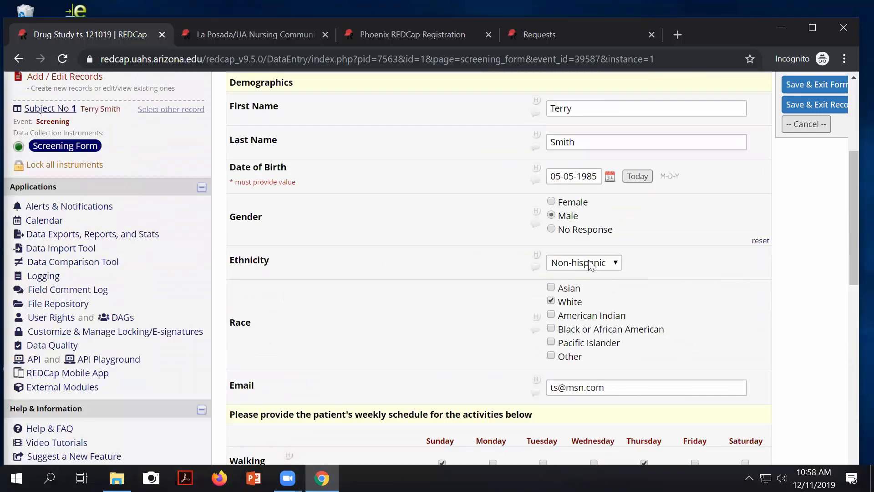
pyautogui.scroll(3, 590, 265)
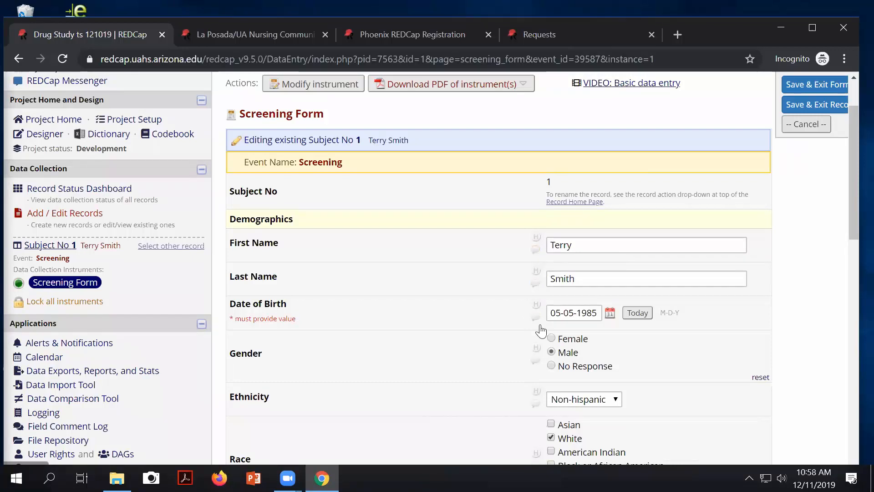
pyautogui.click(581, 245)
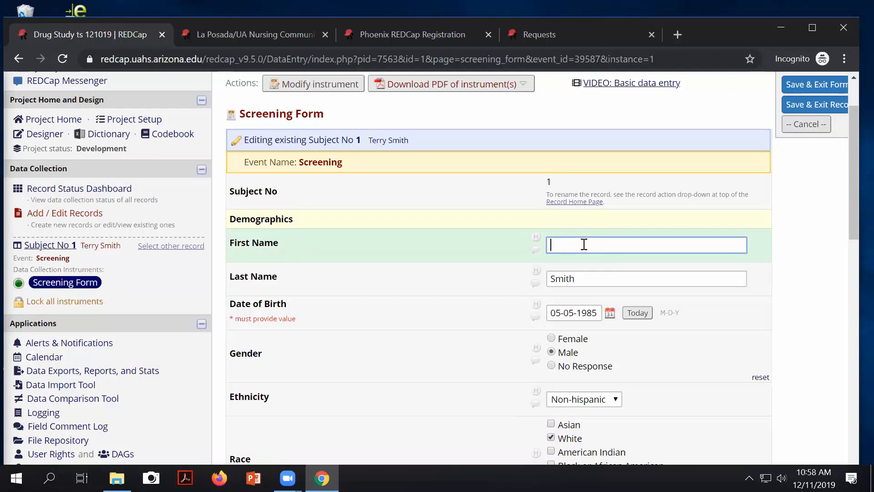
pyautogui.write('Jerry')
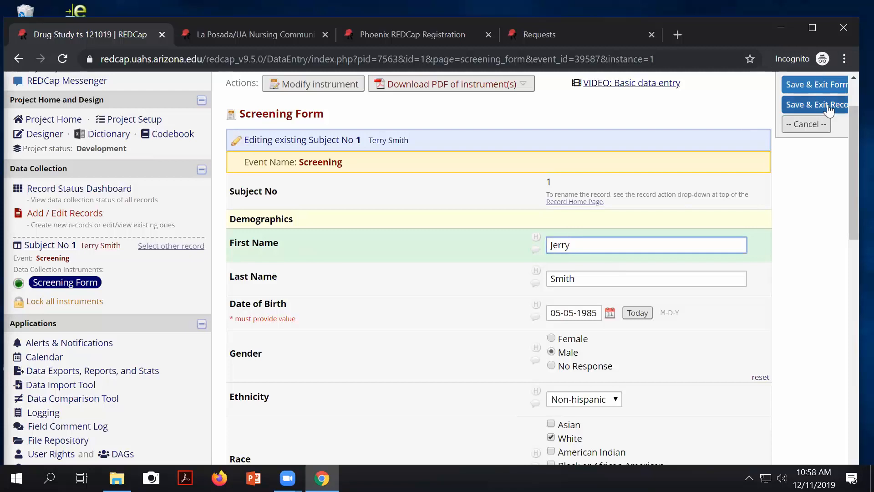
pyautogui.scroll(-15, 718, 263)
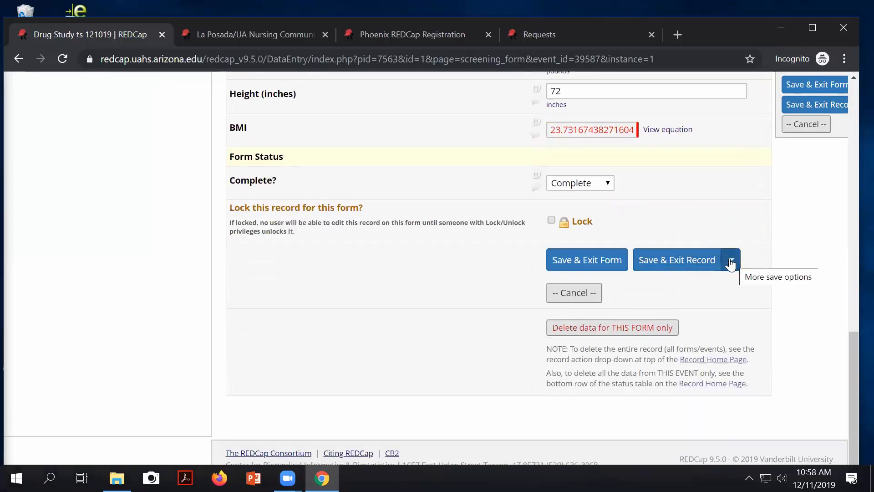
pyautogui.click(732, 260)
pyautogui.click(677, 295)
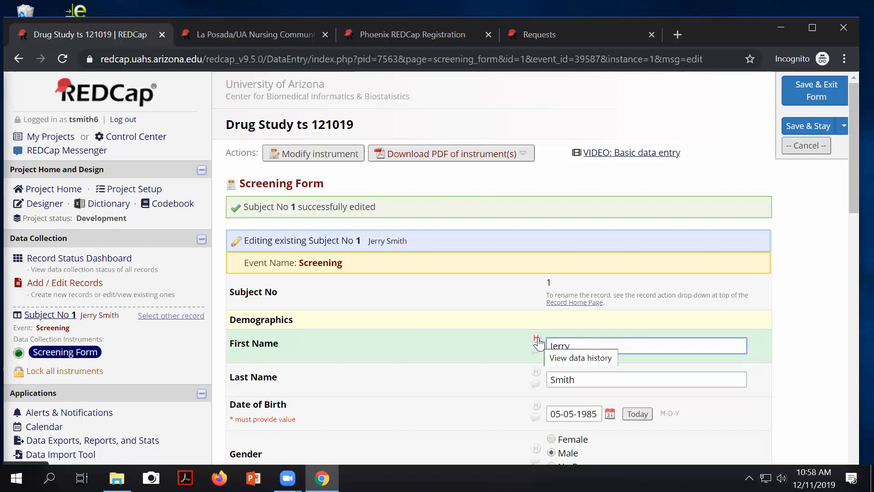
pyautogui.click(538, 339)
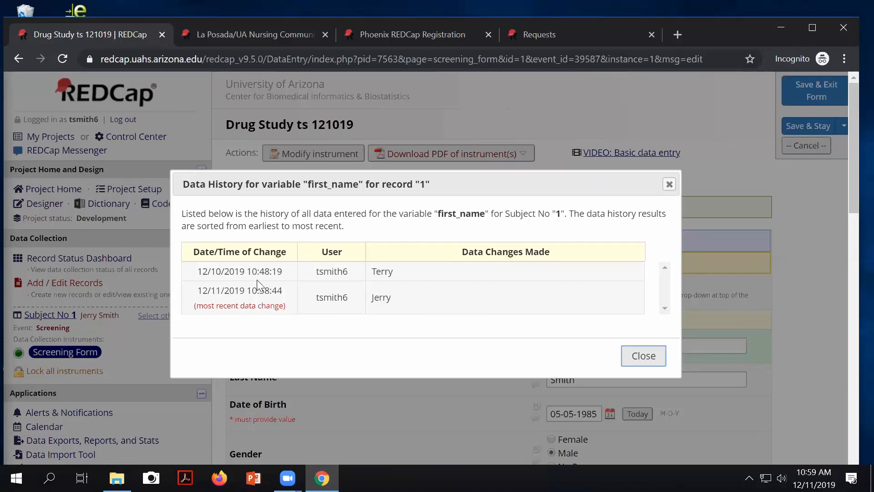
# Step: Post the comment 'Name changed after further information' on First Name and check the log
pyautogui.click(644, 355)
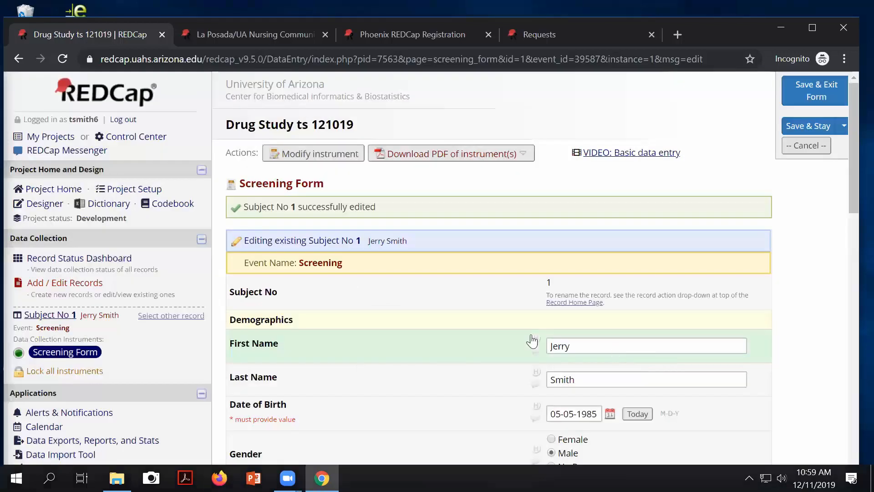
pyautogui.scroll(-1, 528, 326)
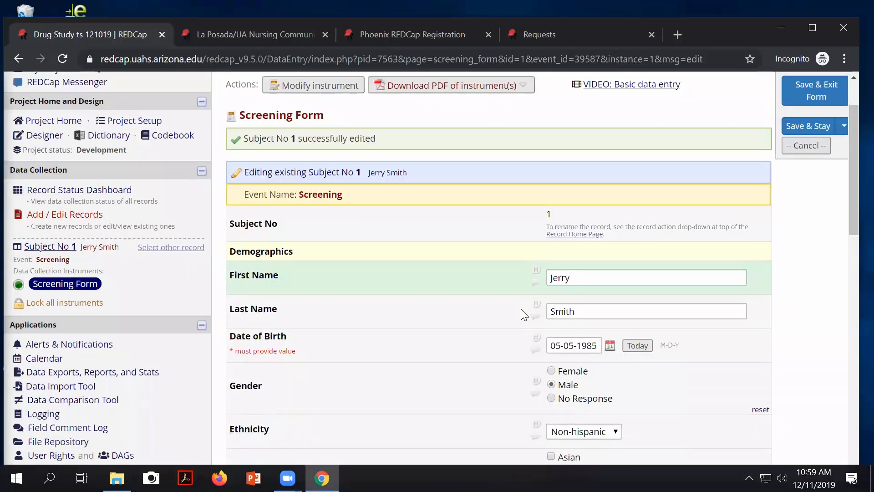
pyautogui.click(535, 282)
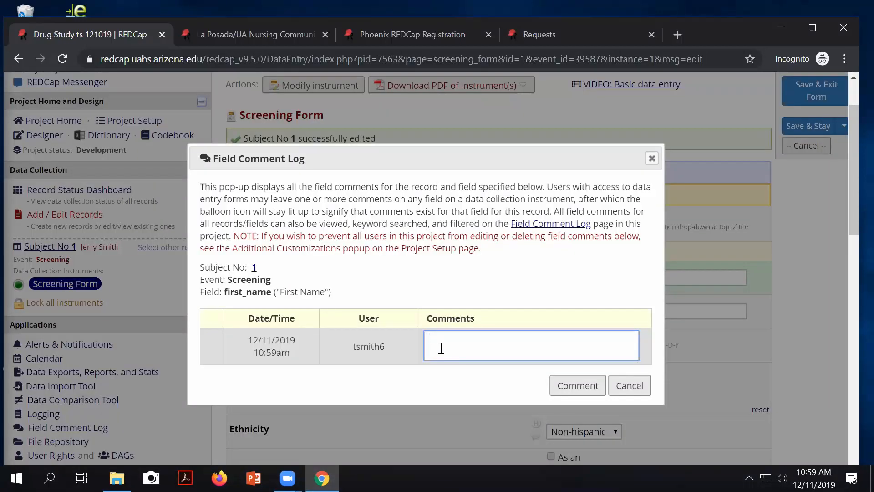
pyautogui.write('Name changed after further information')
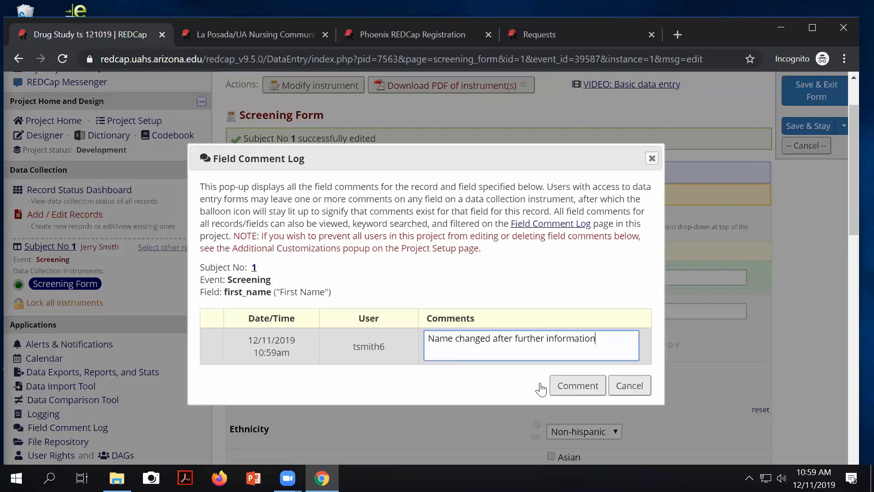
pyautogui.click(569, 386)
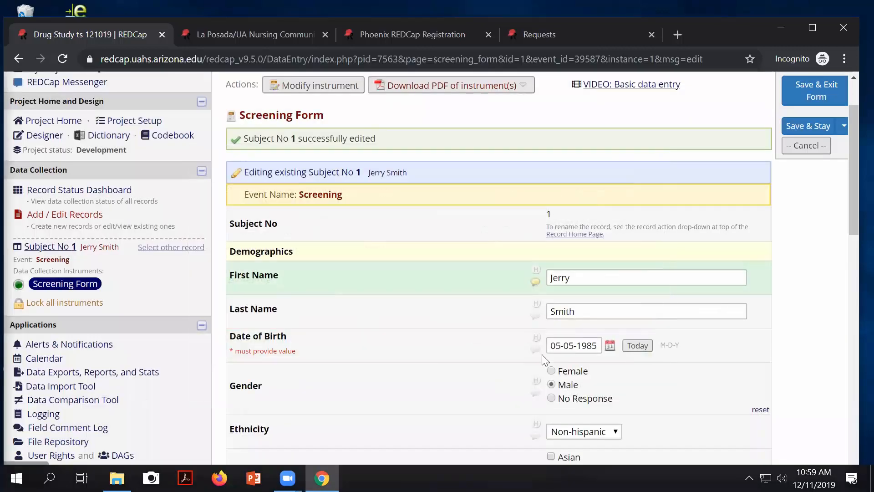
pyautogui.click(536, 281)
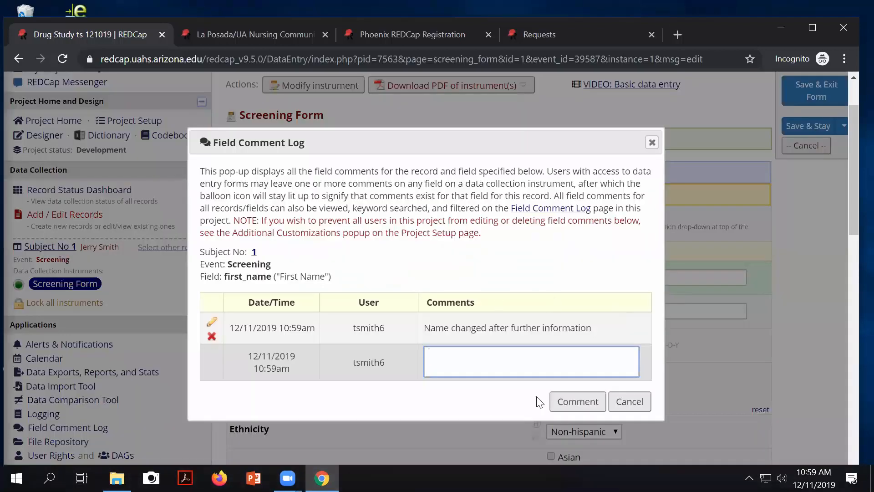
pyautogui.click(621, 403)
pyautogui.scroll(-1, 625, 403)
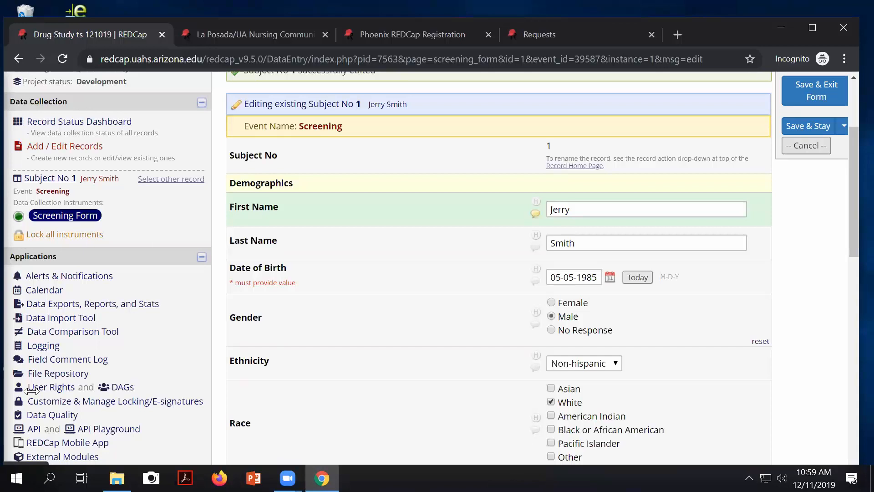
# Step: Open Add / Edit Records and review the project's Development status notice
pyautogui.scroll(3, 41, 385)
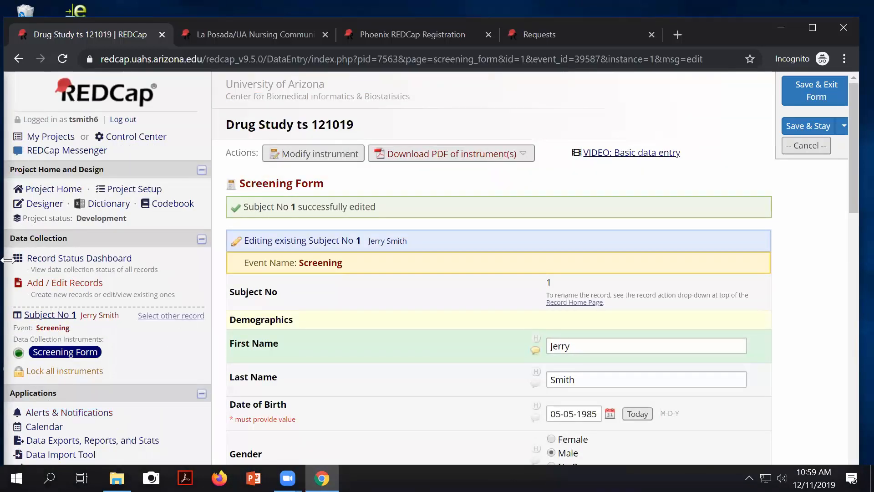
pyautogui.moveTo(136, 217); pyautogui.dragTo(57, 210)
pyautogui.scroll(-1, 57, 210)
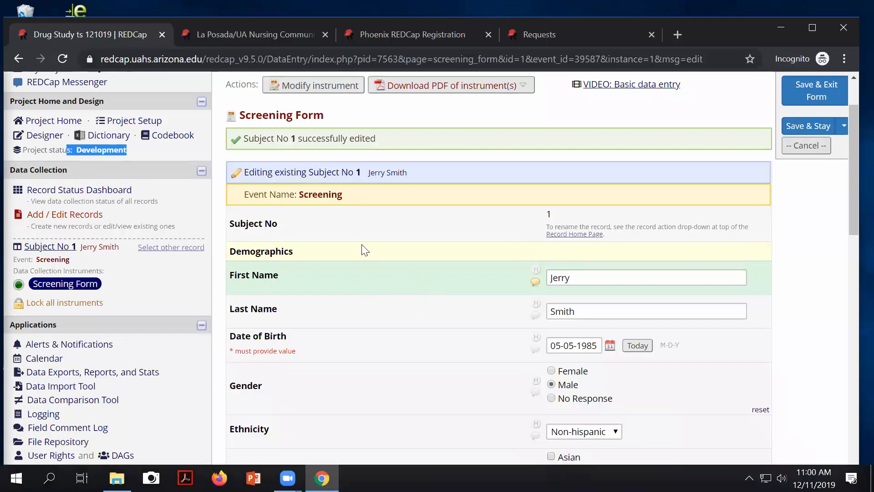
pyautogui.scroll(2, 361, 247)
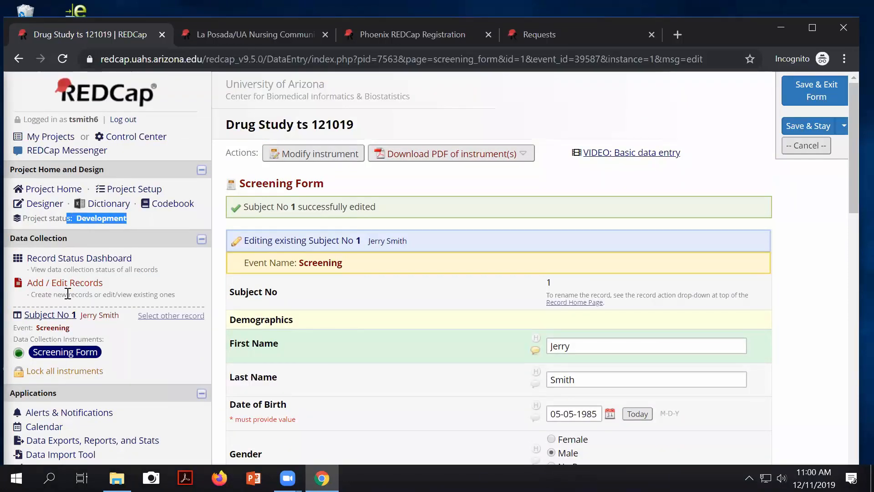
pyautogui.click(54, 284)
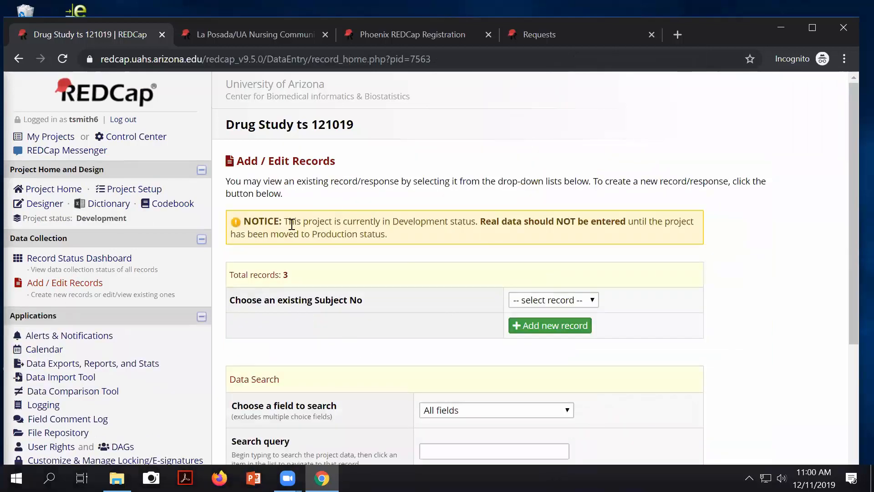
pyautogui.moveTo(289, 222); pyautogui.dragTo(442, 234)
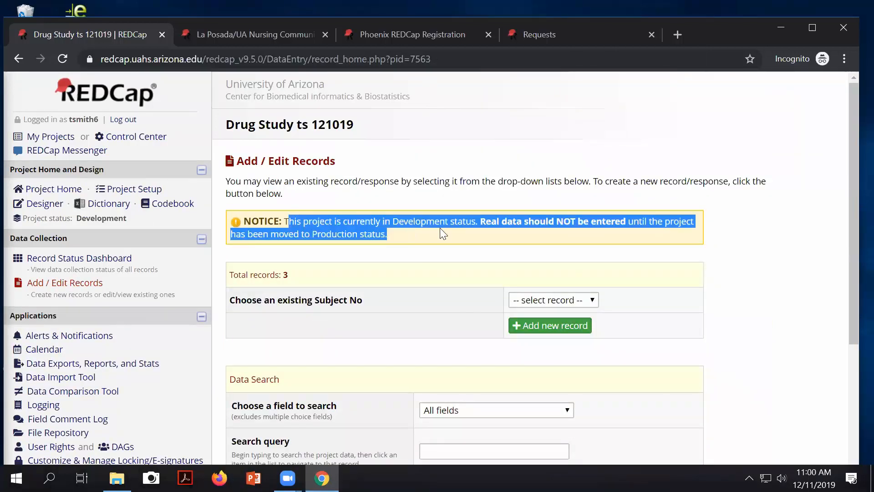
pyautogui.scroll(-1, 281, 227)
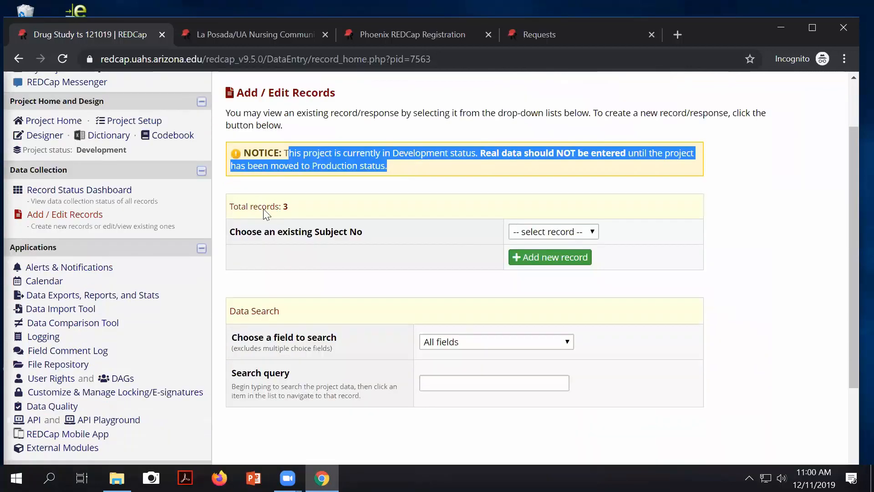
pyautogui.scroll(-1, 111, 267)
pyautogui.scroll(2, 111, 268)
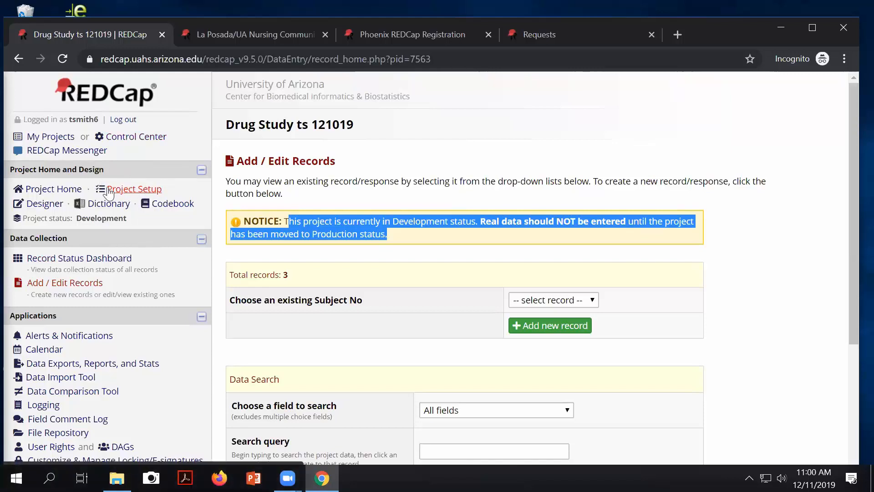
# Step: Move Drug Study ts 121019 to Production from Project Setup, keeping all 3 records
pyautogui.click(125, 190)
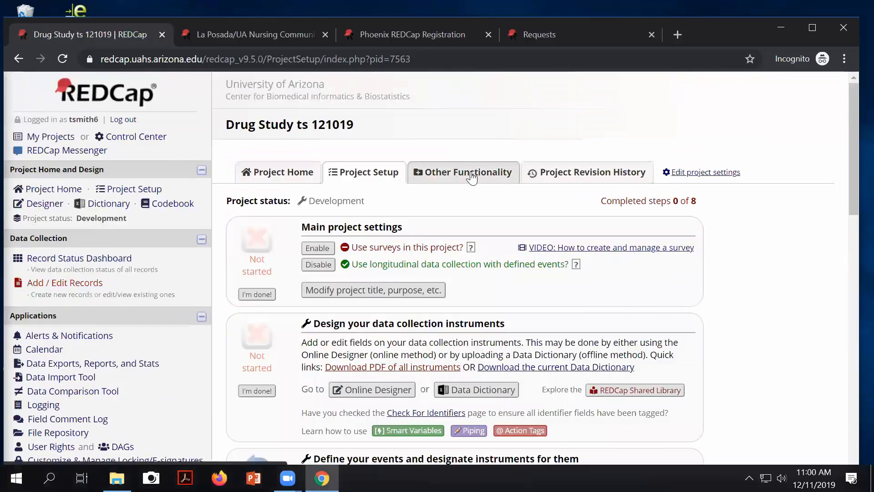
pyautogui.scroll(-15, 469, 180)
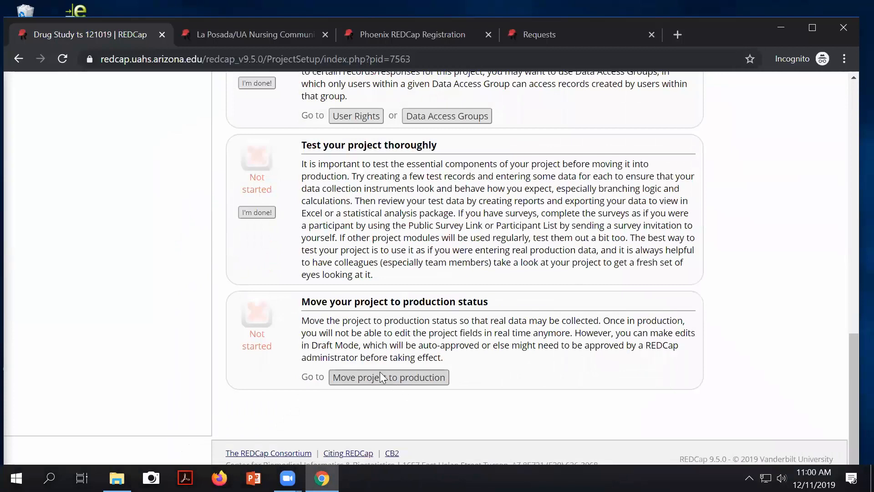
pyautogui.moveTo(314, 320)
pyautogui.mouseDown()
pyautogui.moveTo(442, 359)
pyautogui.moveTo(315, 321)
pyautogui.mouseUp()
pyautogui.click(372, 379)
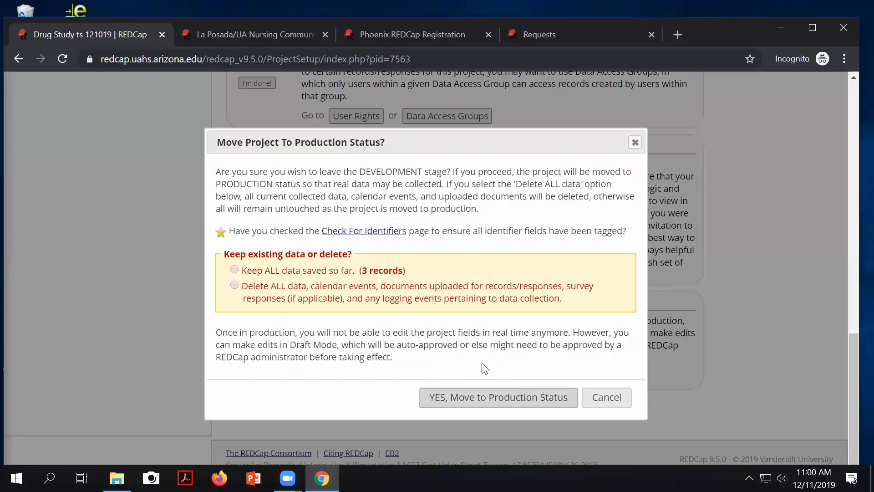
pyautogui.click(233, 269)
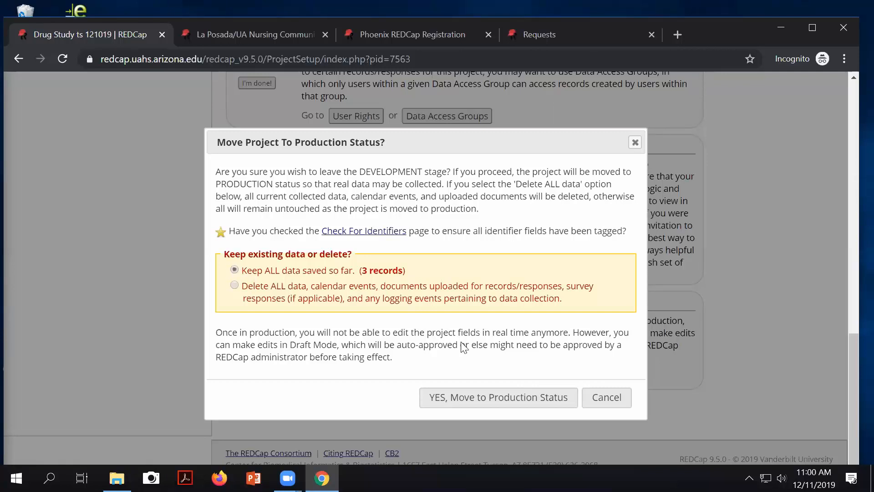
pyautogui.click(462, 400)
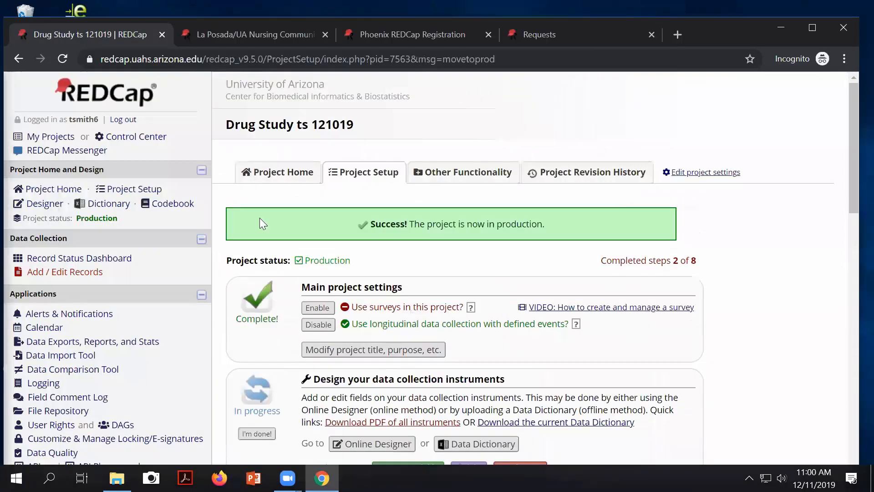
pyautogui.doubleClick(99, 219)
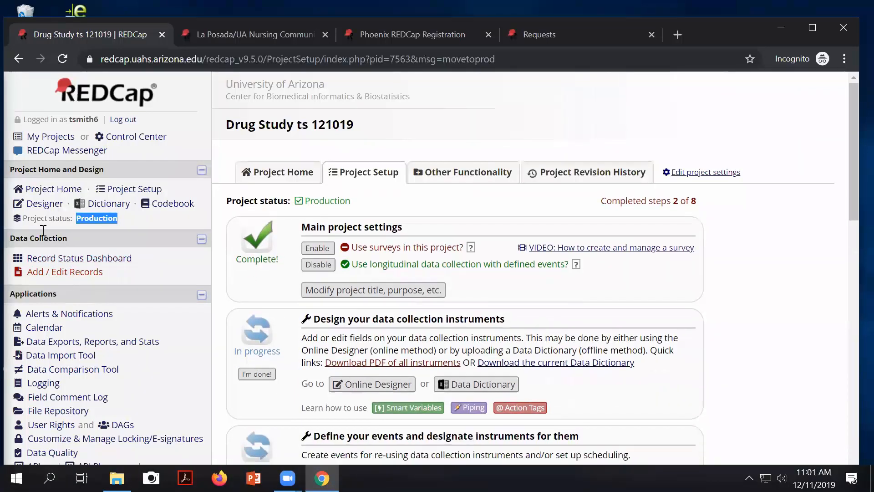
# Step: Turn on Draft Mode in the Online Designer after the Screening Form edit warning
pyautogui.click(48, 205)
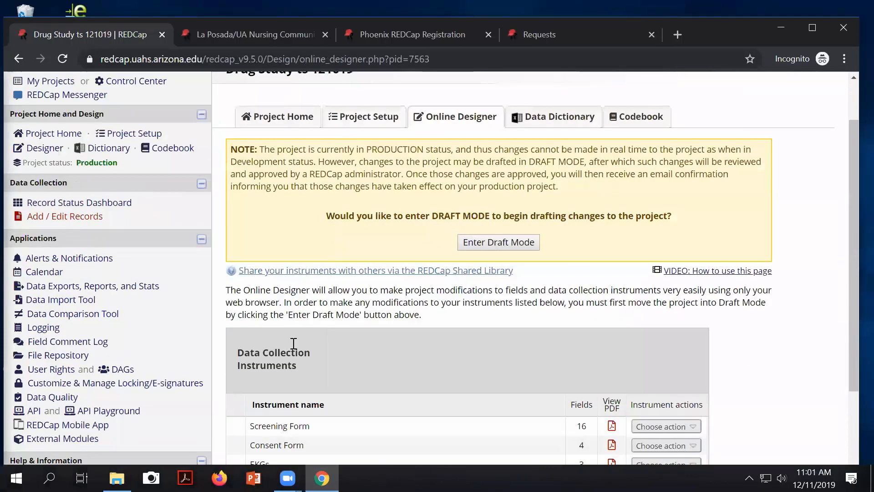
pyautogui.scroll(-1, 286, 359)
pyautogui.click(283, 415)
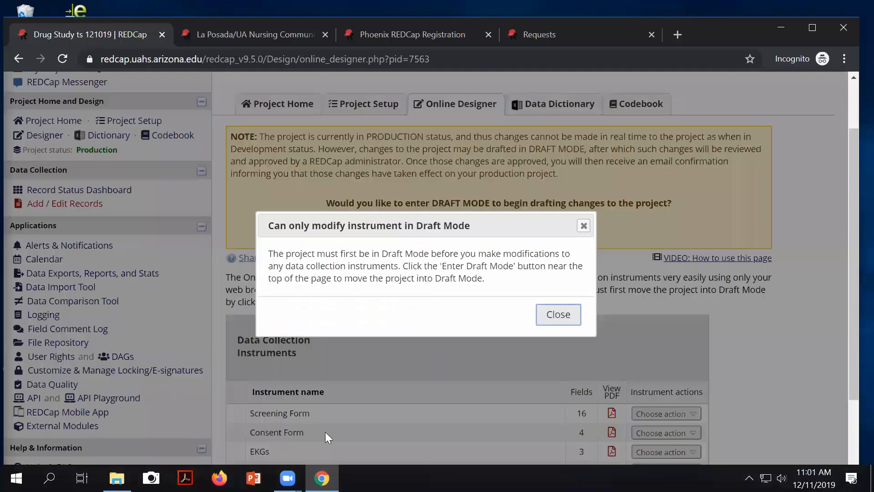
pyautogui.click(559, 313)
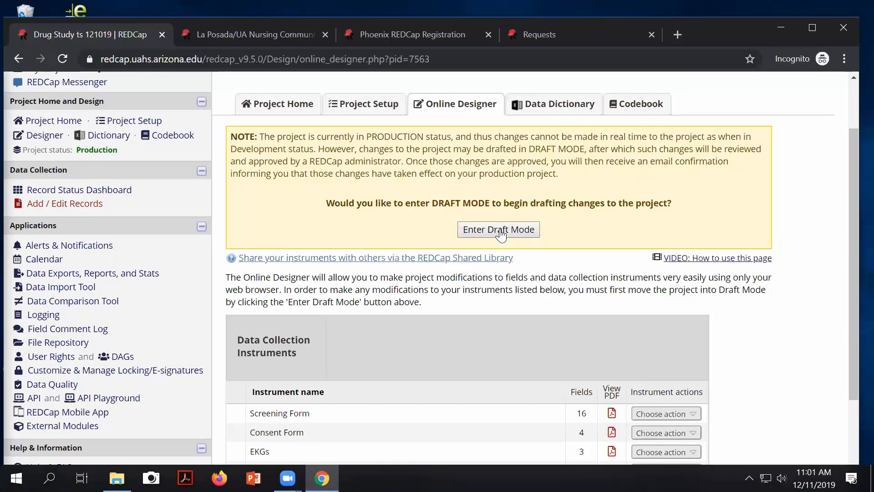
pyautogui.click(278, 412)
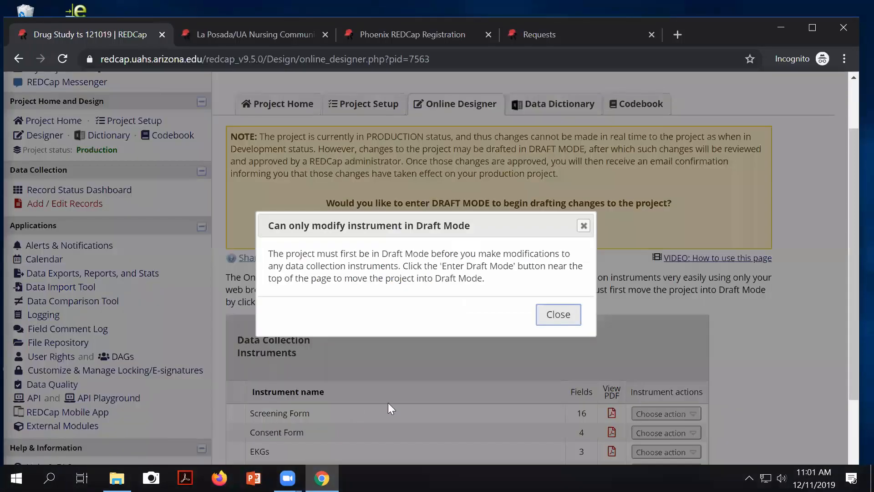
pyautogui.click(563, 321)
pyautogui.click(497, 228)
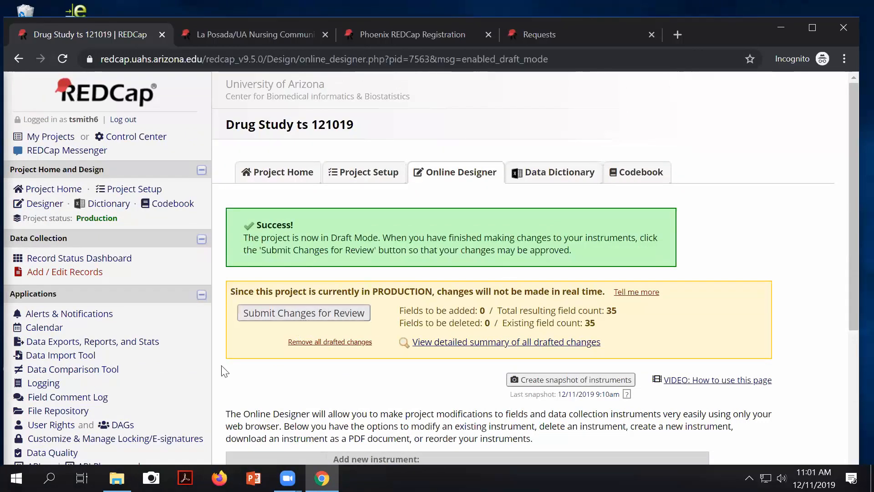
pyautogui.scroll(-1, 449, 389)
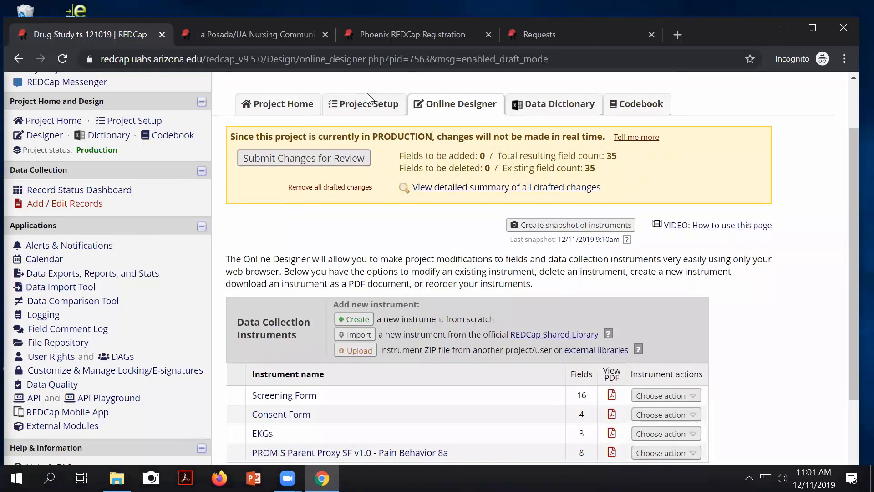
# Step: Move the project back to Development status via Other Functionality and confirm
pyautogui.click(348, 104)
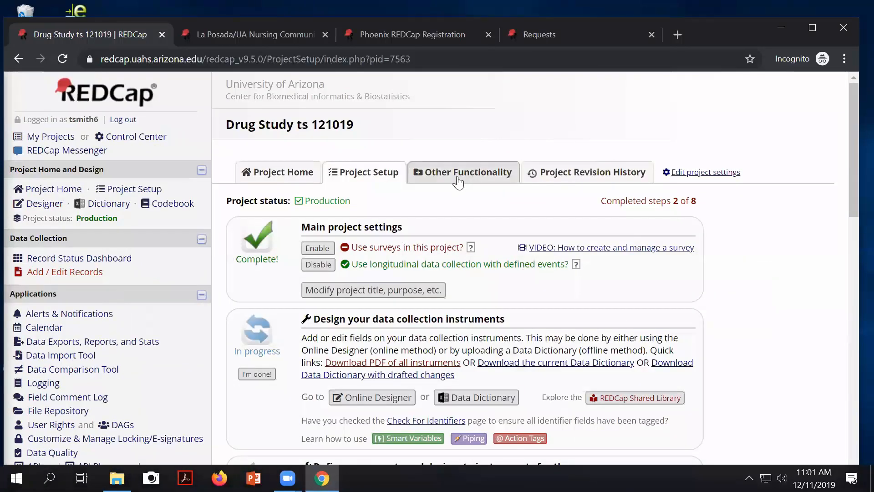
pyautogui.click(468, 170)
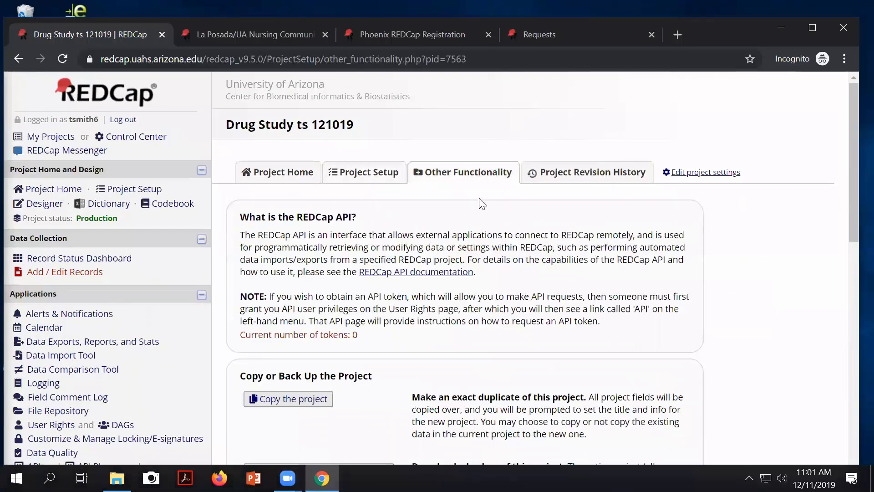
pyautogui.scroll(-5, 474, 203)
pyautogui.scroll(-3, 467, 200)
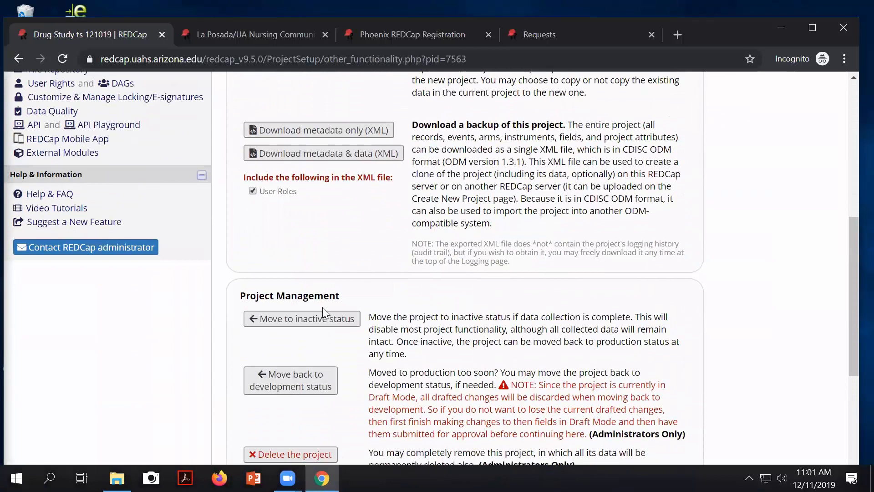
pyautogui.click(284, 388)
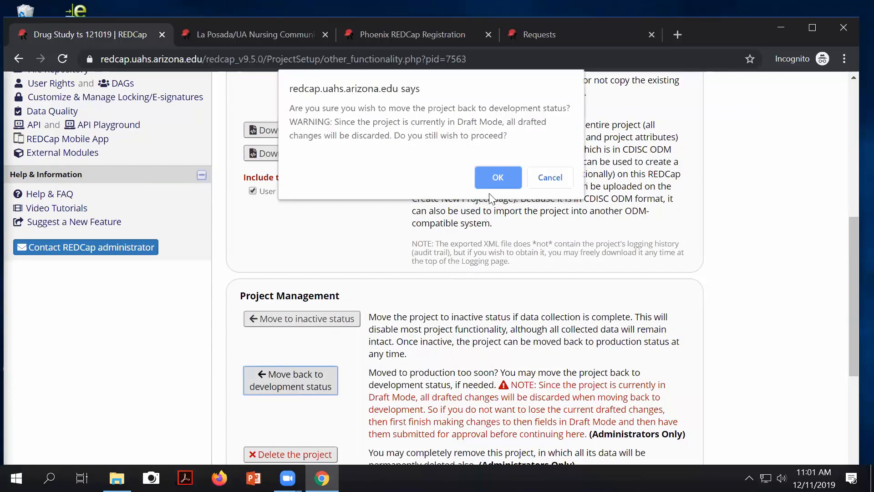
pyautogui.click(496, 179)
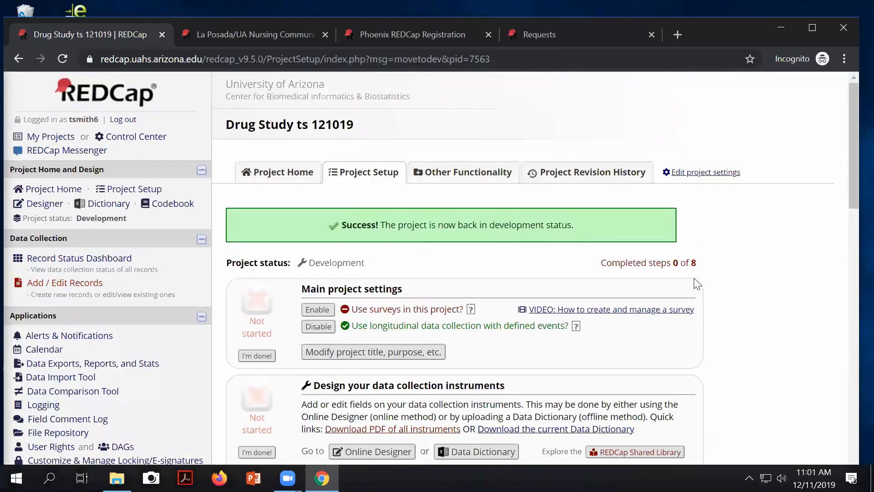